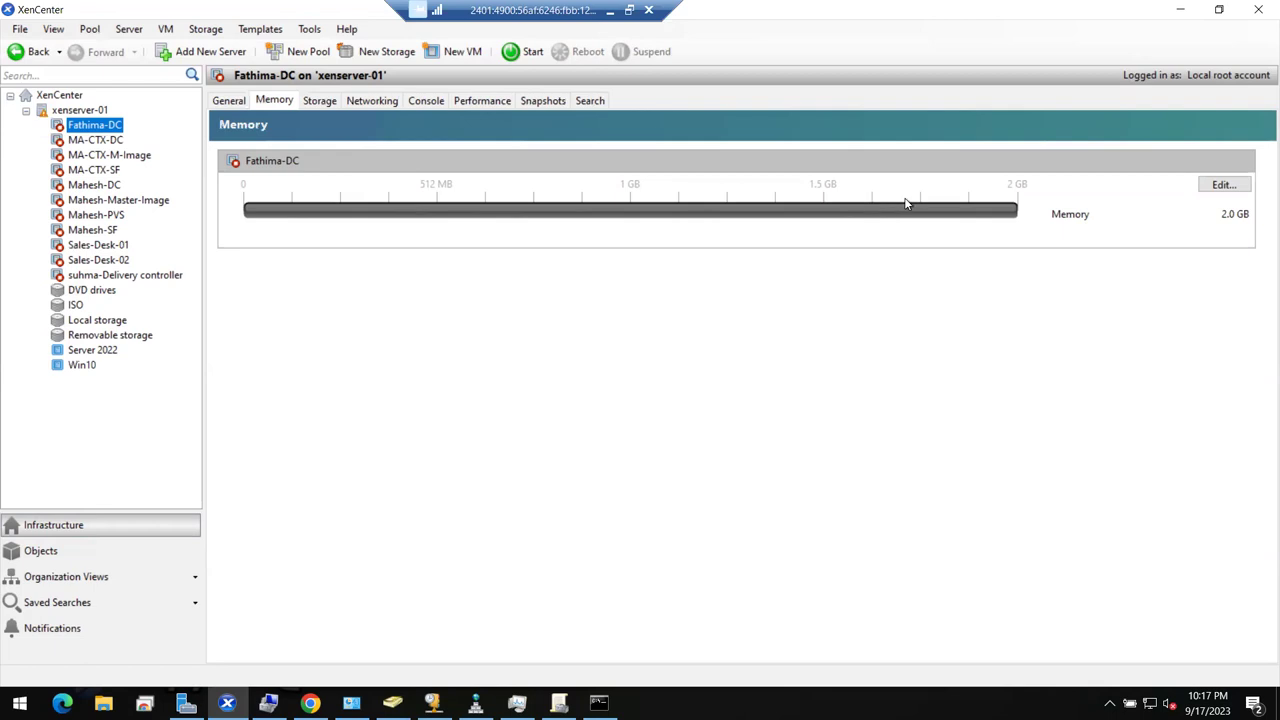
# Raise Fathima-DC's memory from 2048 MB to 6144 MB in its CPU and Memory properties
pyautogui.click(1226, 186)
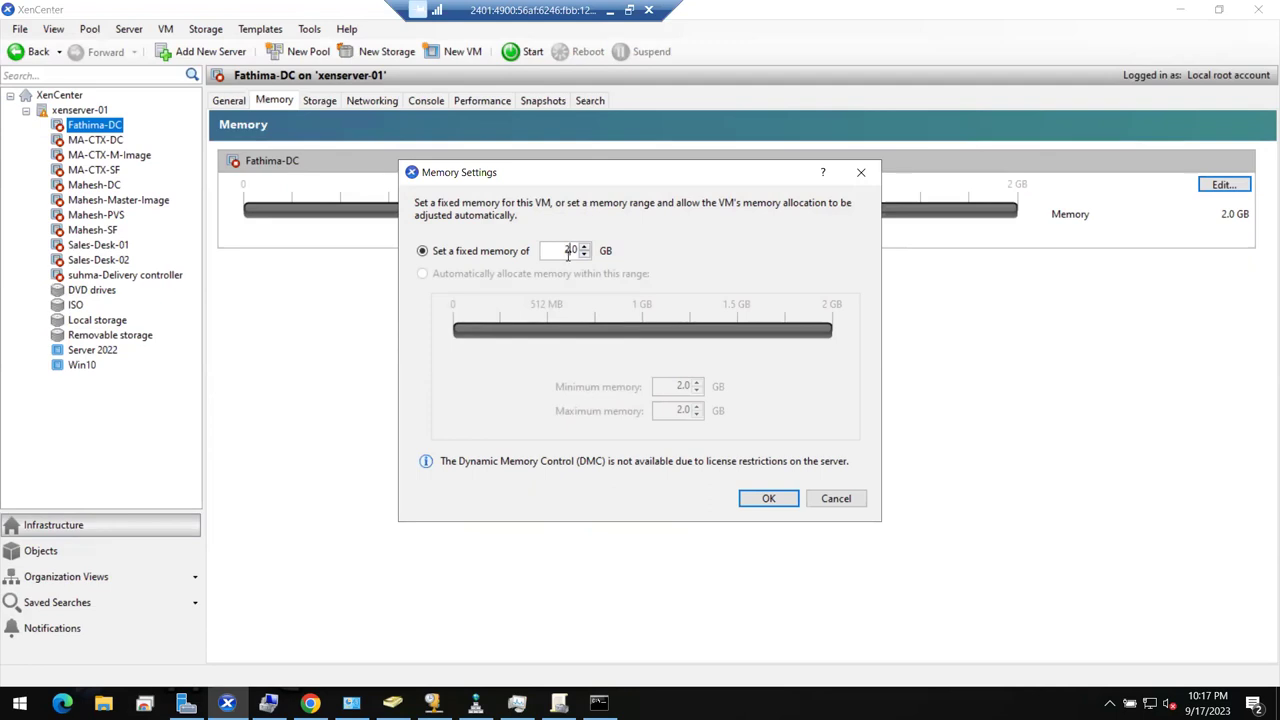
pyautogui.click(836, 498)
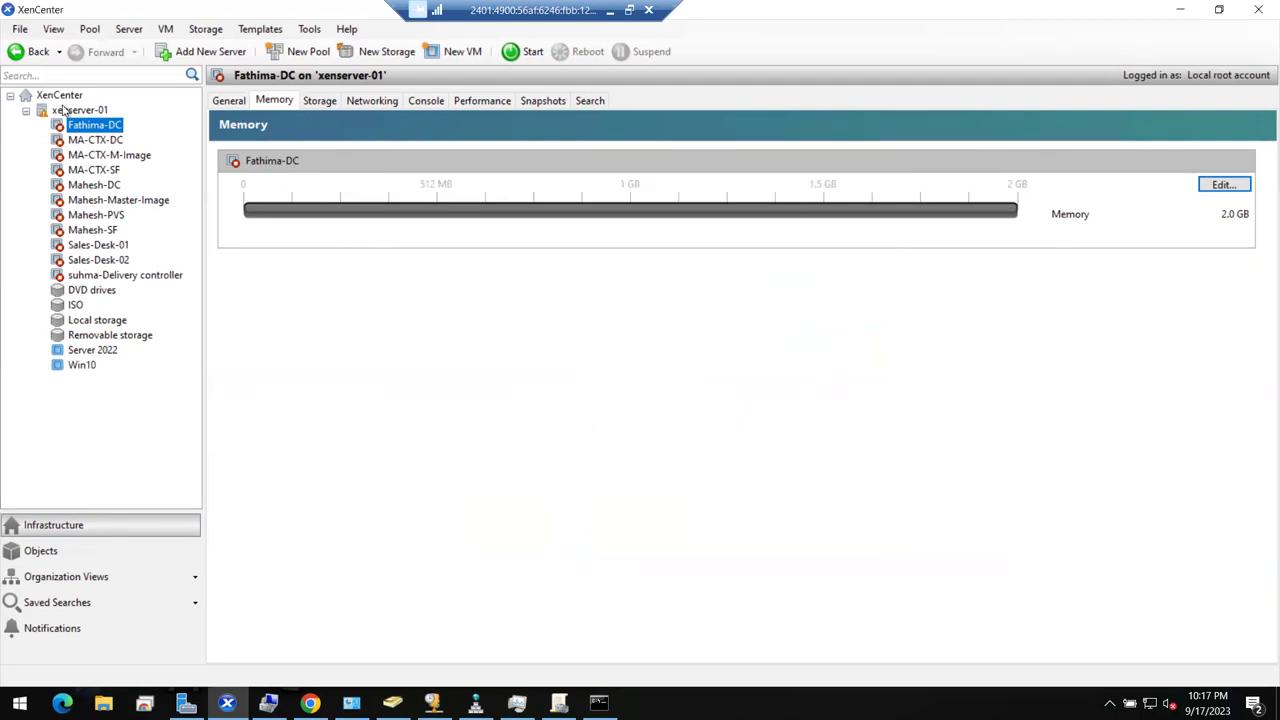
pyautogui.rightClick(88, 130)
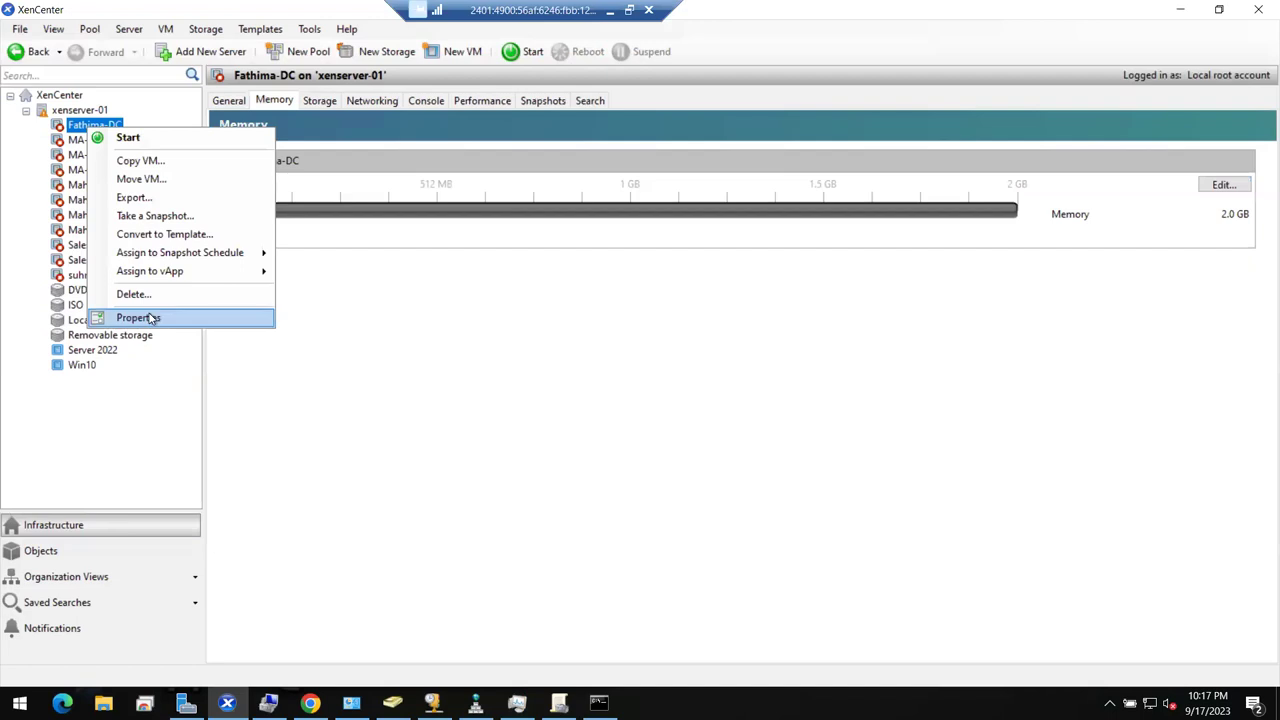
pyautogui.click(143, 314)
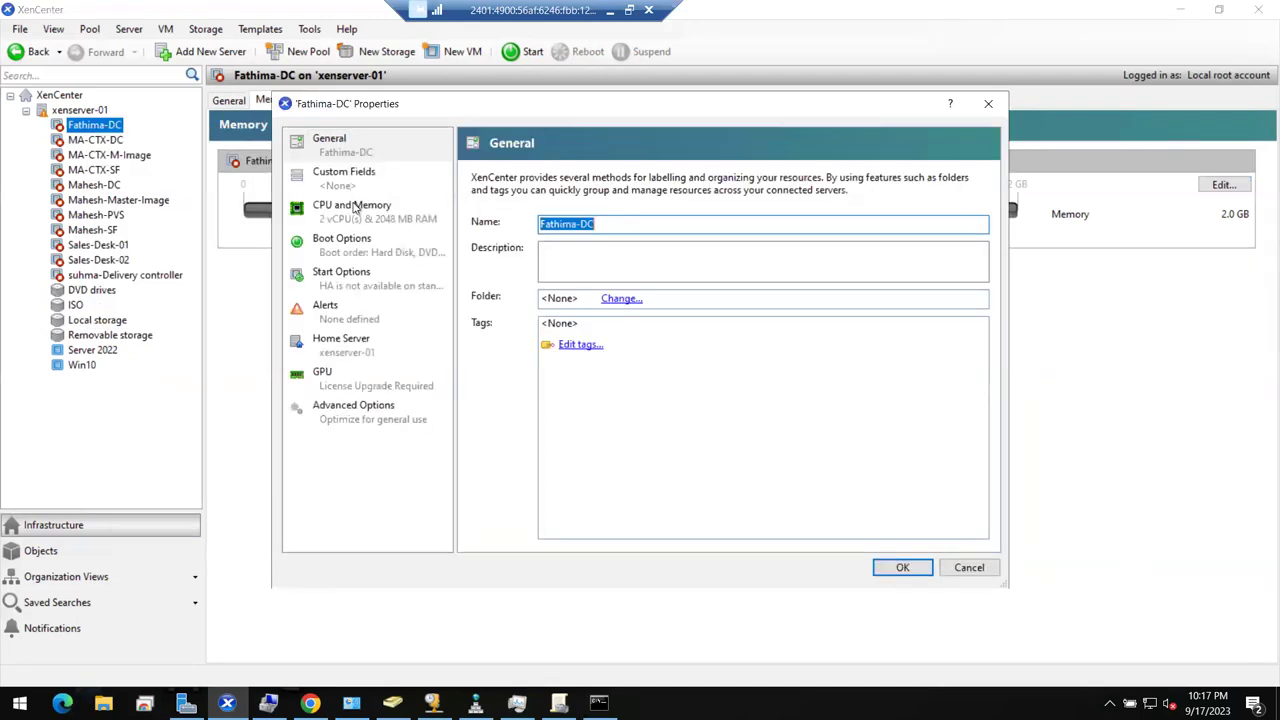
pyautogui.click(354, 208)
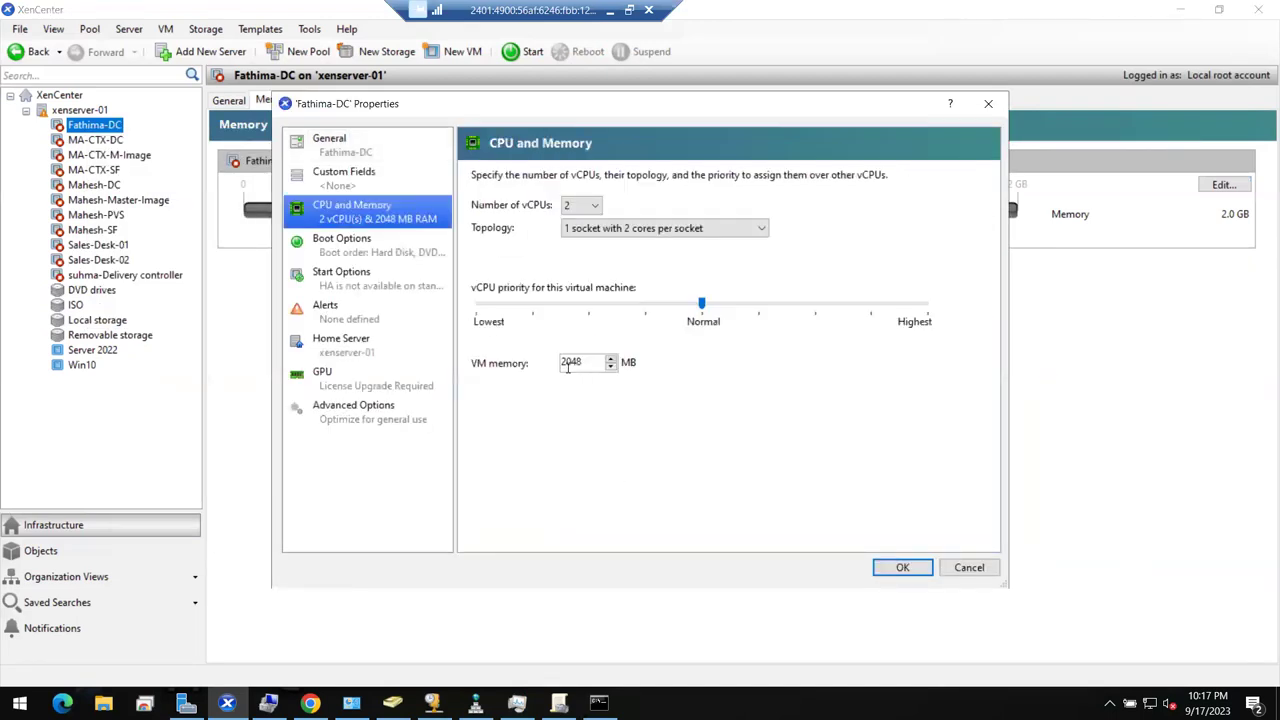
pyautogui.doubleClick(568, 363)
pyautogui.write('6144')
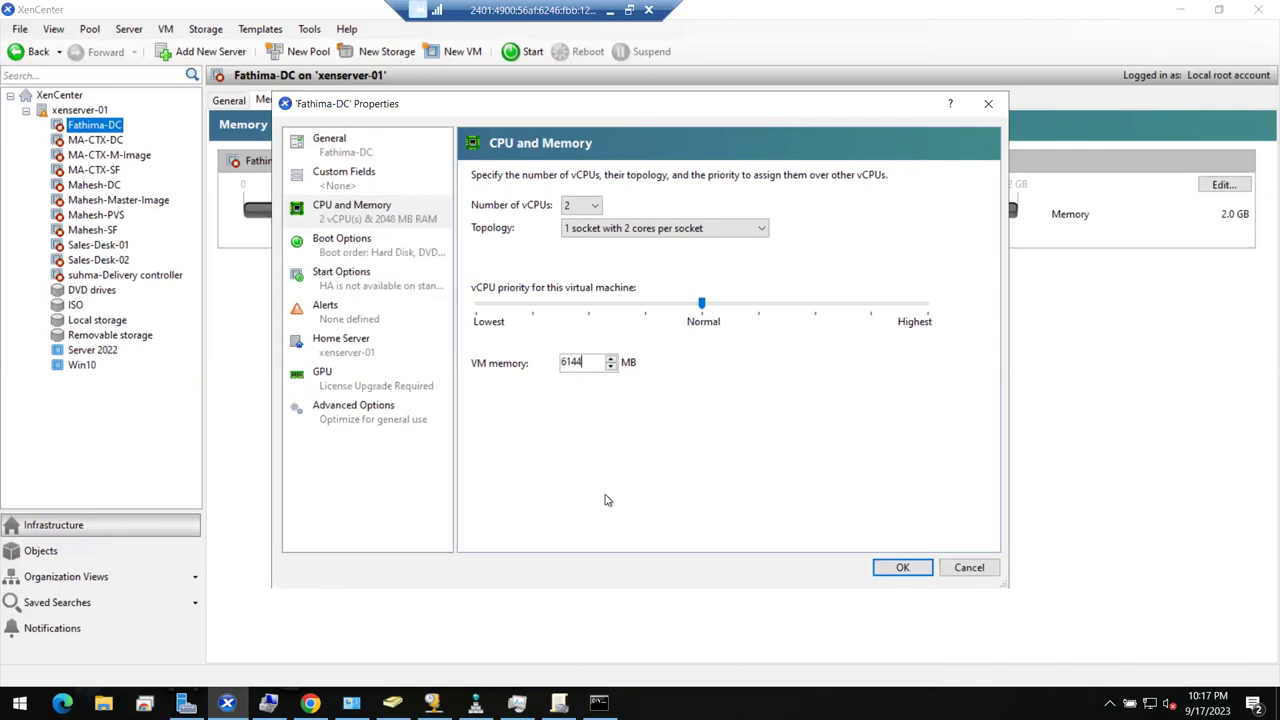
pyautogui.click(899, 569)
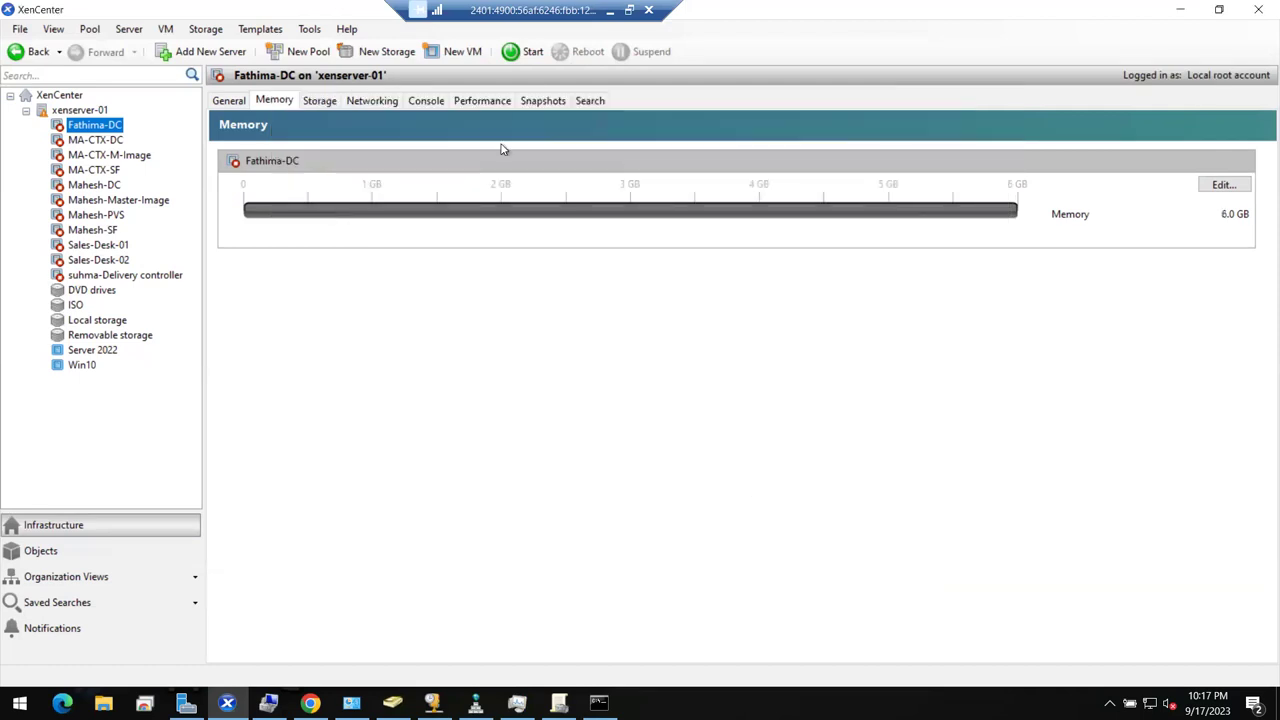
# Power on Fathima-DC and show its console scaled to fit the window
pyautogui.click(525, 51)
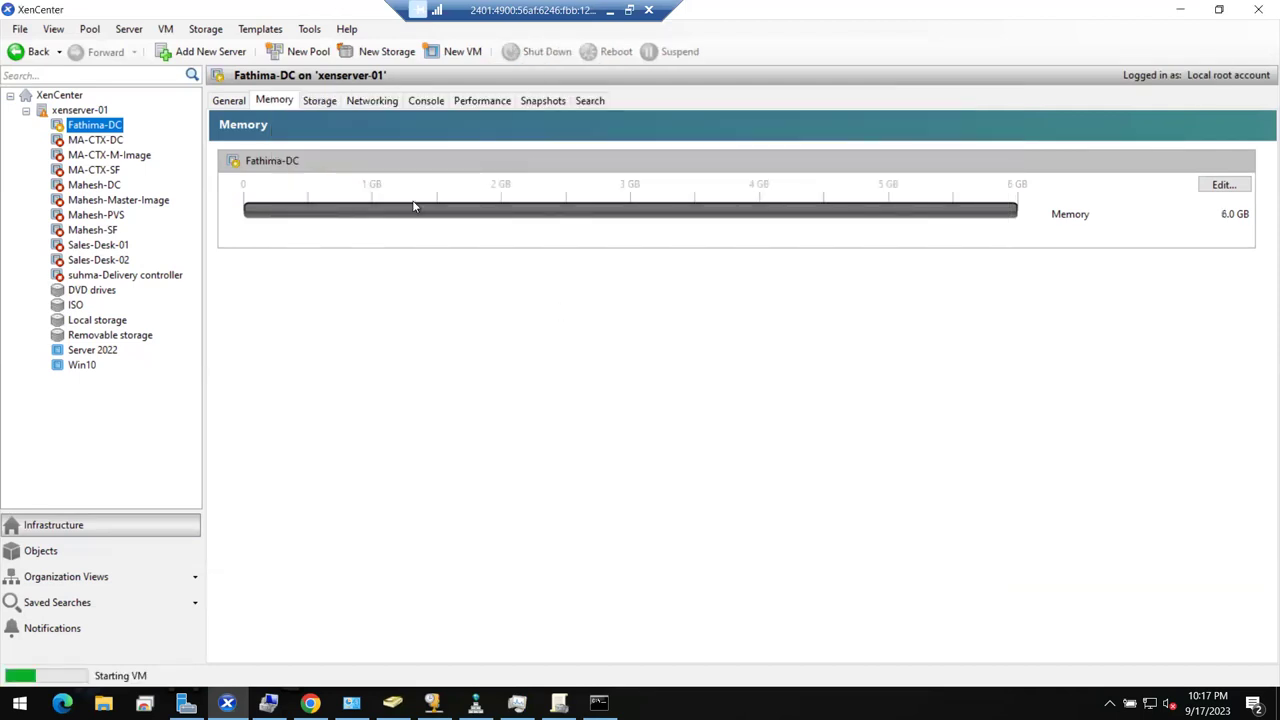
pyautogui.click(426, 100)
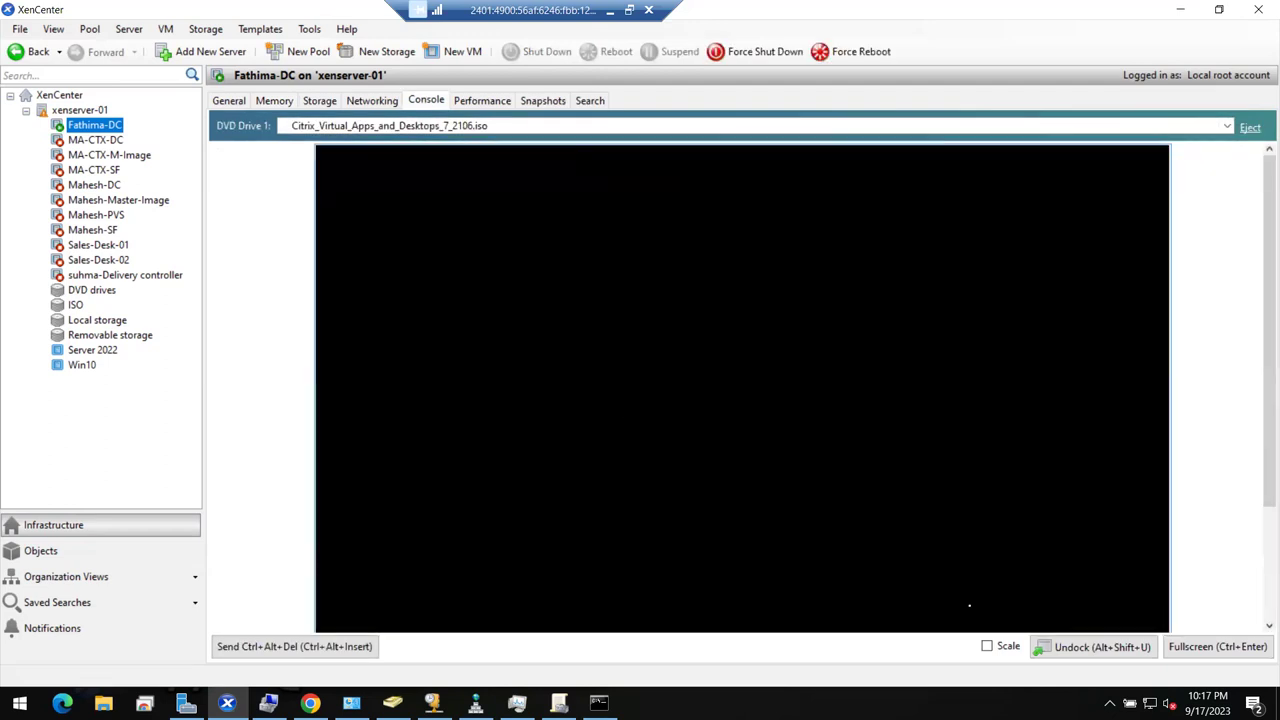
pyautogui.click(987, 647)
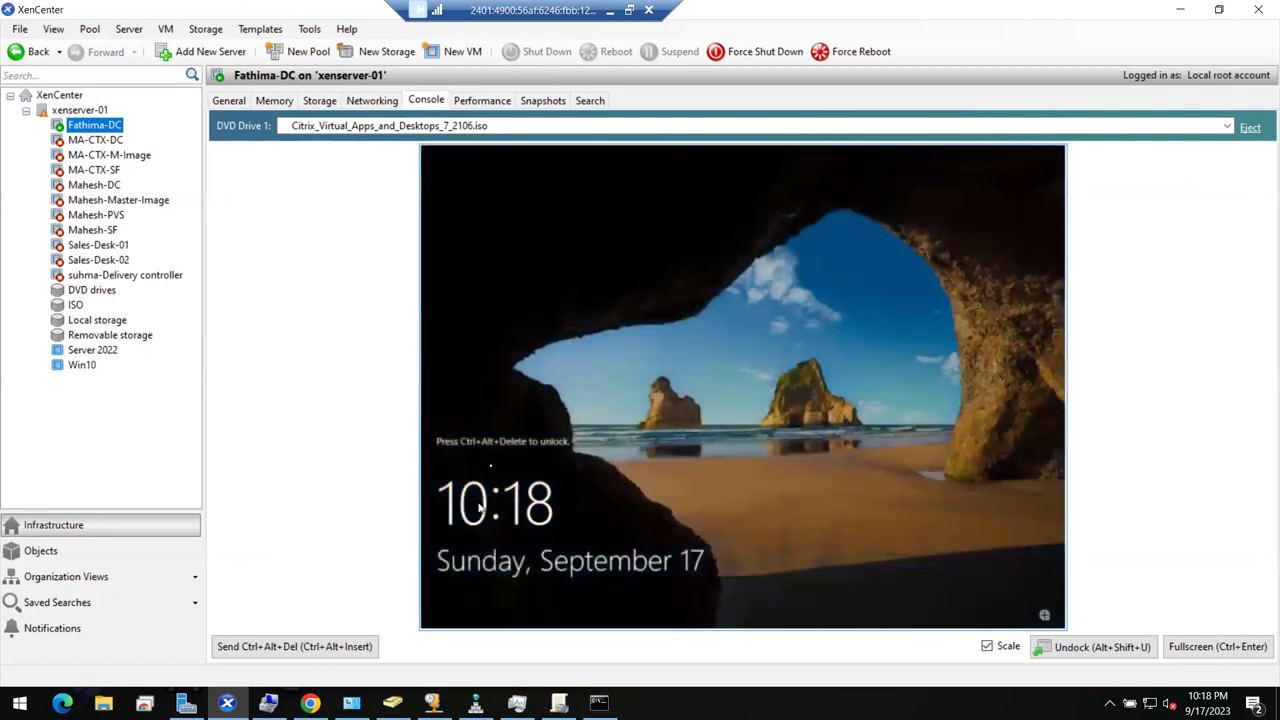
# Unlock the Fathima-DC console, switch it to full screen and sign in with the account password
pyautogui.click(300, 646)
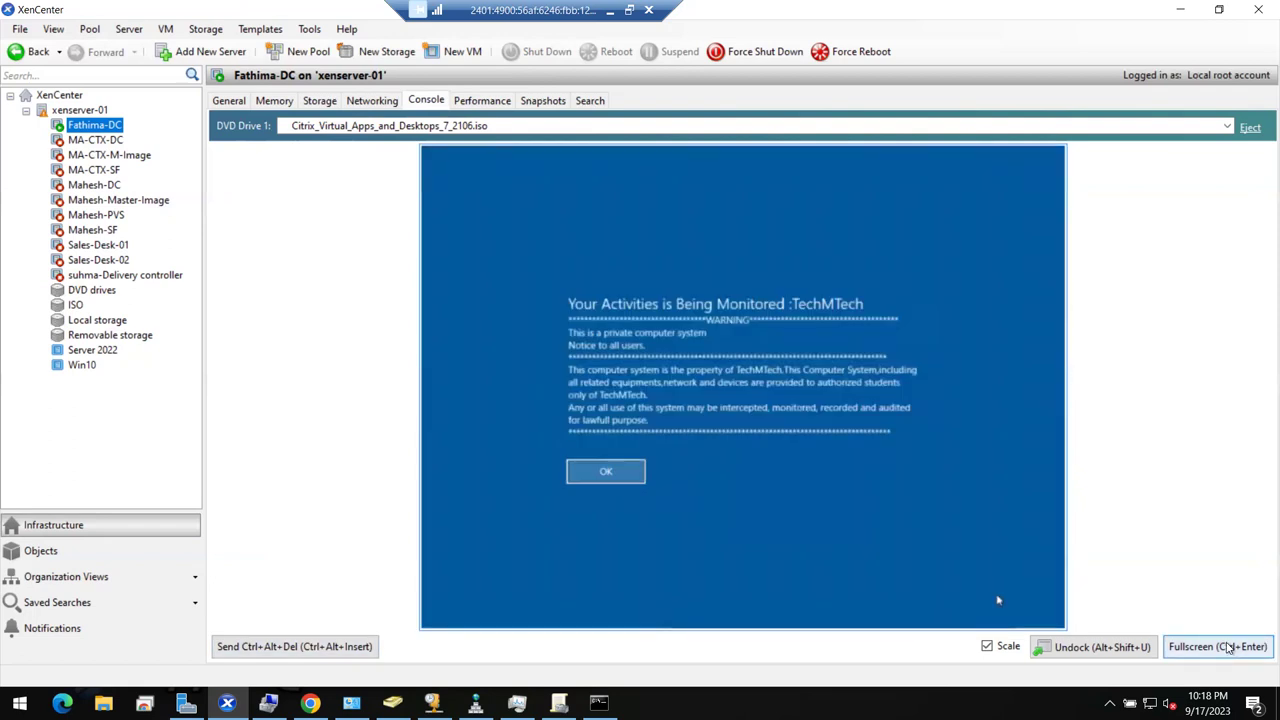
pyautogui.click(1228, 647)
pyautogui.click(446, 496)
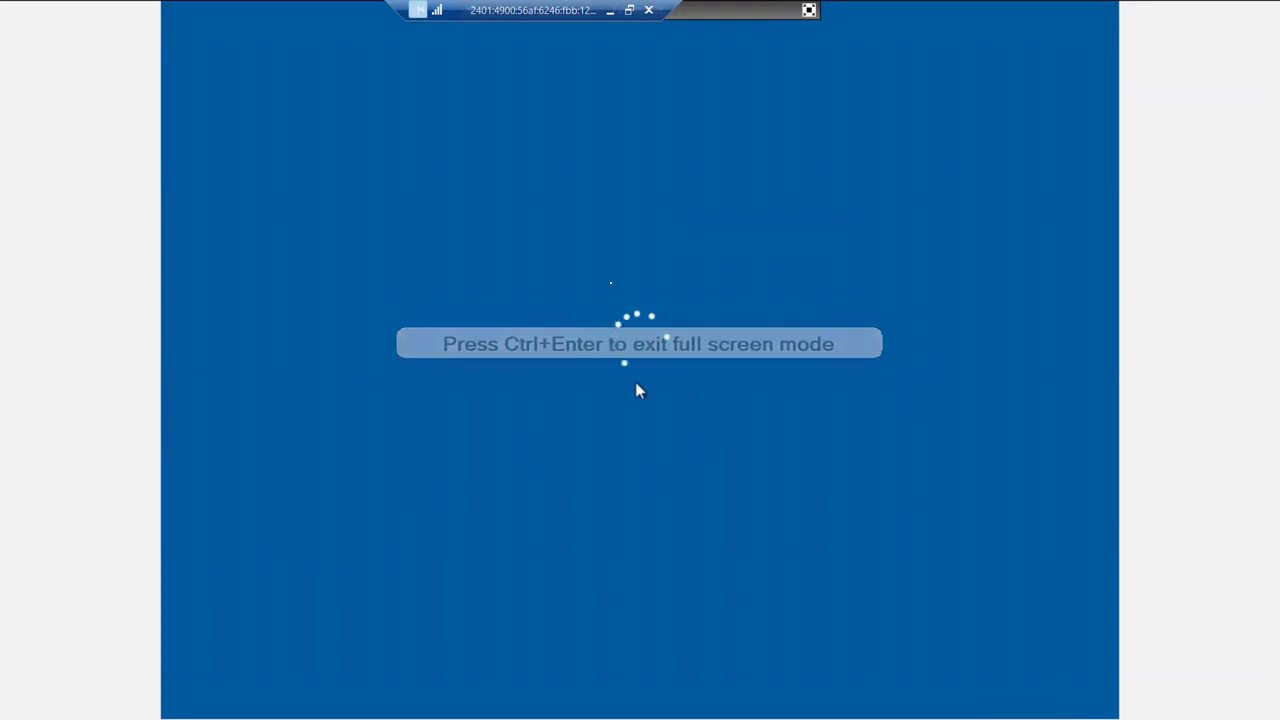
pyautogui.write('*******')
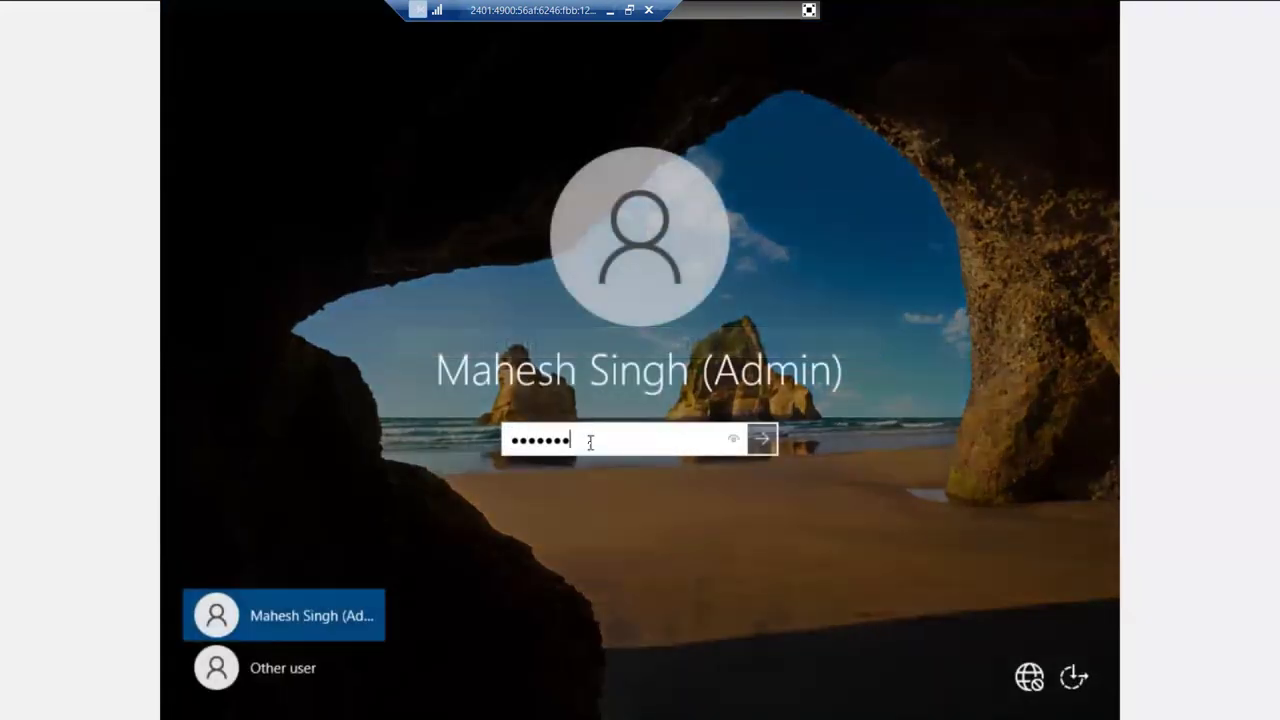
pyautogui.press('Return')
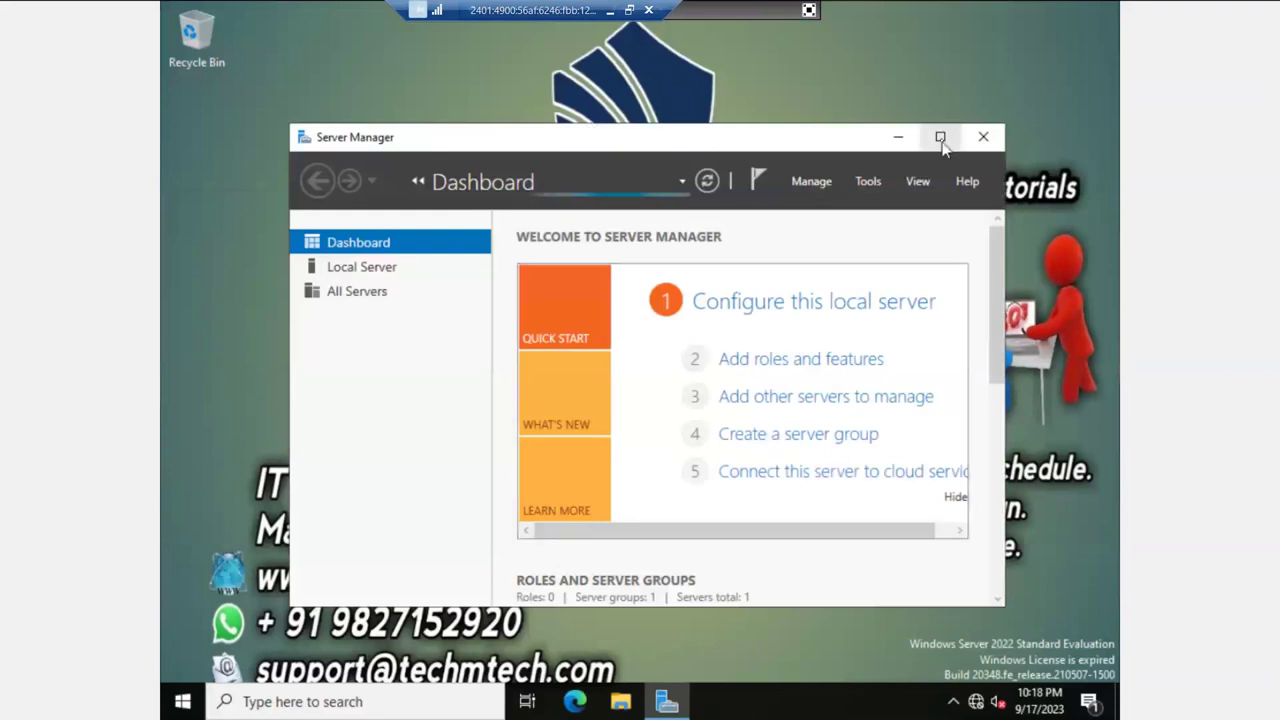
# Launch Citrix Studio from the Start menu's Citrix group and approve the MMC permission prompt
pyautogui.click(940, 138)
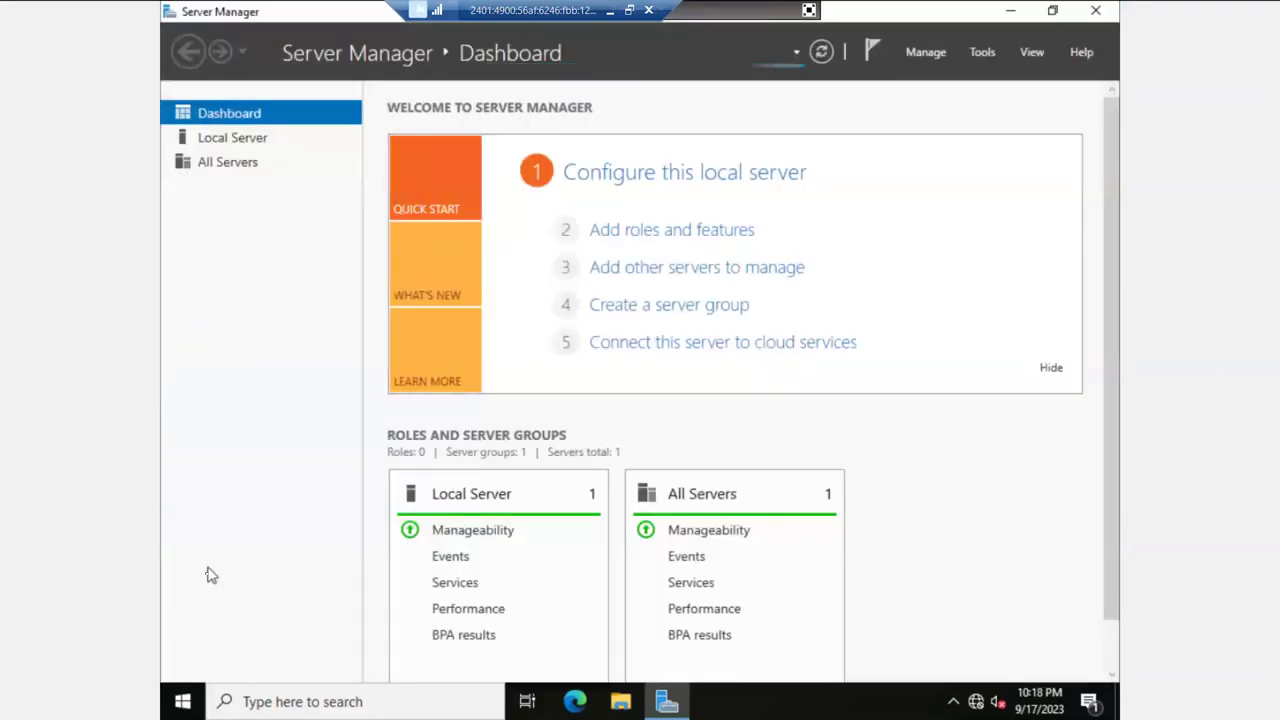
pyautogui.click(183, 701)
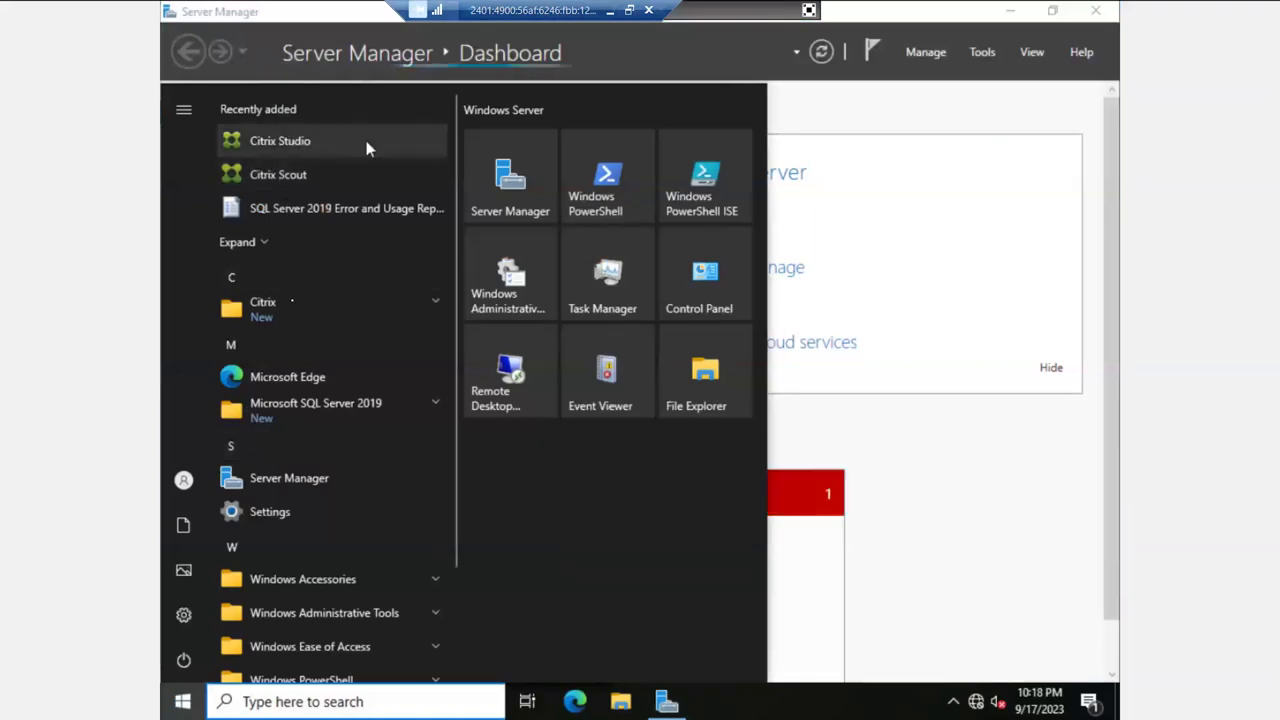
pyautogui.click(305, 305)
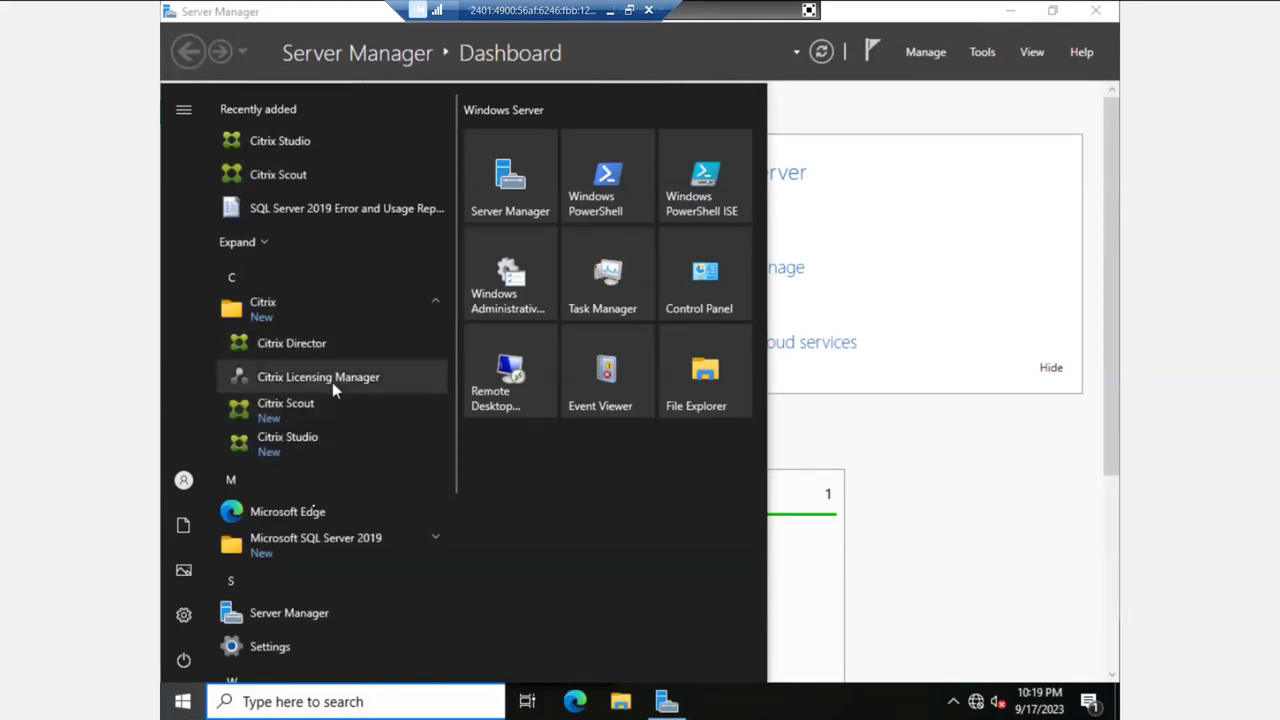
pyautogui.click(337, 545)
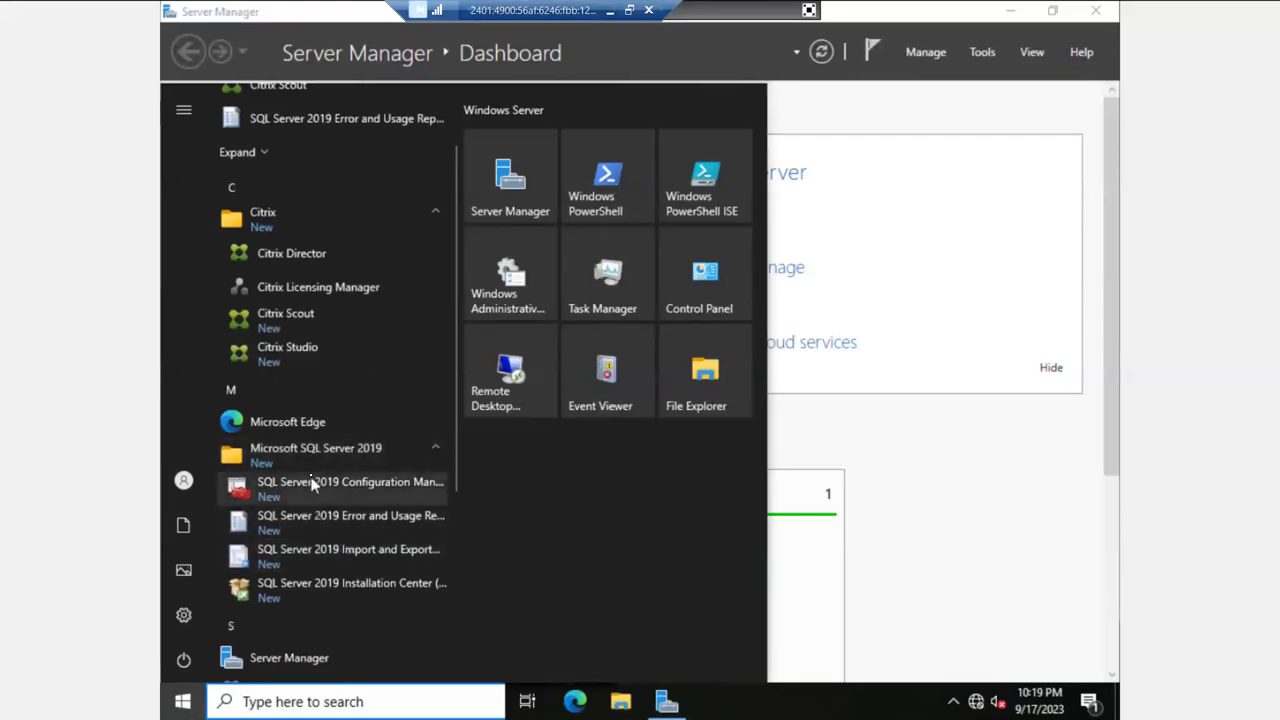
pyautogui.click(917, 426)
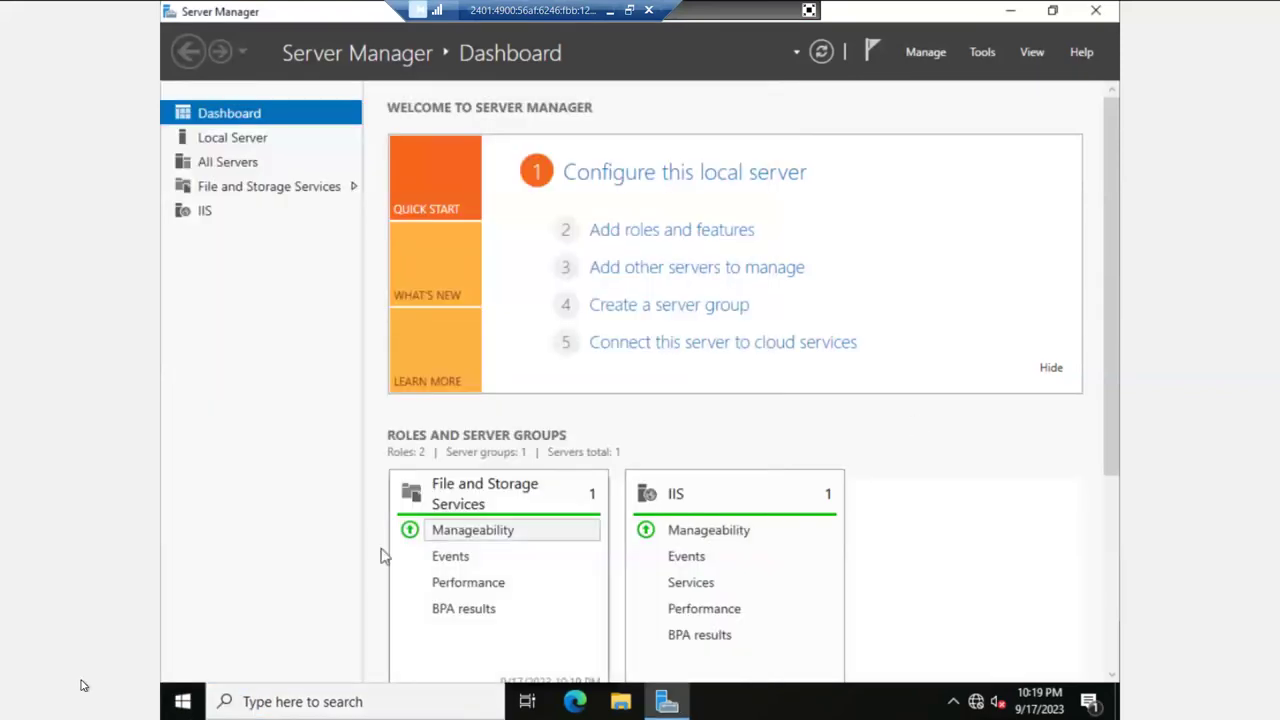
pyautogui.click(180, 700)
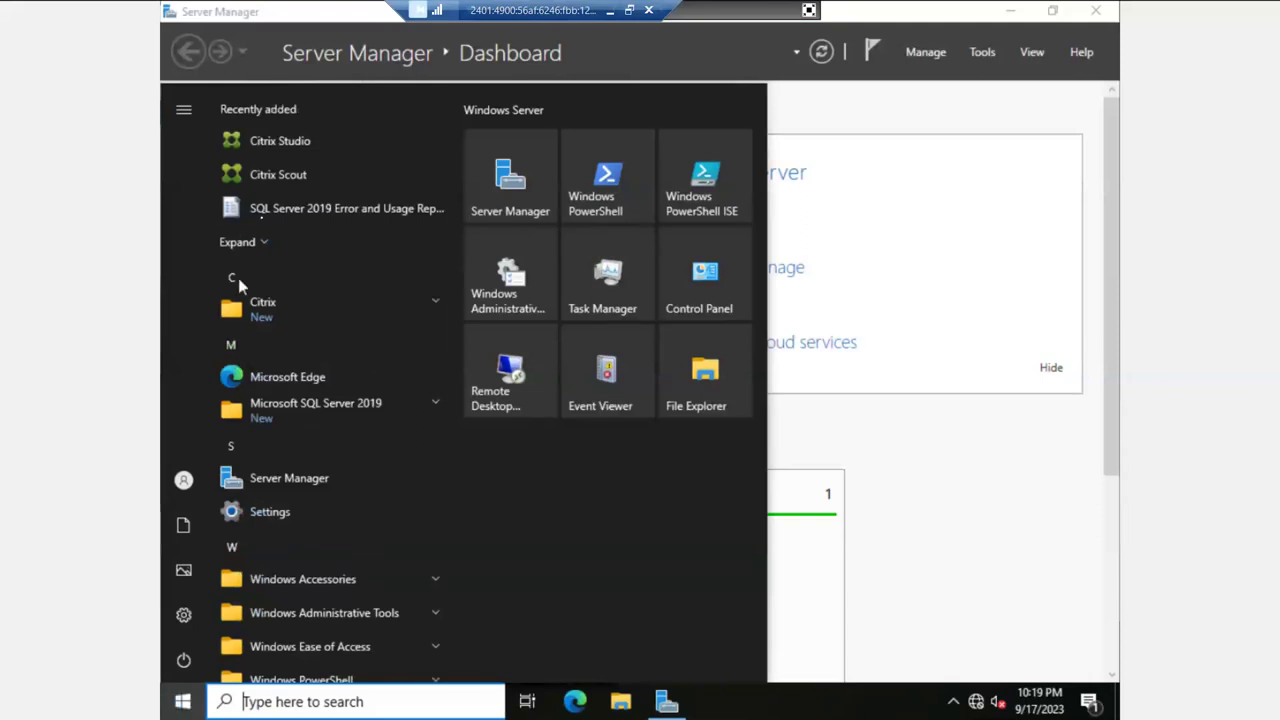
pyautogui.click(312, 146)
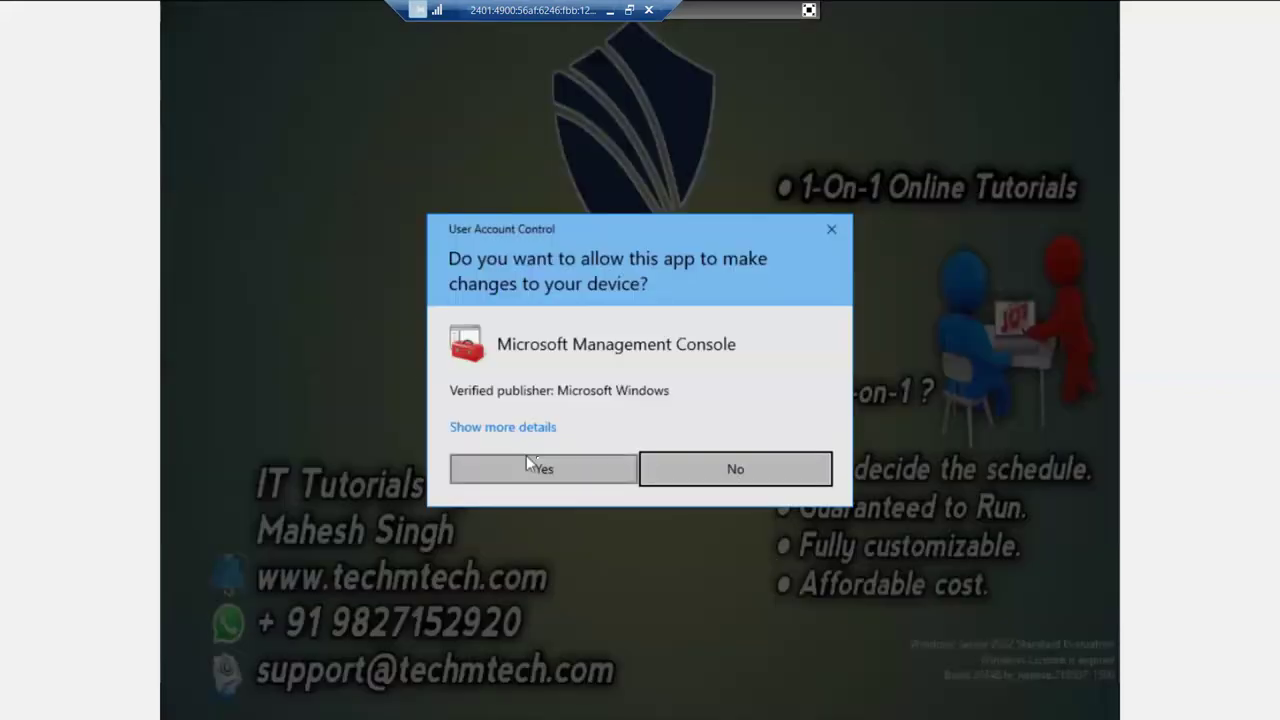
pyautogui.click(539, 462)
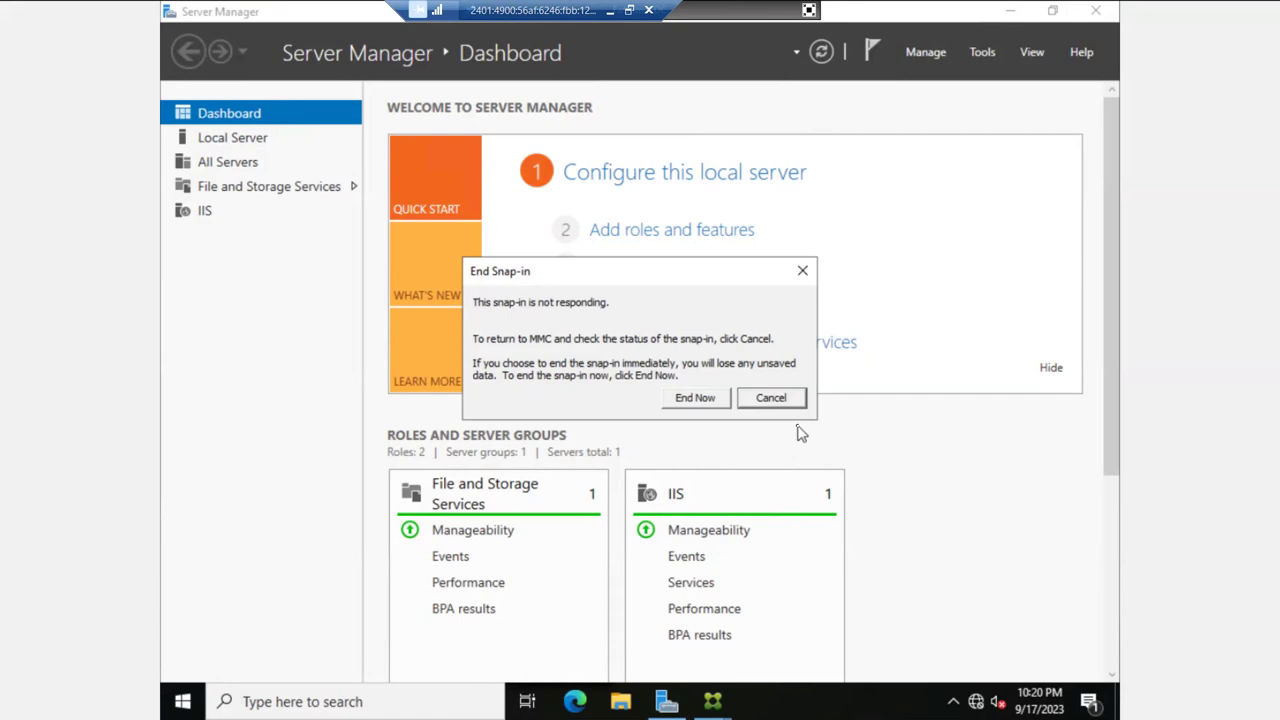
# Minimize Server Manager and cancel the End Snap-in warning so Studio keeps loading
pyautogui.click(1010, 10)
pyautogui.click(763, 400)
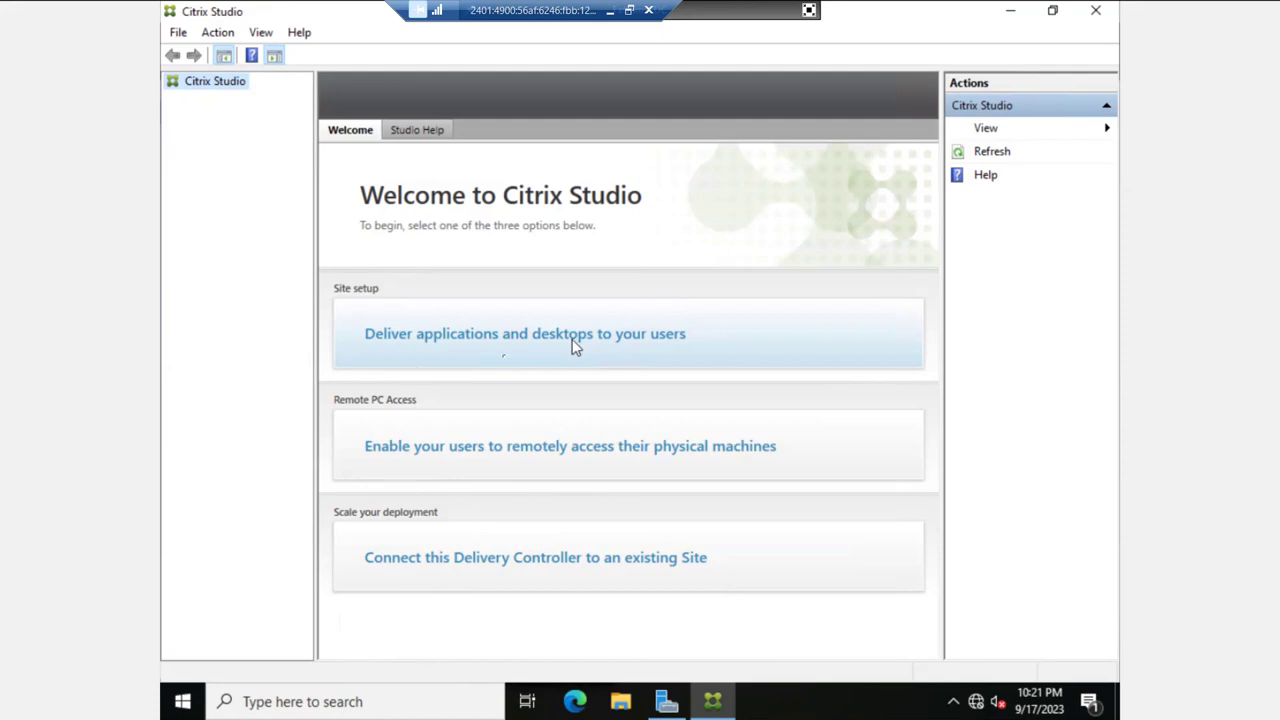
# Choose to deliver applications and desktops and name the new site India
pyautogui.click(536, 339)
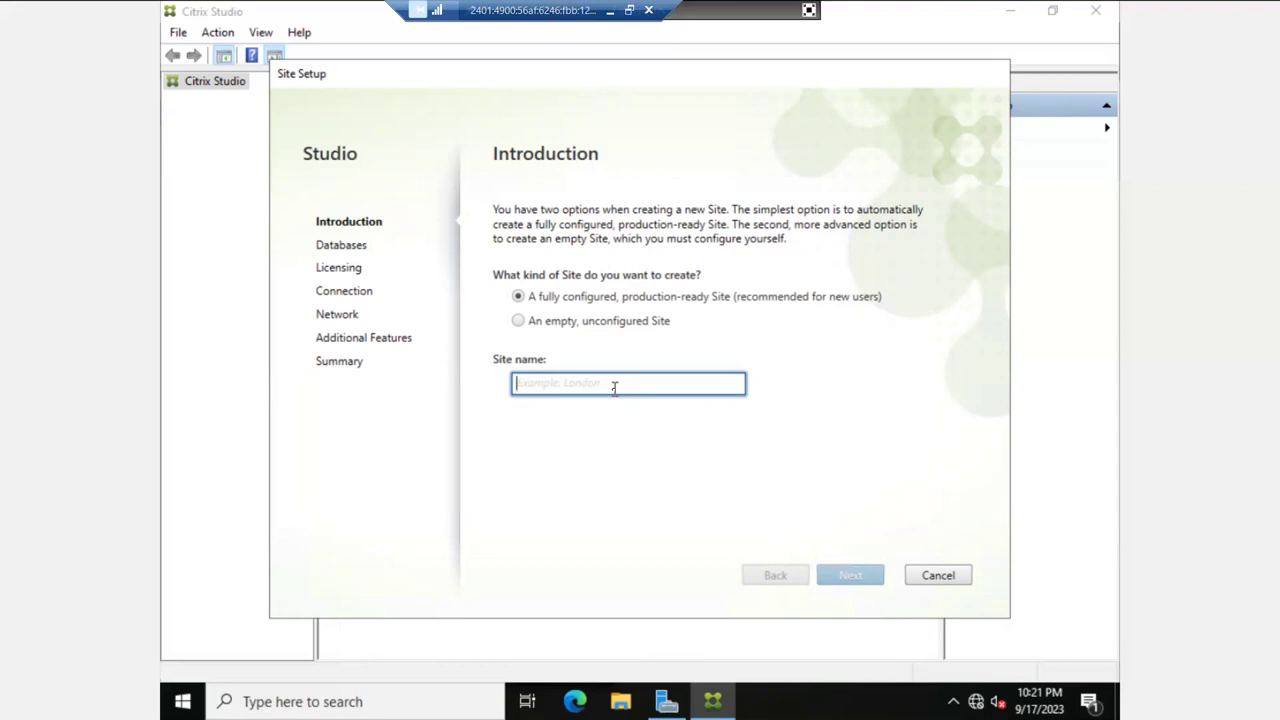
pyautogui.write('India')
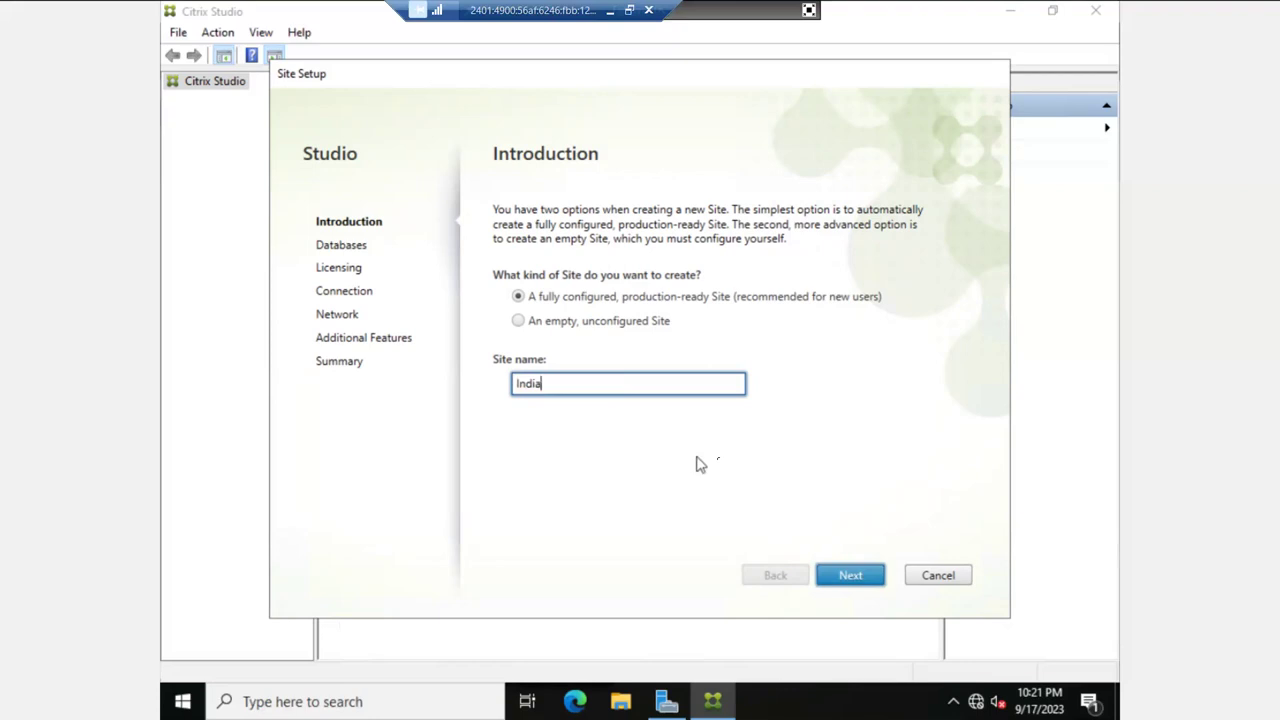
pyautogui.click(850, 577)
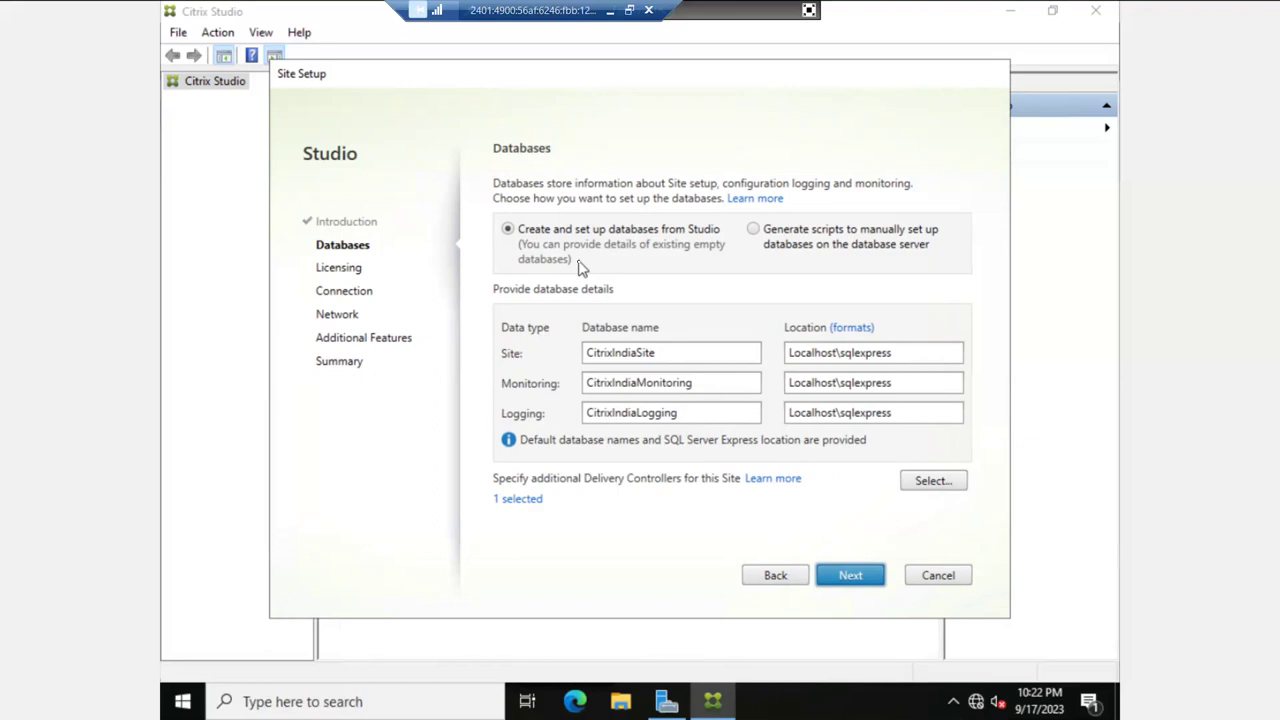
pyautogui.click(659, 353)
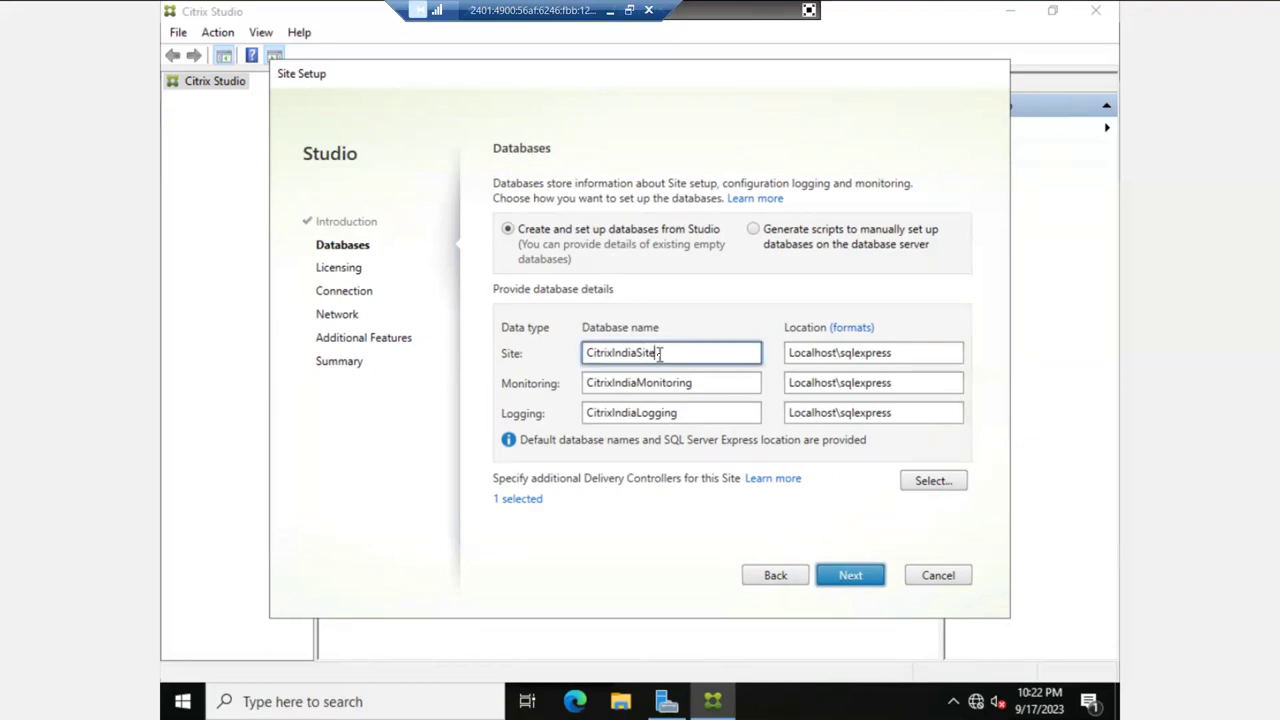
pyautogui.doubleClick(681, 383)
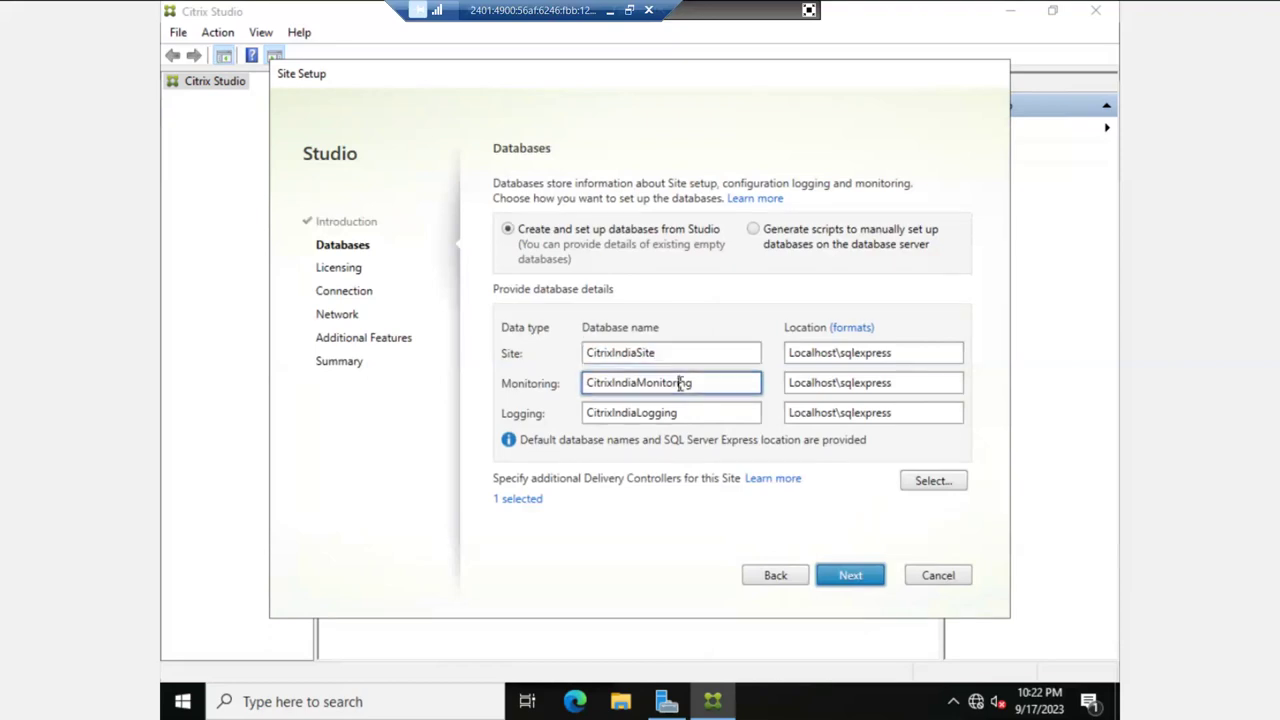
pyautogui.doubleClick(667, 414)
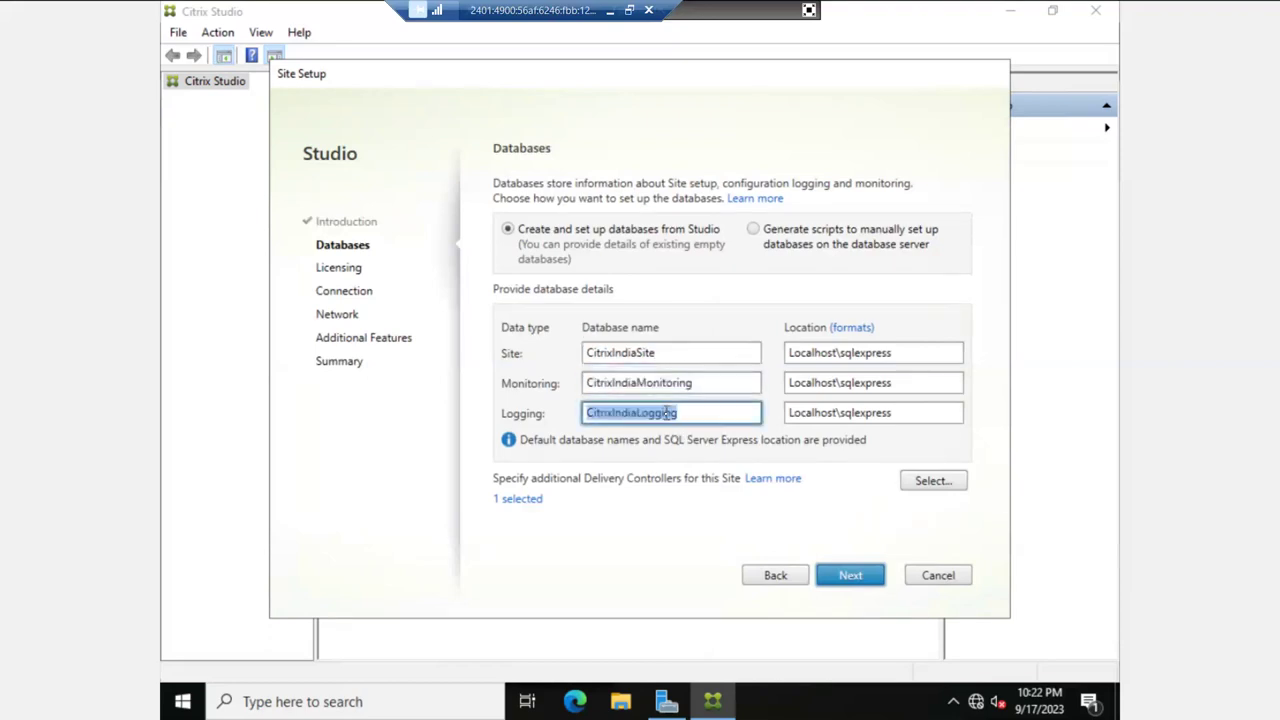
pyautogui.doubleClick(674, 352)
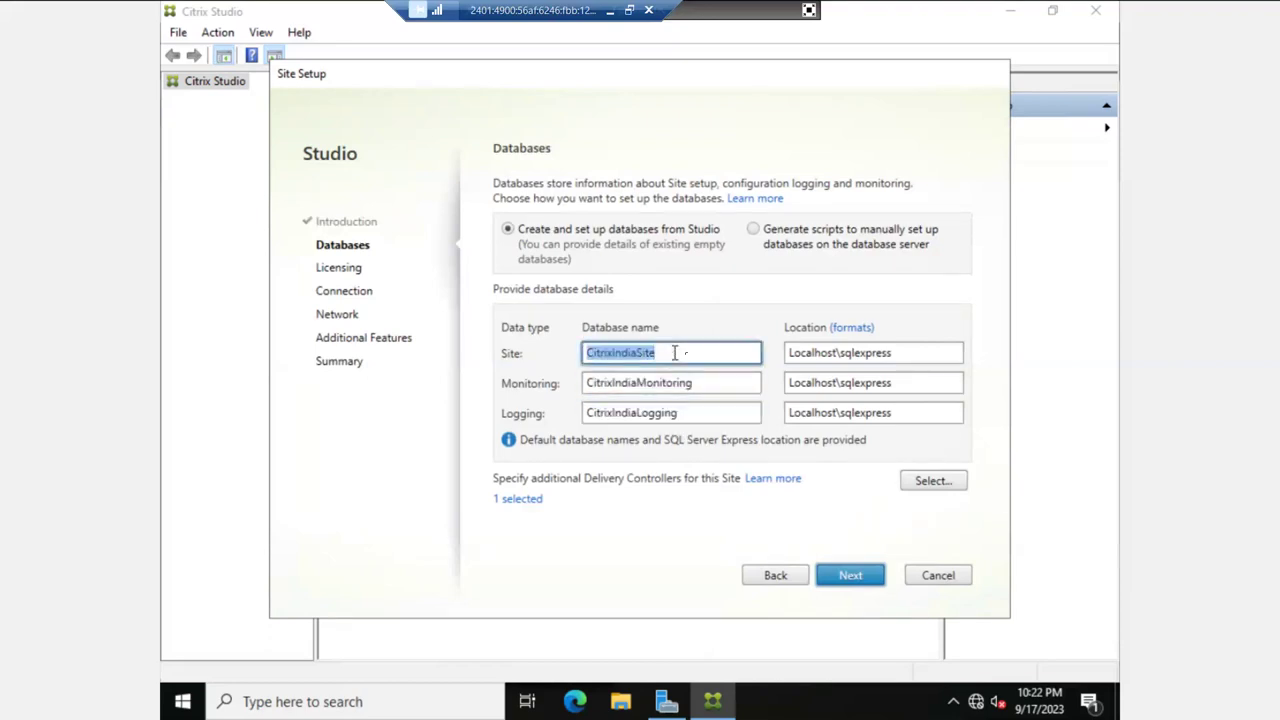
pyautogui.click(686, 352)
pyautogui.doubleClick(686, 352)
pyautogui.click(676, 350)
pyautogui.doubleClick(676, 350)
pyautogui.click(698, 382)
pyautogui.doubleClick(698, 382)
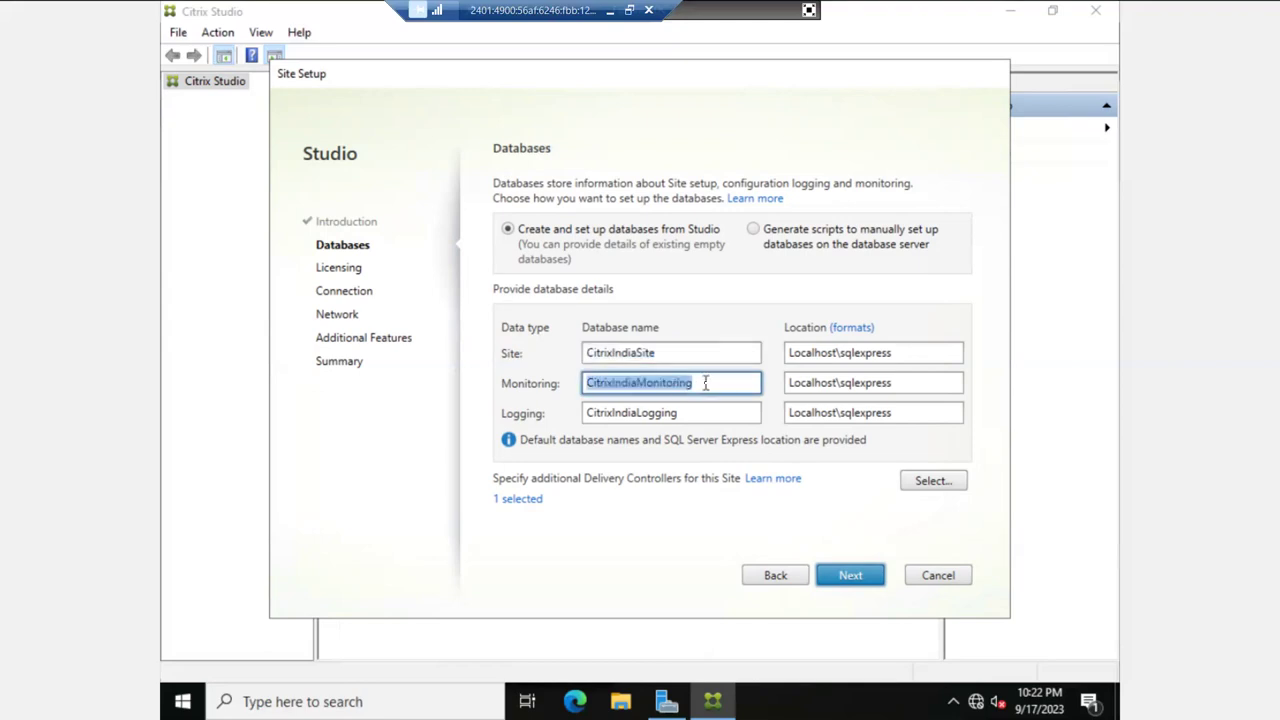
pyautogui.click(706, 382)
pyautogui.doubleClick(673, 382)
pyautogui.click(700, 382)
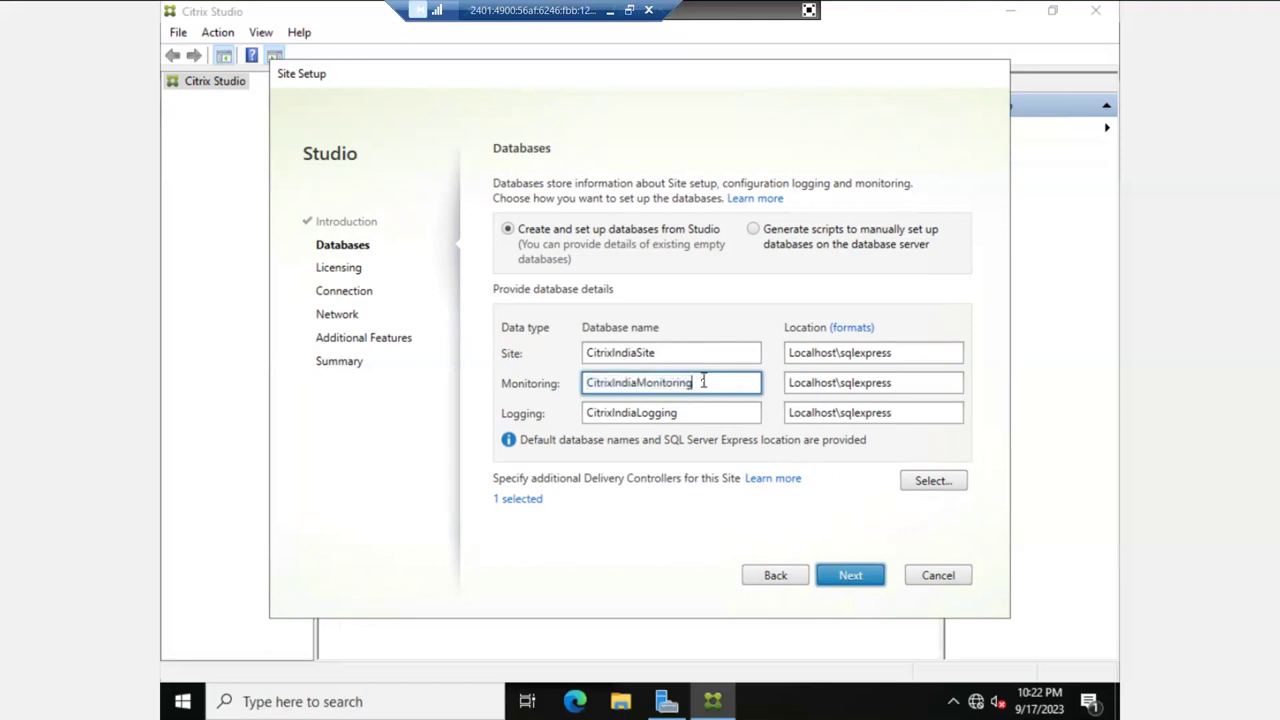
pyautogui.doubleClick(681, 383)
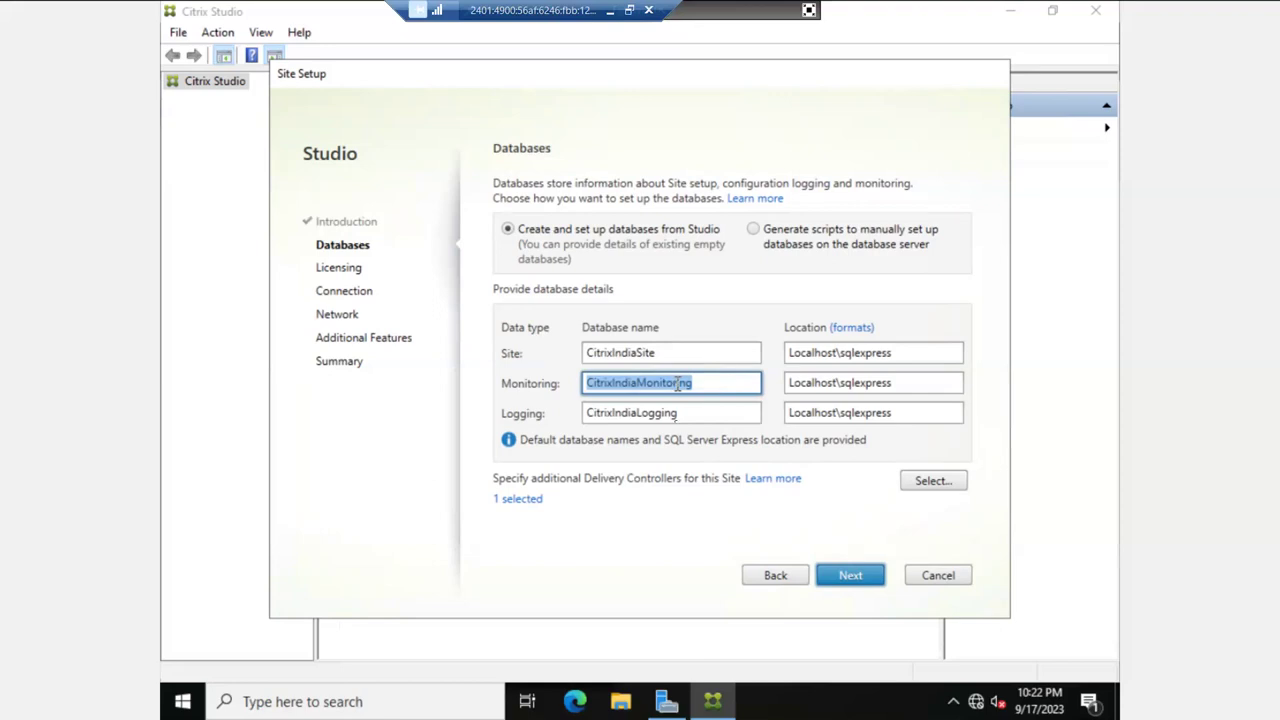
pyautogui.doubleClick(680, 413)
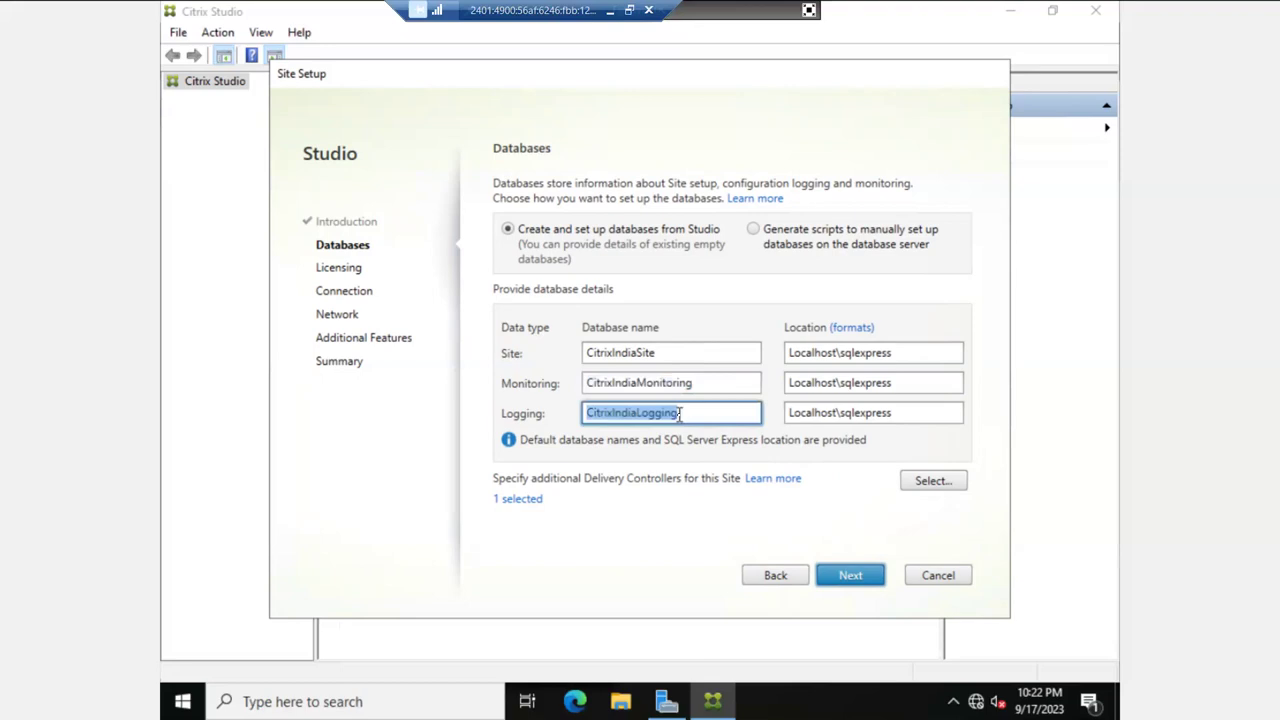
pyautogui.click(691, 413)
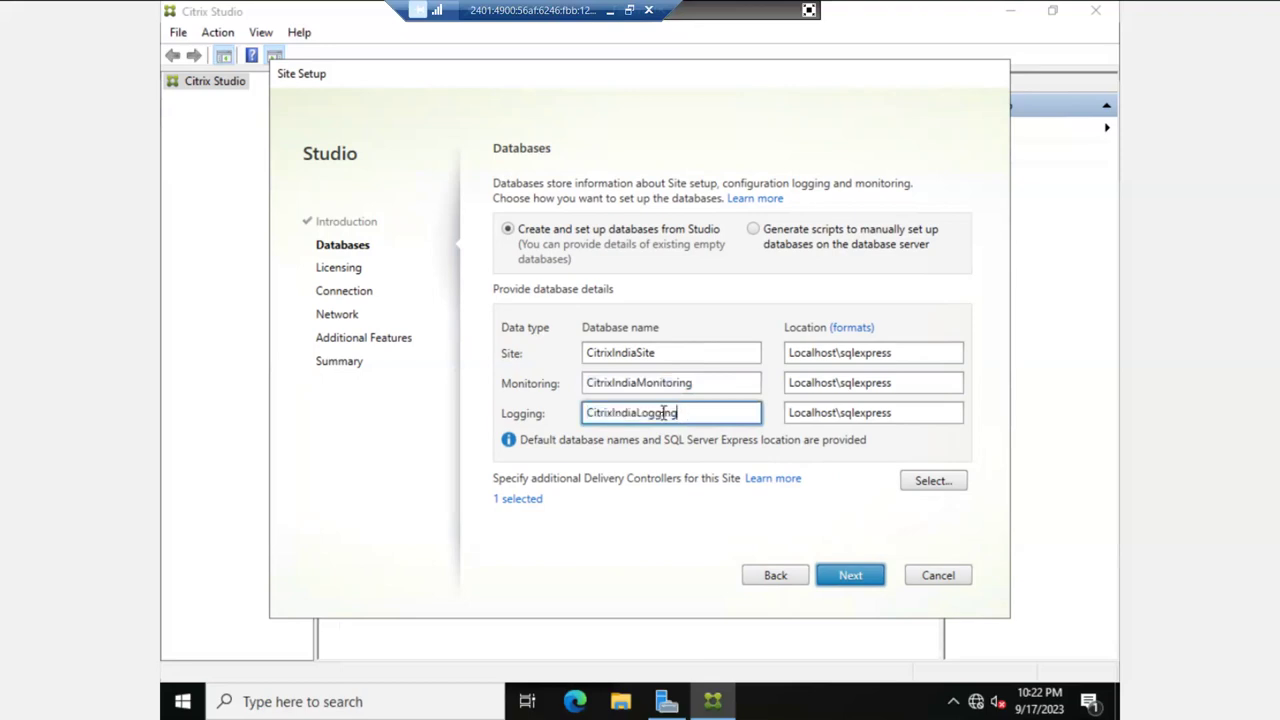
pyautogui.doubleClick(663, 413)
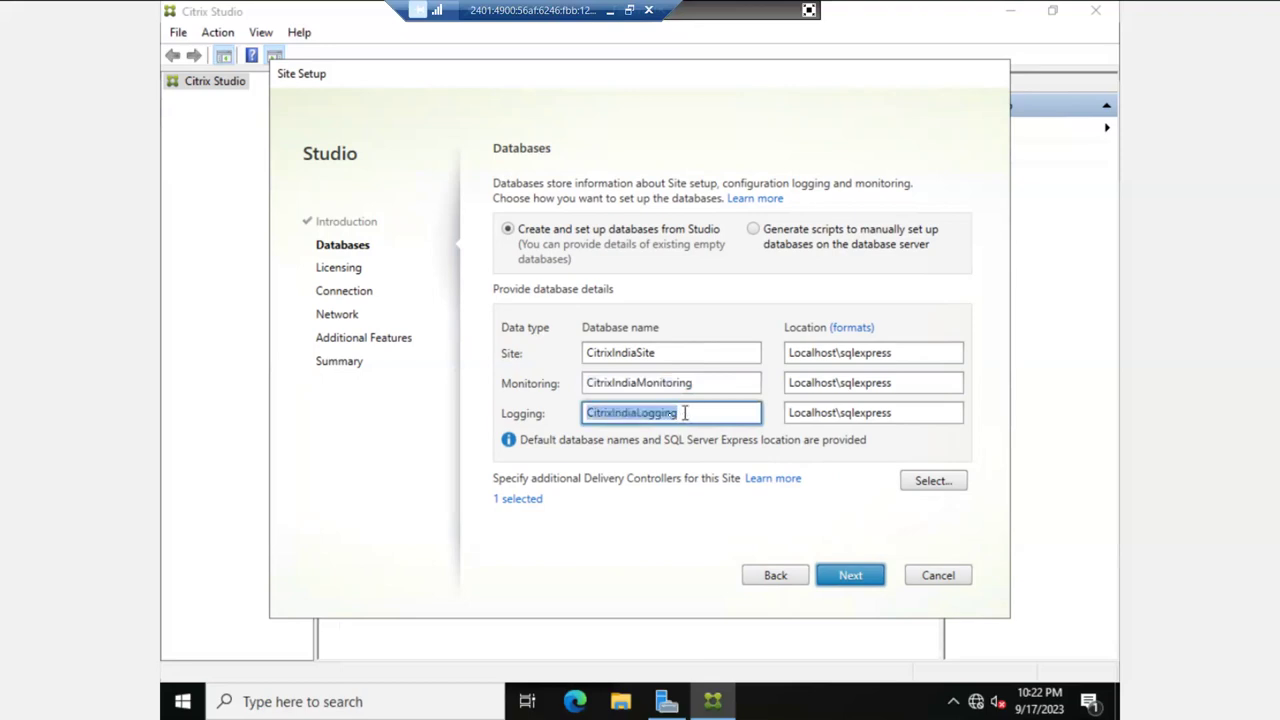
pyautogui.doubleClick(668, 413)
pyautogui.click(691, 415)
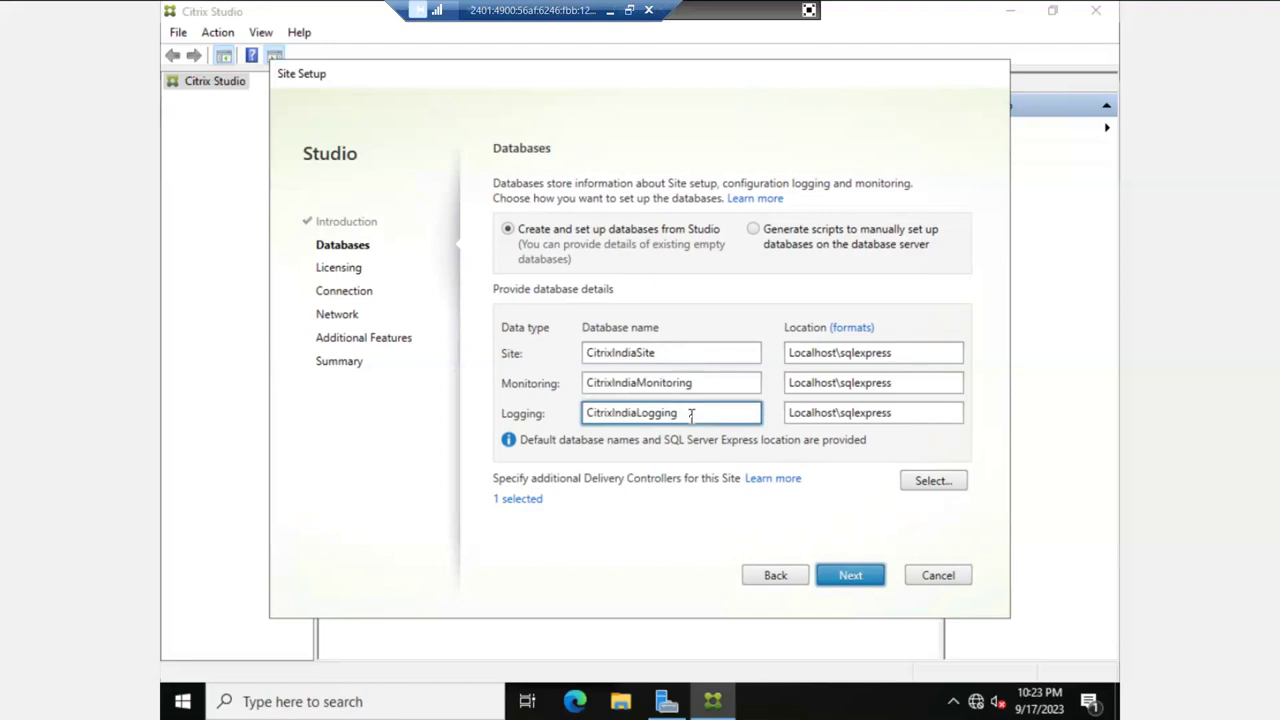
pyautogui.moveTo(690, 413); pyautogui.dragTo(574, 422)
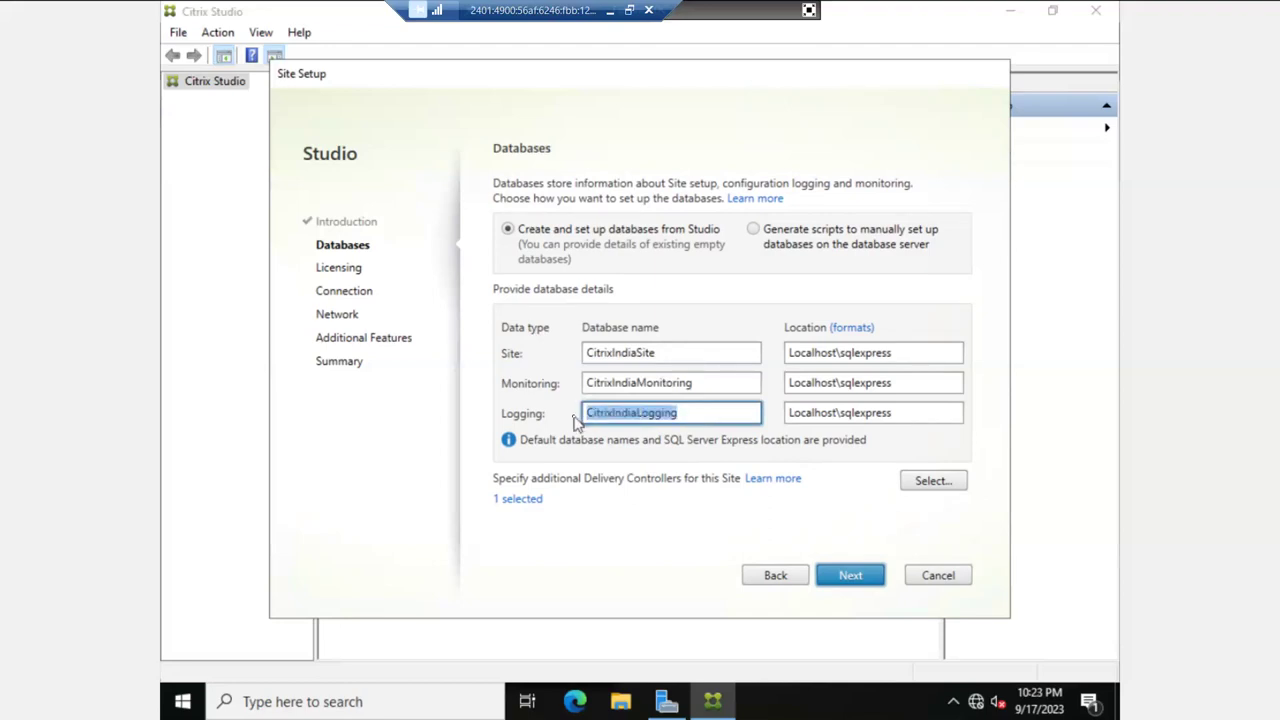
pyautogui.click(685, 412)
pyautogui.doubleClick(666, 351)
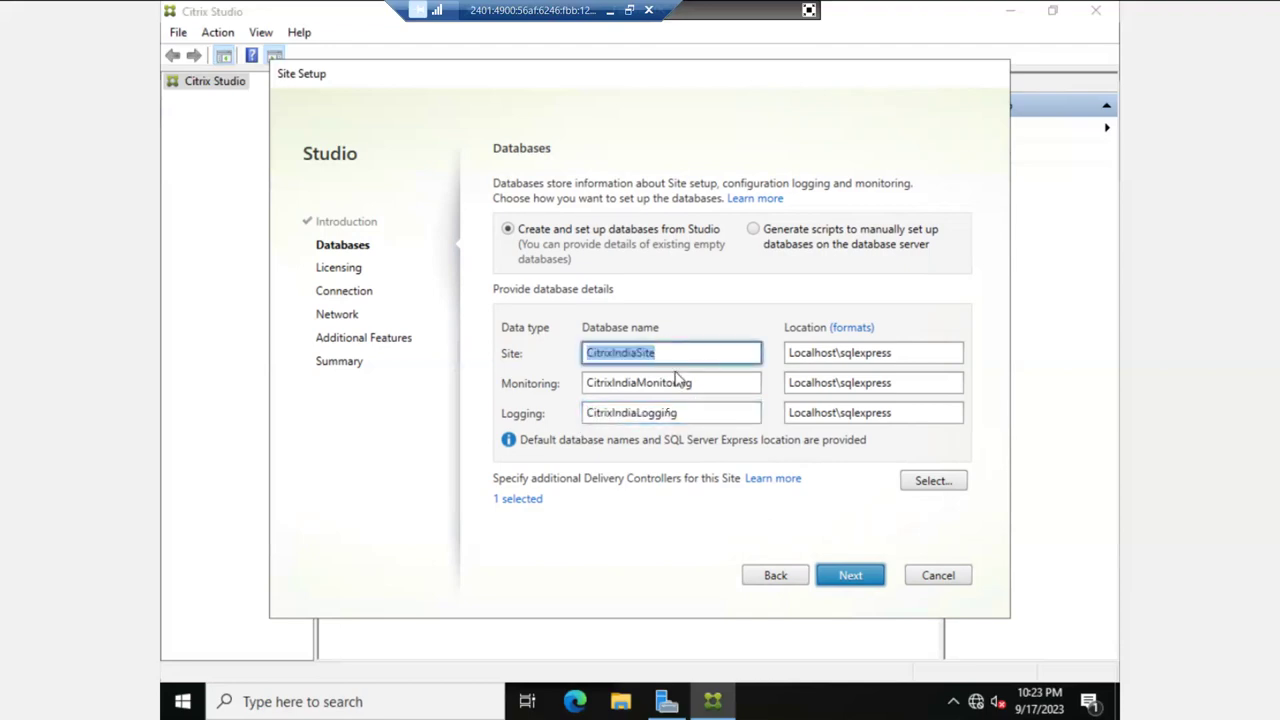
pyautogui.doubleClick(624, 356)
pyautogui.doubleClick(624, 356)
pyautogui.click(692, 414)
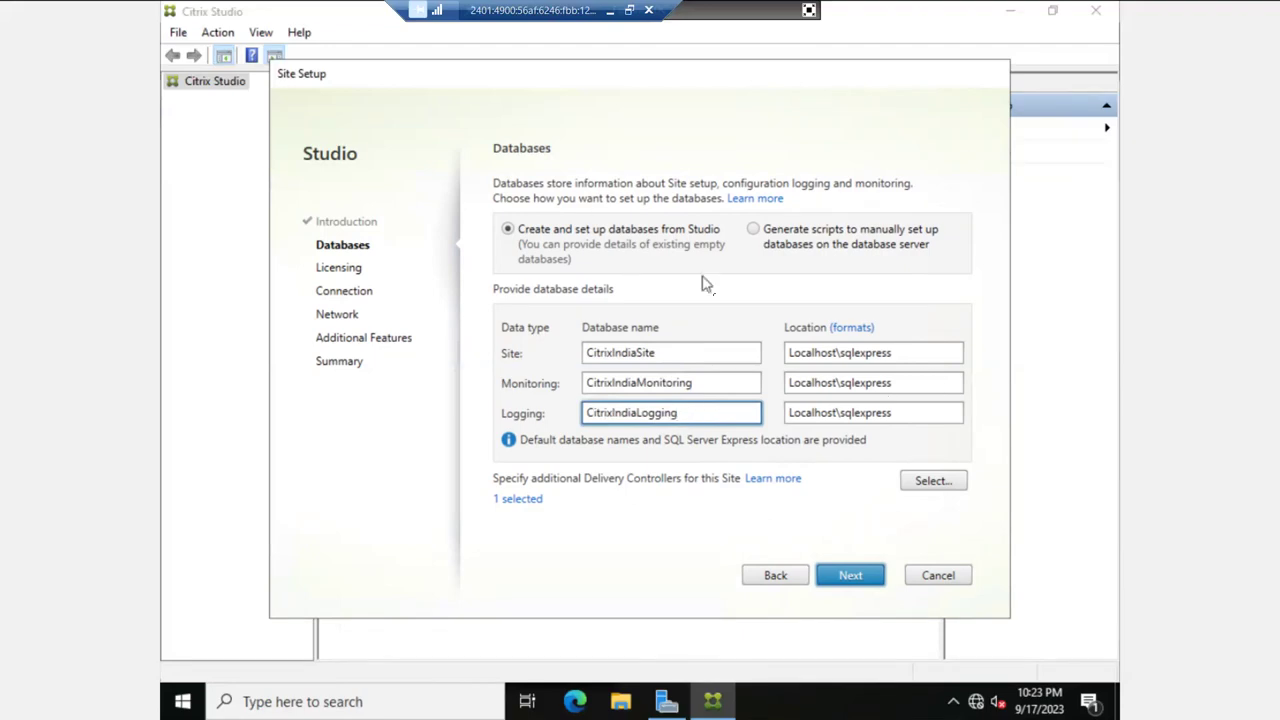
pyautogui.click(902, 353)
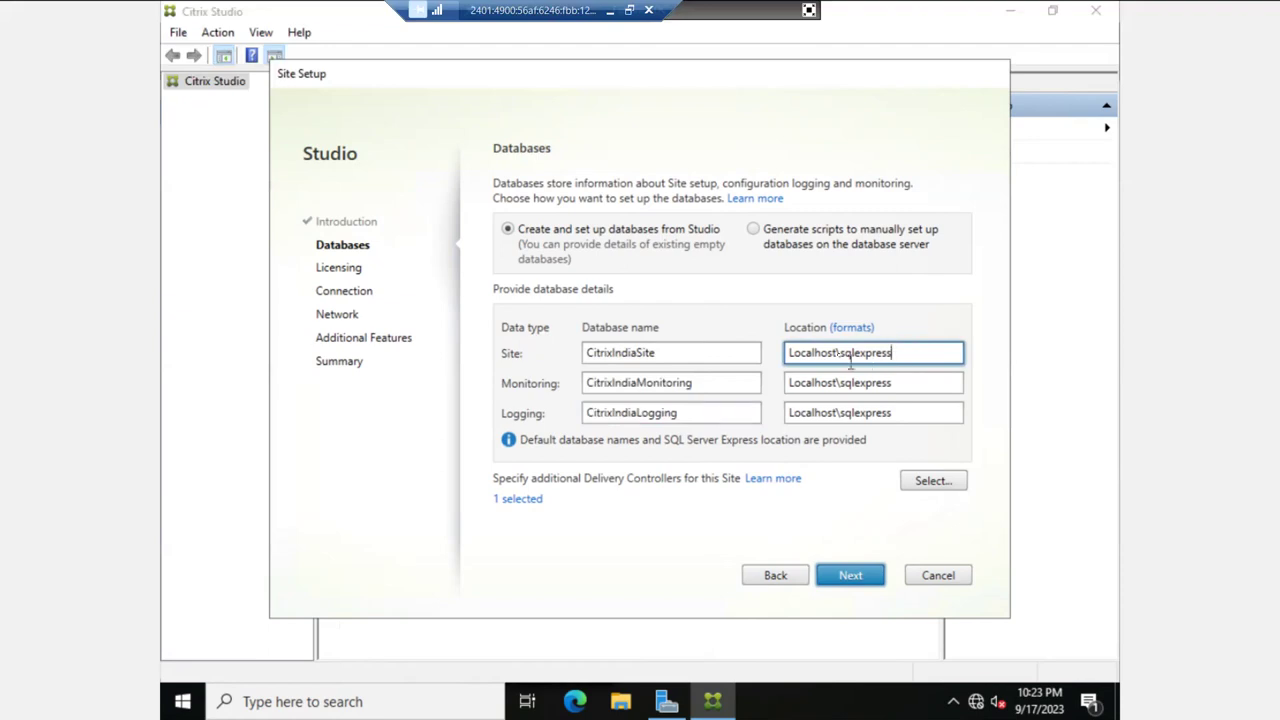
pyautogui.moveTo(833, 356); pyautogui.dragTo(786, 383)
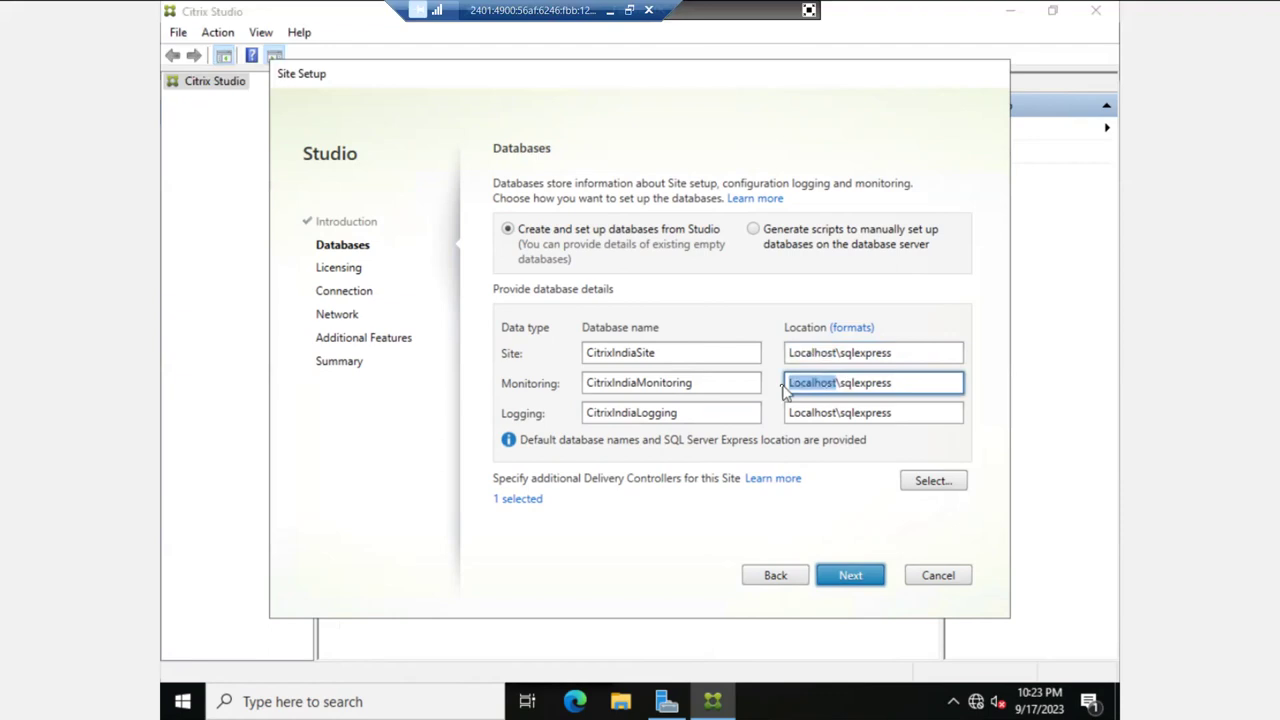
pyautogui.moveTo(838, 417); pyautogui.dragTo(790, 422)
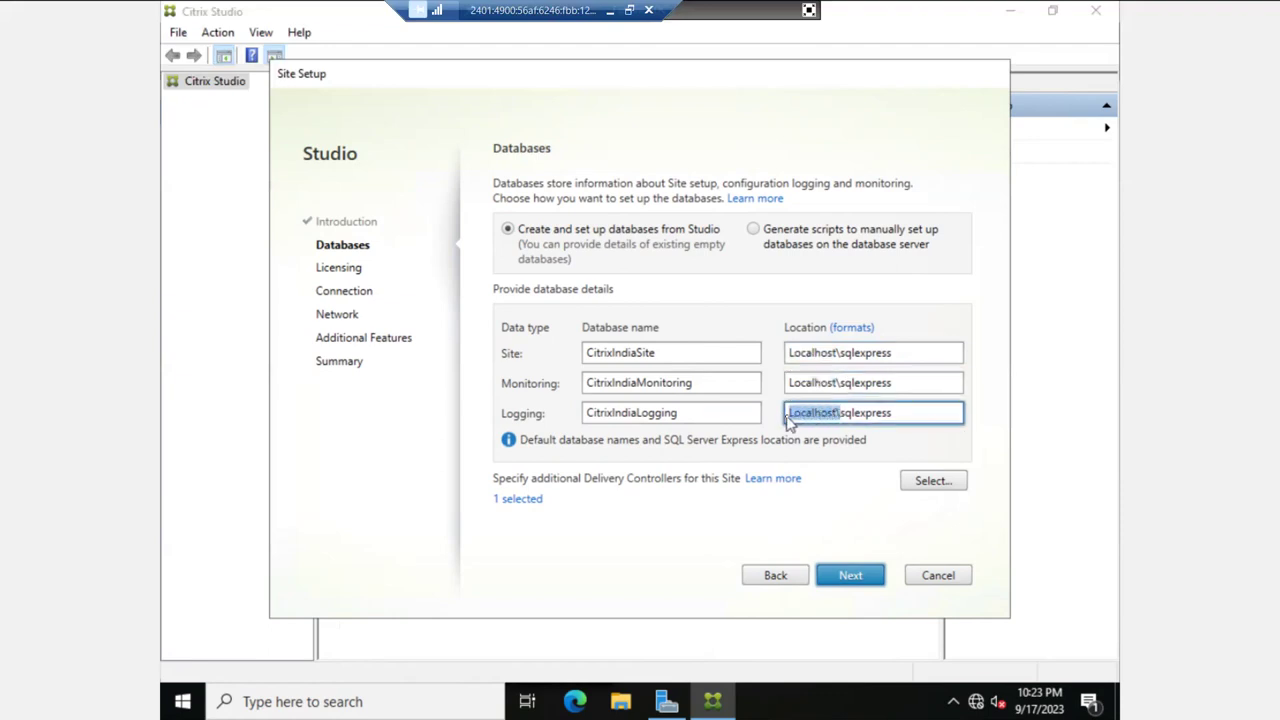
pyautogui.doubleClick(814, 353)
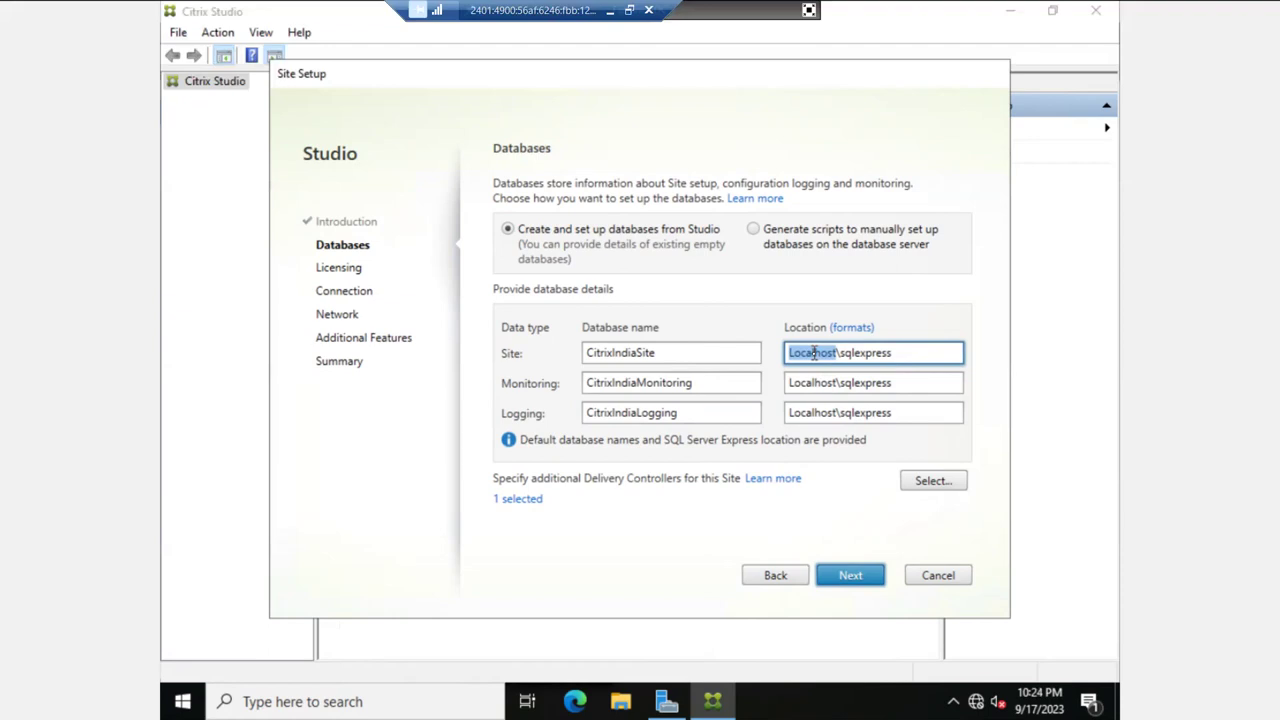
pyautogui.doubleClick(816, 383)
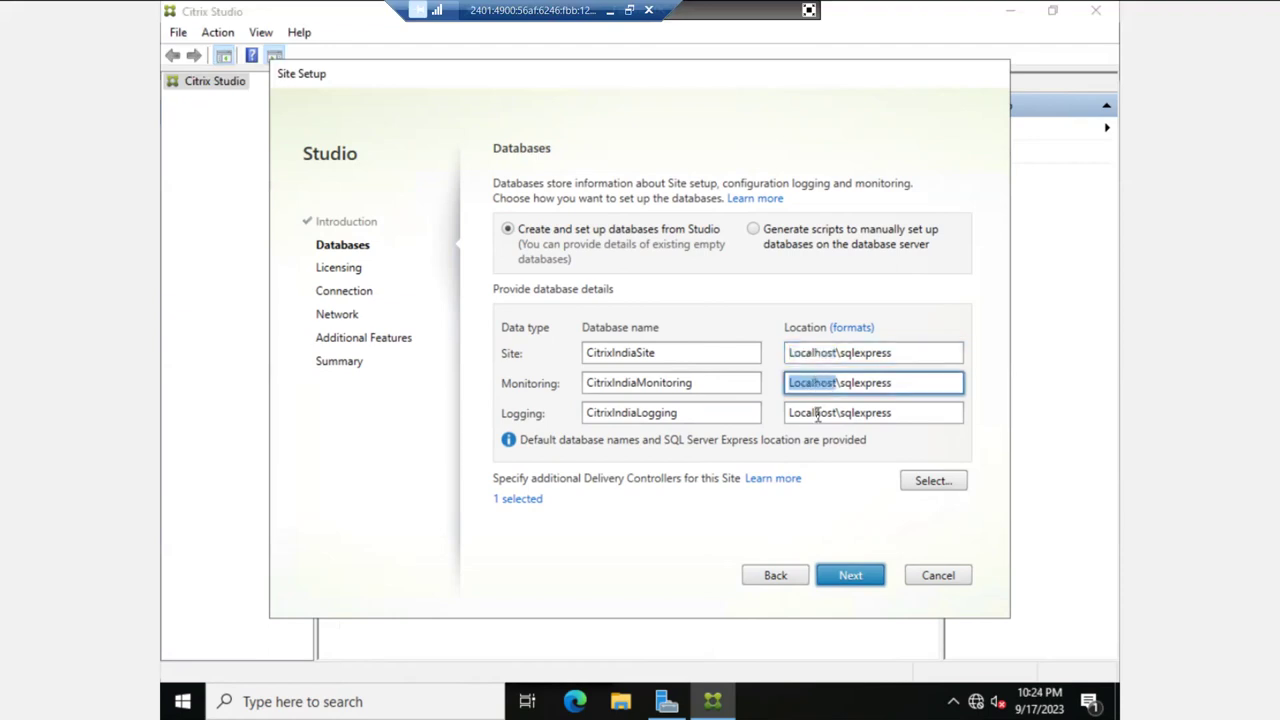
pyautogui.doubleClick(817, 413)
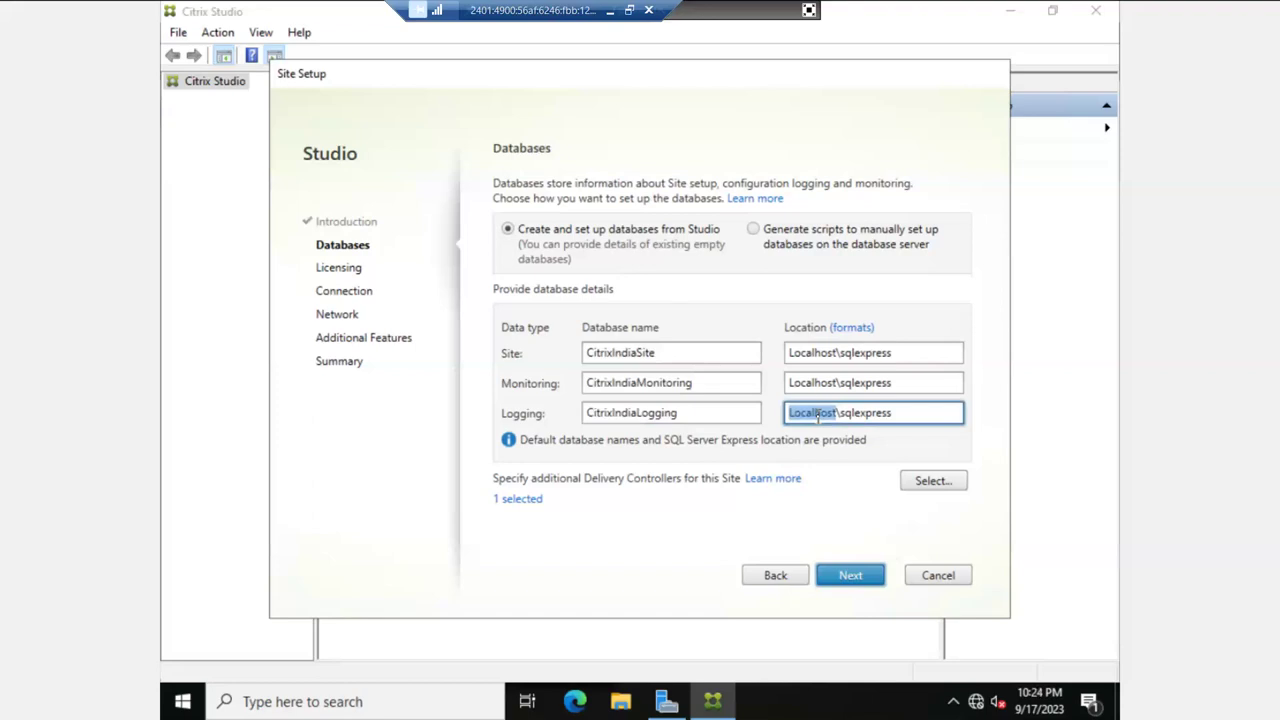
pyautogui.doubleClick(811, 354)
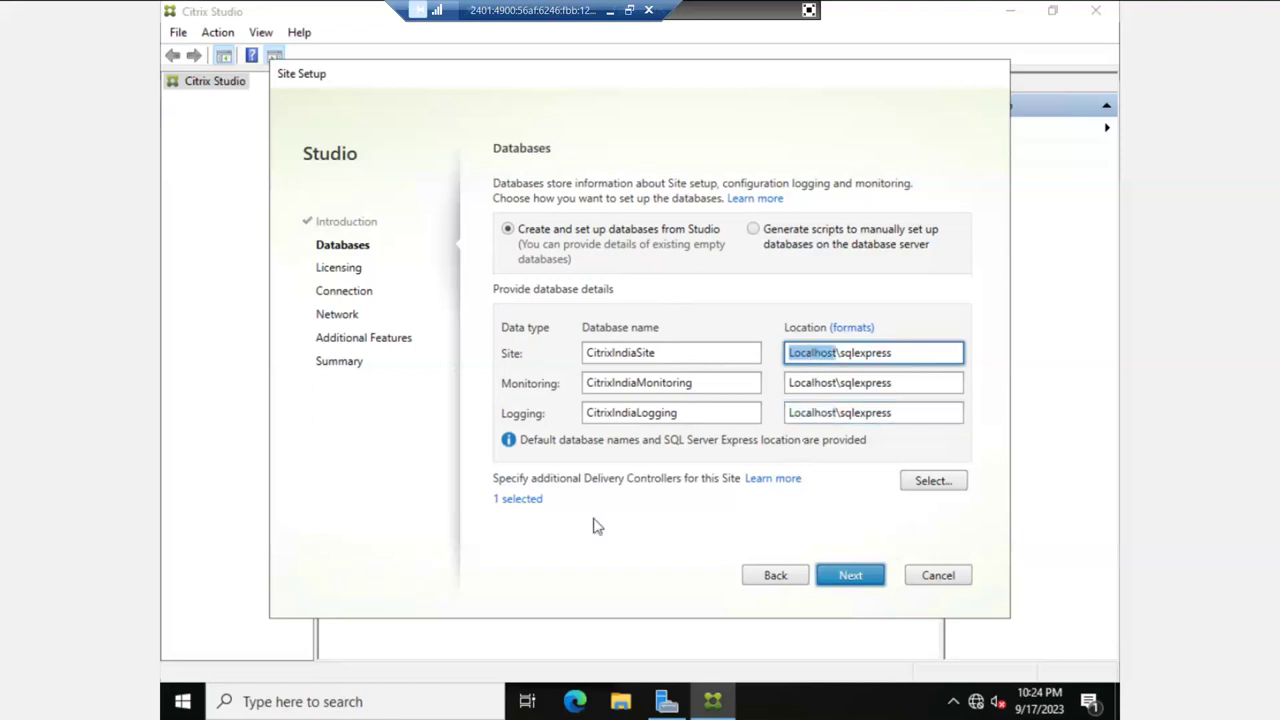
pyautogui.doubleClick(820, 379)
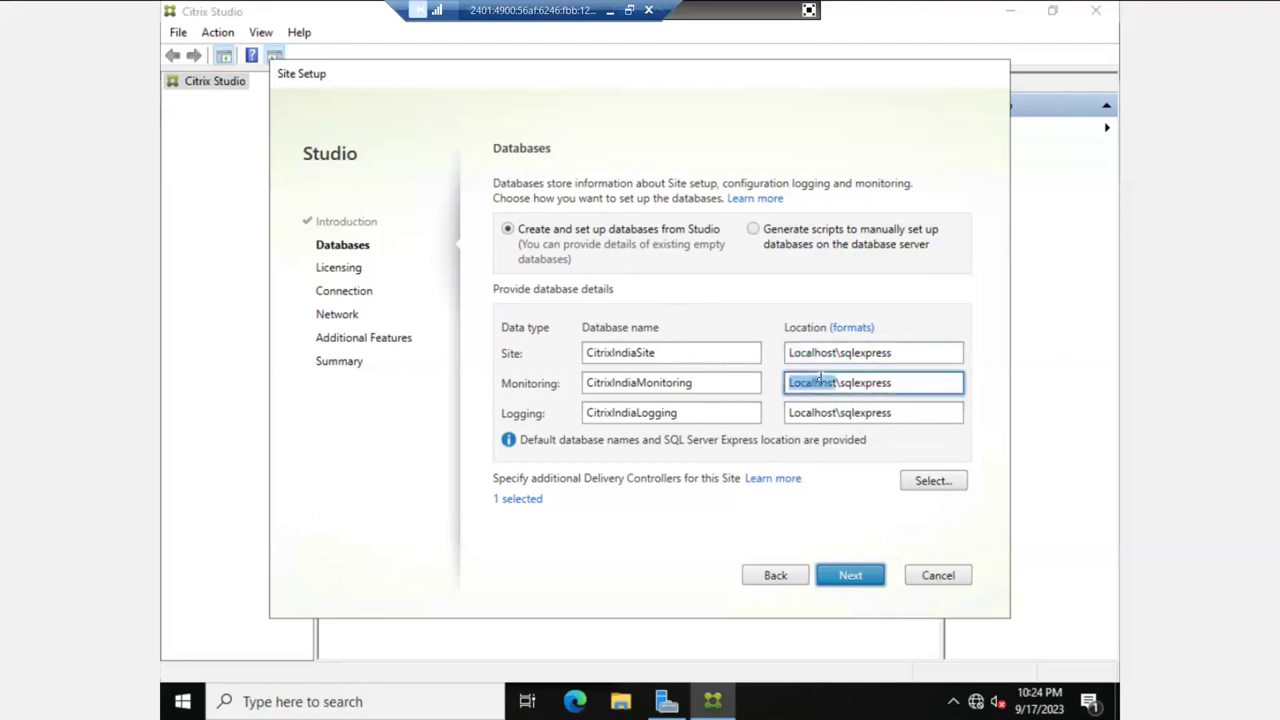
pyautogui.doubleClick(811, 352)
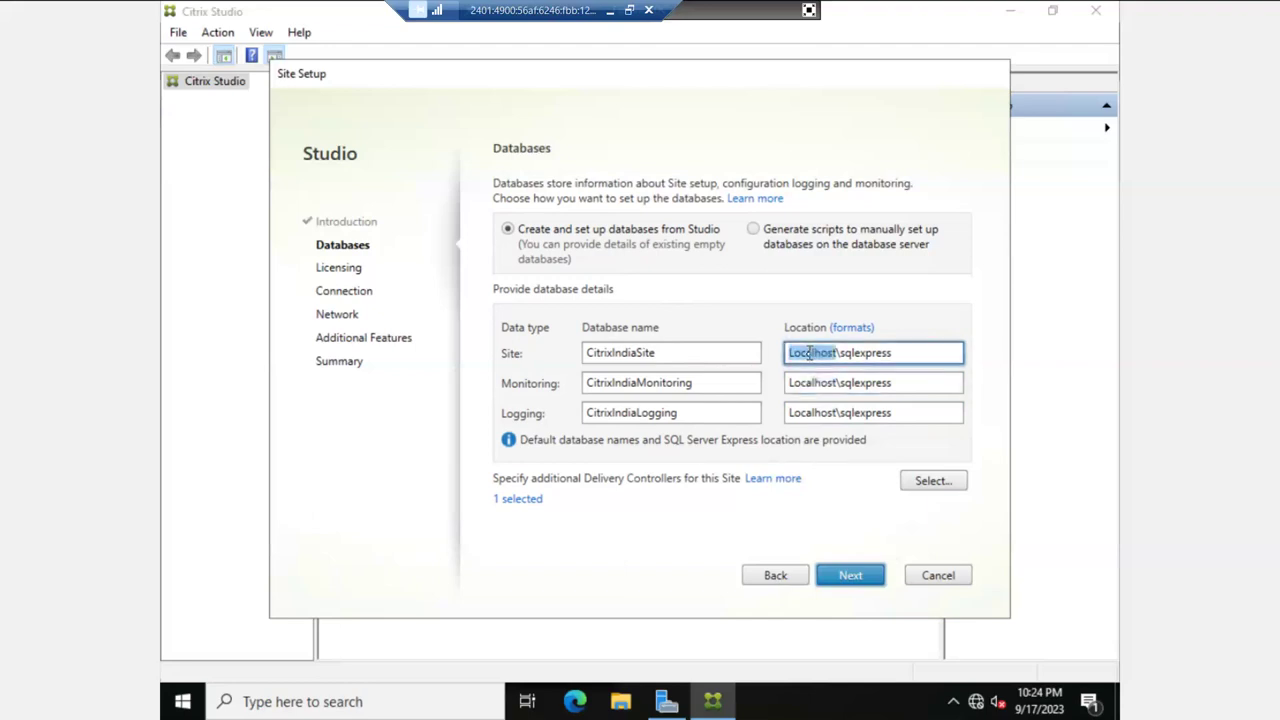
pyautogui.doubleClick(811, 383)
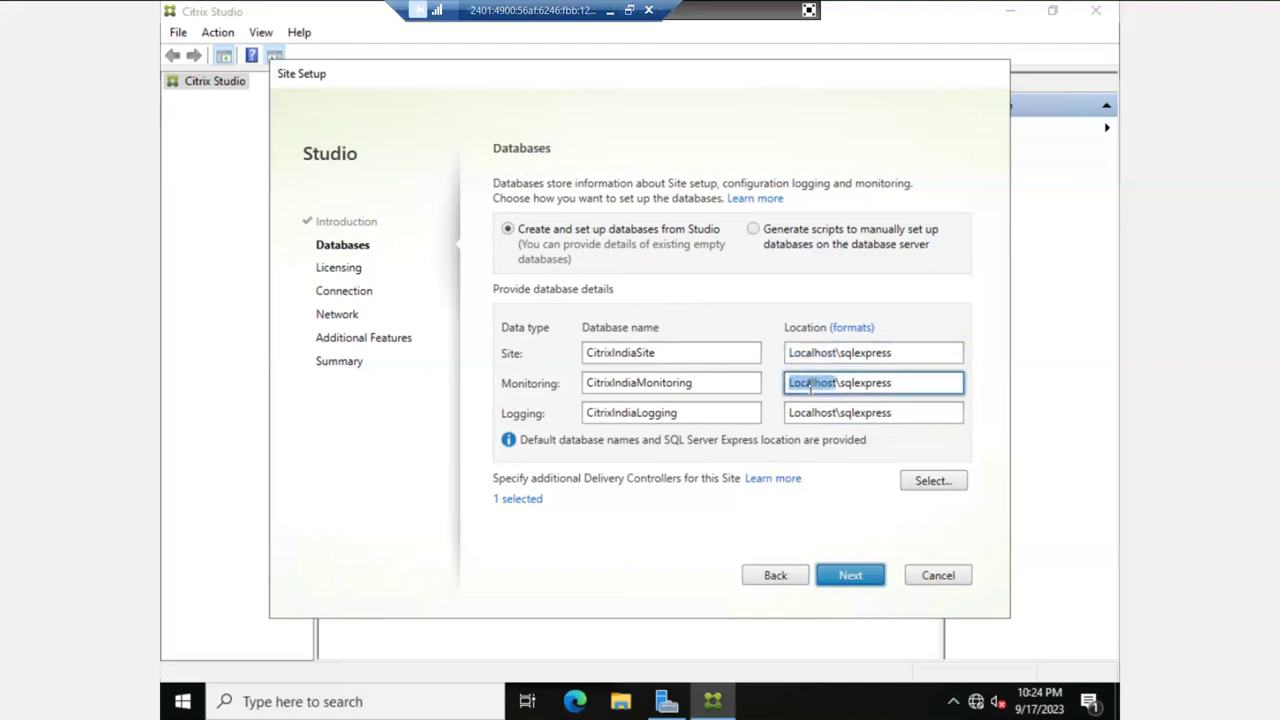
pyautogui.doubleClick(812, 413)
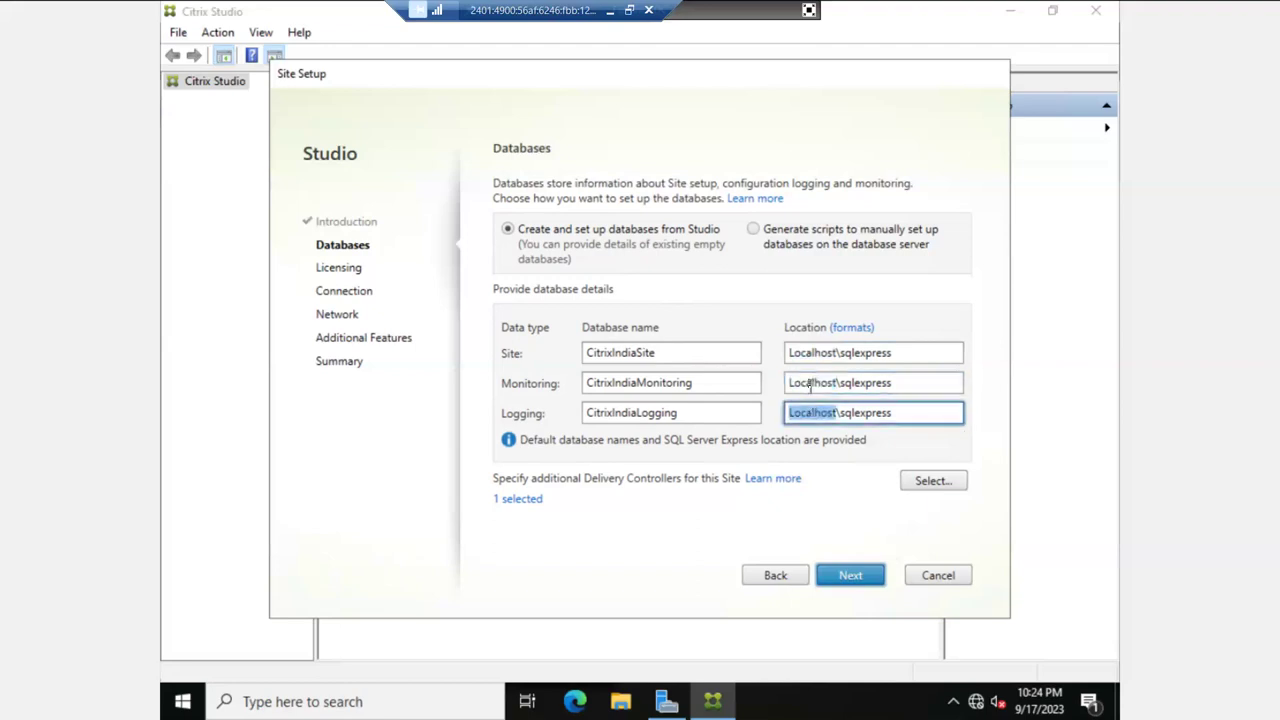
pyautogui.doubleClick(811, 383)
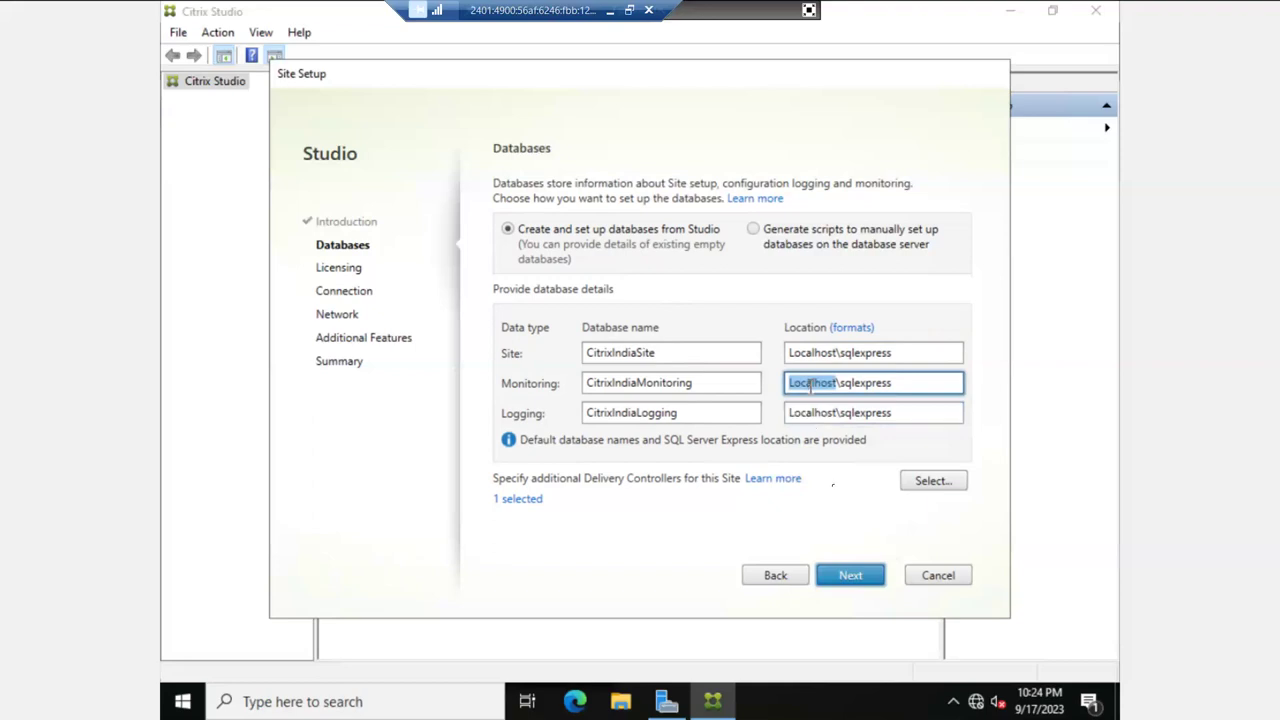
pyautogui.click(853, 577)
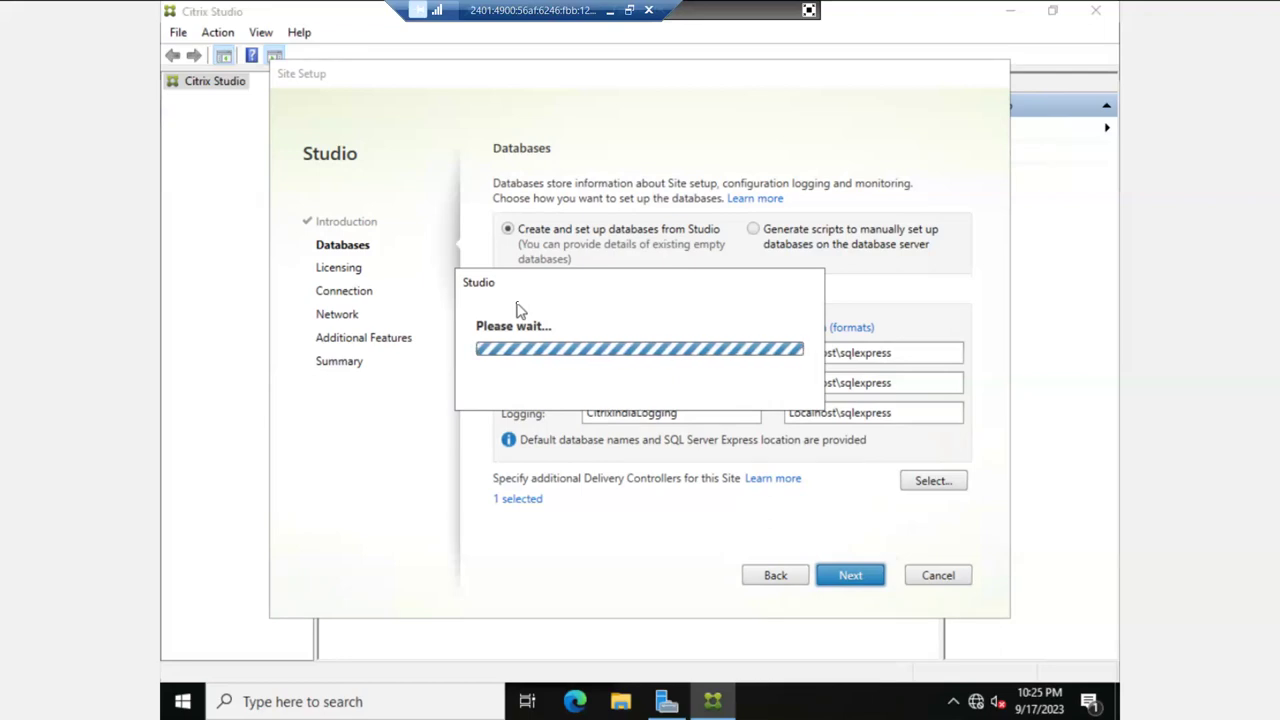
# Accept the default database settings to reach Licensing, then minimize the remote session
pyautogui.press('Return')
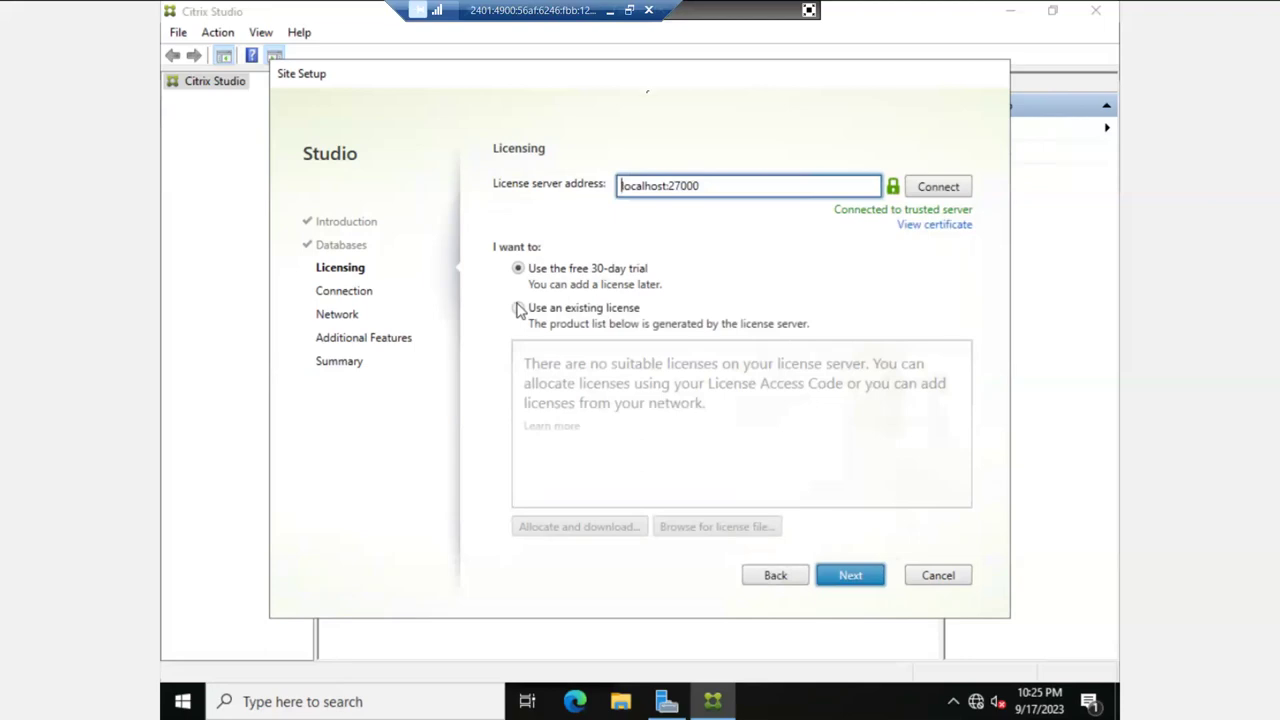
pyautogui.click(610, 11)
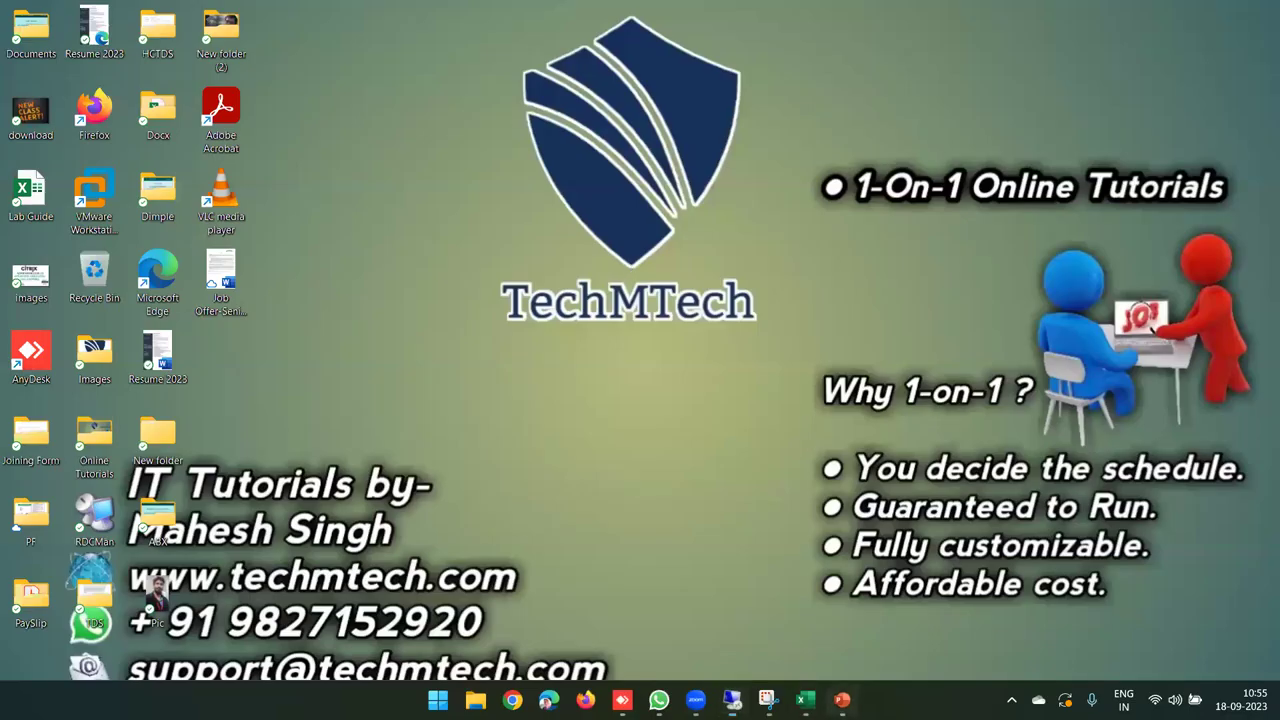
# Show the Working & Key components slide, then return to the Licensing page's localhost address
pyautogui.click(841, 699)
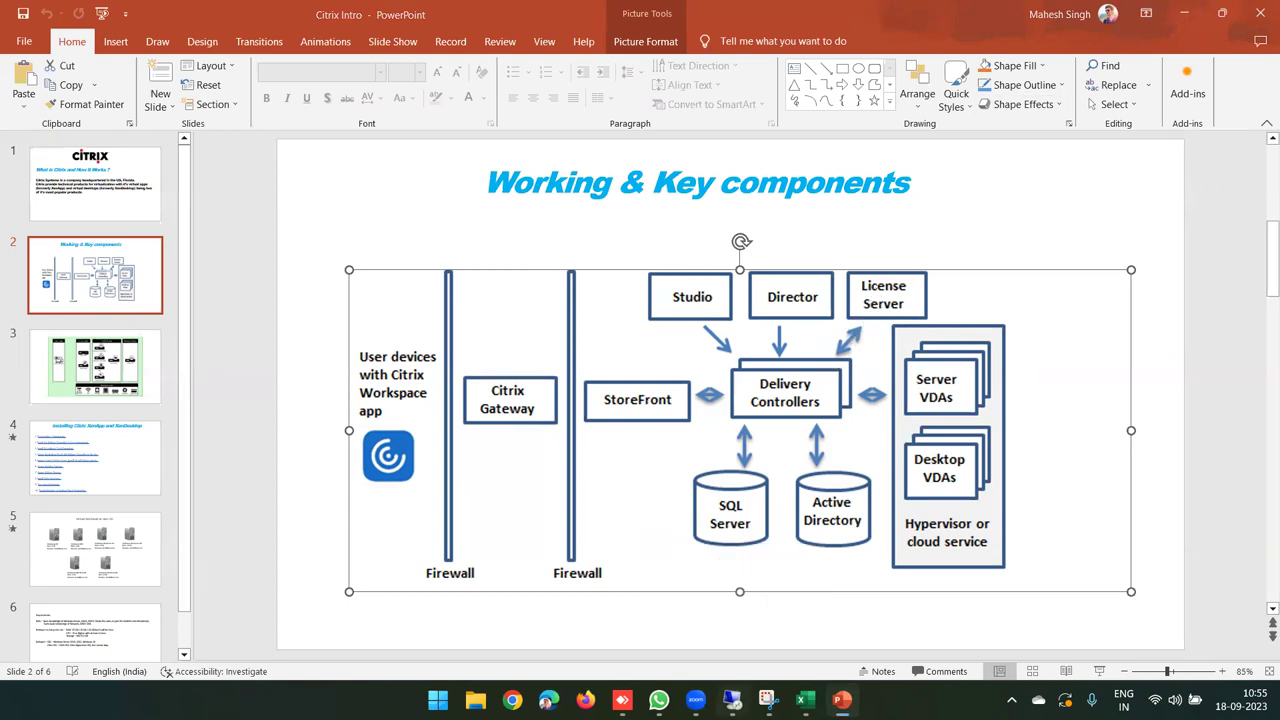
pyautogui.click(733, 700)
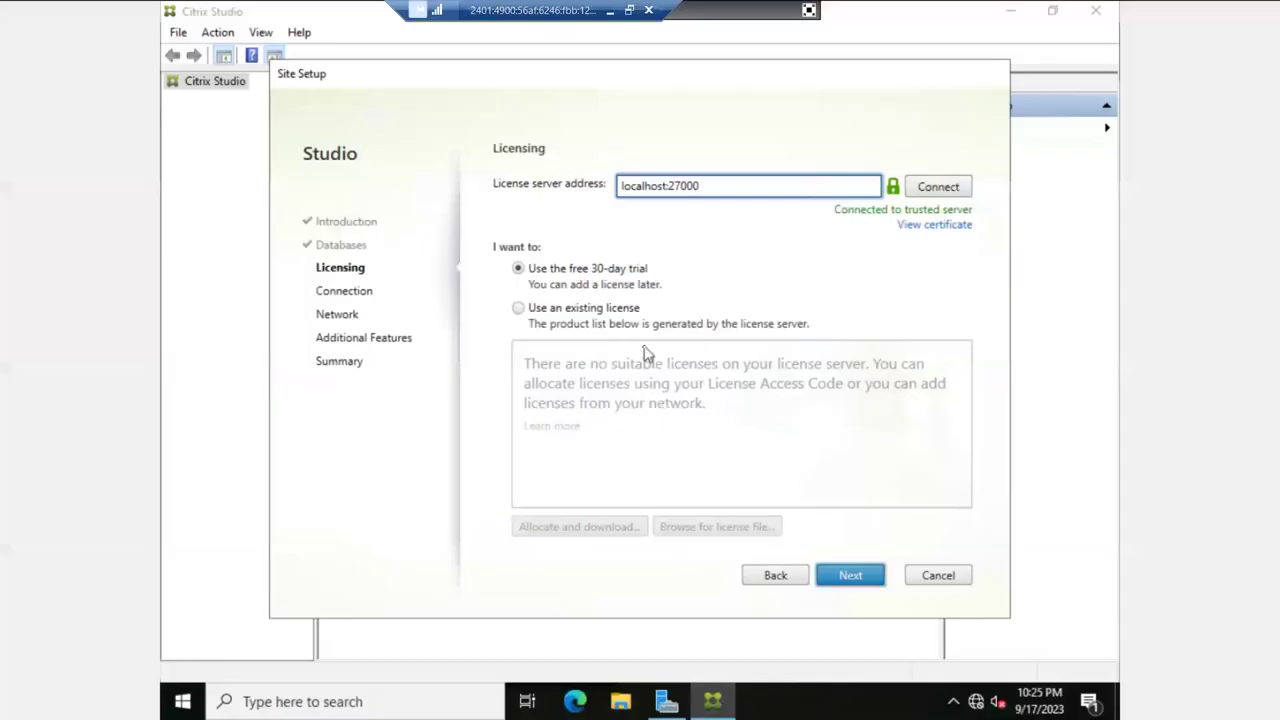
pyautogui.doubleClick(666, 185)
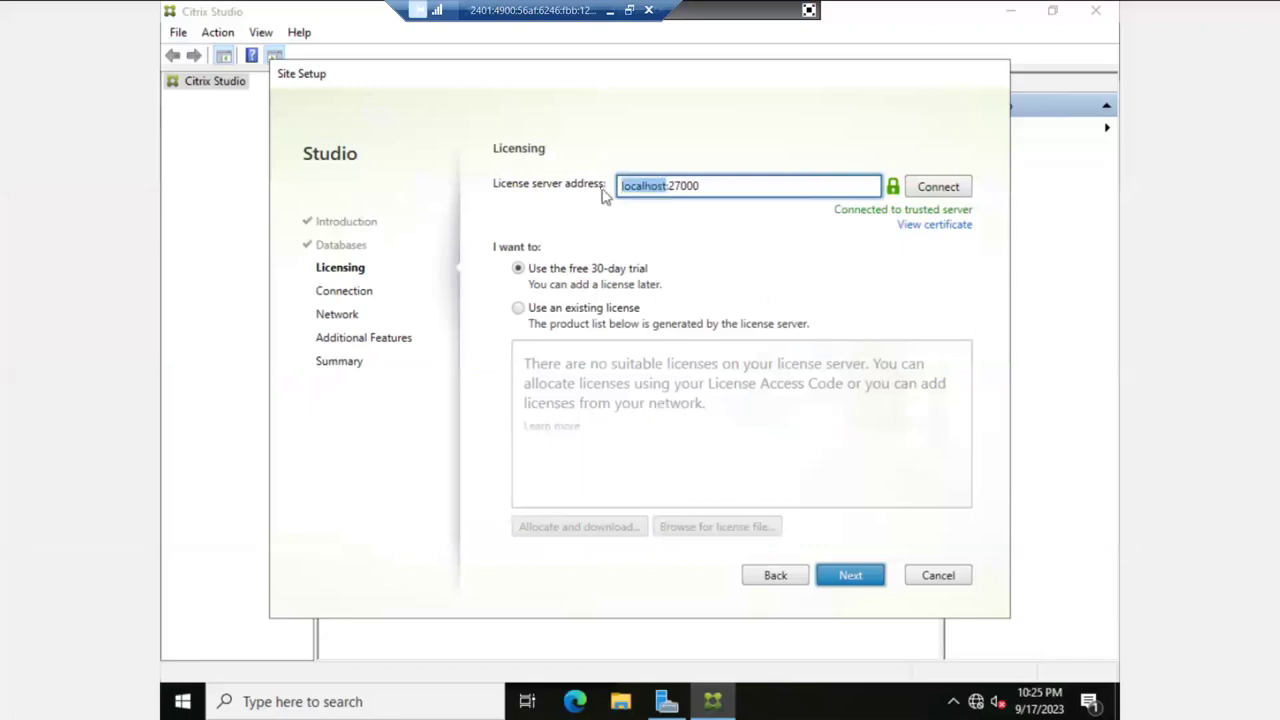
# Find no existing licenses to allocate from localhost:27000 and choose the free 30-day trial
pyautogui.doubleClick(687, 185)
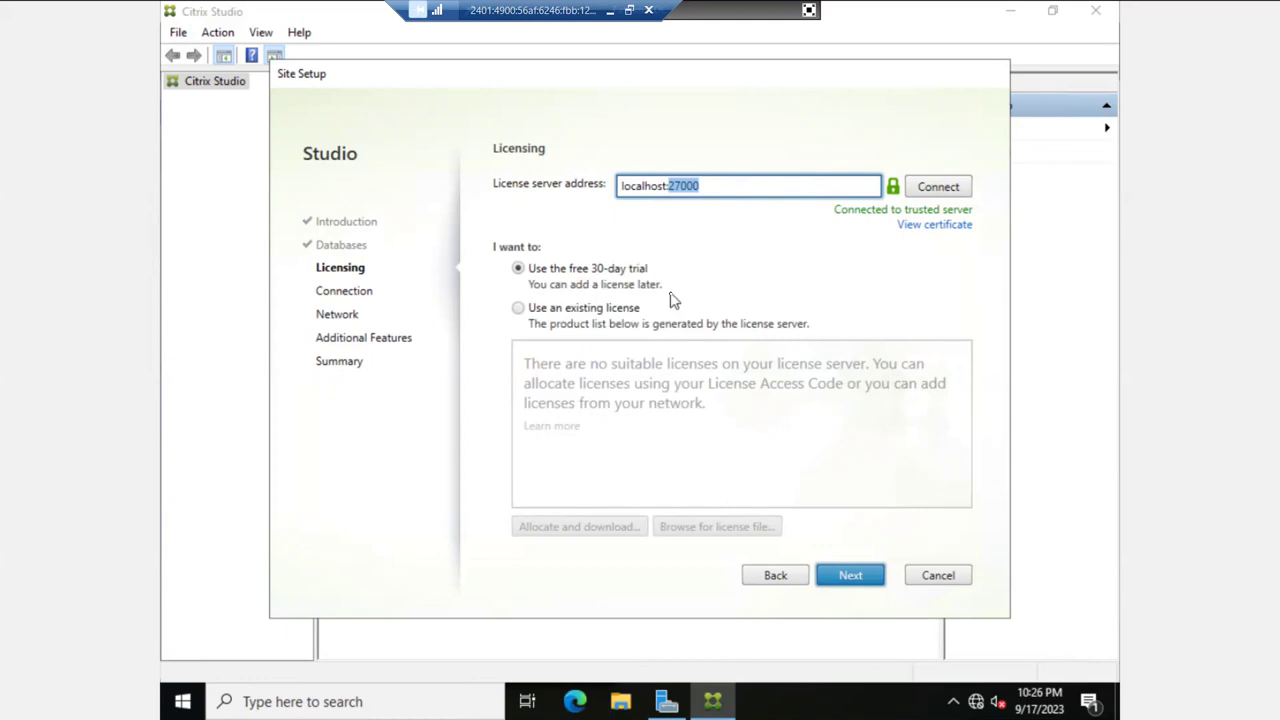
pyautogui.click(519, 310)
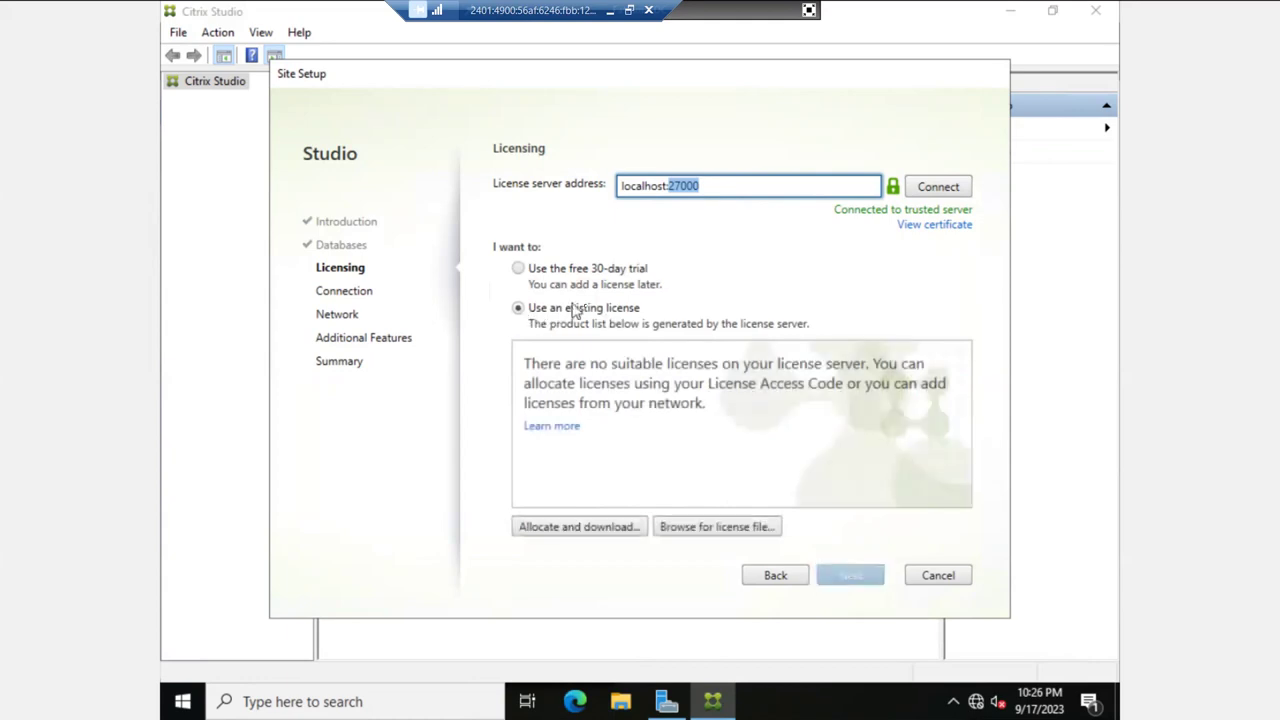
pyautogui.click(556, 529)
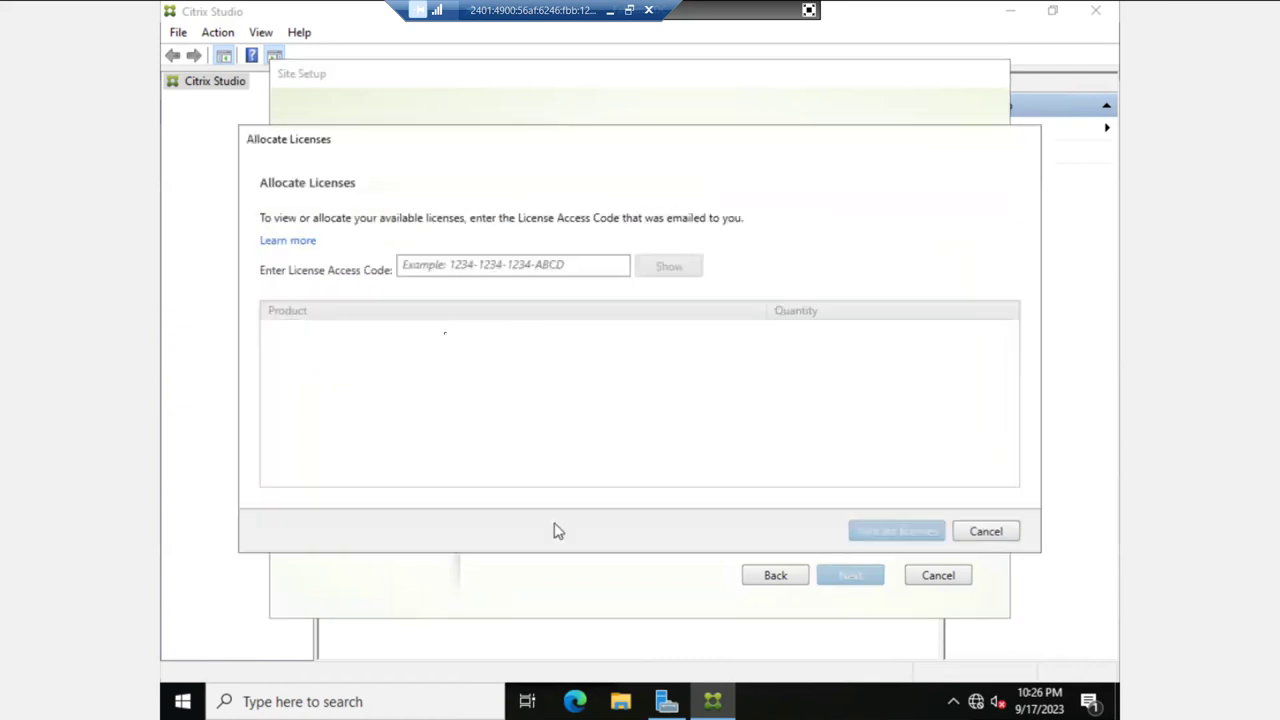
pyautogui.click(453, 263)
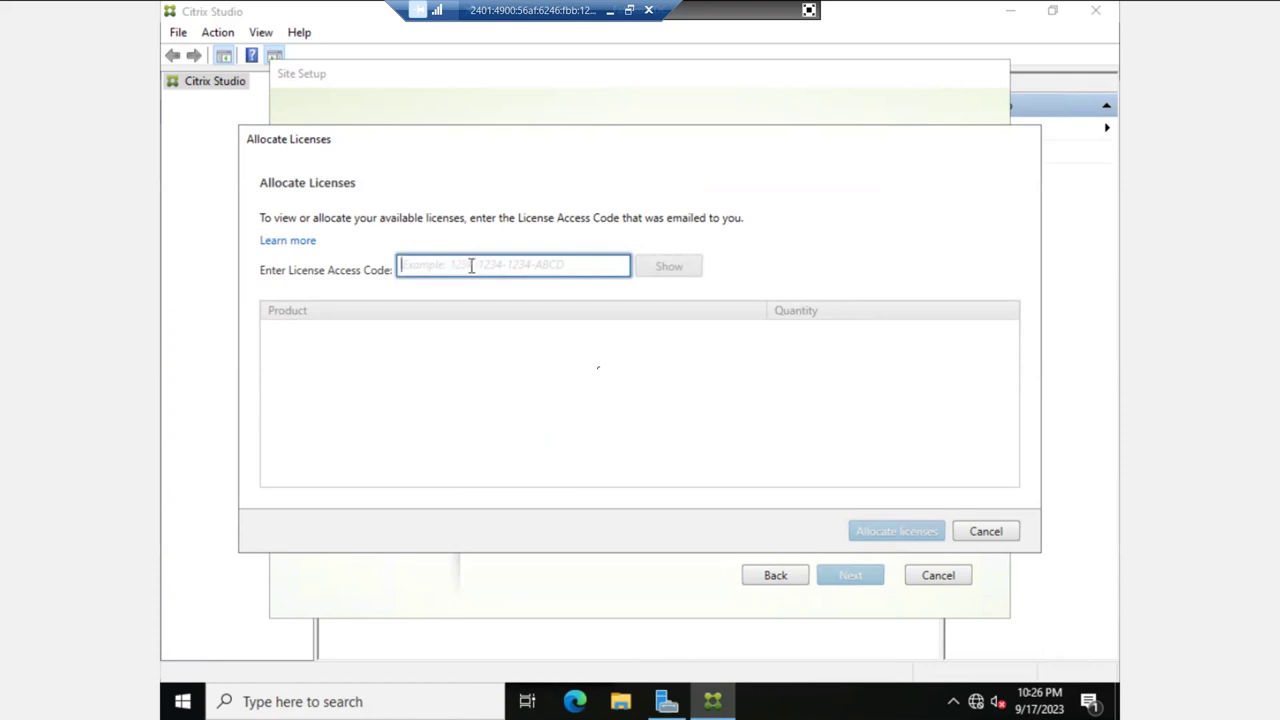
pyautogui.click(984, 532)
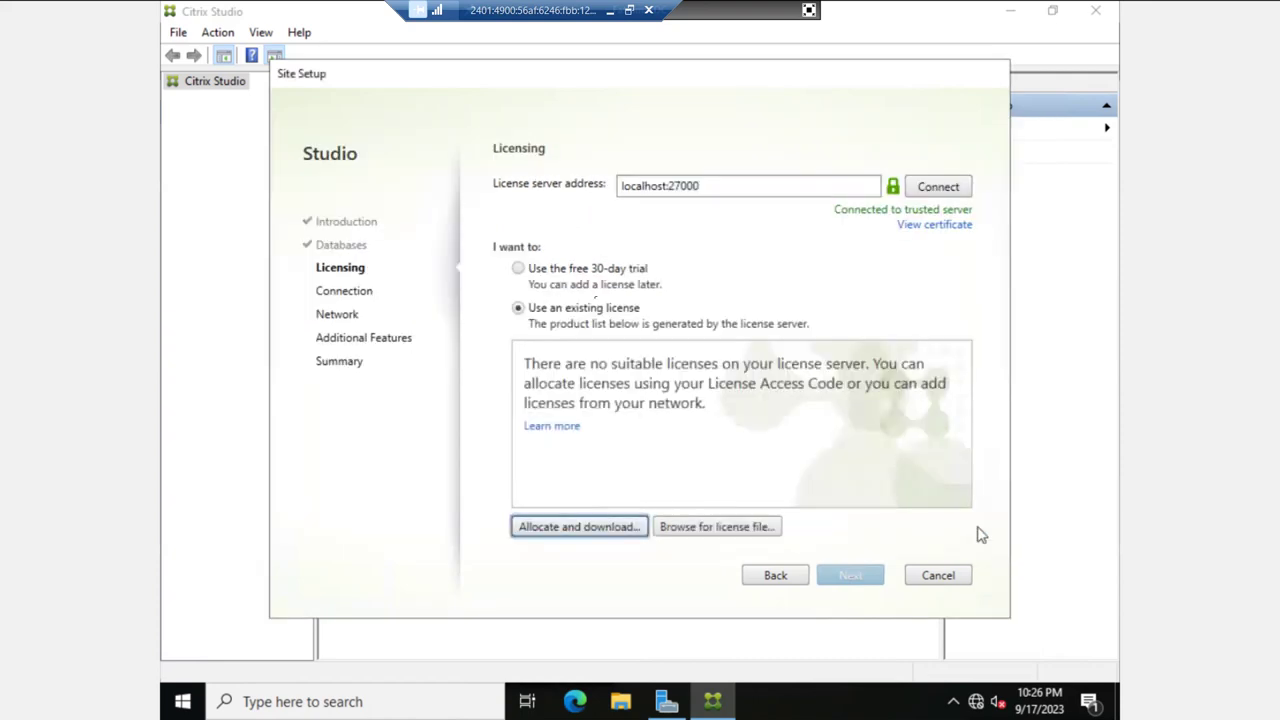
pyautogui.click(557, 273)
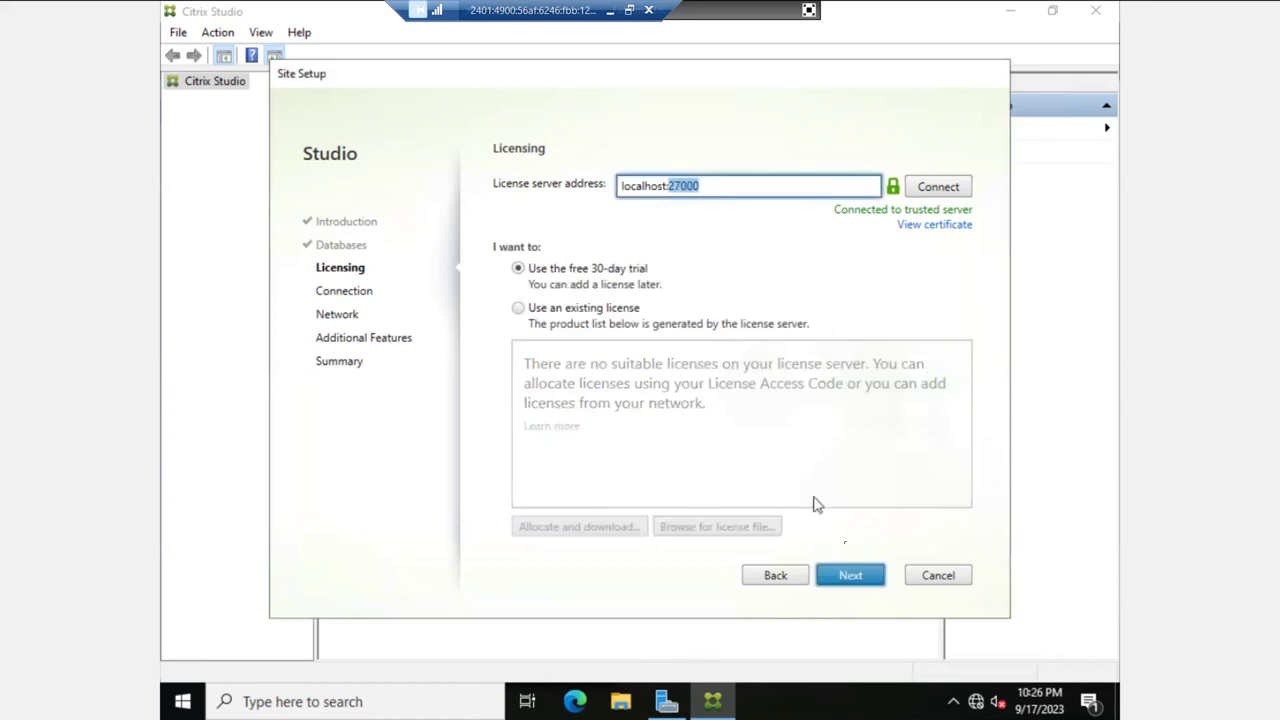
# Advance Site Setup to the Connection page, then exit the remote session's full-screen view
pyautogui.click(852, 586)
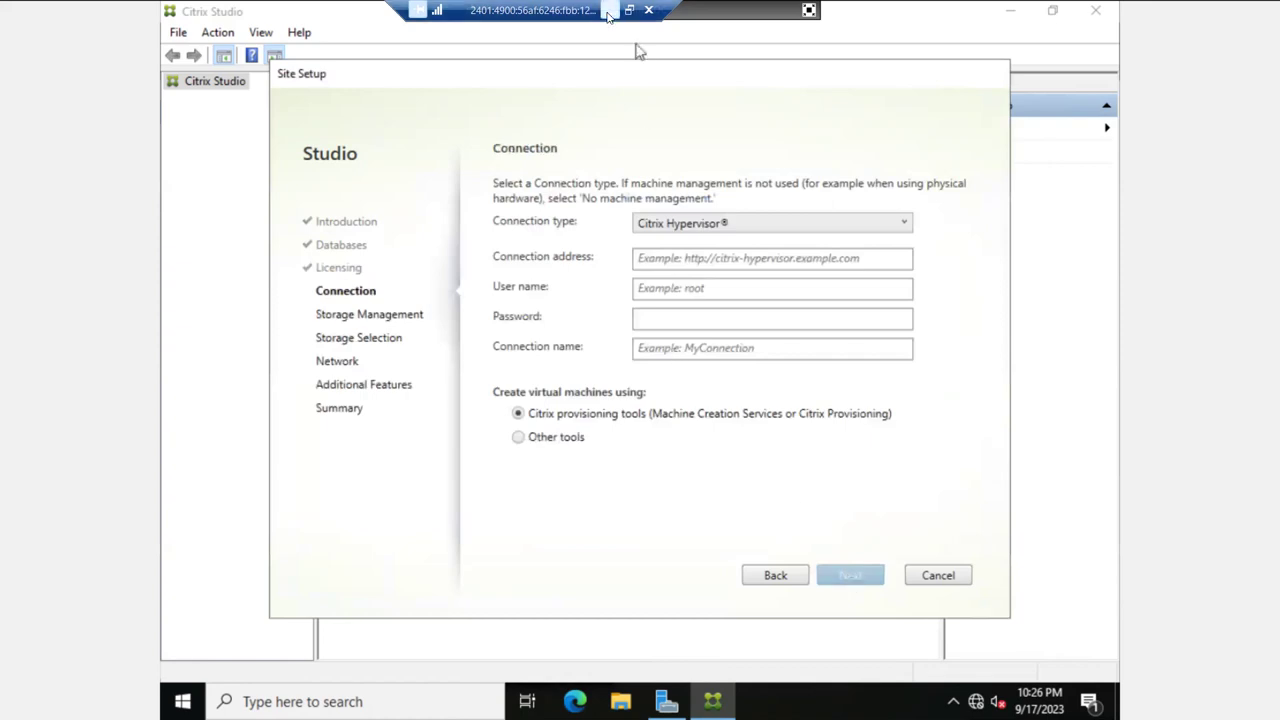
pyautogui.hotkey('alt', 'Tab')
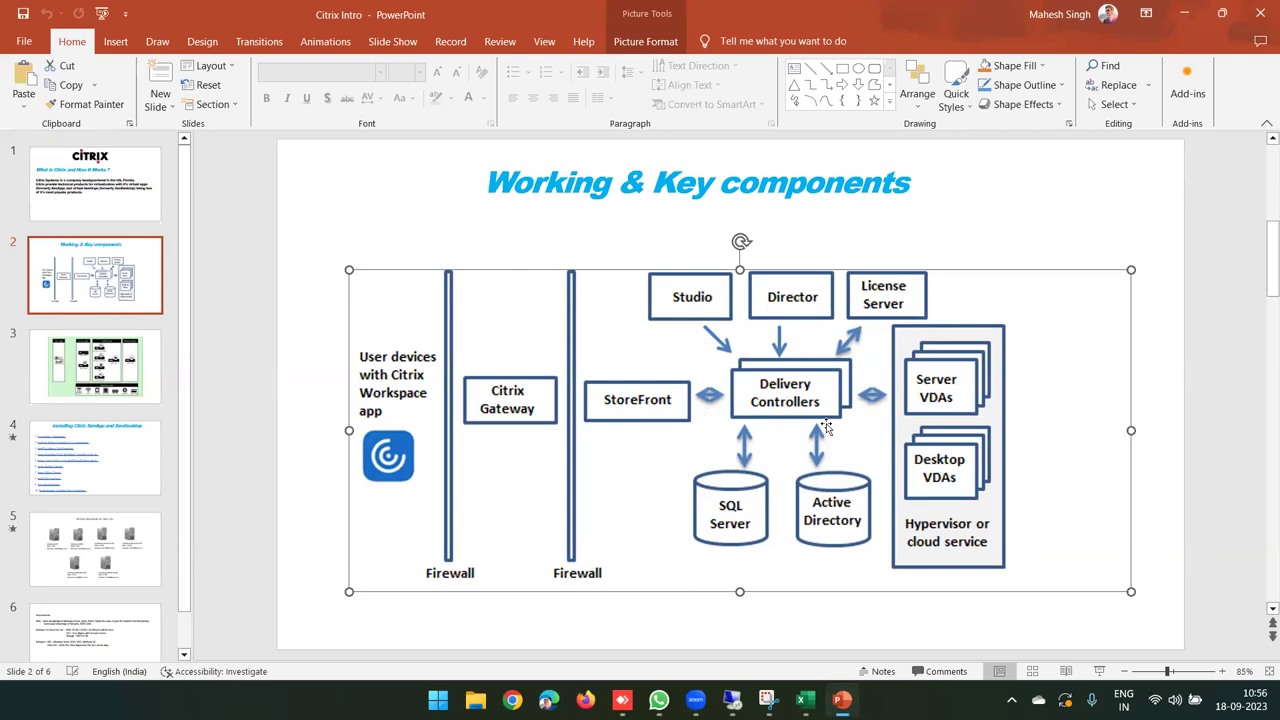
pyautogui.click(842, 700)
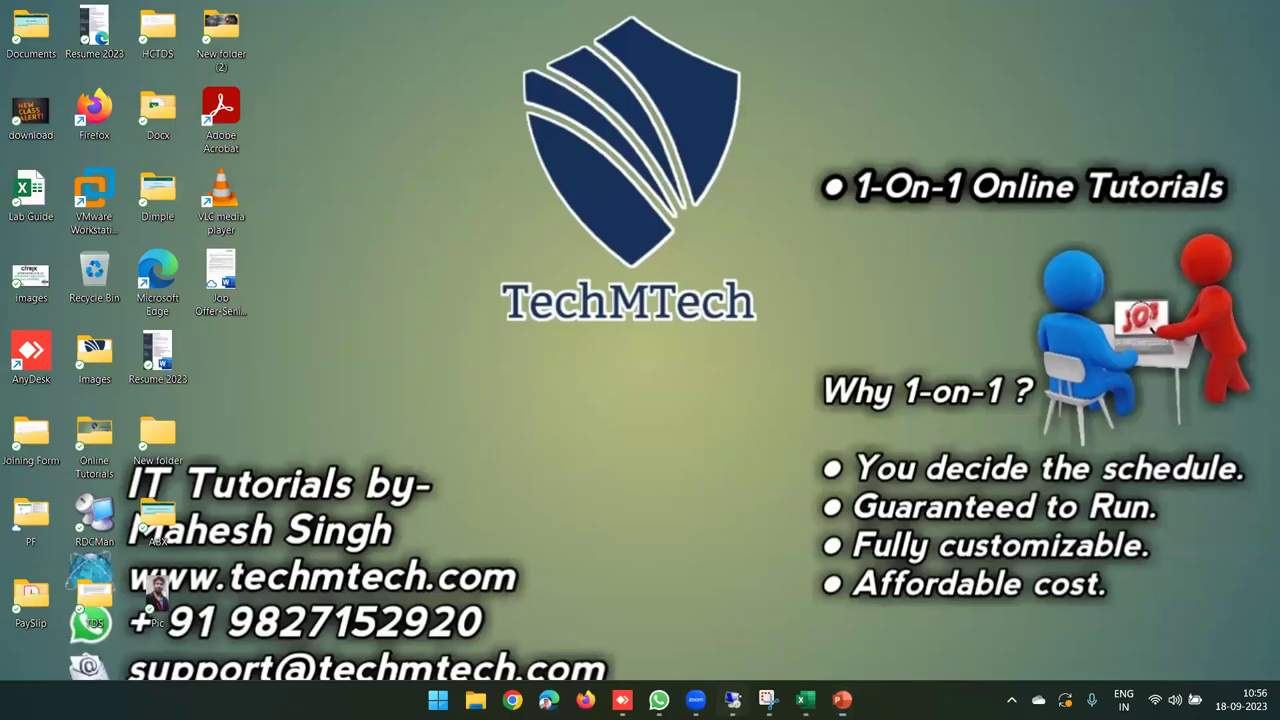
pyautogui.click(733, 700)
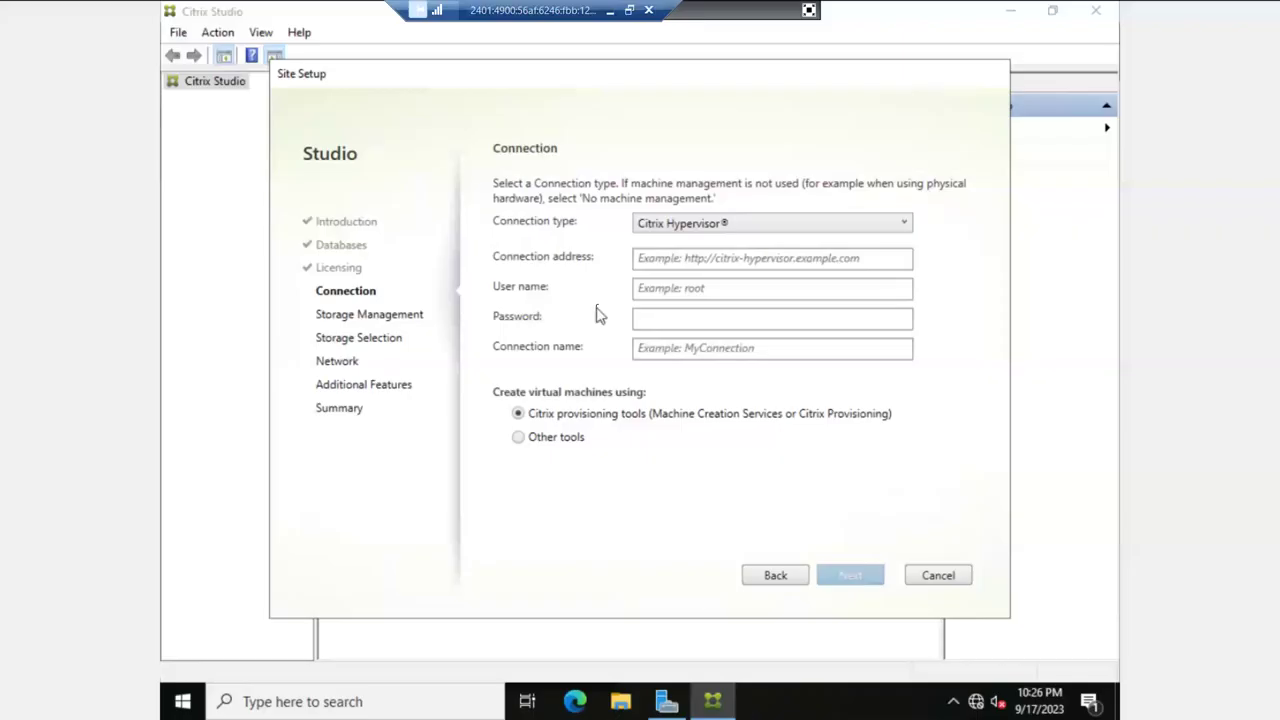
pyautogui.click(809, 10)
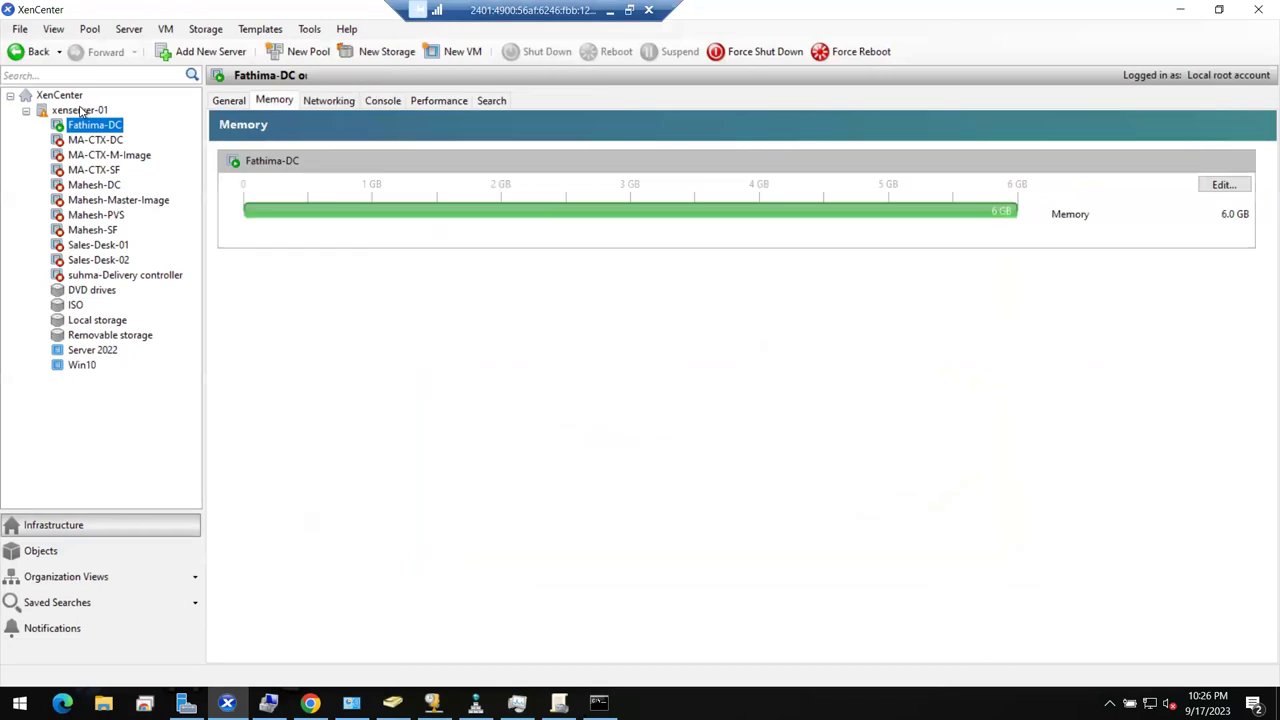
# Read xenserver-01's management IP 192.168.10.101 from its console, then show Fathima-DC full screen
pyautogui.click(78, 110)
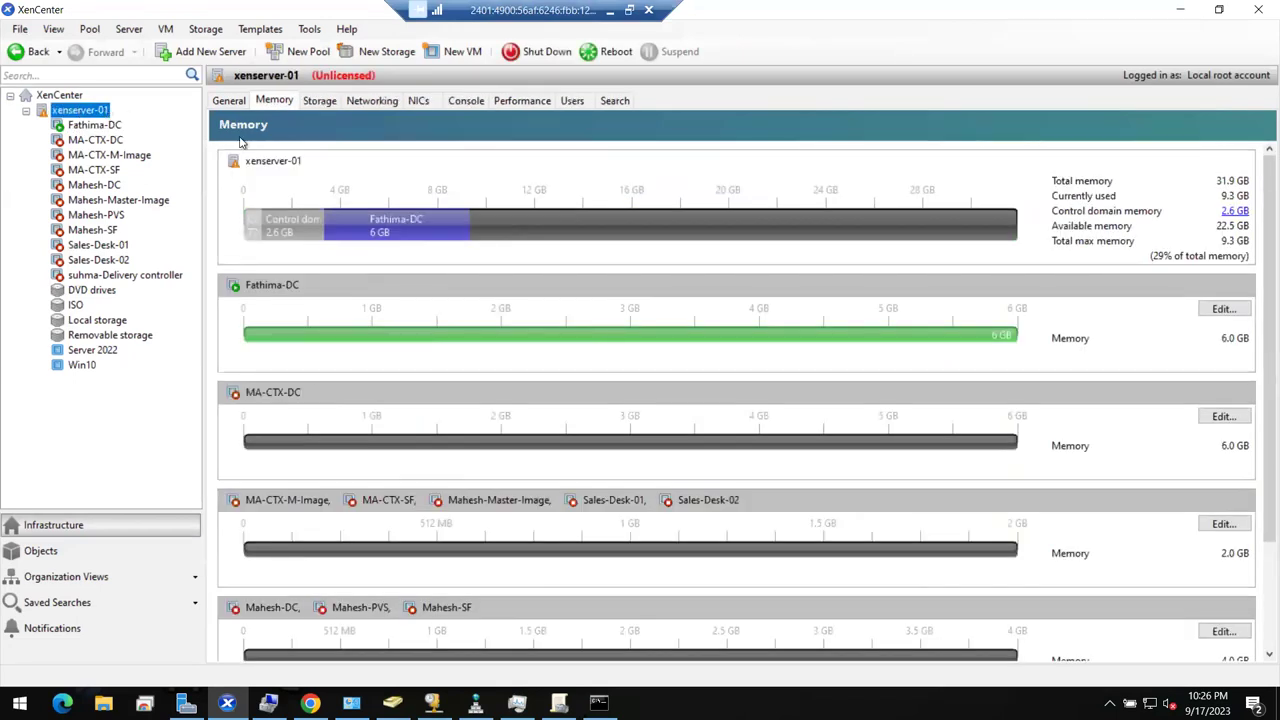
pyautogui.click(465, 101)
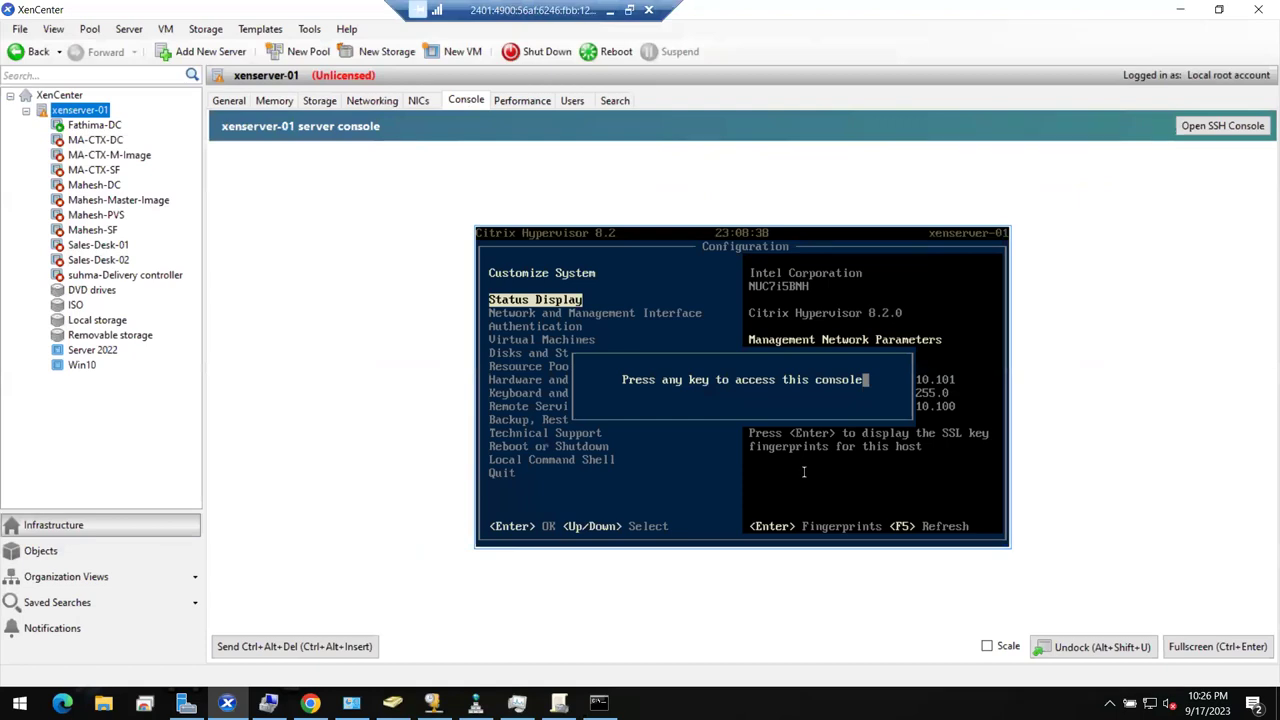
pyautogui.press('Return')
pyautogui.moveTo(864, 379); pyautogui.dragTo(910, 393)
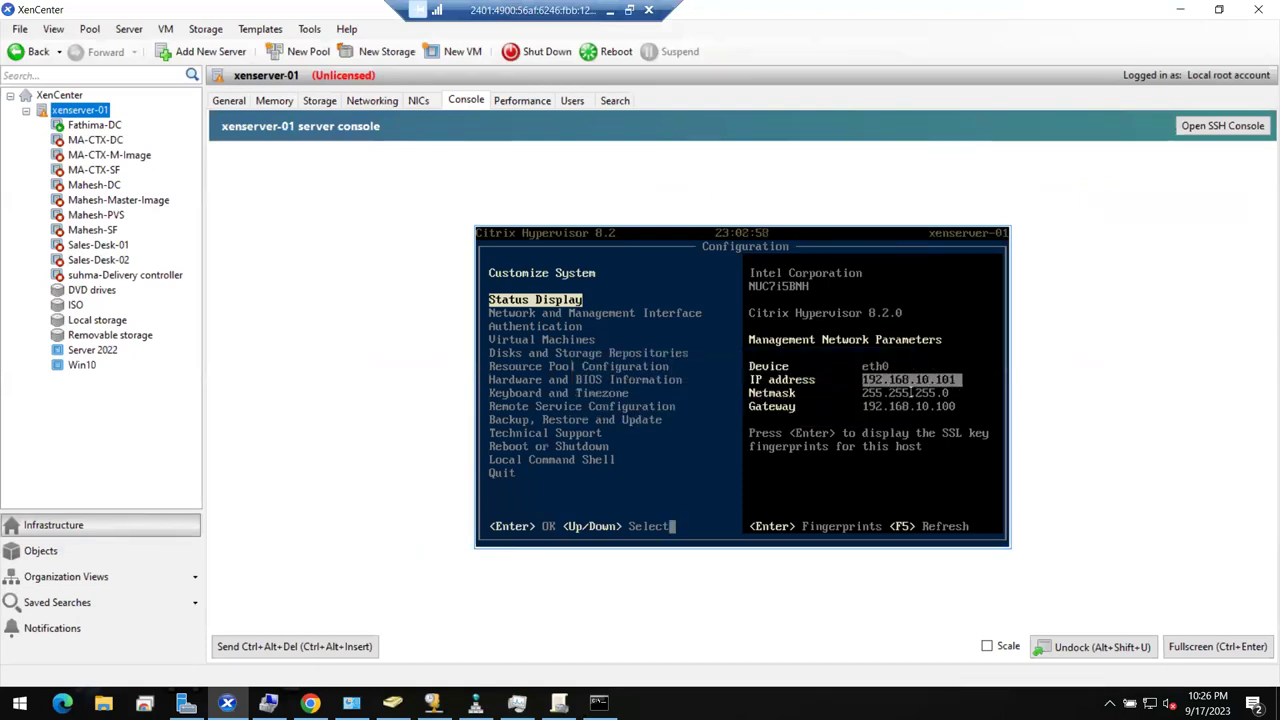
pyautogui.click(885, 396)
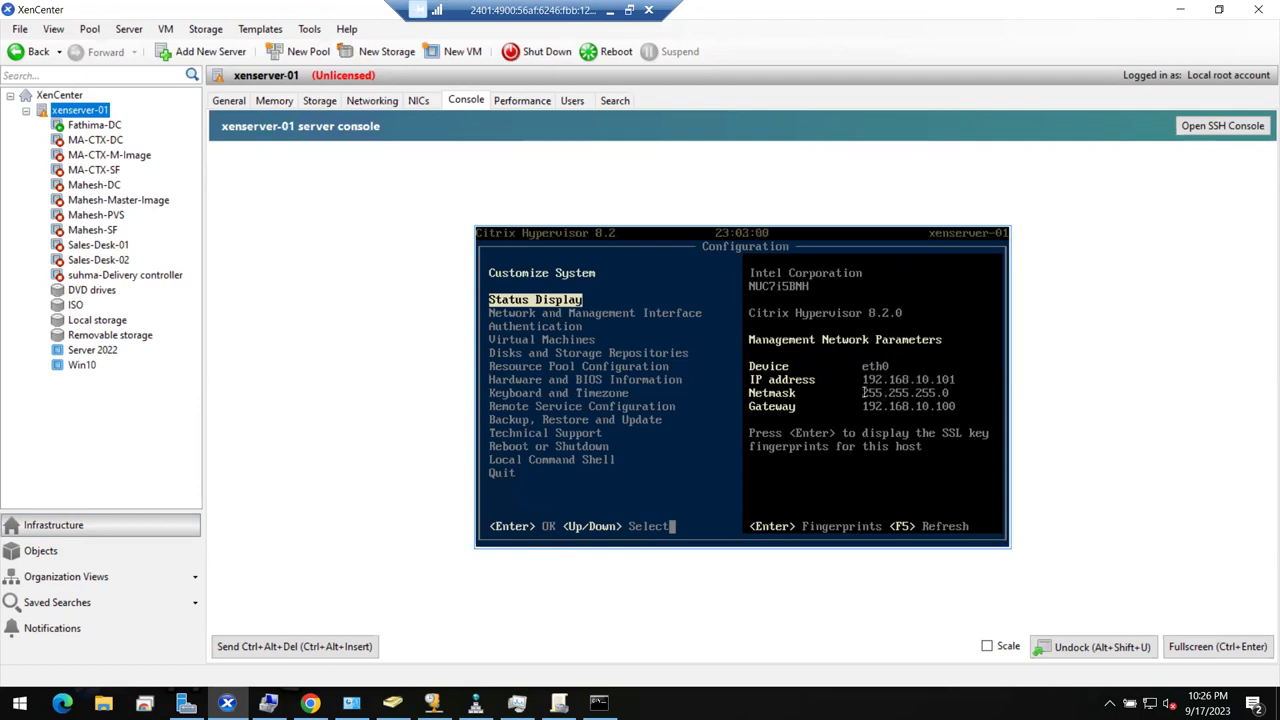
pyautogui.moveTo(863, 380); pyautogui.dragTo(957, 381)
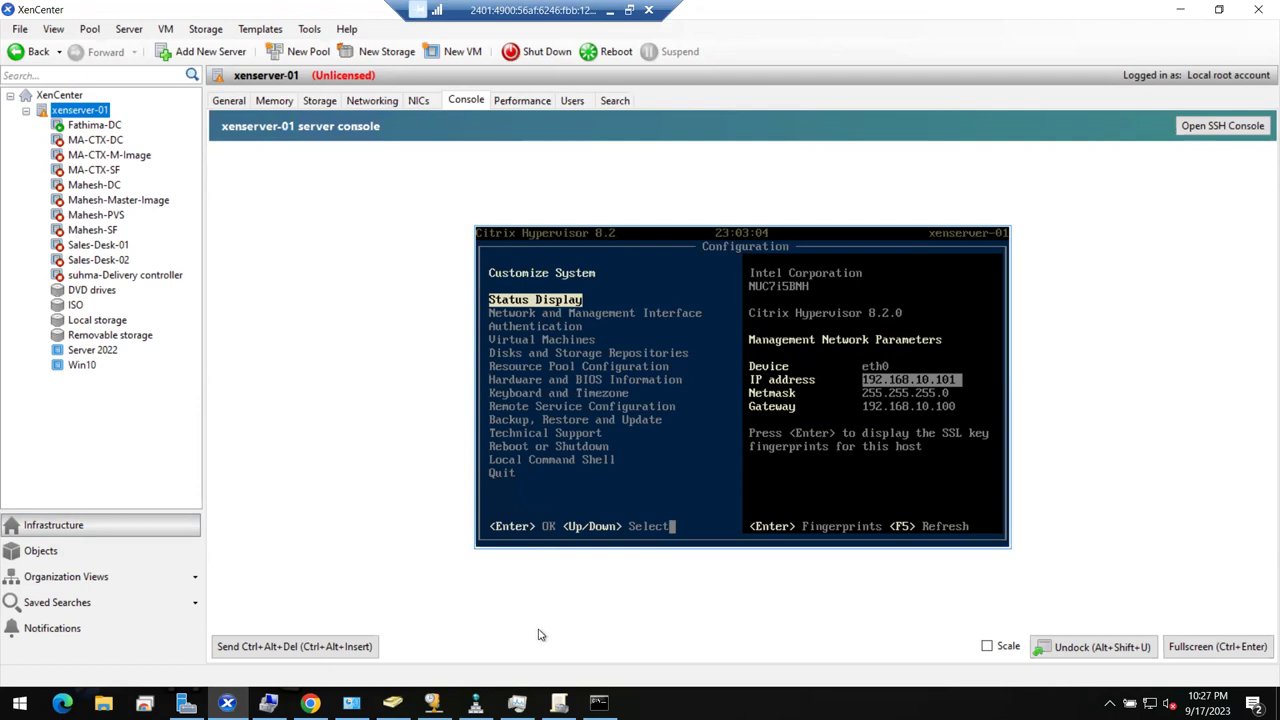
pyautogui.click(95, 127)
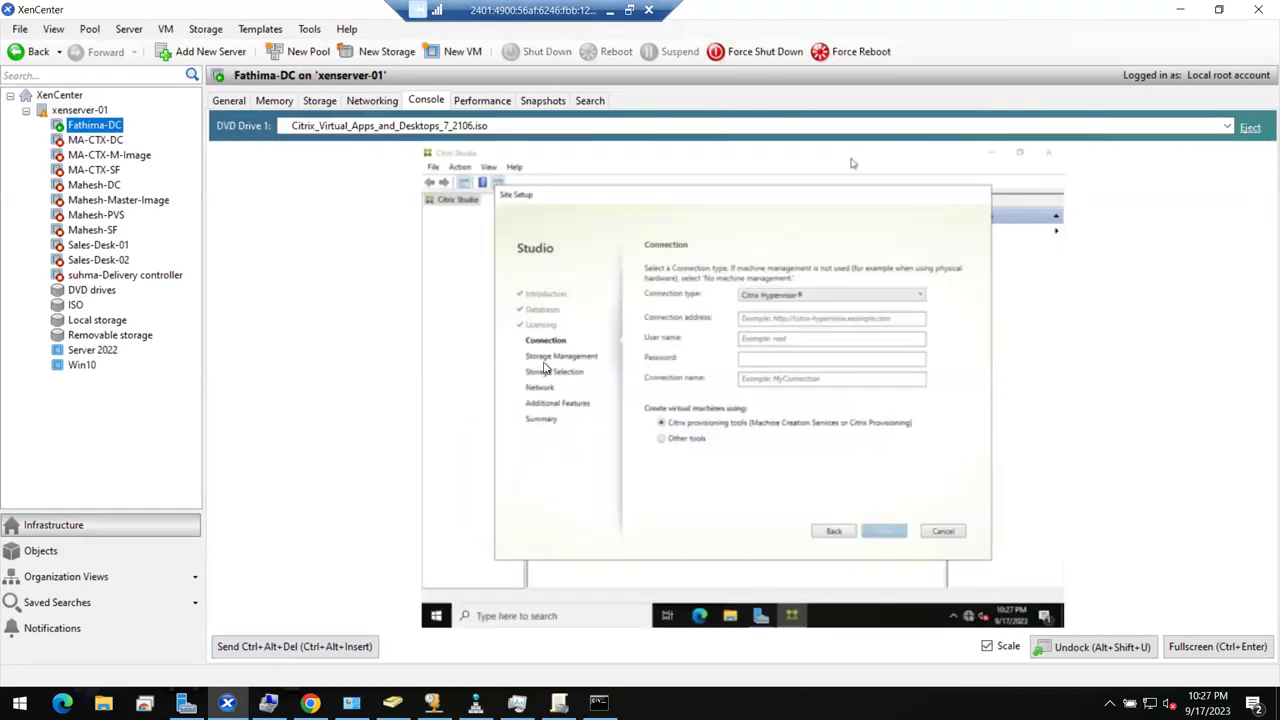
pyautogui.click(1215, 646)
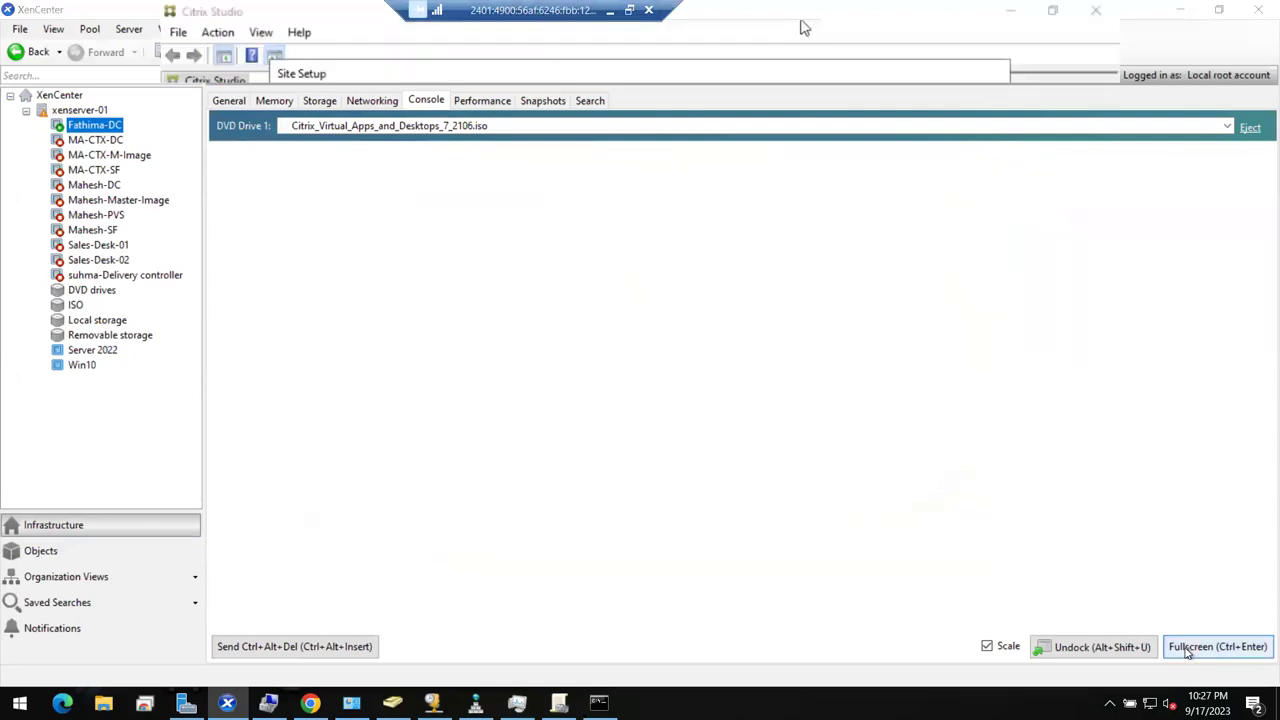
pyautogui.click(689, 258)
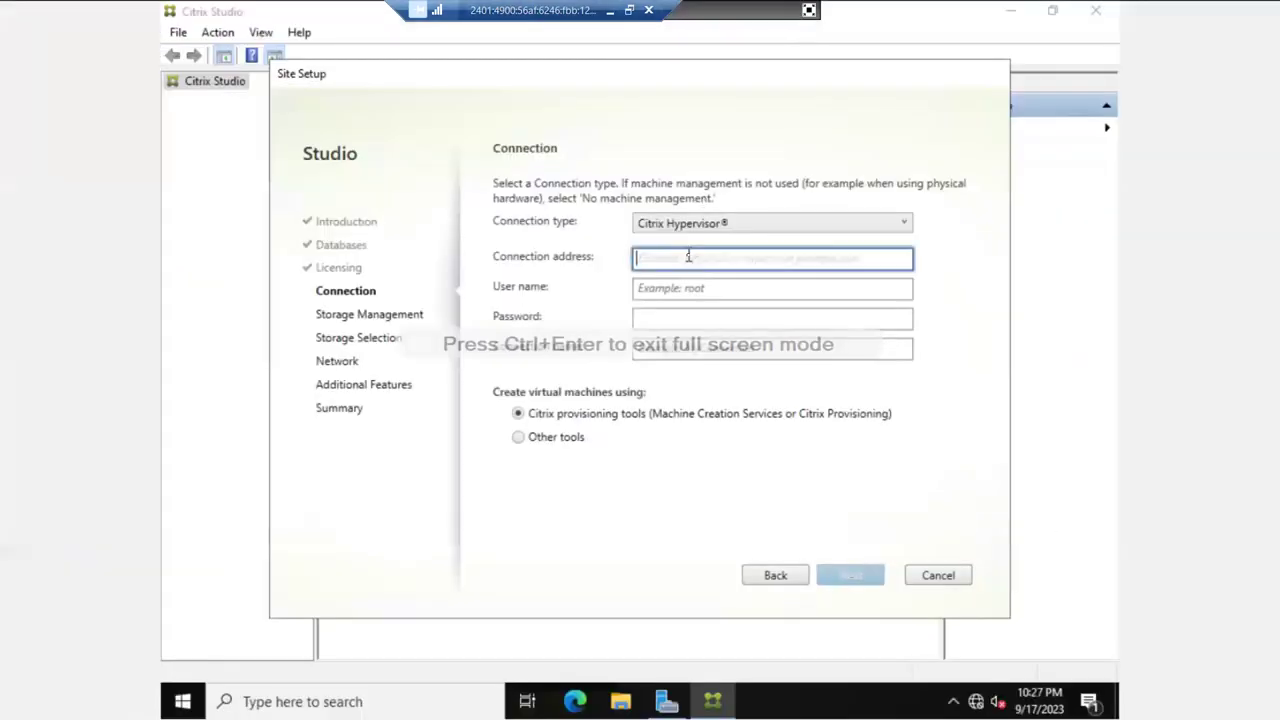
pyautogui.write('http://192.1')
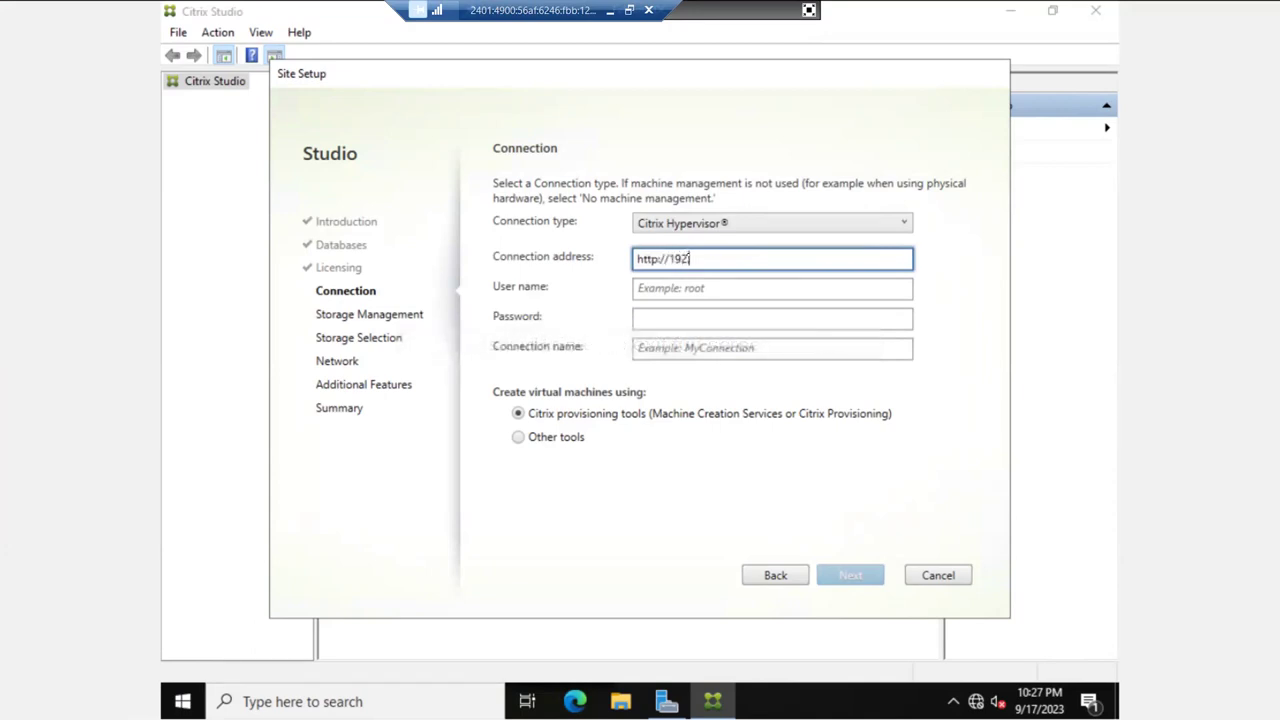
pyautogui.write('10.101')
pyautogui.click(662, 290)
pyautogui.write('roo')
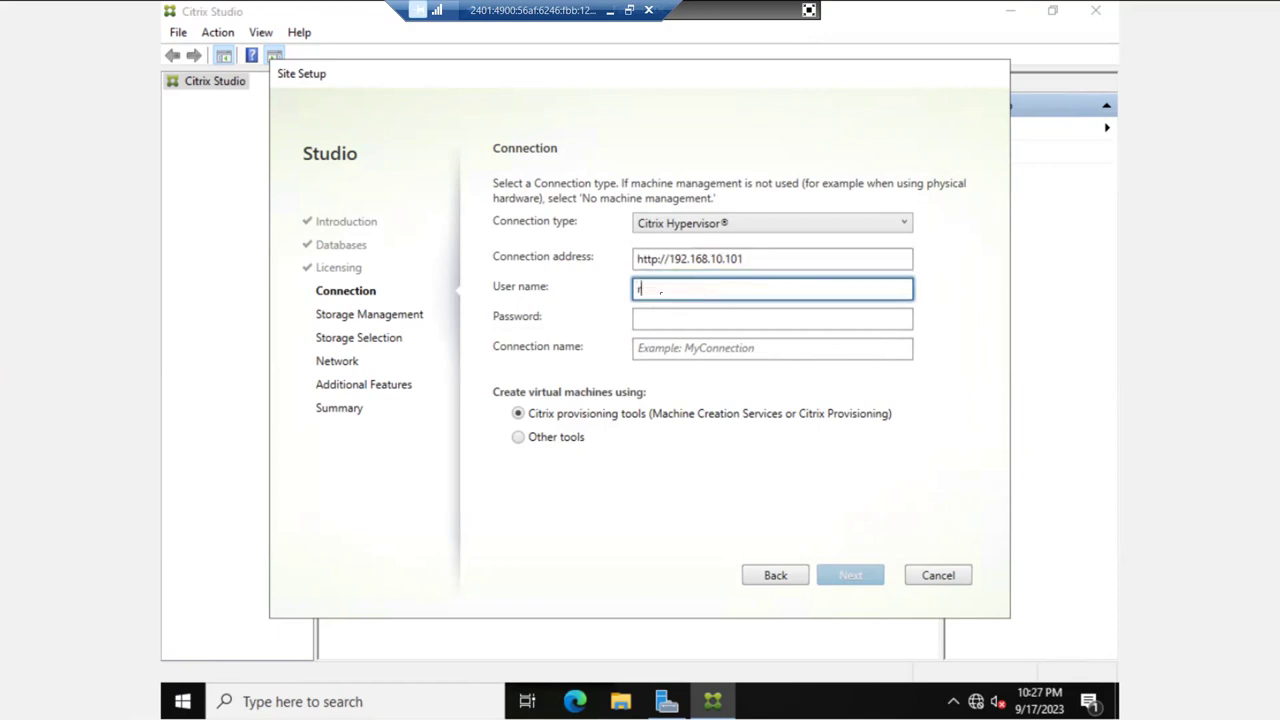
pyautogui.press('Tab')
pyautogui.write('•••••••••')
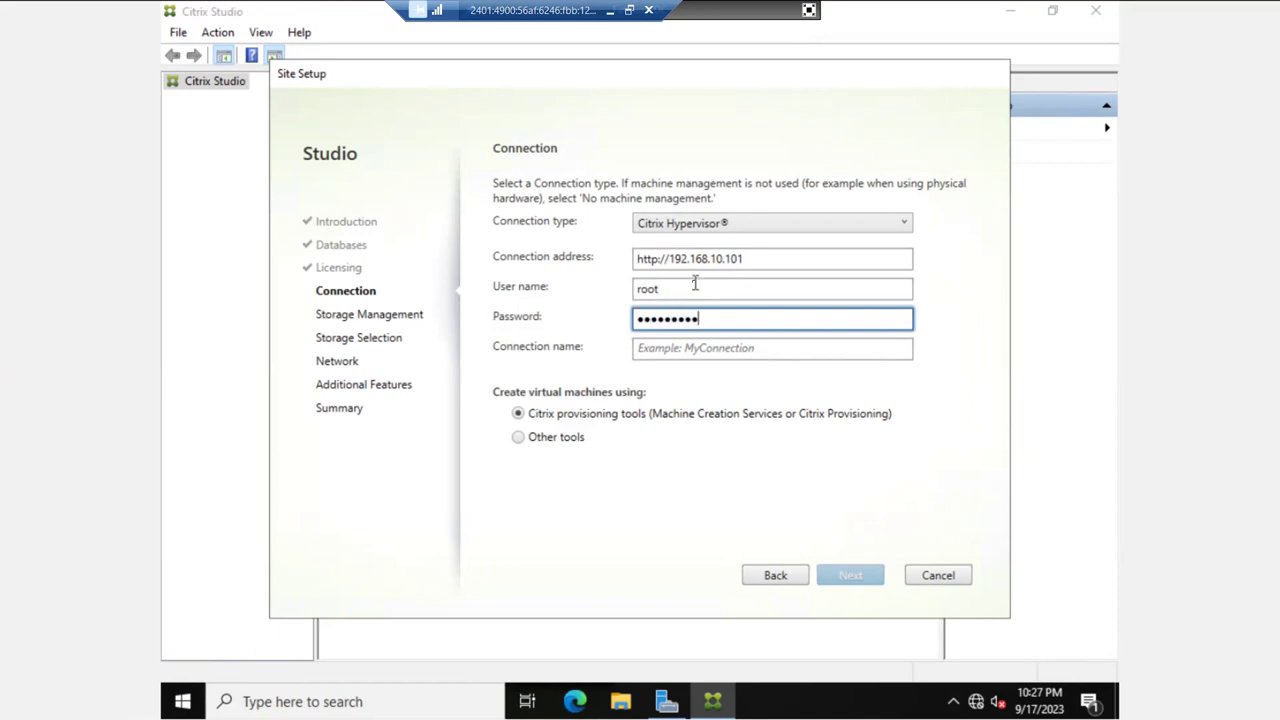
pyautogui.click(696, 286)
# Name the connection CTX-HYP-IND and accept the connection details
pyautogui.click(664, 348)
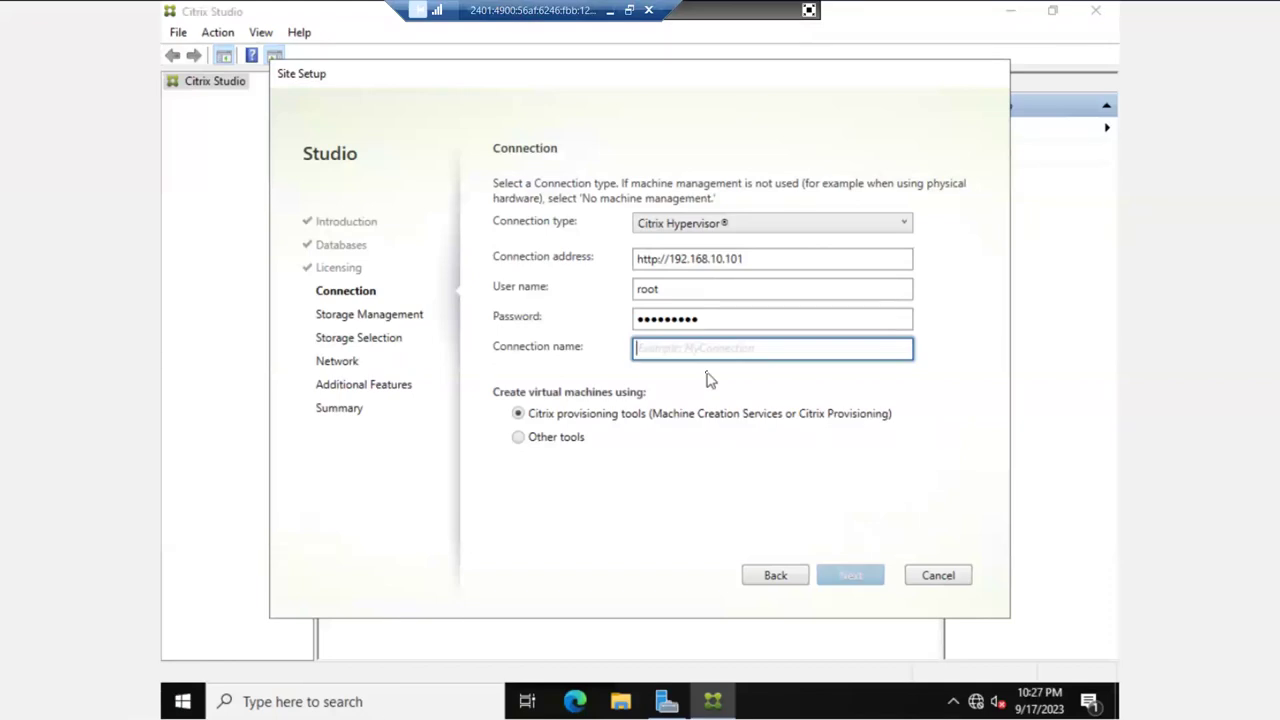
pyautogui.write('CTX')
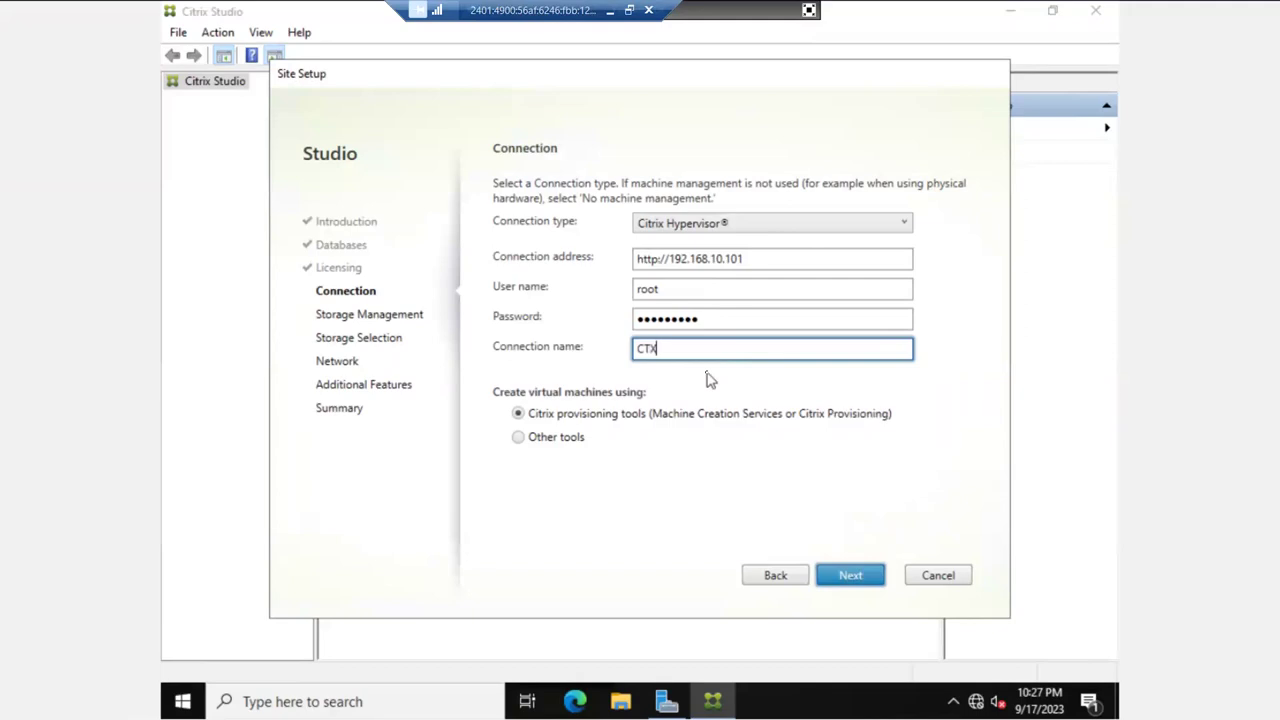
pyautogui.write('-HYP-IND')
pyautogui.moveTo(684, 347); pyautogui.dragTo(630, 347)
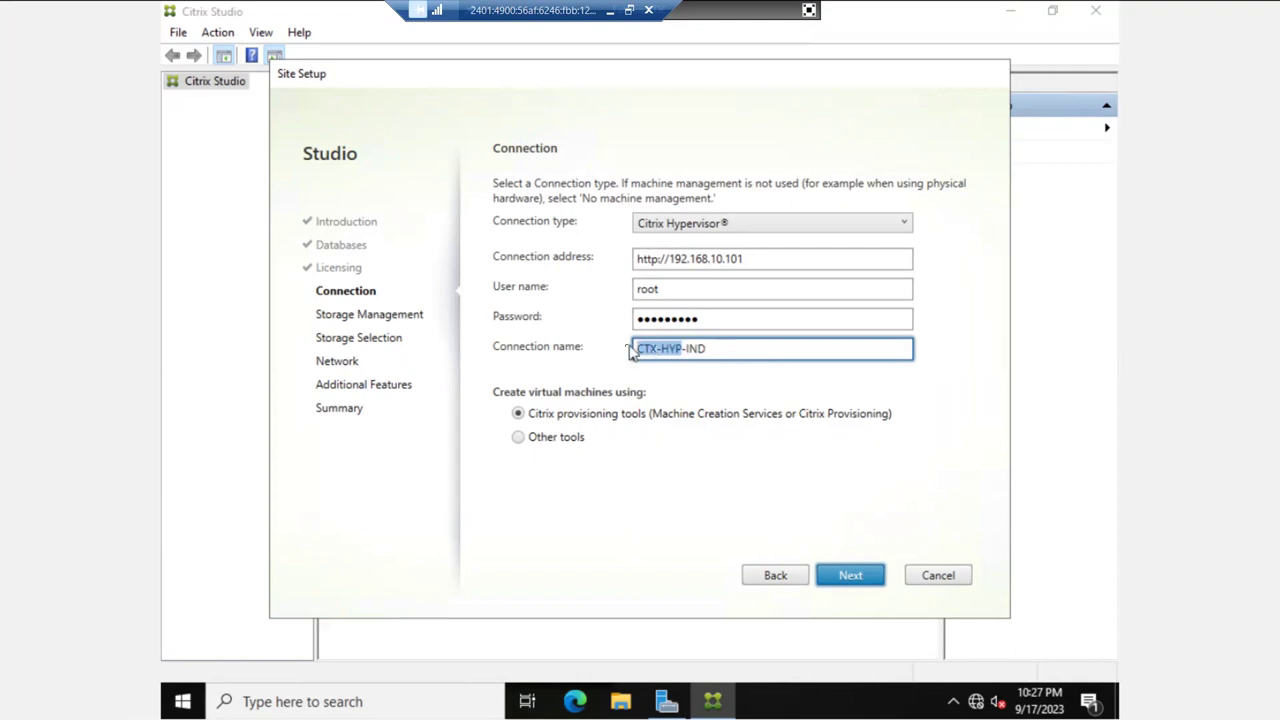
pyautogui.doubleClick(723, 349)
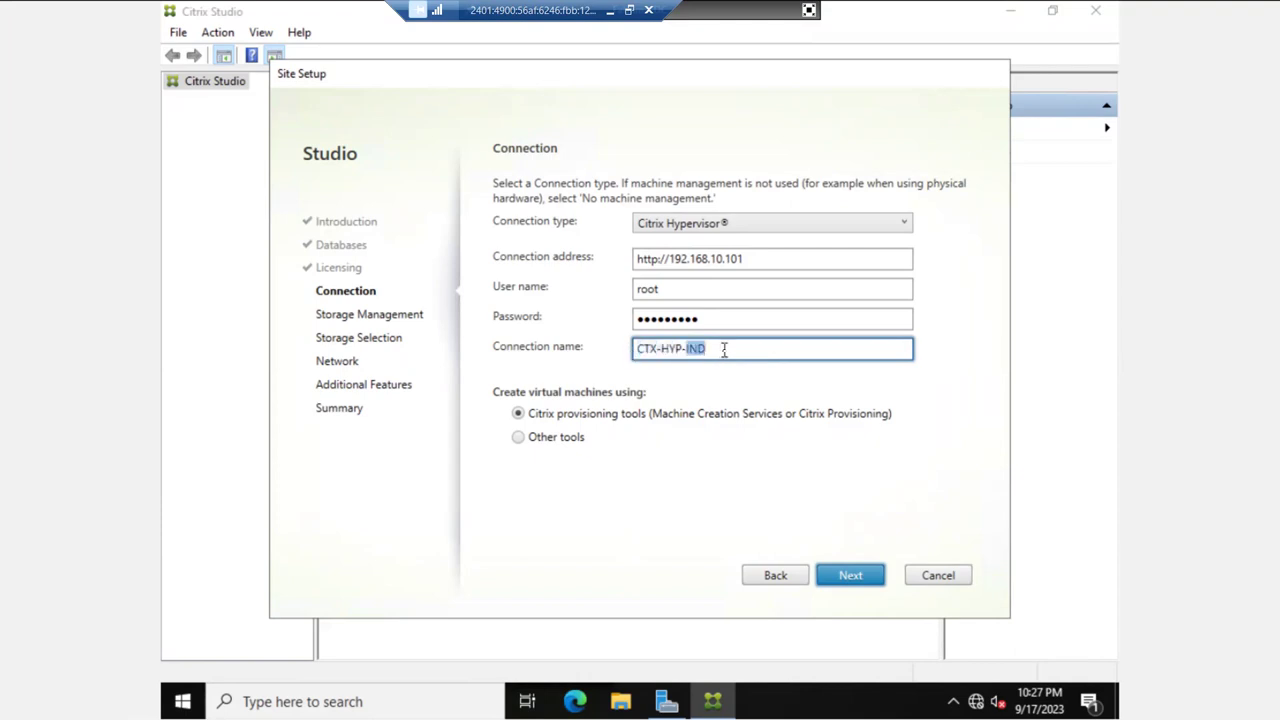
pyautogui.click(723, 349)
pyautogui.moveTo(728, 349); pyautogui.dragTo(624, 355)
pyautogui.doubleClick(669, 349)
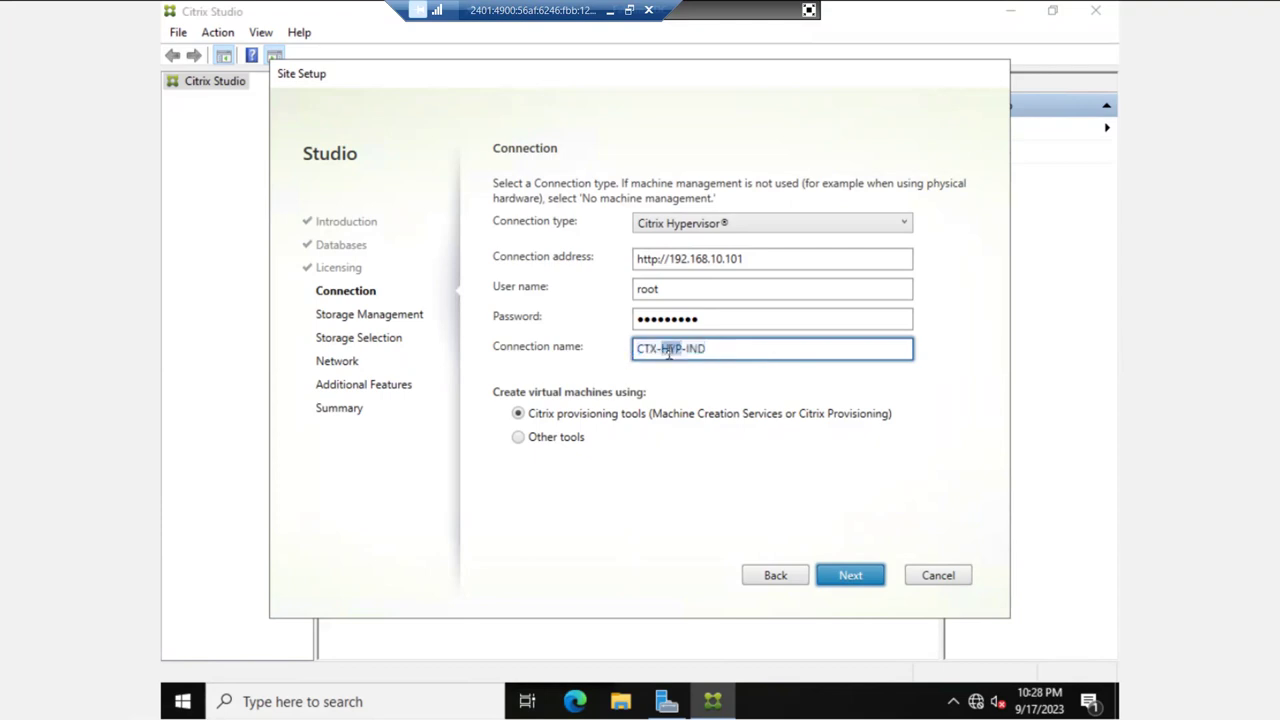
pyautogui.doubleClick(719, 349)
pyautogui.click(733, 350)
pyautogui.click(853, 580)
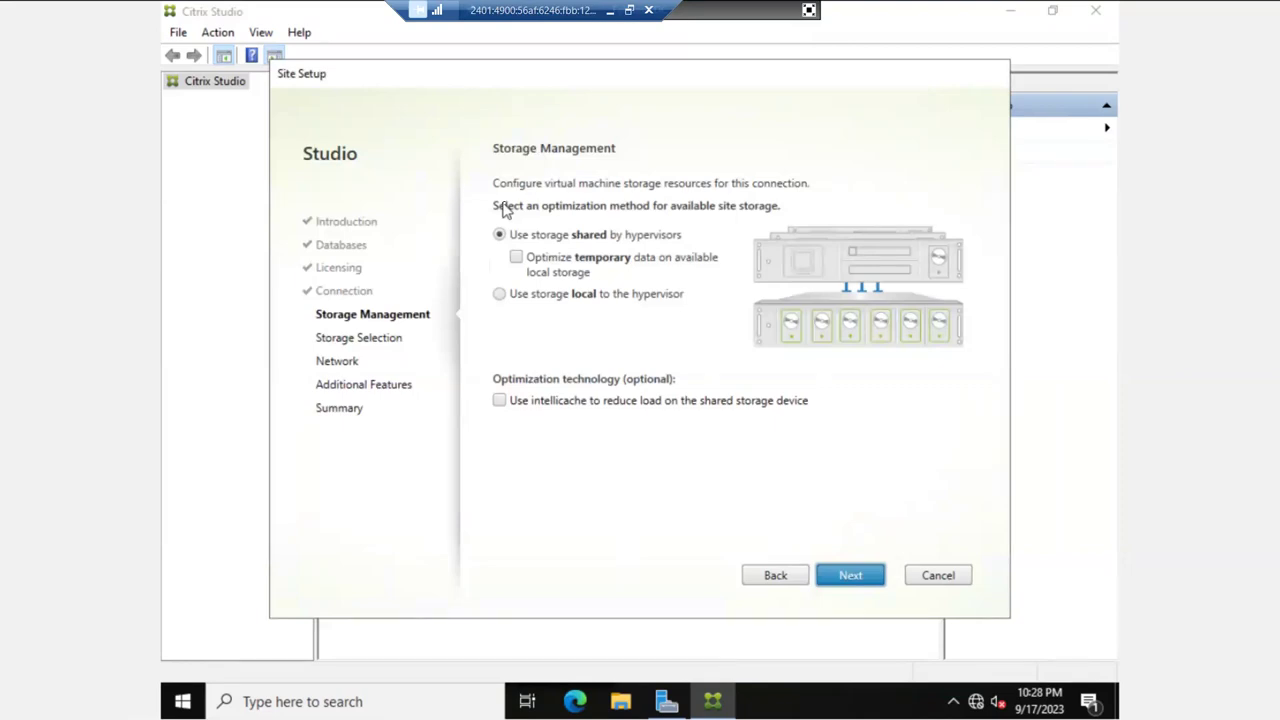
# Choose storage local to the hypervisor and accept Local storage on xenserver-01
pyautogui.click(546, 302)
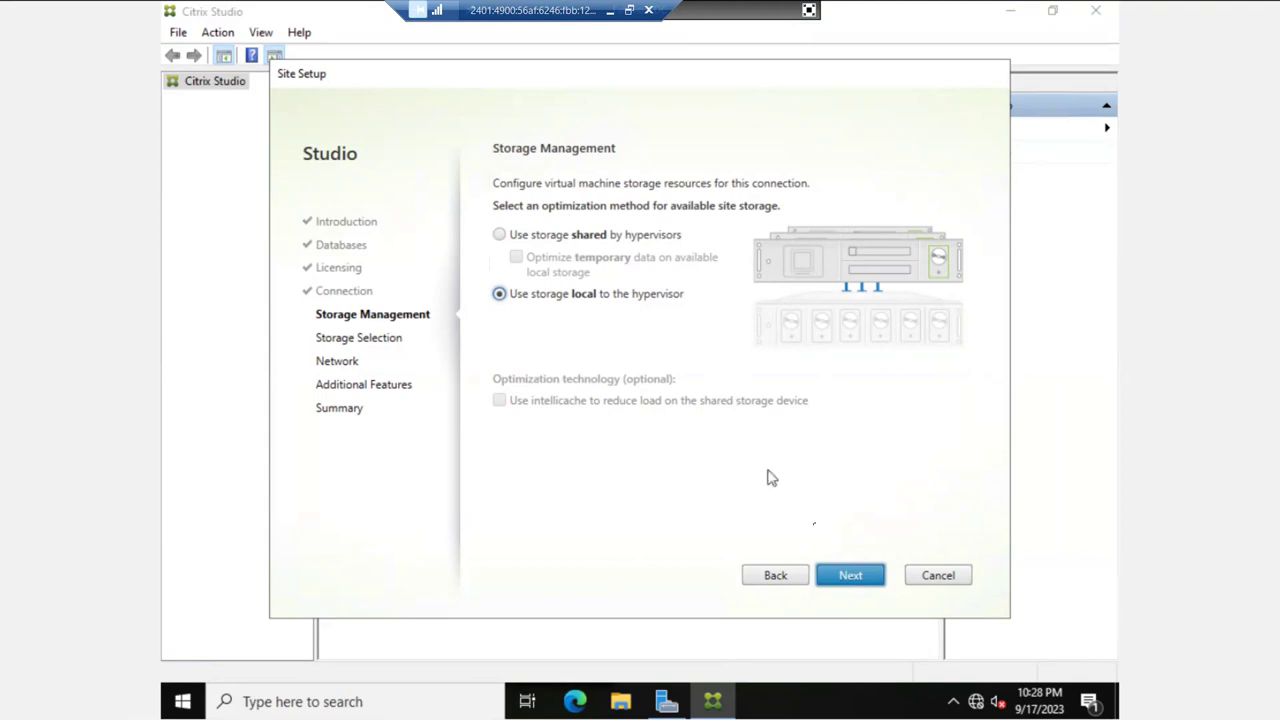
pyautogui.click(848, 580)
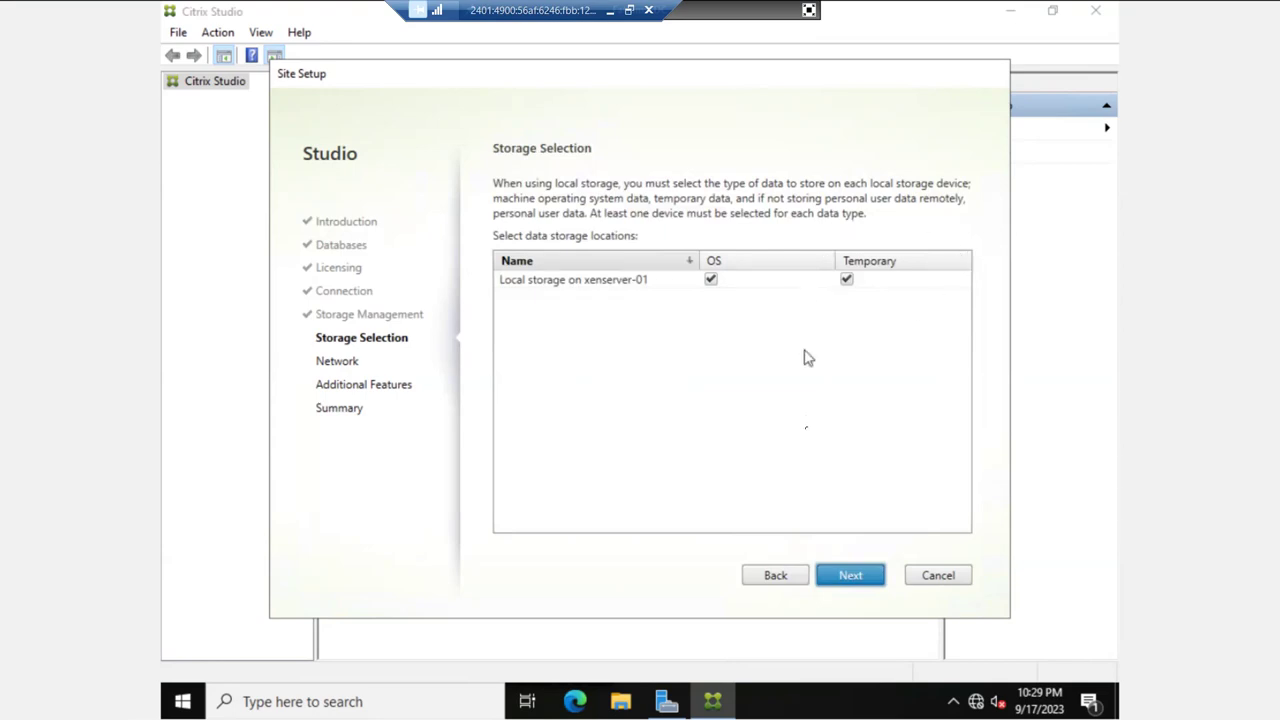
pyautogui.click(847, 576)
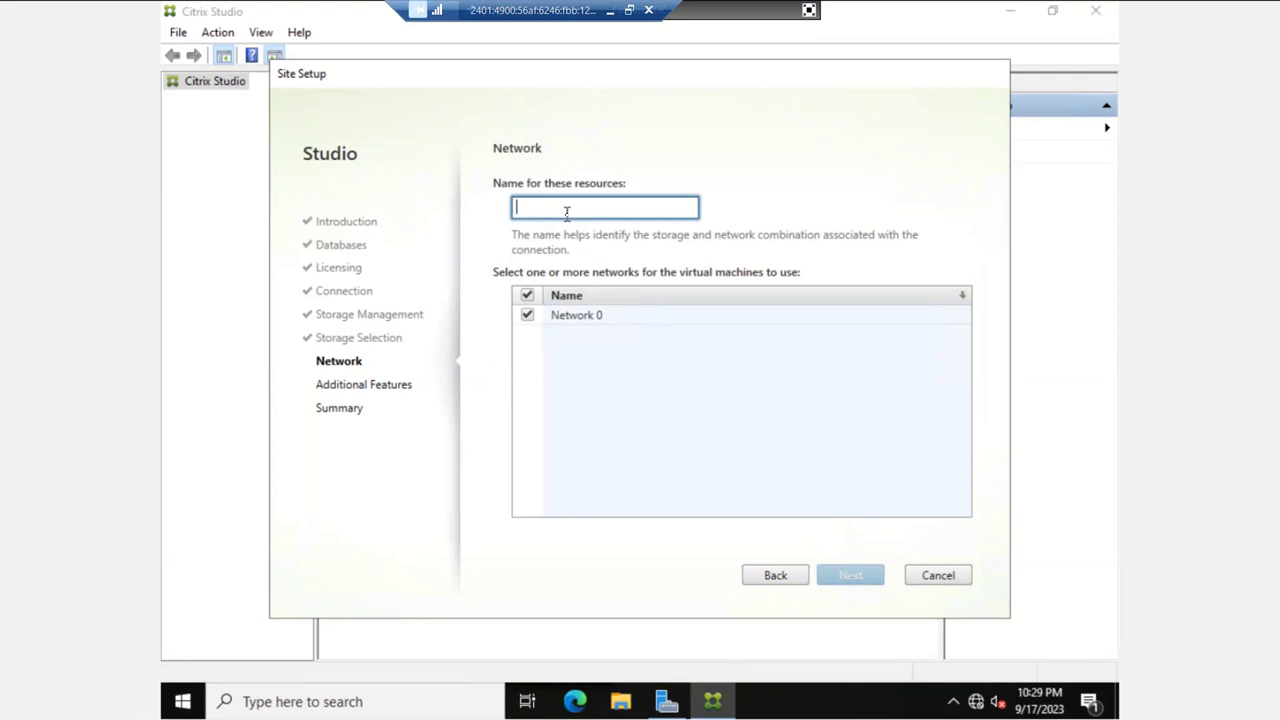
# Name the Network 0 resources CTX-NET-IND and continue to Additional Features
pyautogui.write('CTX-N')
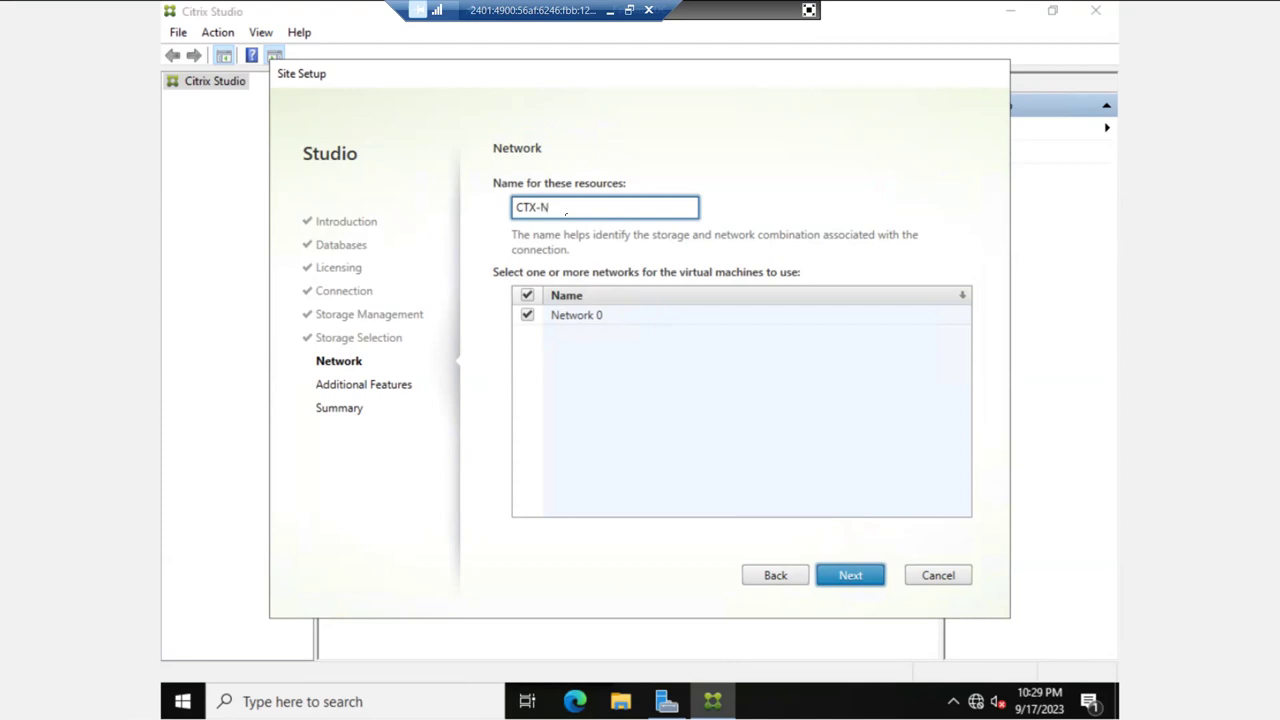
pyautogui.write('-IND')
pyautogui.click(853, 575)
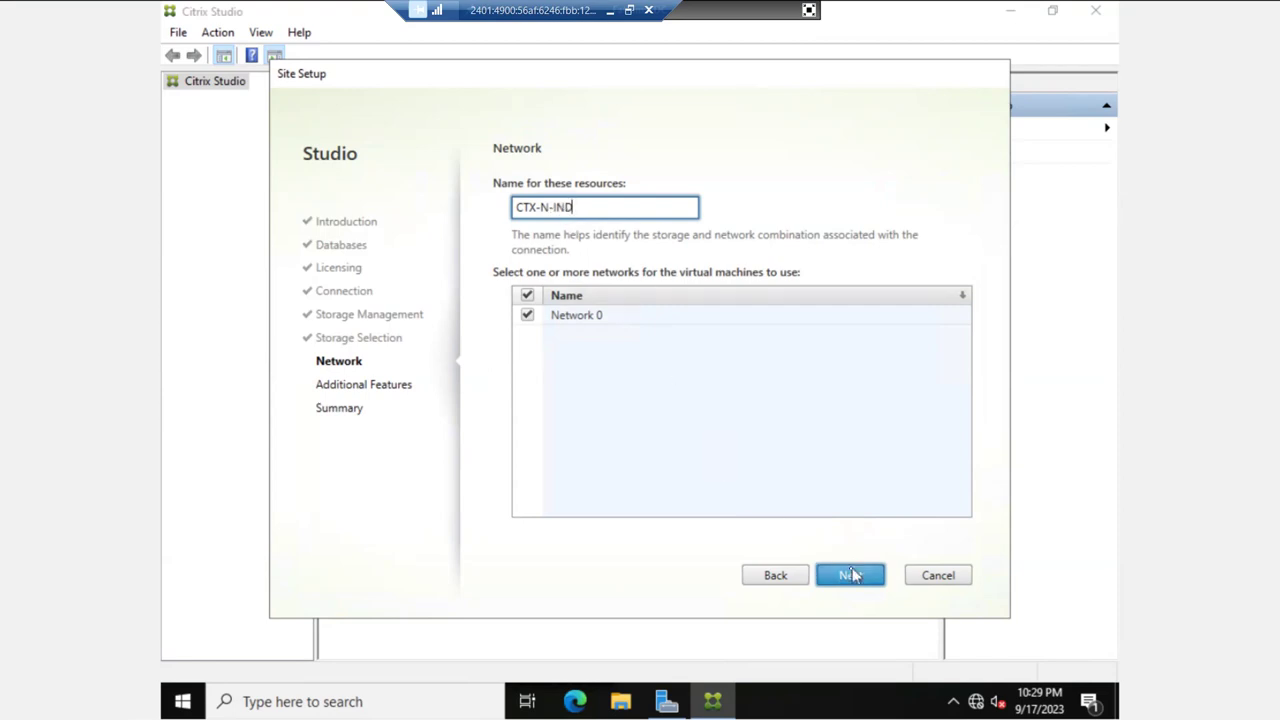
pyautogui.click(551, 207)
pyautogui.write('ET')
pyautogui.click(655, 207)
pyautogui.click(851, 575)
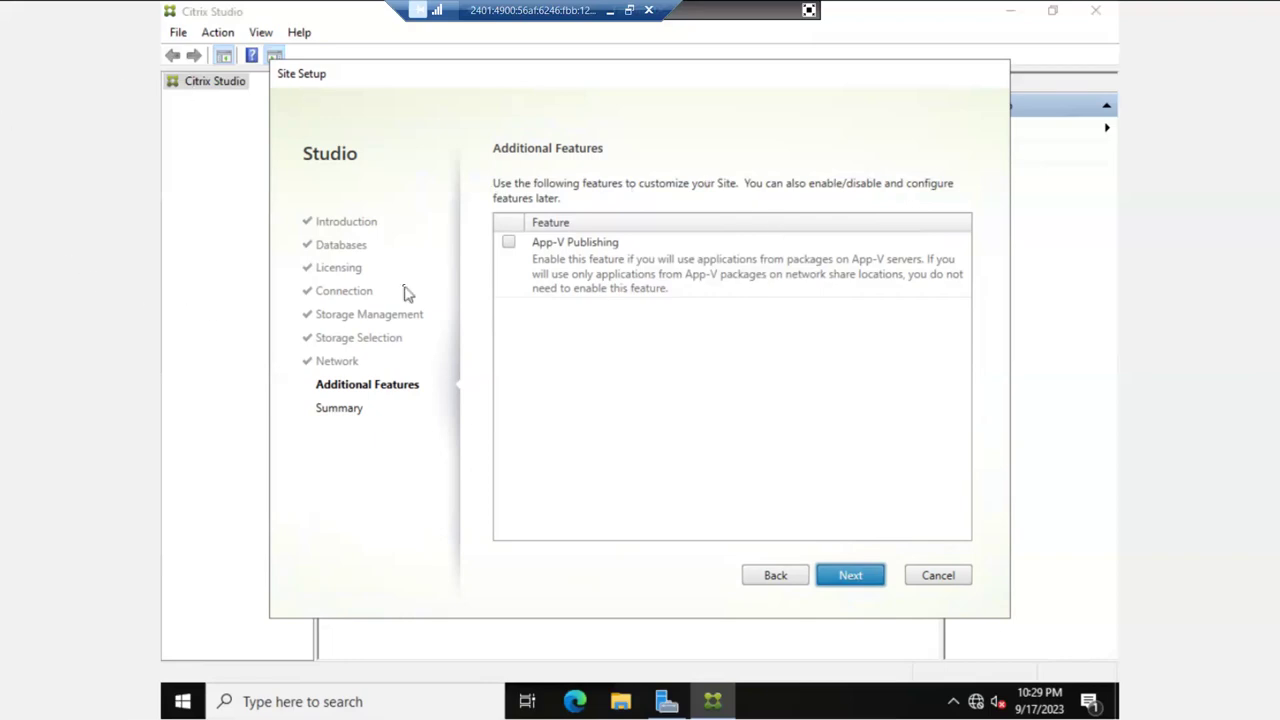
# Skip App-V Publishing, review the Summary, and finish creating the India site
pyautogui.click(852, 578)
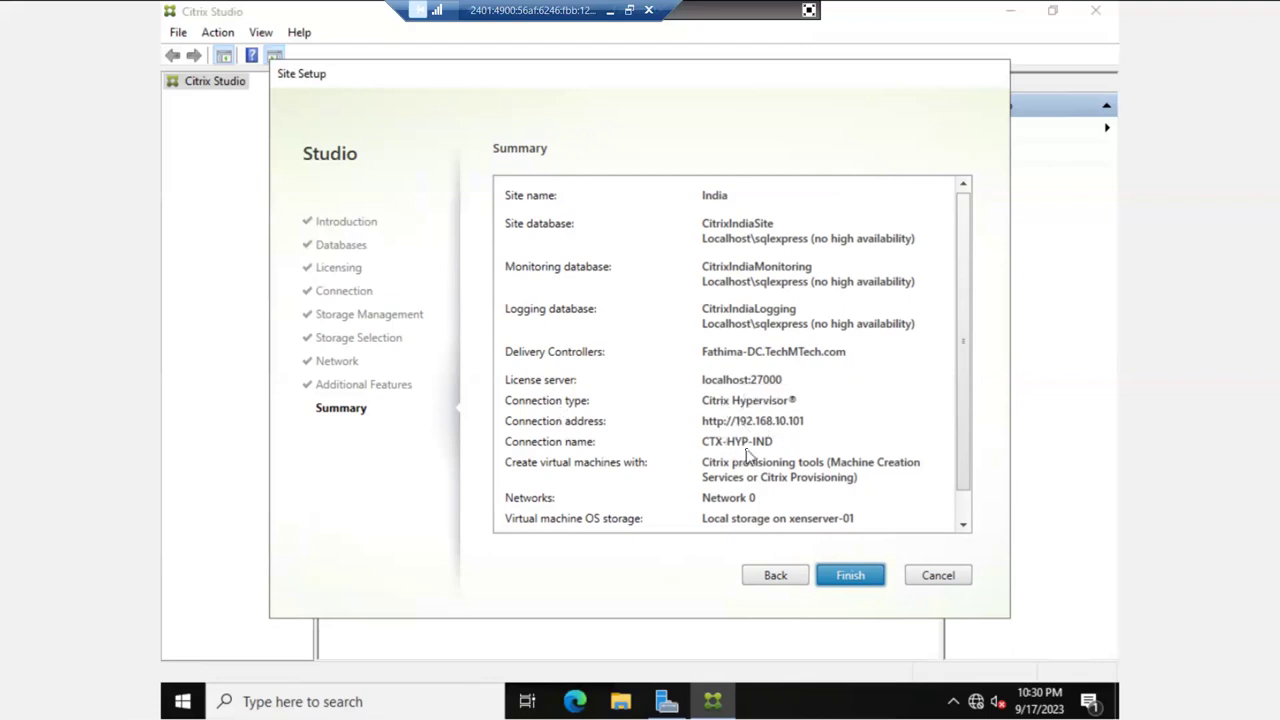
pyautogui.click(964, 524)
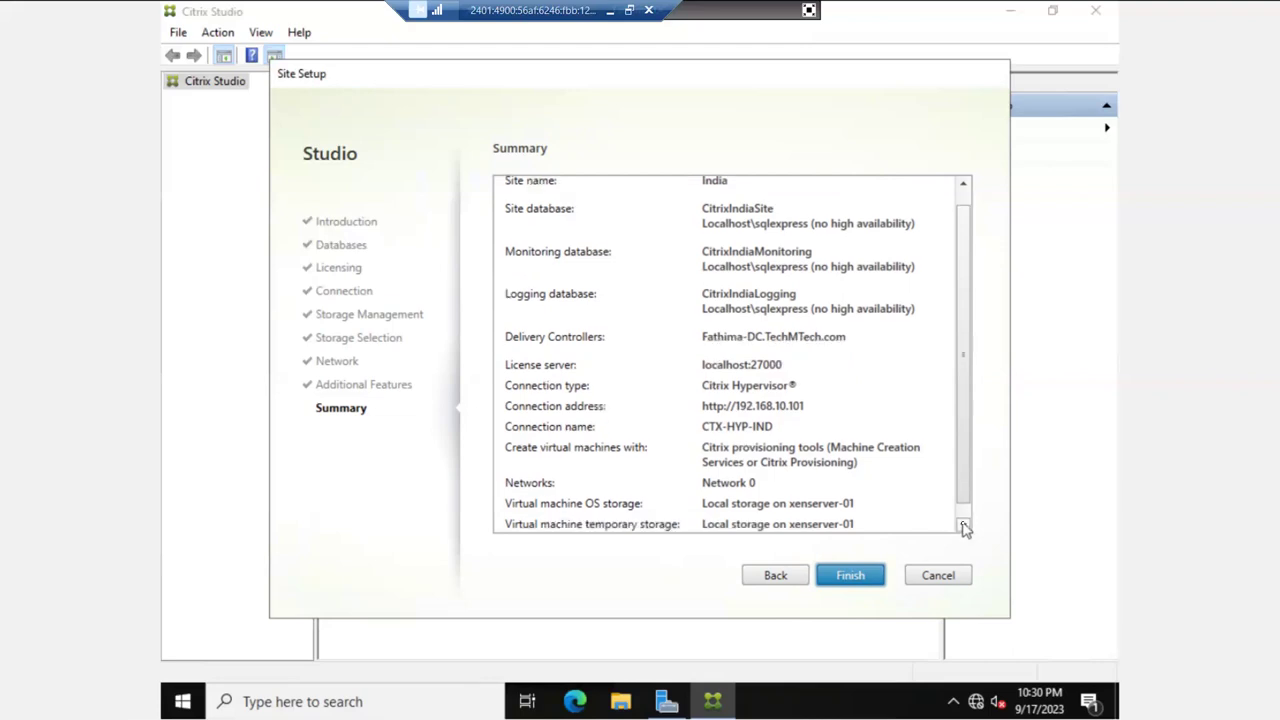
pyautogui.scroll(1, 960, 439)
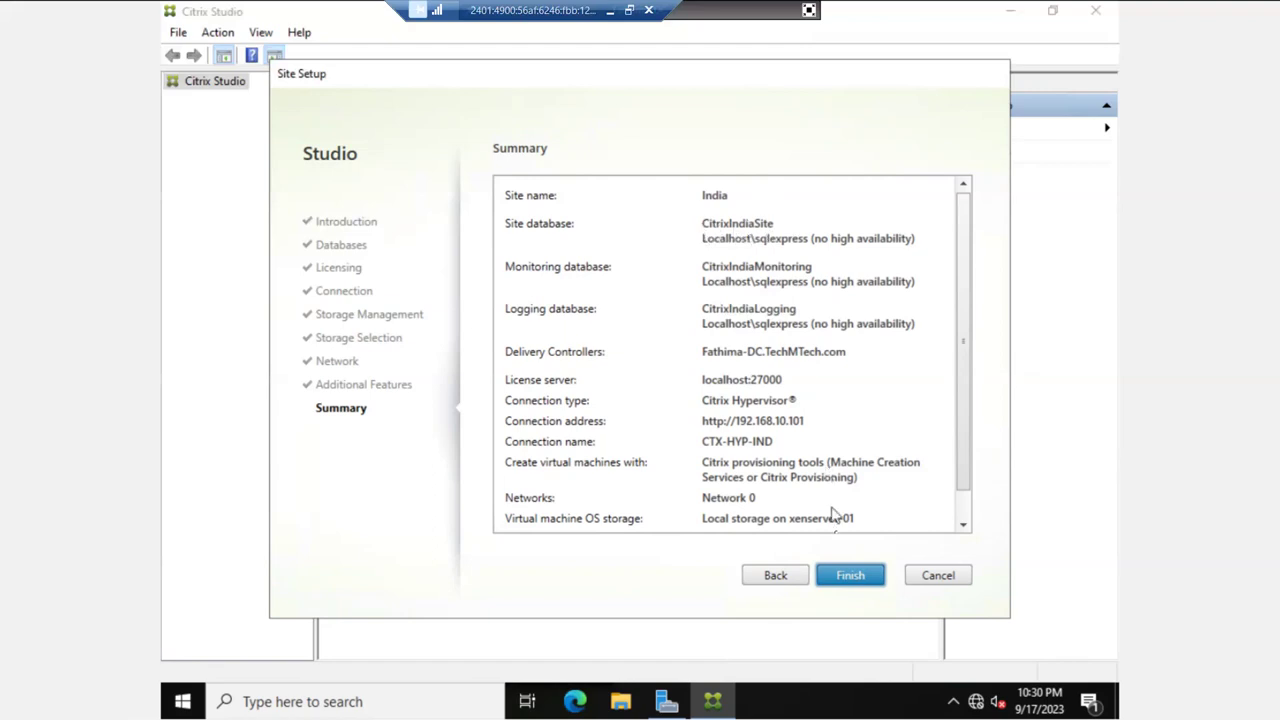
pyautogui.click(856, 576)
pyautogui.click(856, 576)
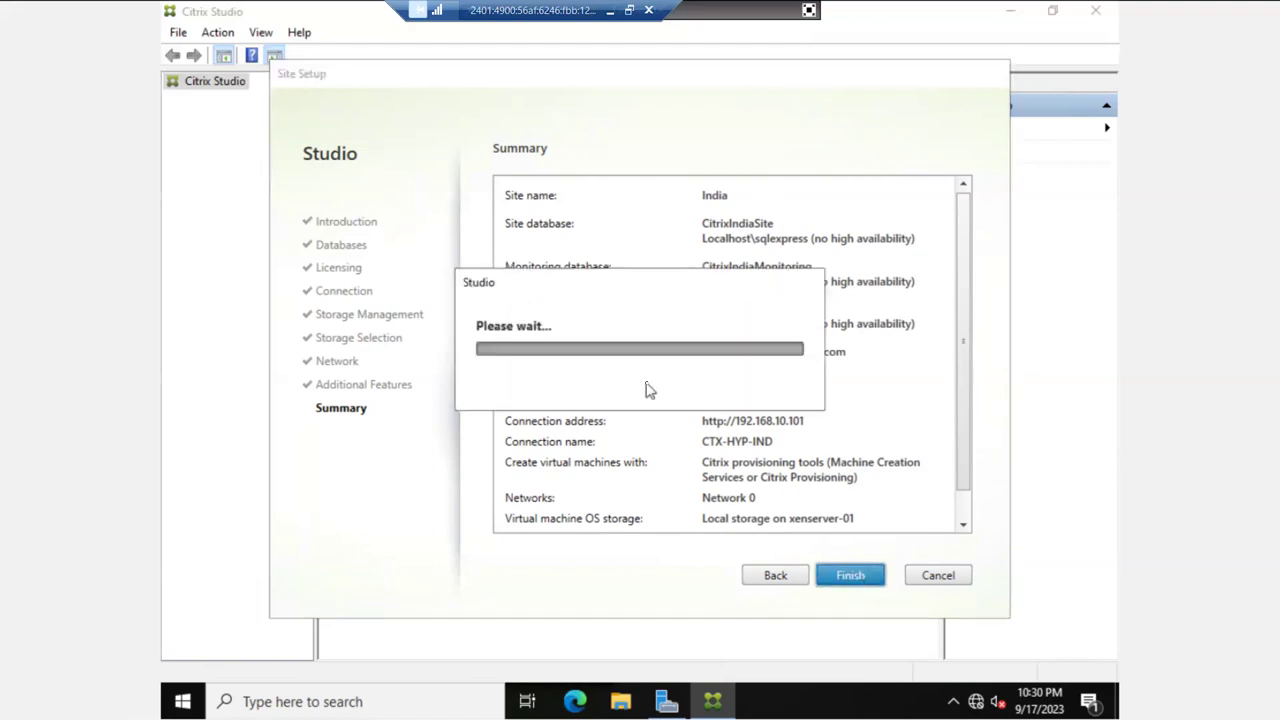
pyautogui.click(810, 12)
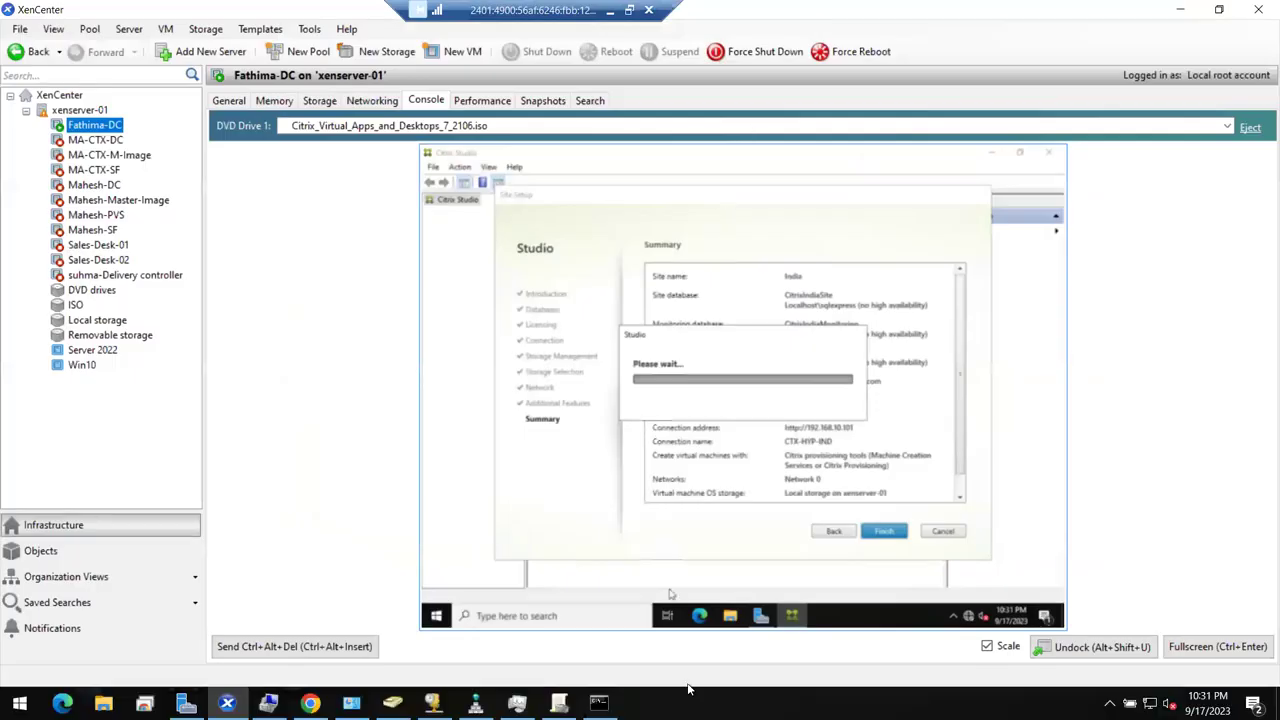
# Check the user's running processes in Task Manager, then close it
pyautogui.rightClick(705, 705)
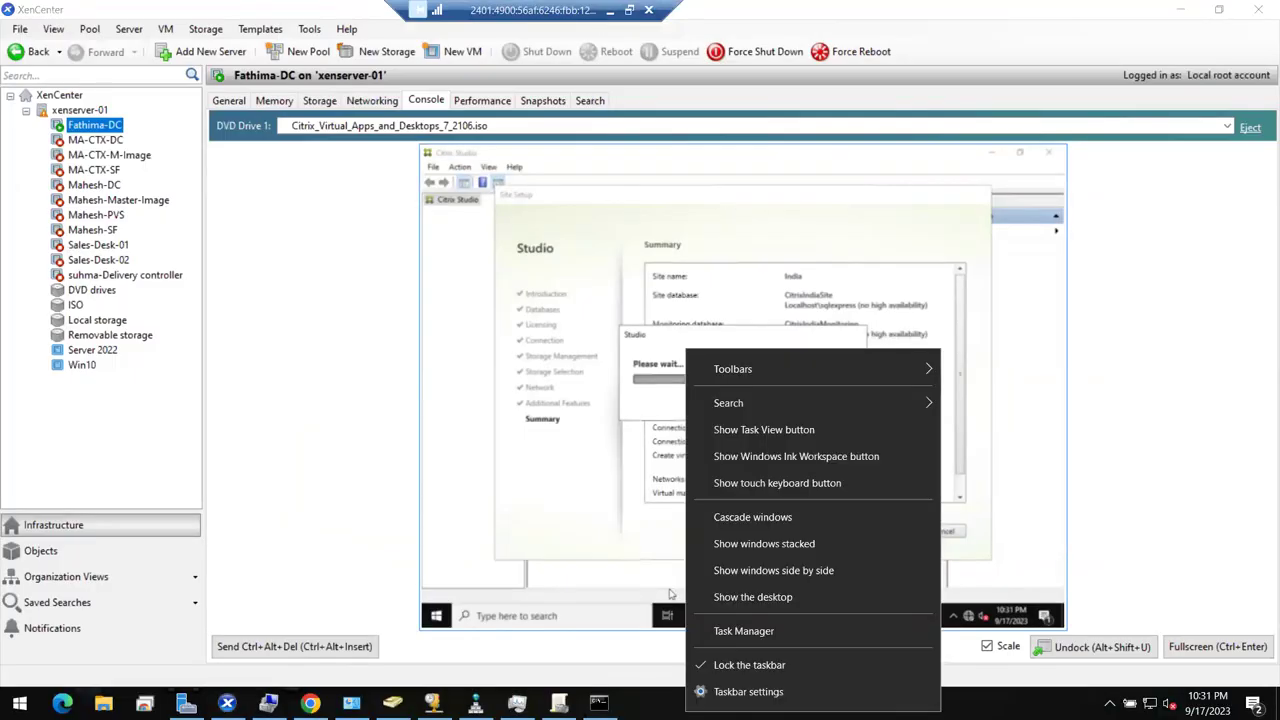
pyautogui.click(749, 628)
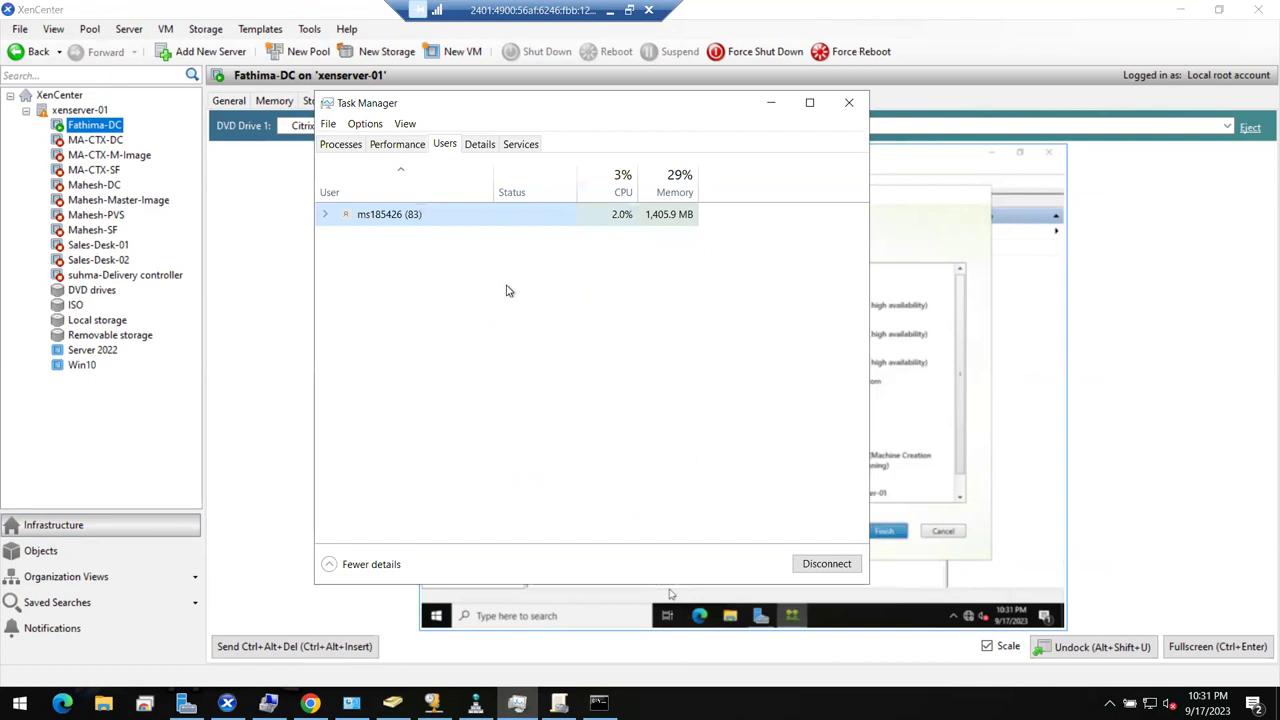
pyautogui.click(329, 219)
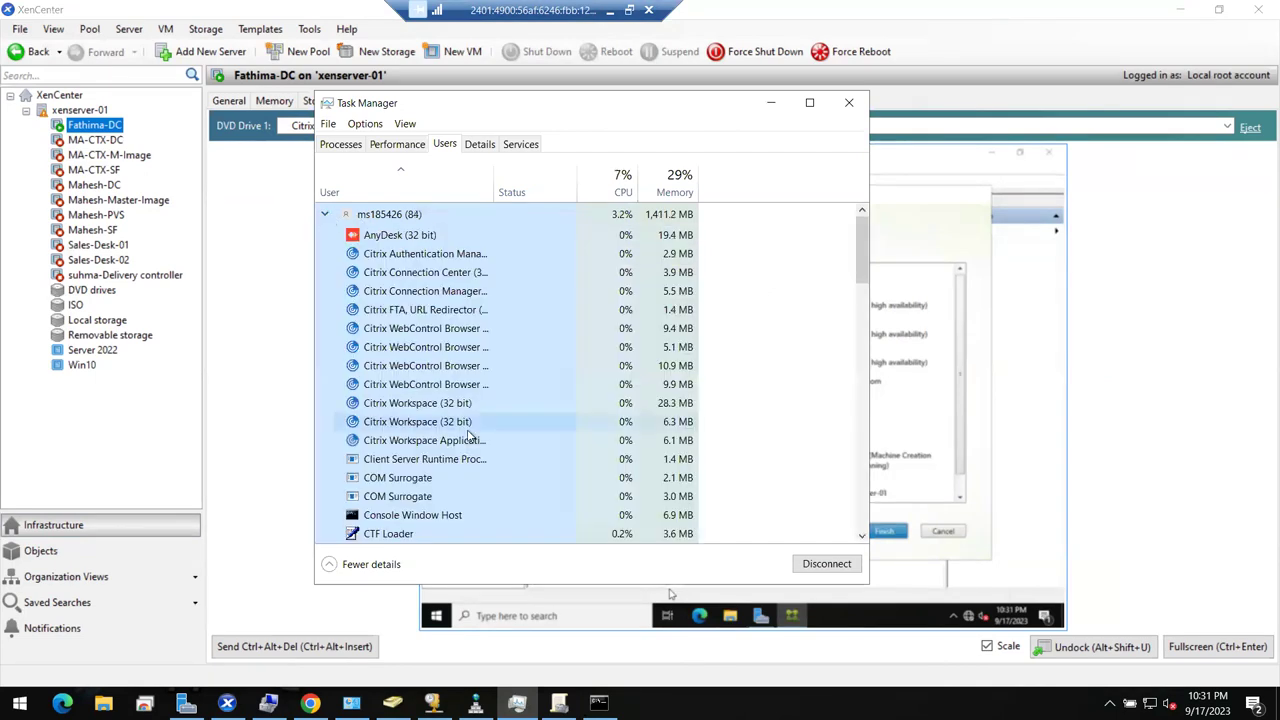
pyautogui.scroll(-8, 469, 432)
pyautogui.scroll(-5, 469, 435)
pyautogui.scroll(6, 469, 435)
pyautogui.scroll(8, 469, 435)
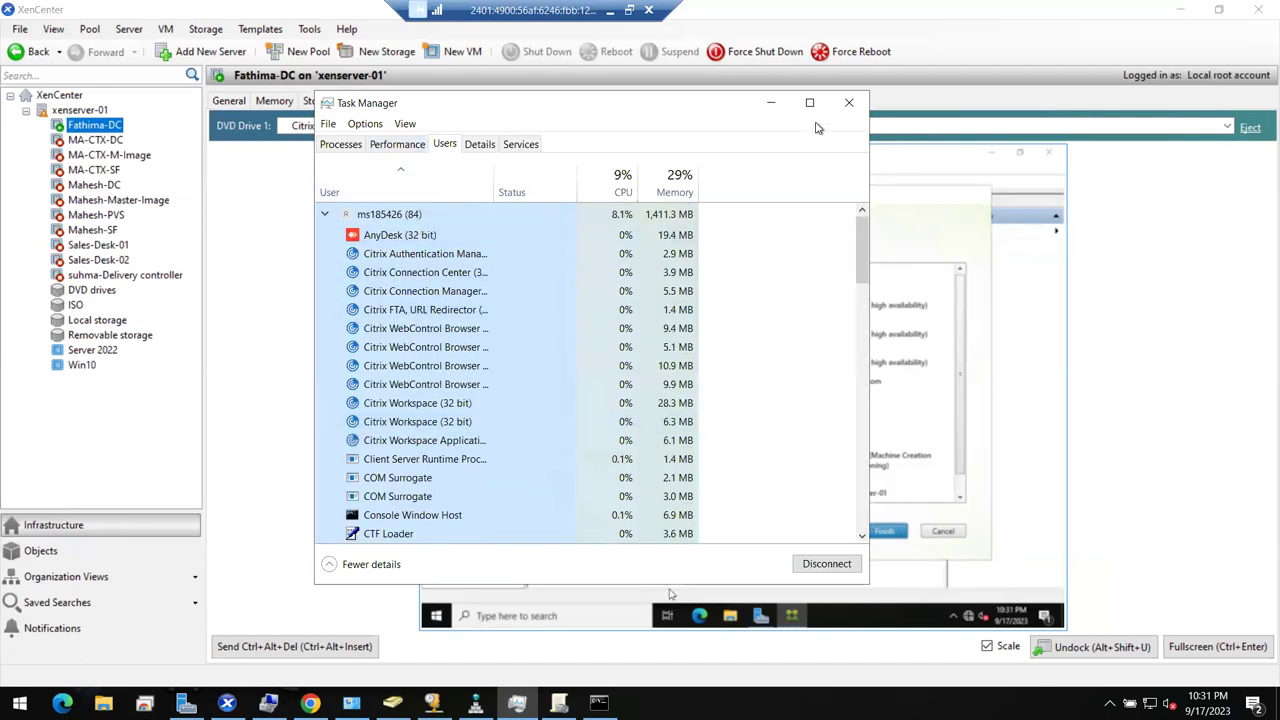
pyautogui.click(845, 104)
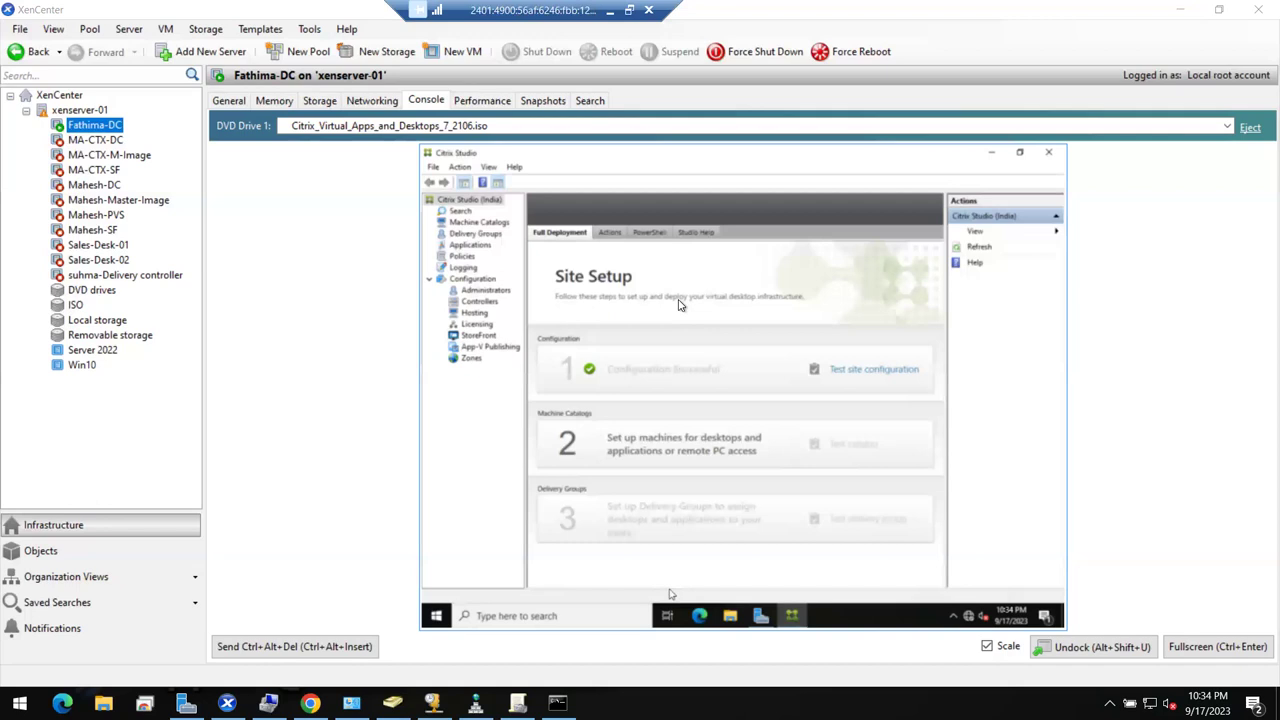
# Browse the India site's Machine Catalogs, Delivery Groups and Applications, ending on Machine Catalogs
pyautogui.click(988, 647)
pyautogui.click(1218, 646)
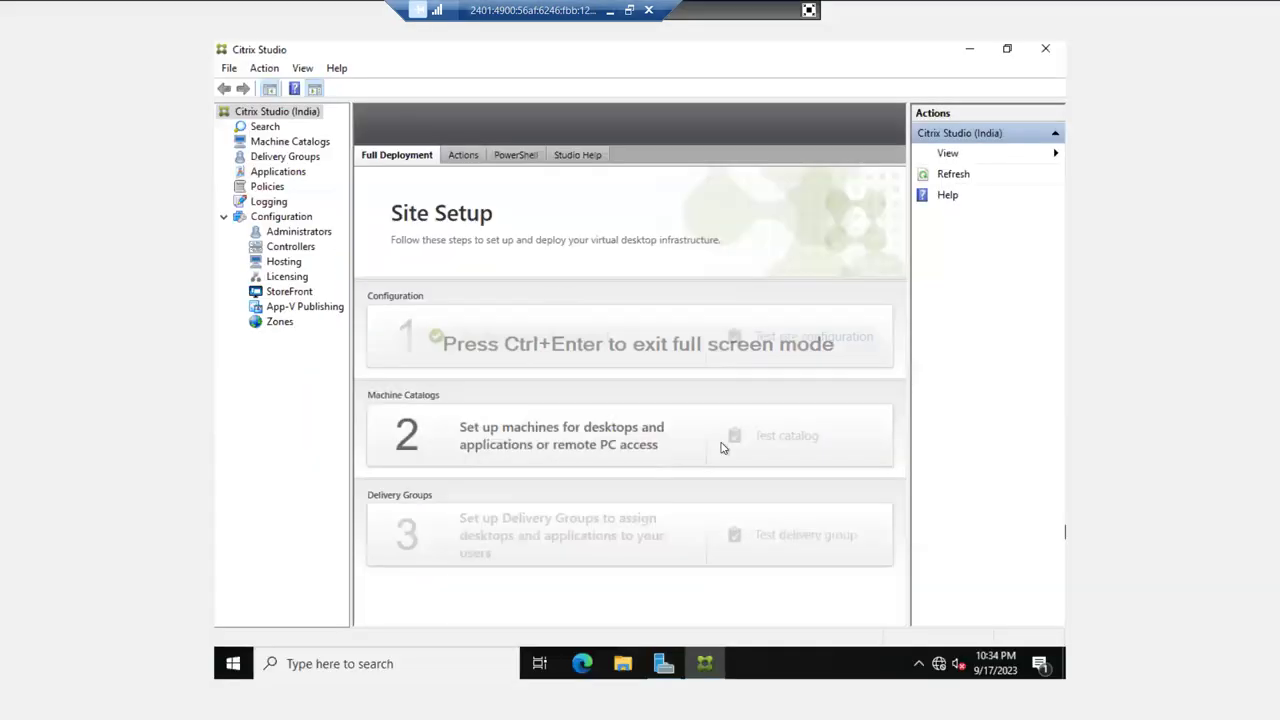
pyautogui.click(277, 148)
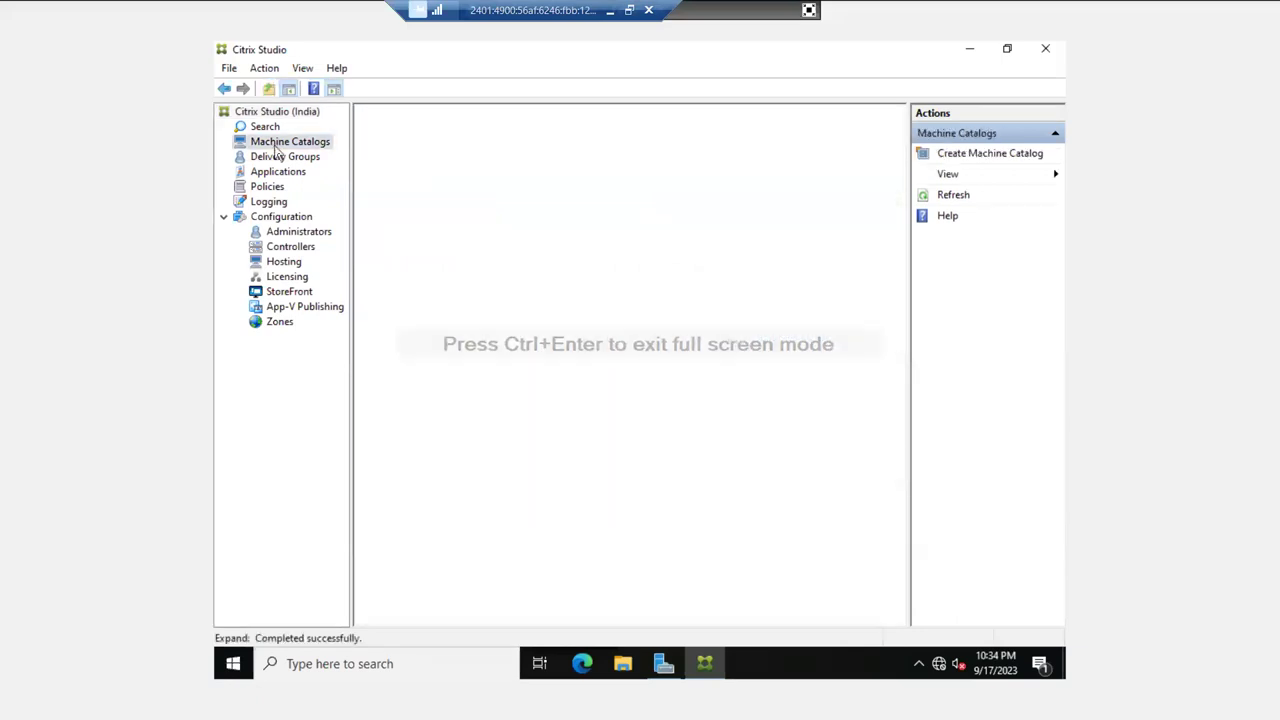
pyautogui.click(283, 159)
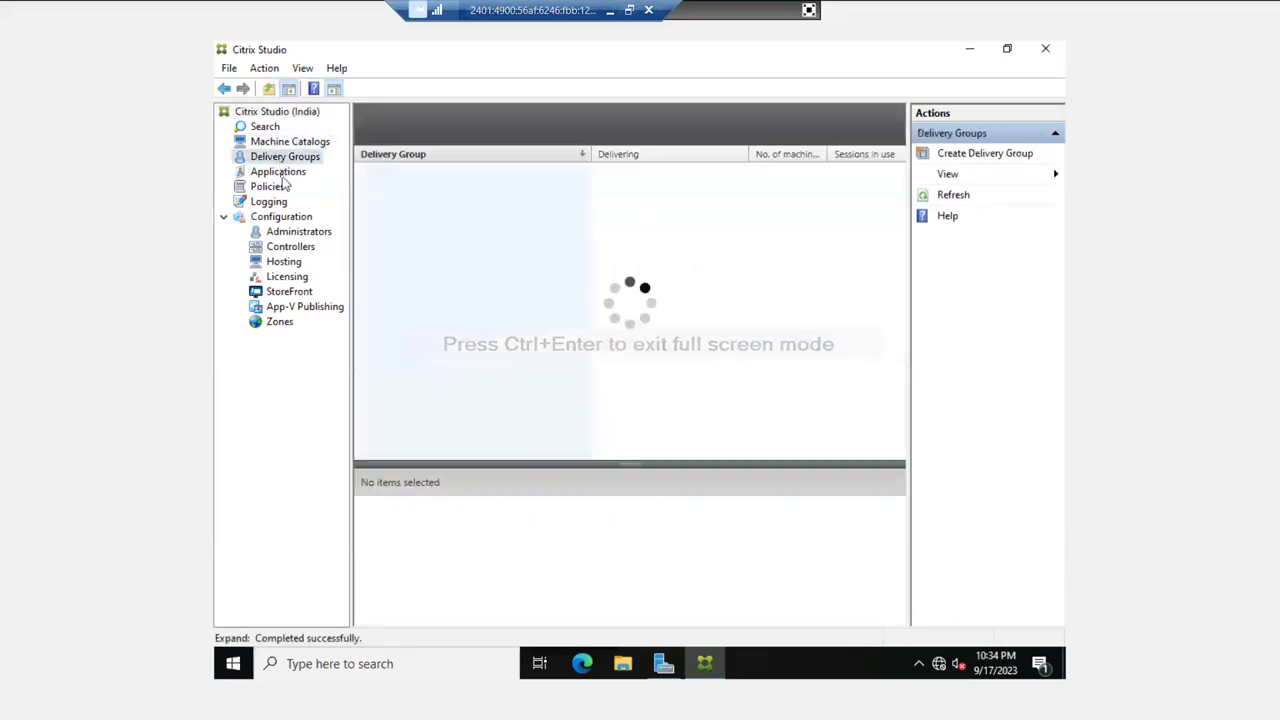
pyautogui.click(279, 173)
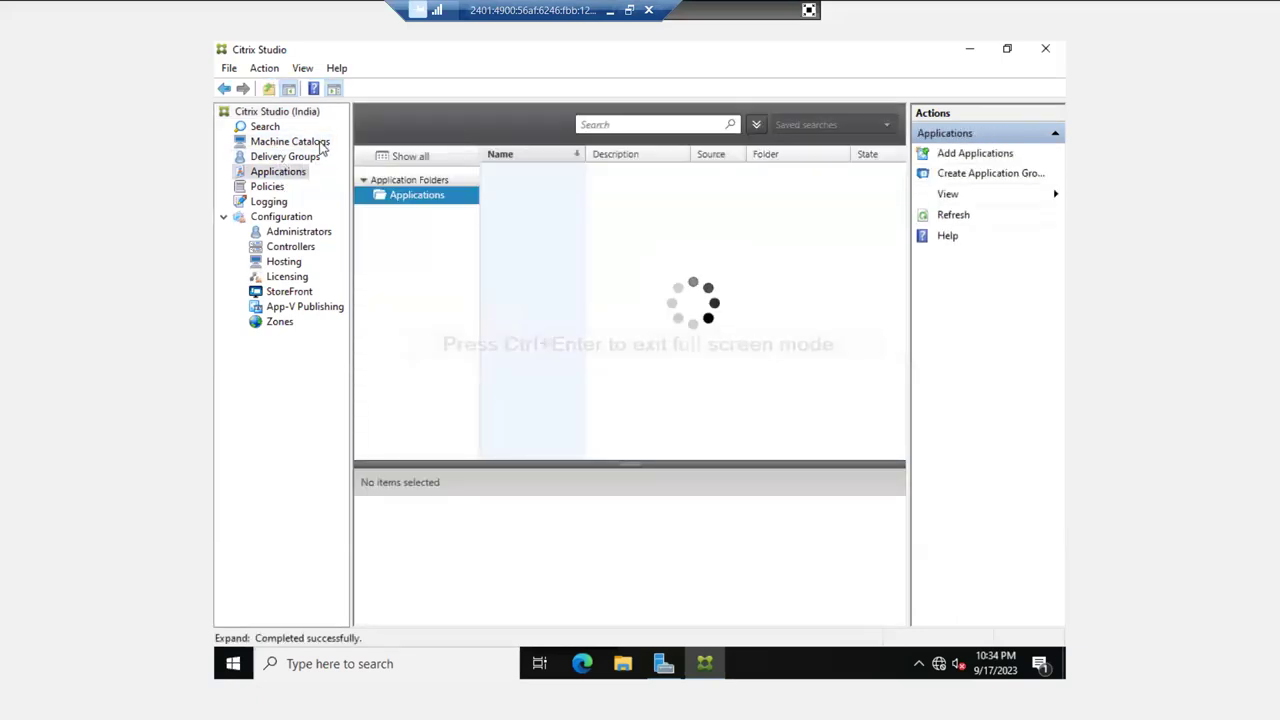
pyautogui.click(318, 145)
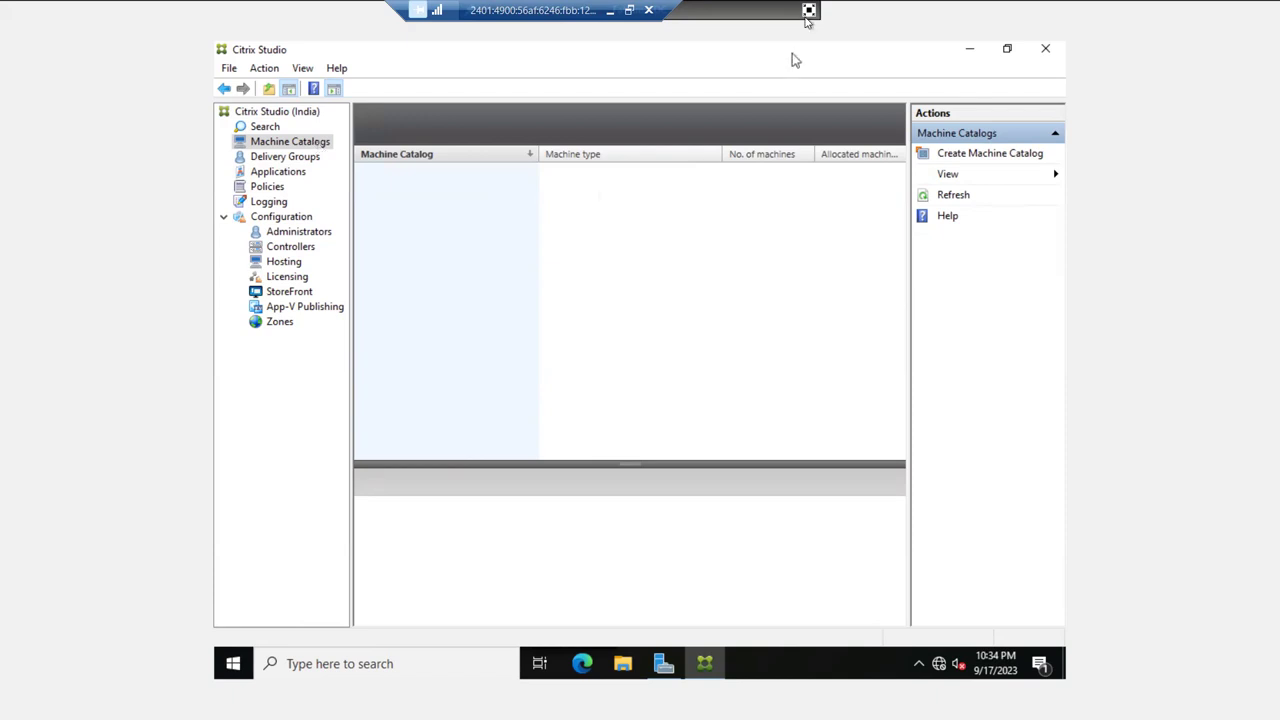
pyautogui.click(808, 10)
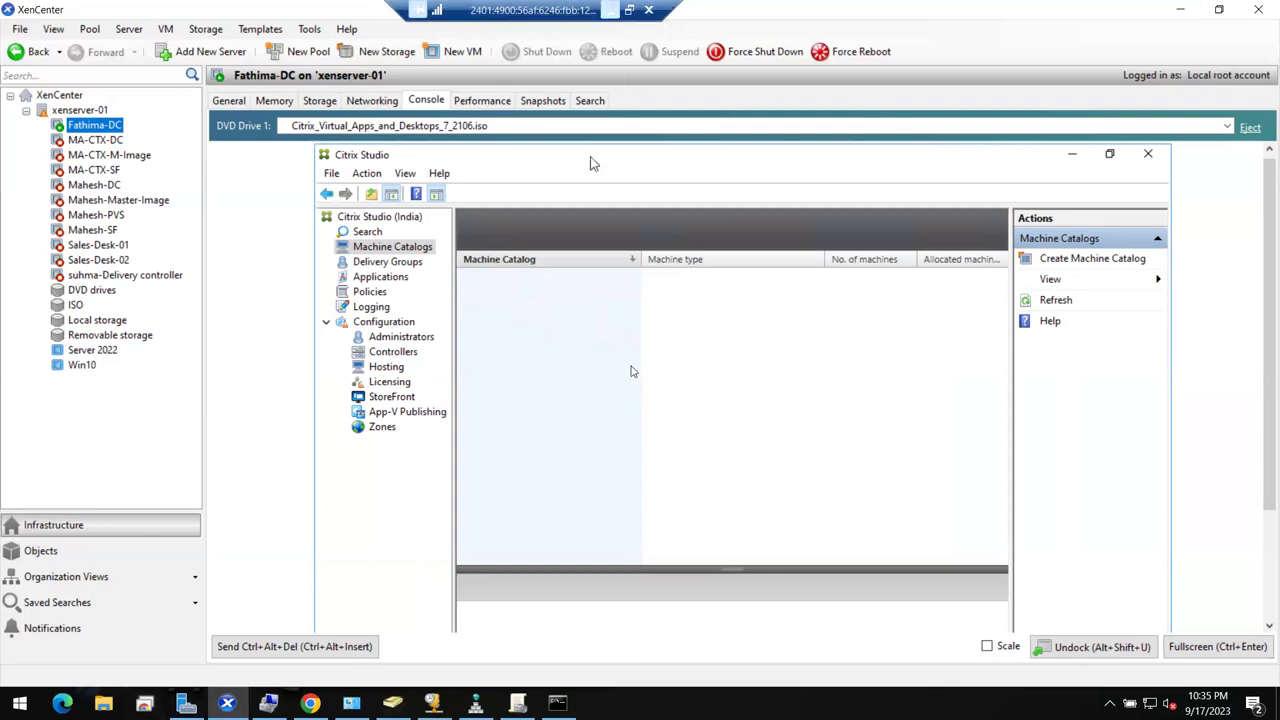
# Launch Word and Excel from the Run box and minimize Word
pyautogui.write('winwo')
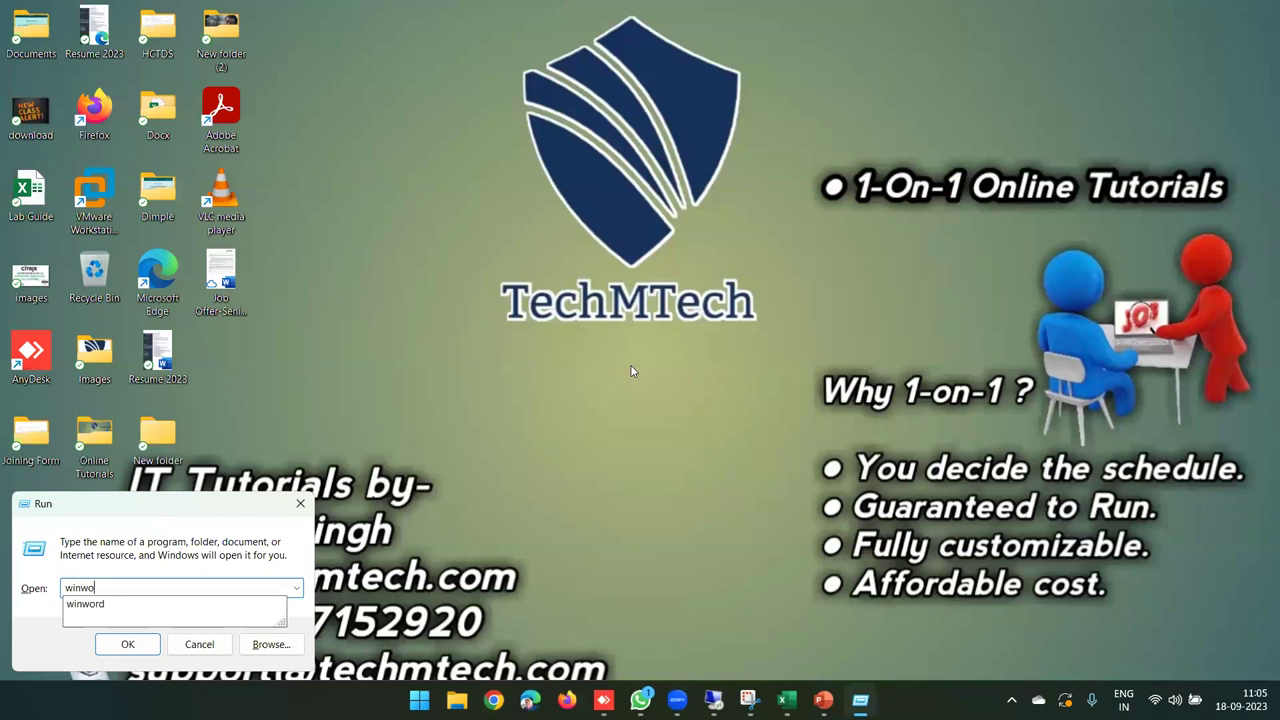
pyautogui.write('rd')
pyautogui.press('Return')
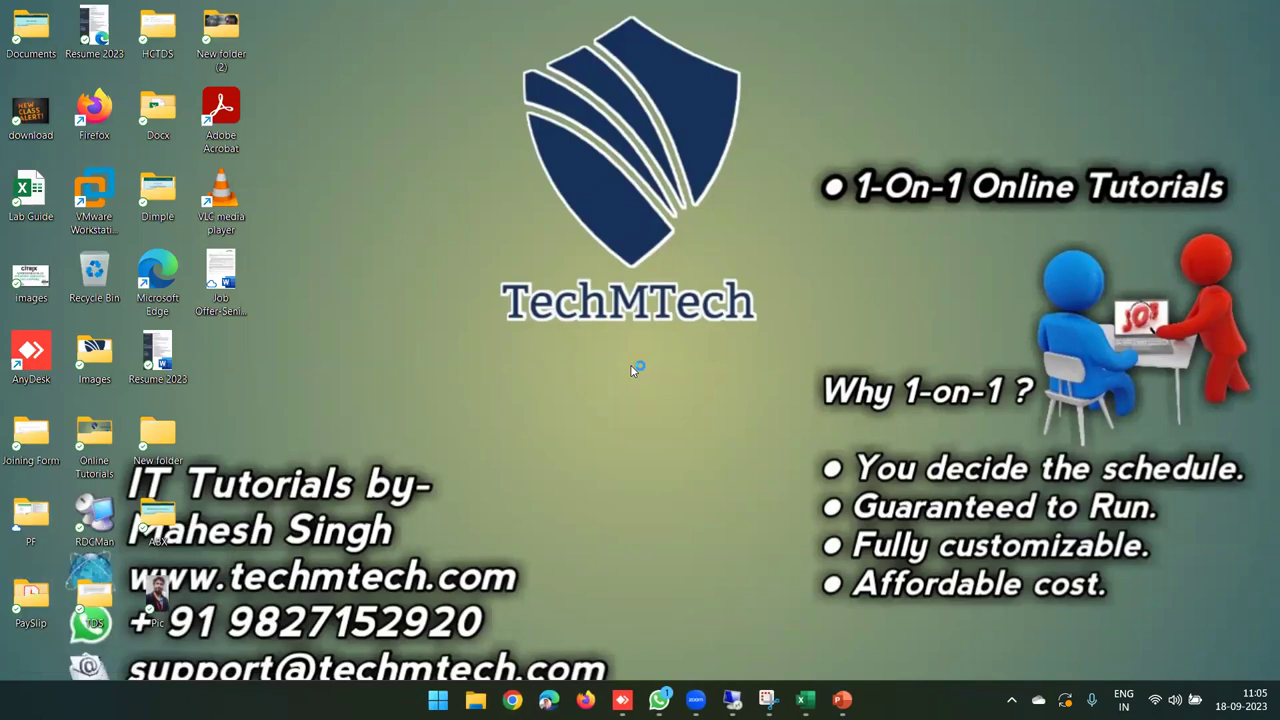
pyautogui.press('super+r')
pyautogui.write('excel')
pyautogui.press('Return')
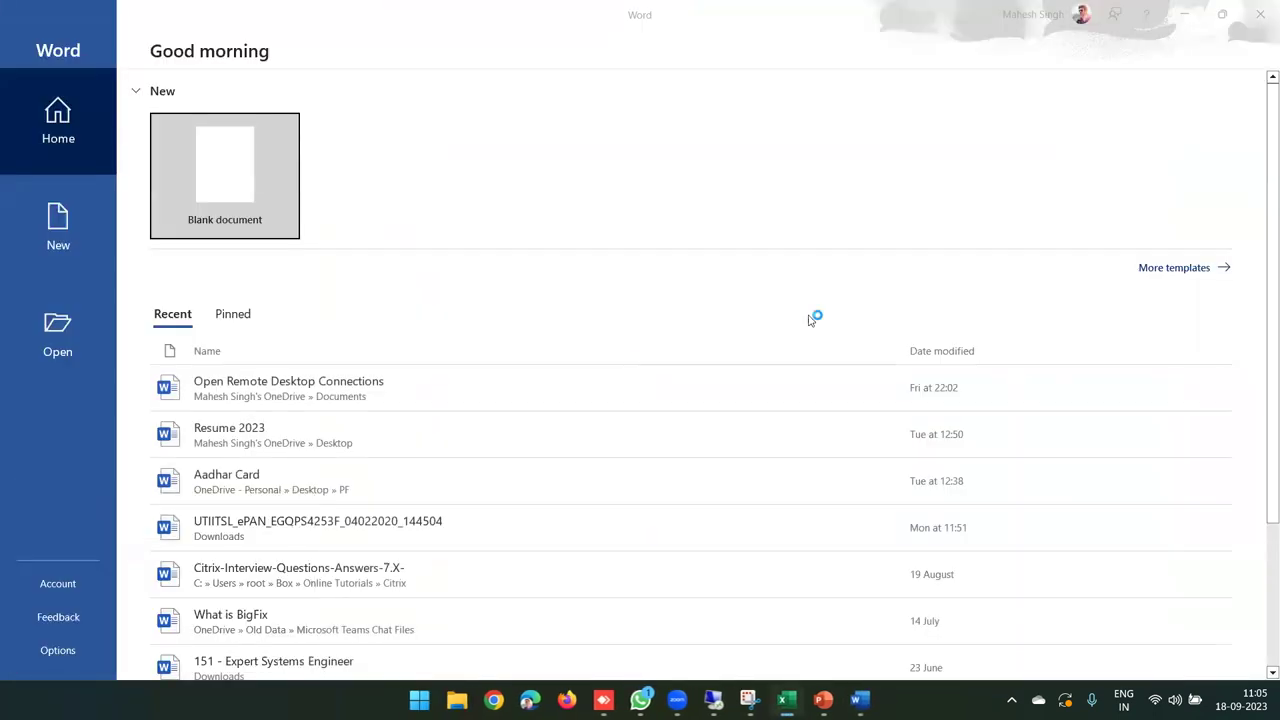
pyautogui.click(1182, 13)
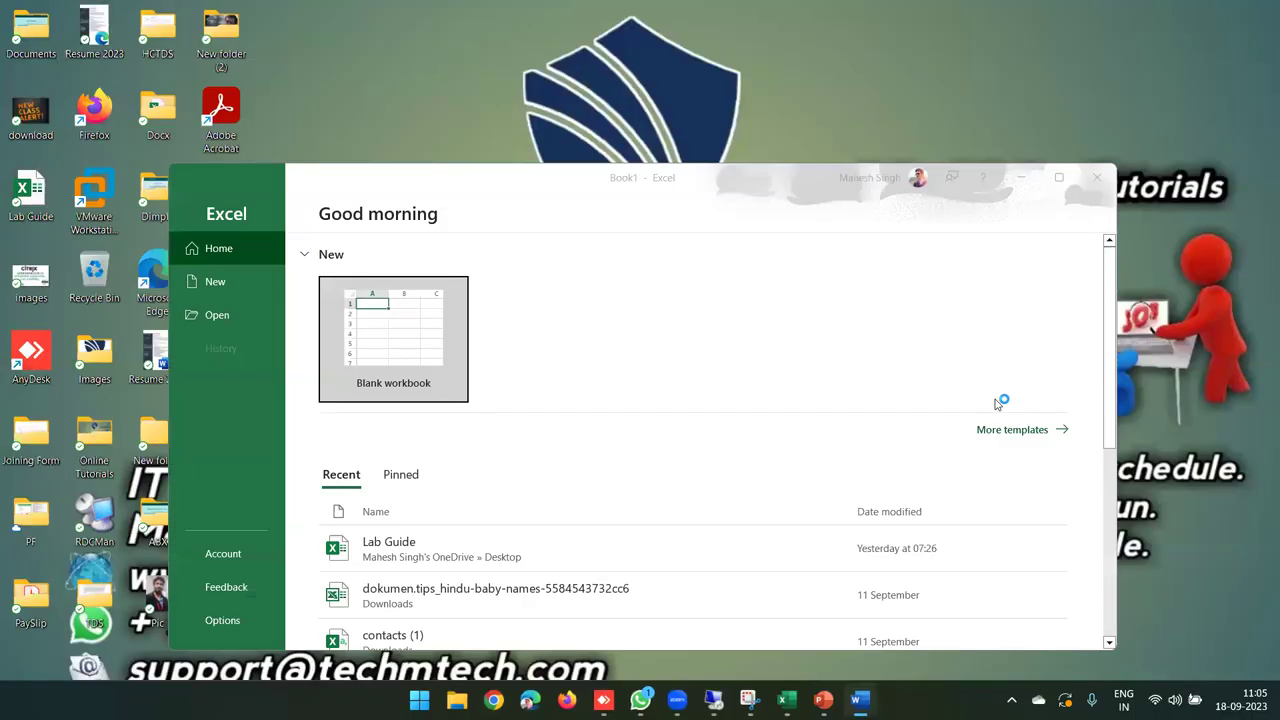
# Create a blank Book1 workbook and maximize the Excel window
pyautogui.click(380, 312)
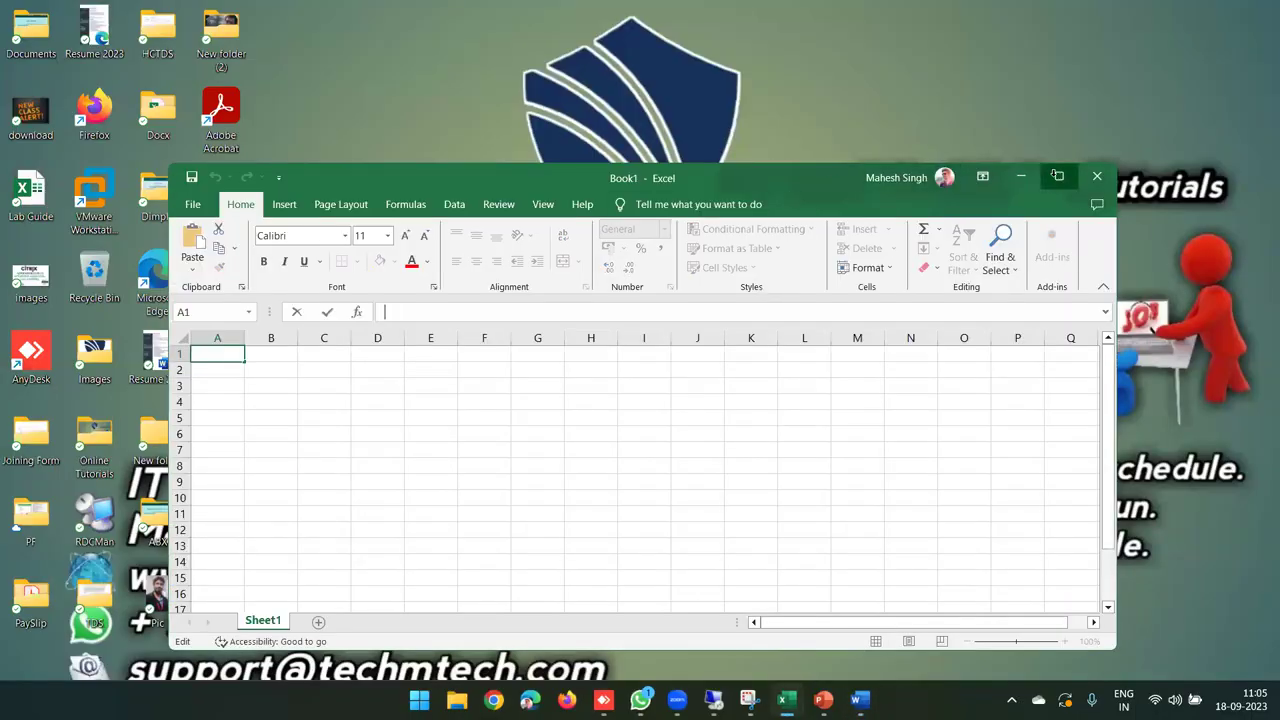
pyautogui.click(1057, 176)
pyautogui.click(57, 208)
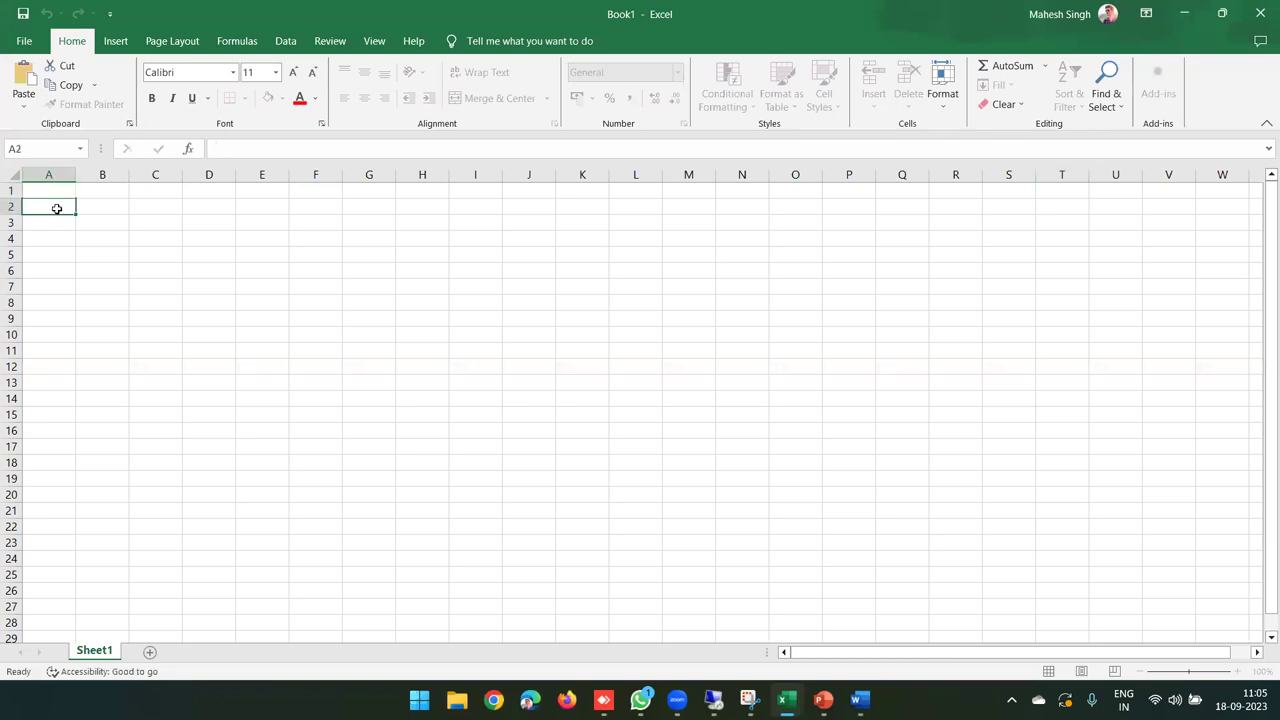
# Zoom the sheet to 130% and enter 'Master Image' in A1, fitting column A
pyautogui.click(54, 191)
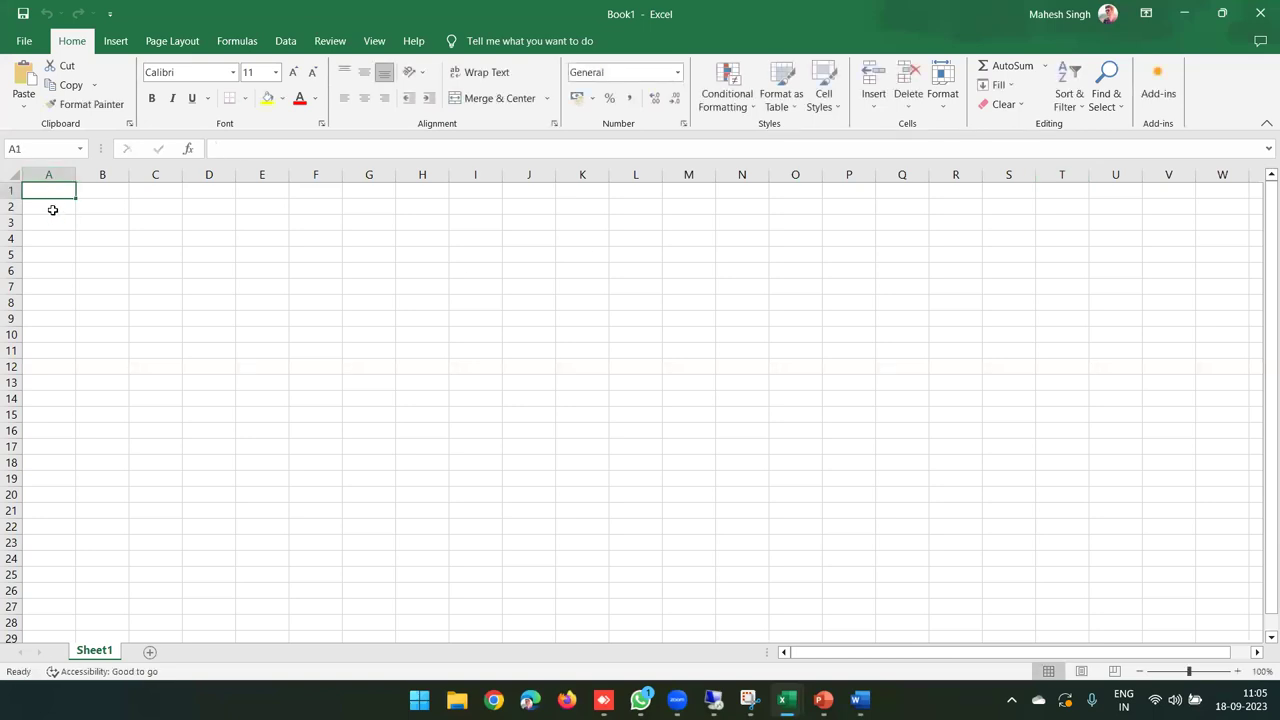
pyautogui.click(53, 205)
pyautogui.click(50, 190)
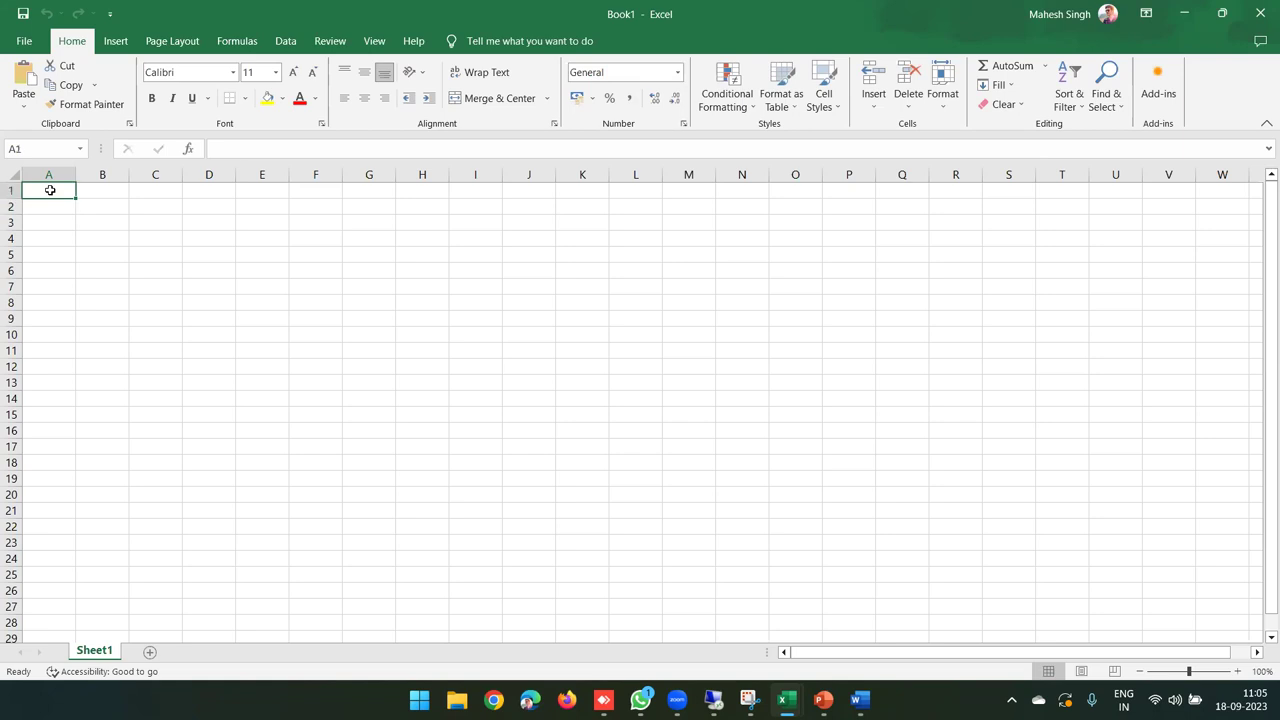
pyautogui.click(1240, 671)
pyautogui.click(1240, 671)
pyautogui.click(1240, 671)
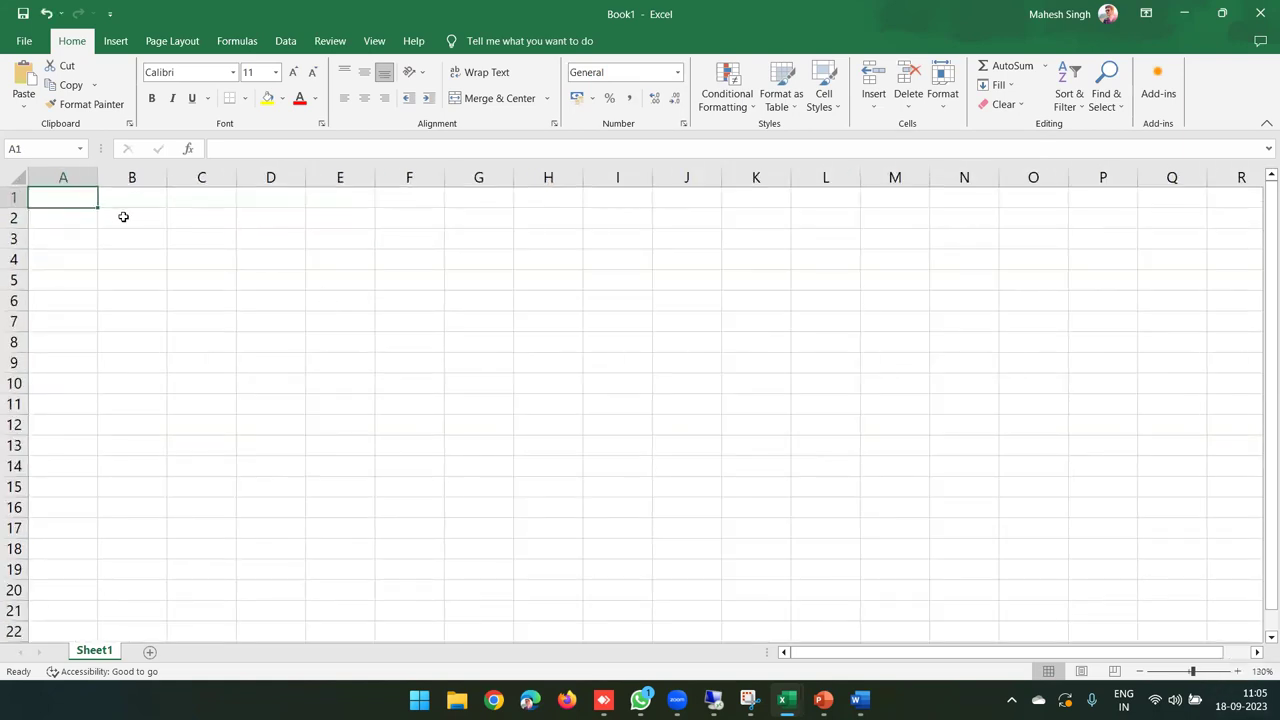
pyautogui.write('M')
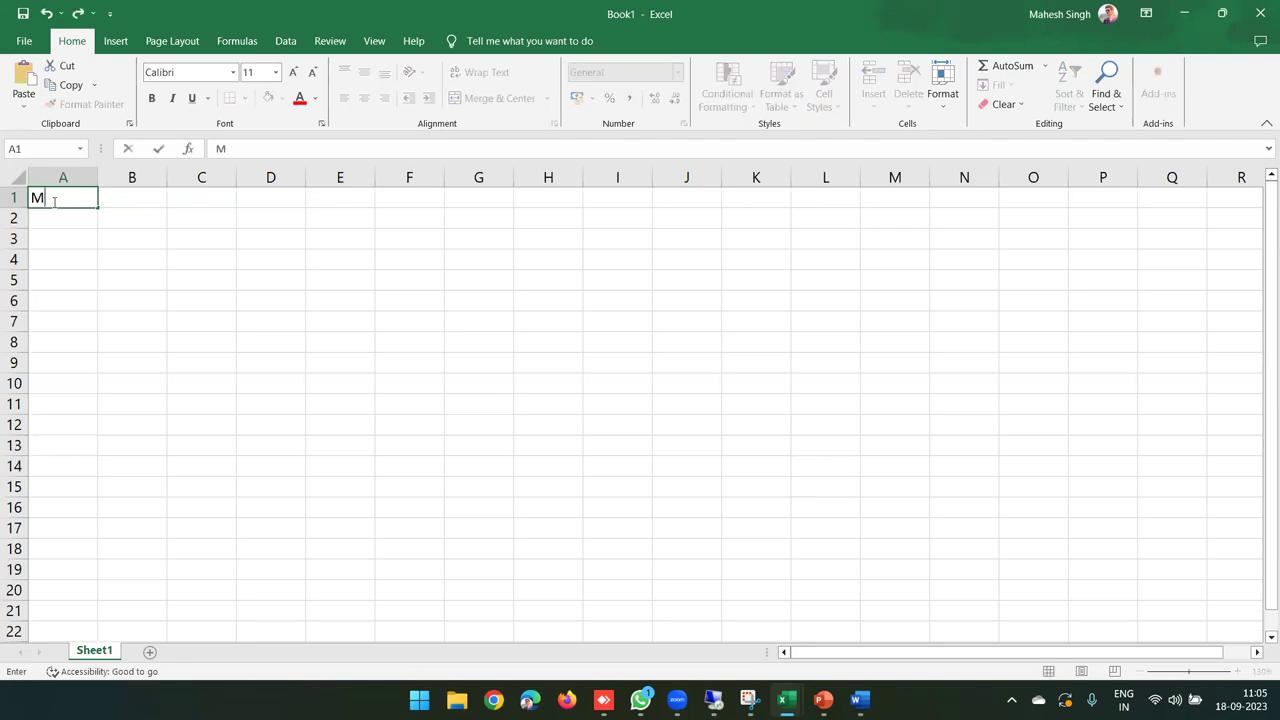
pyautogui.write('aster Image')
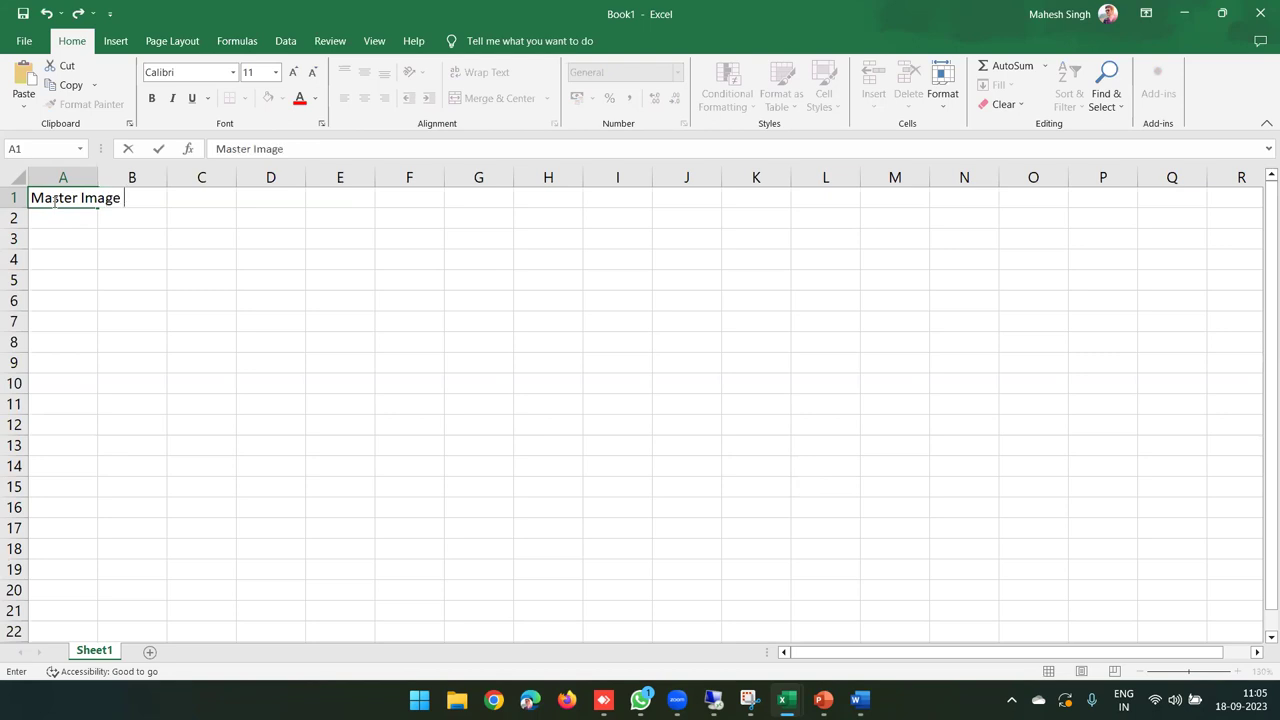
pyautogui.press('Tab')
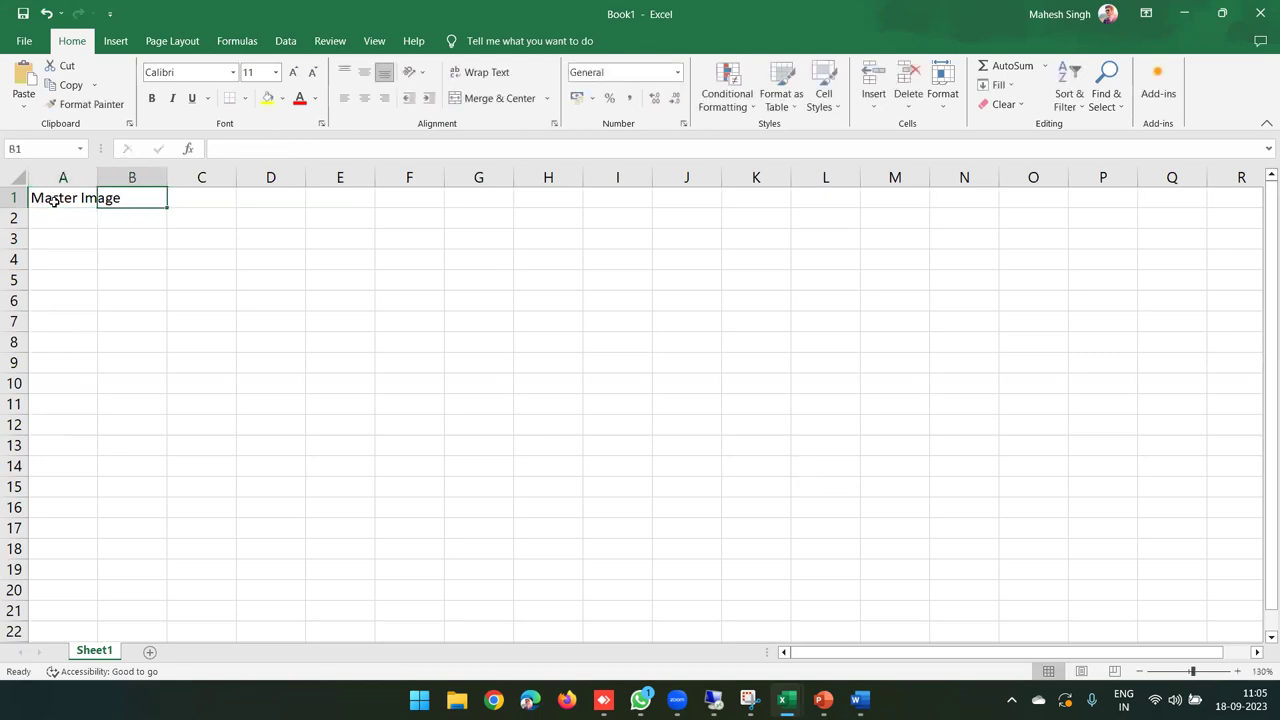
pyautogui.doubleClick(97, 177)
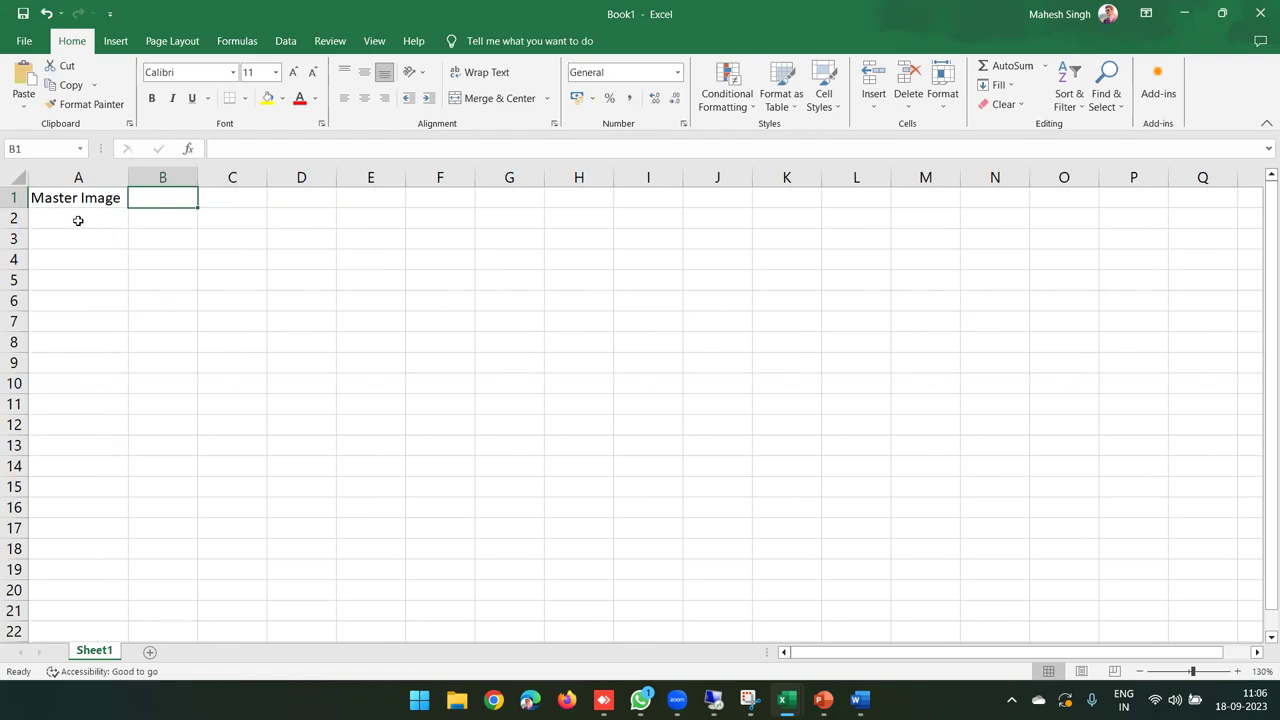
pyautogui.click(78, 220)
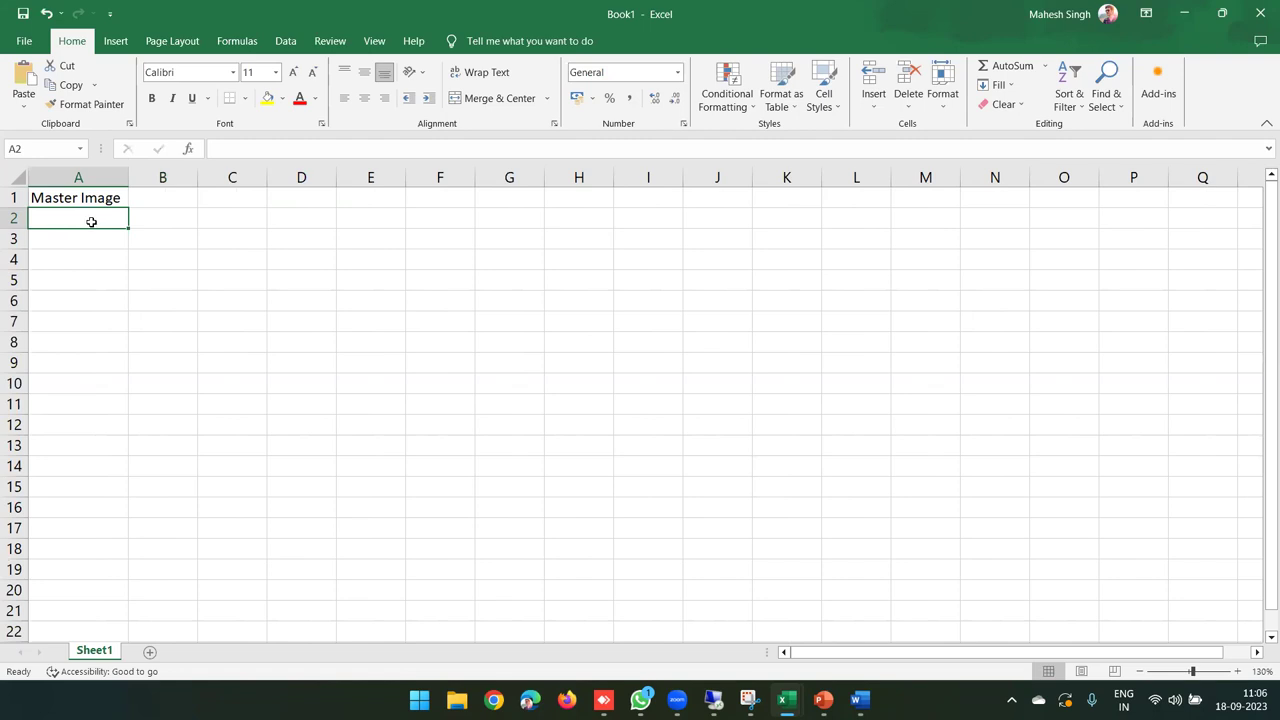
# Enter 'With all the rquired App' in A2 and refit column A
pyautogui.write('With all the rquired ')
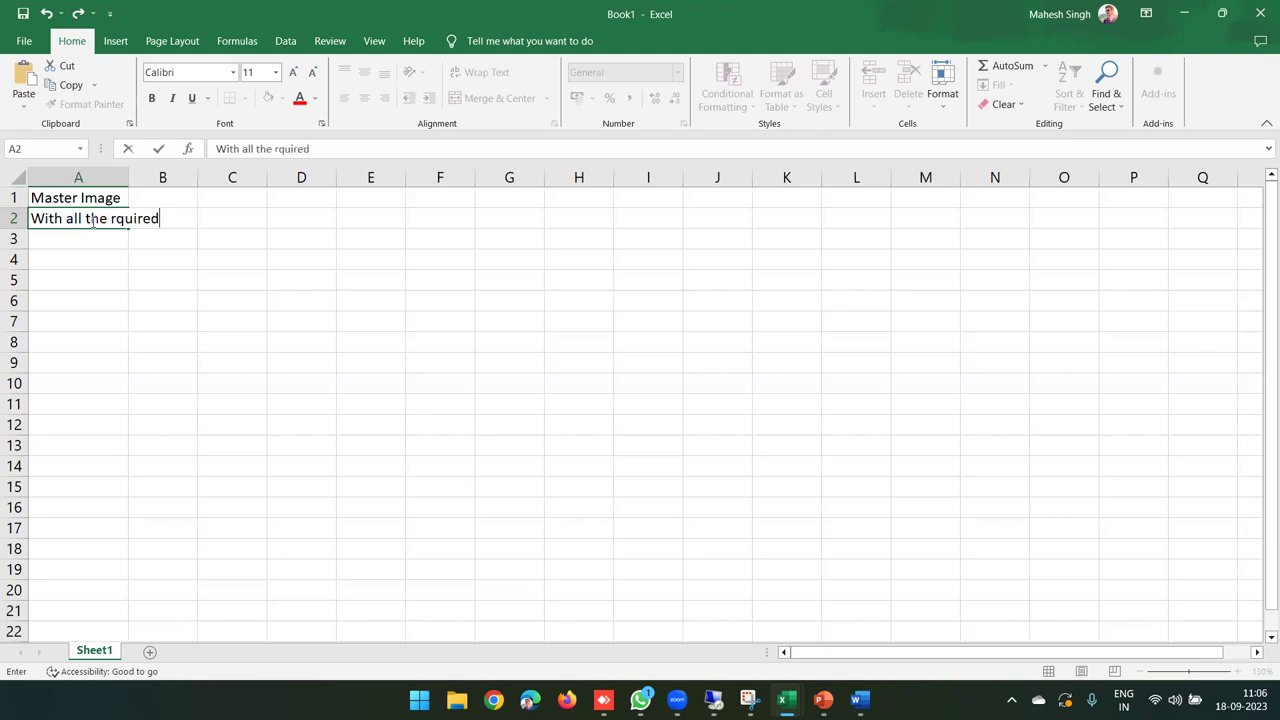
pyautogui.write('App &')
pyautogui.press('BackSpace')
pyautogui.press('BackSpace')
pyautogui.click(141, 277)
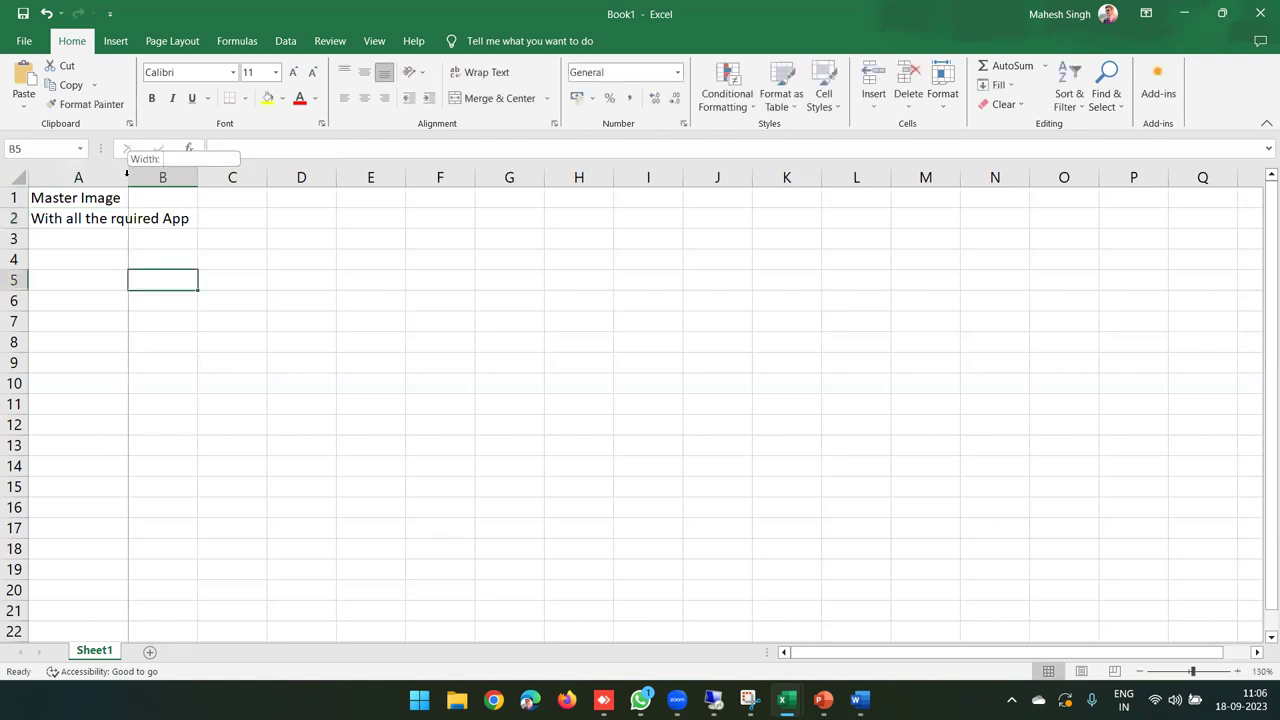
pyautogui.doubleClick(128, 177)
pyautogui.click(128, 222)
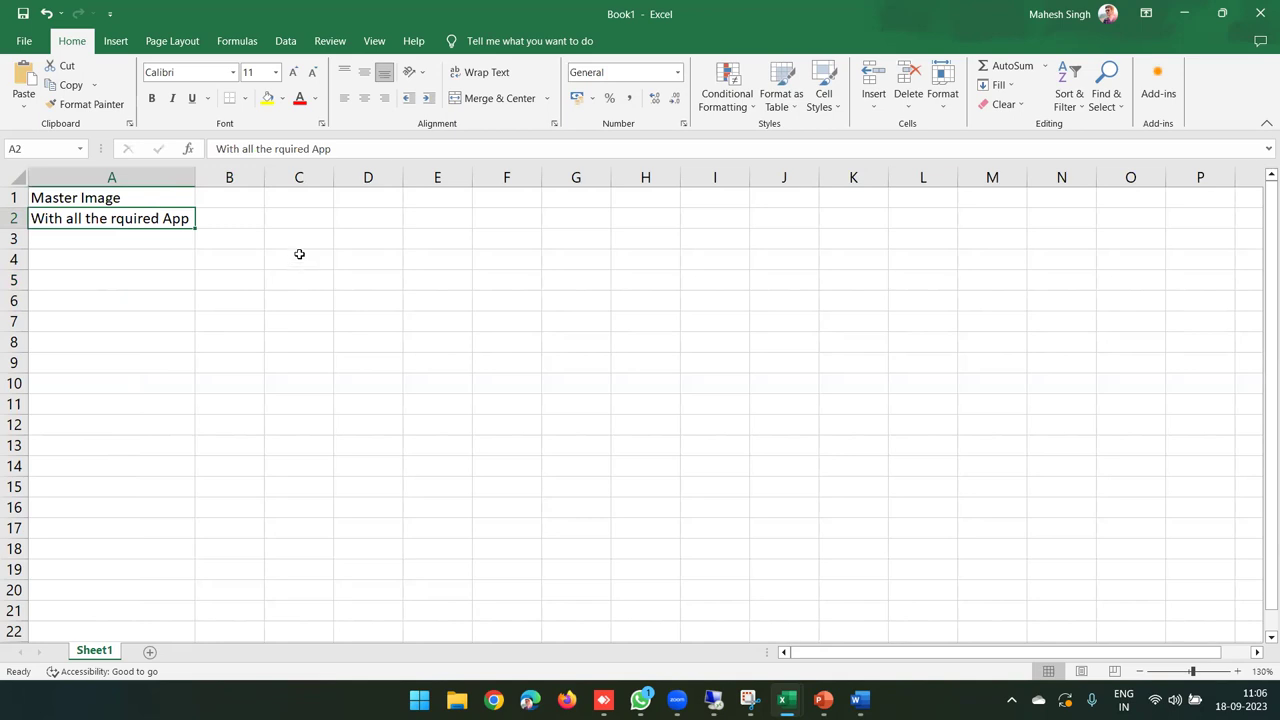
# Enter 100 in cell D1
pyautogui.click(383, 202)
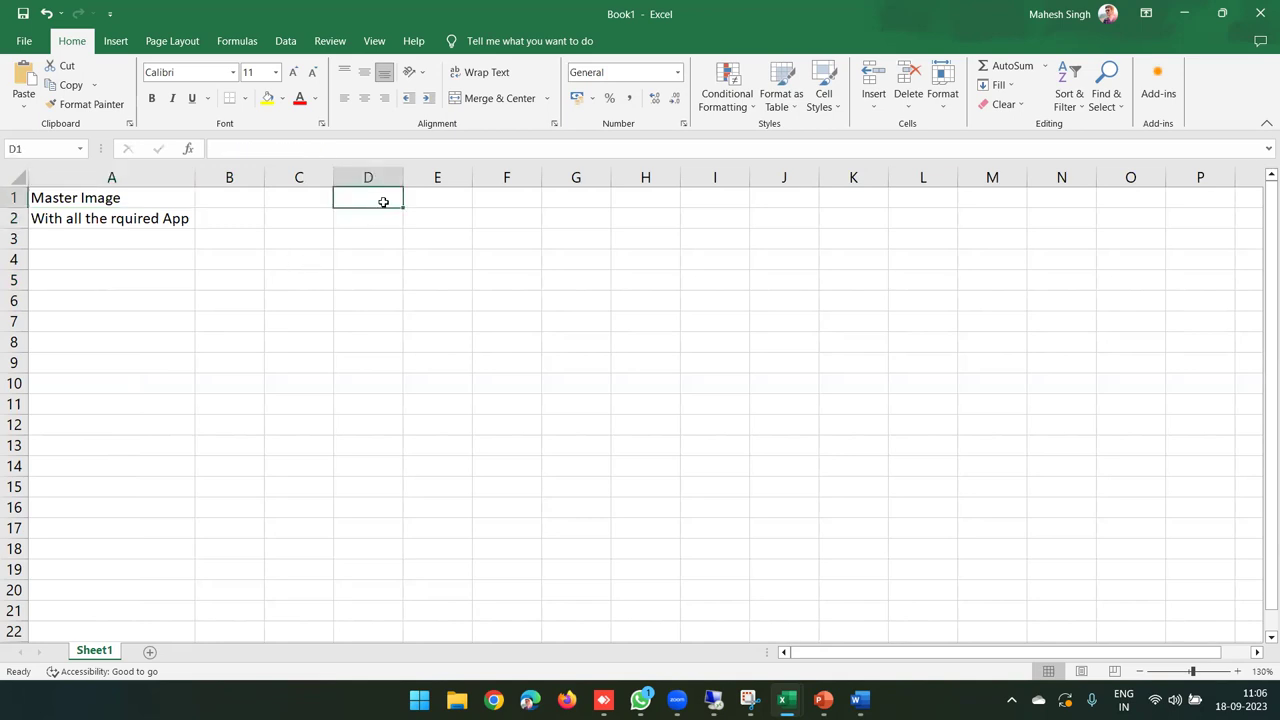
pyautogui.write('100')
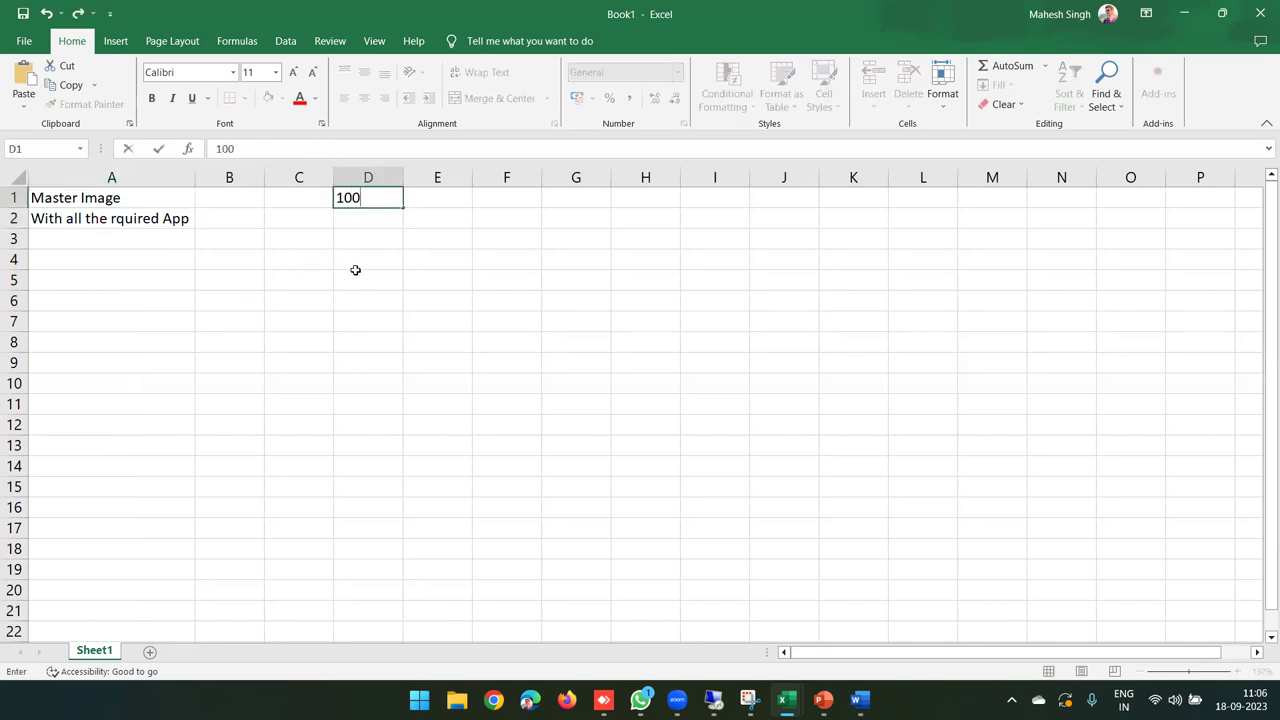
pyautogui.click(355, 270)
pyautogui.click(374, 198)
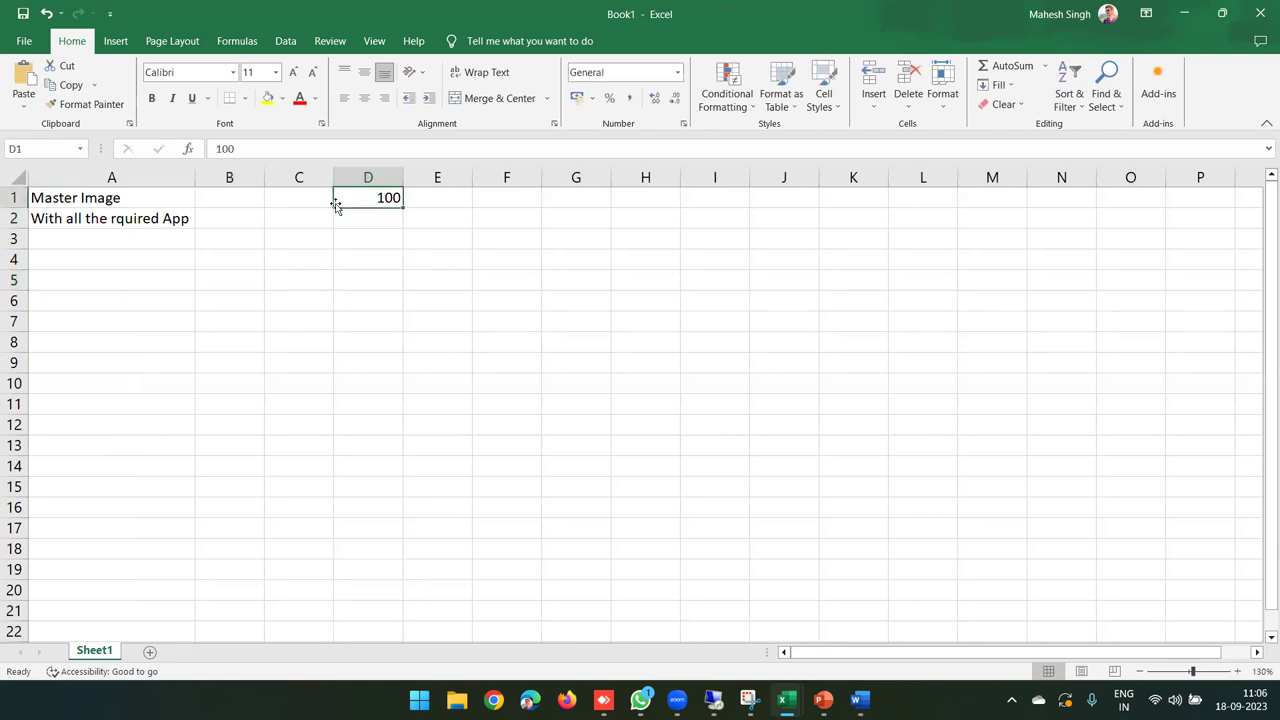
pyautogui.click(426, 201)
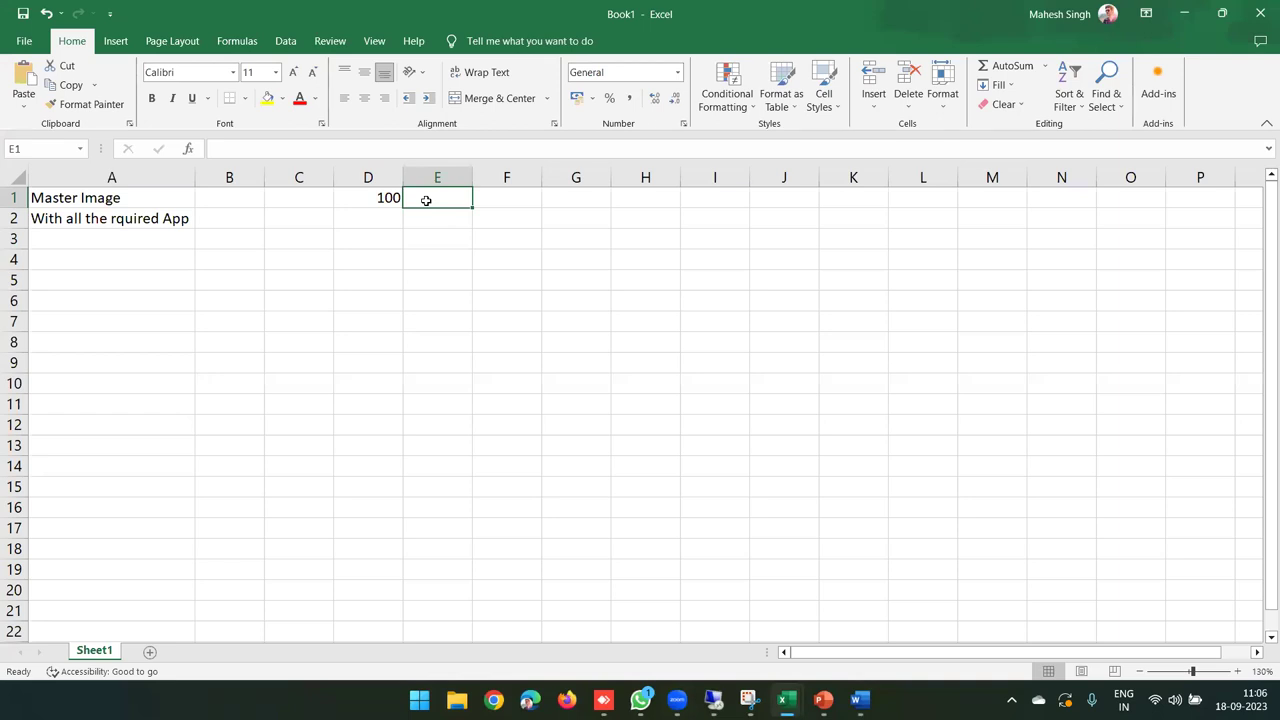
# Bold the A1:A2 text and refit column A to it
pyautogui.click(64, 218)
pyautogui.click(86, 199)
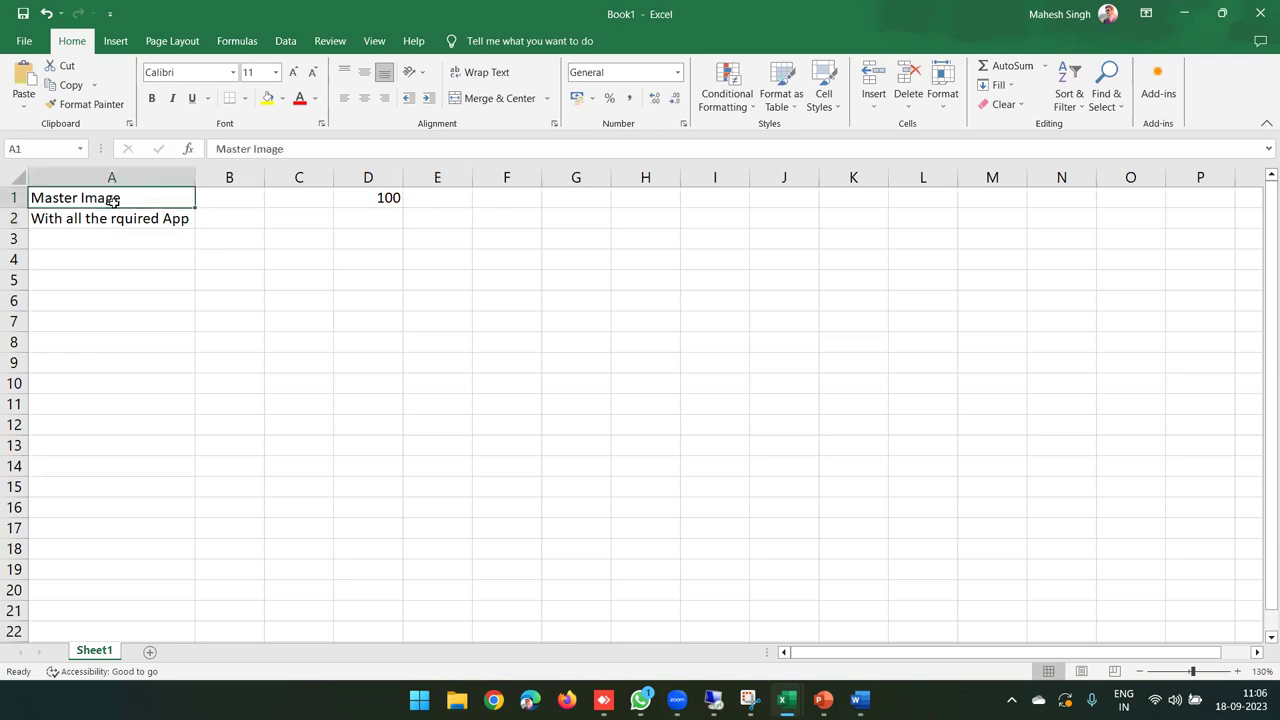
pyautogui.click(388, 199)
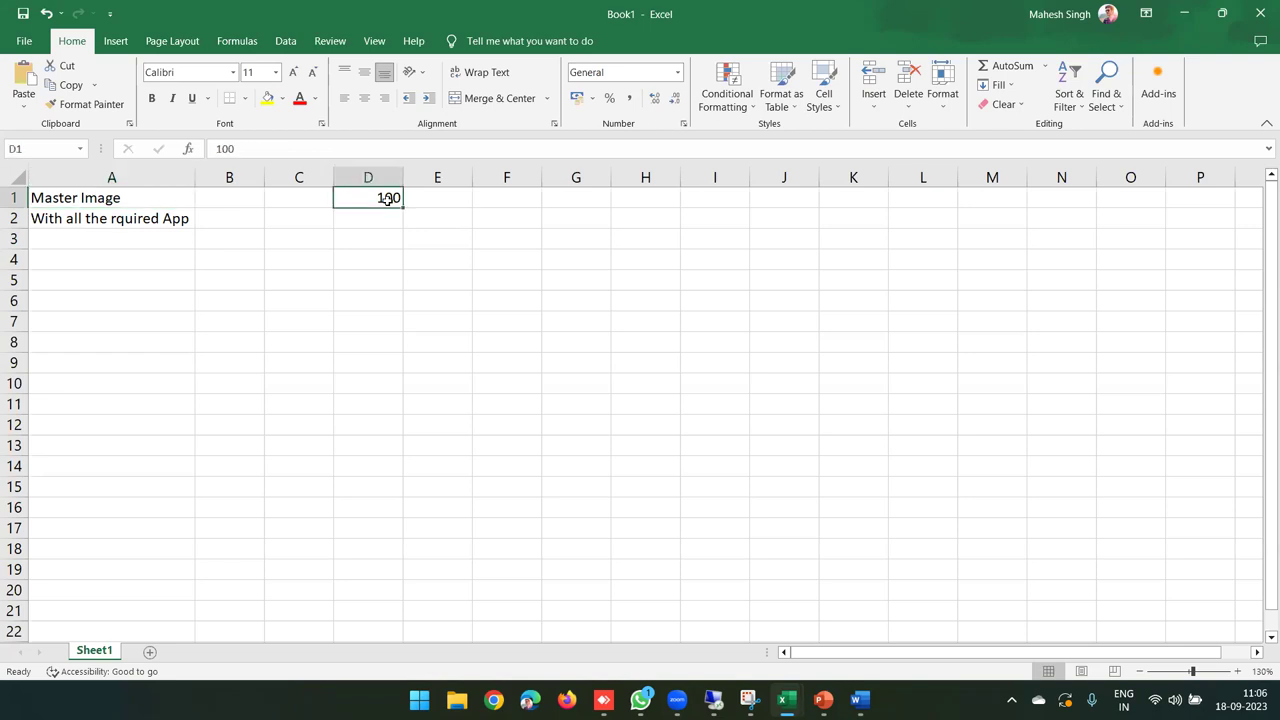
pyautogui.click(122, 197)
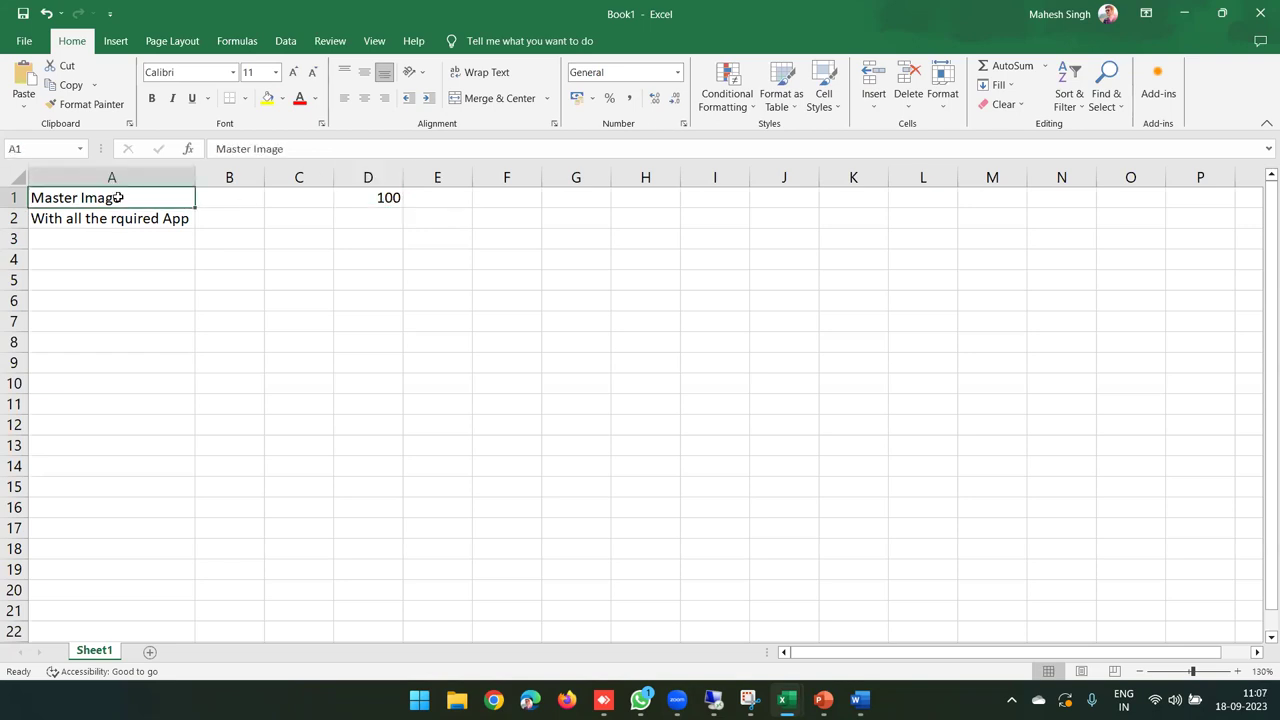
pyautogui.hotkey('shift', 'Down')
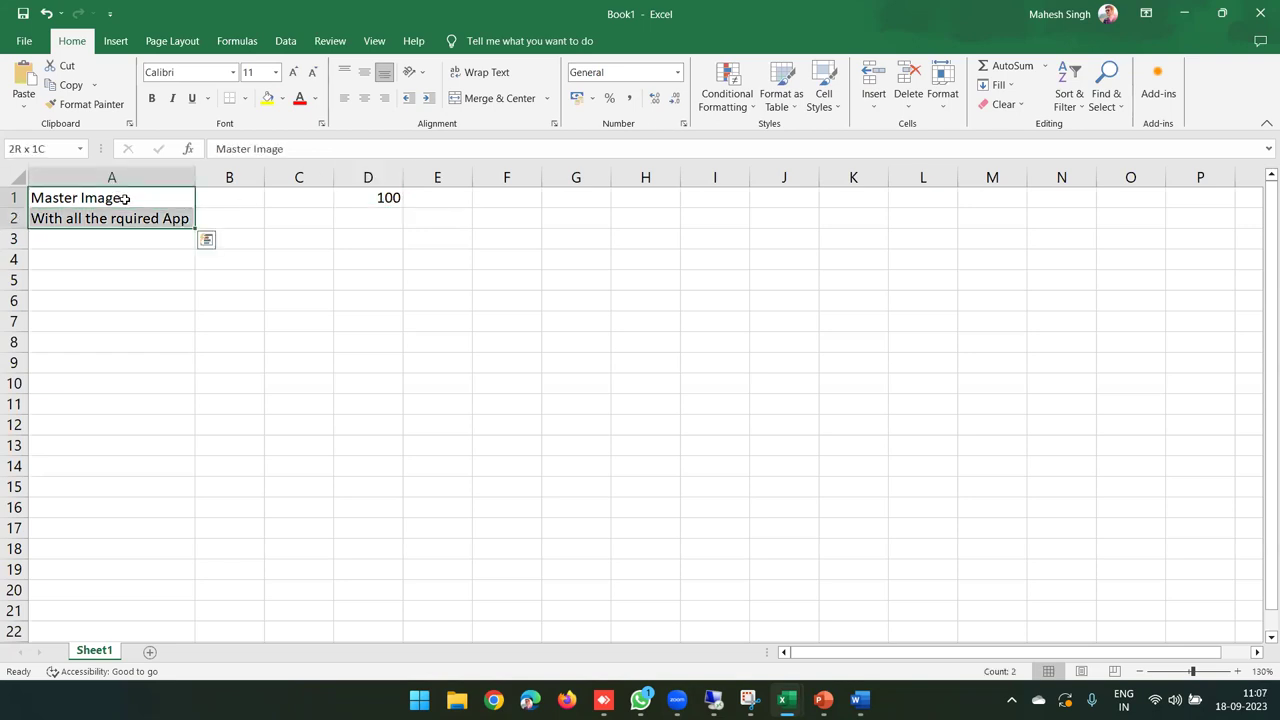
pyautogui.hotkey('ctrl', 'b')
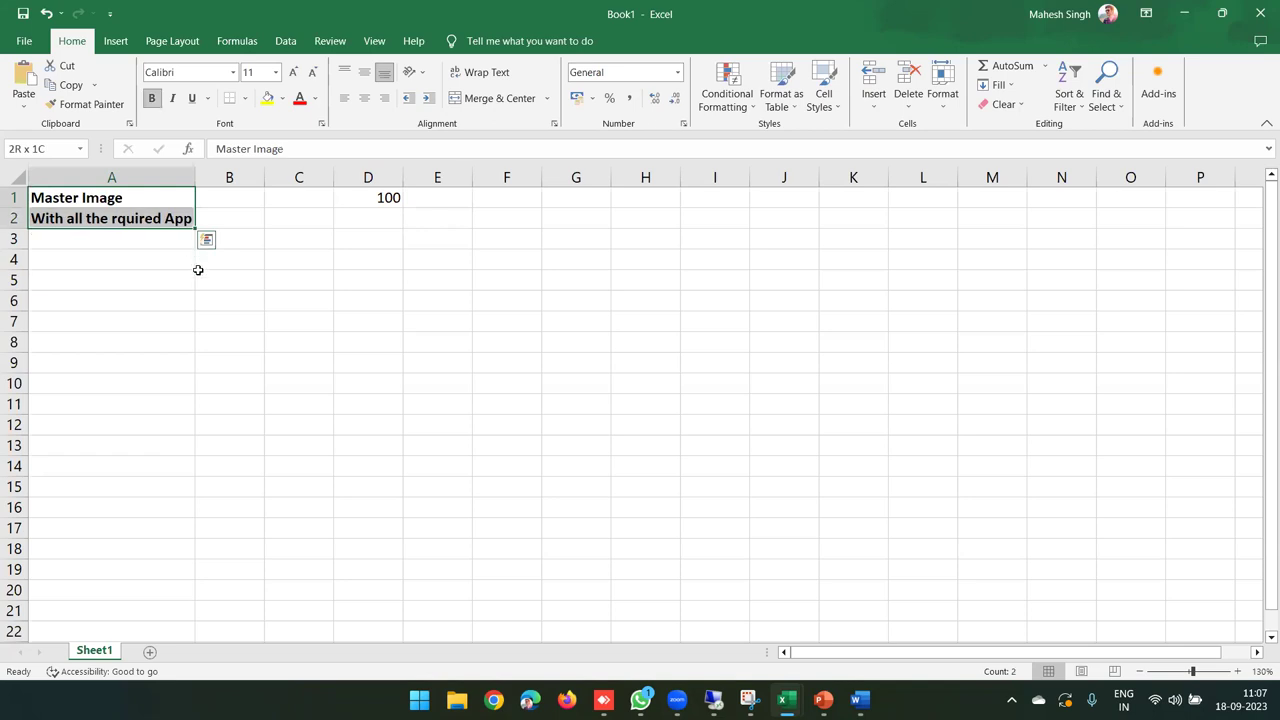
pyautogui.click(198, 271)
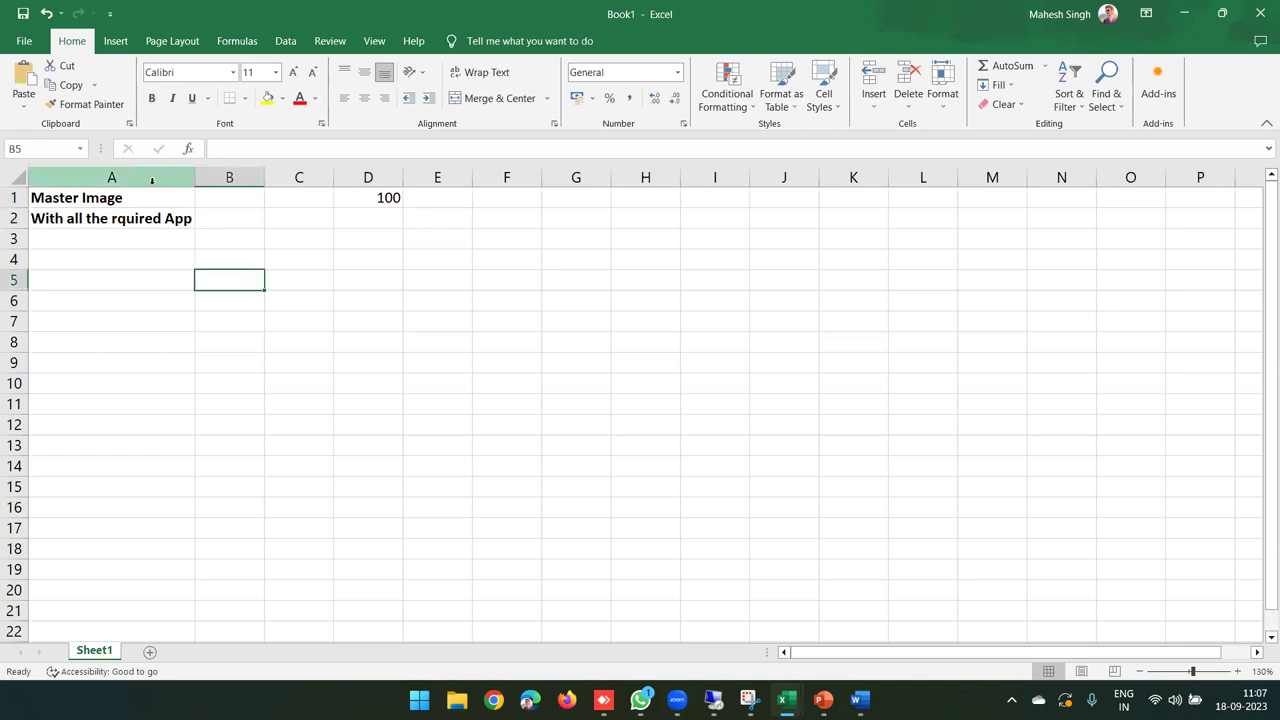
pyautogui.doubleClick(192, 180)
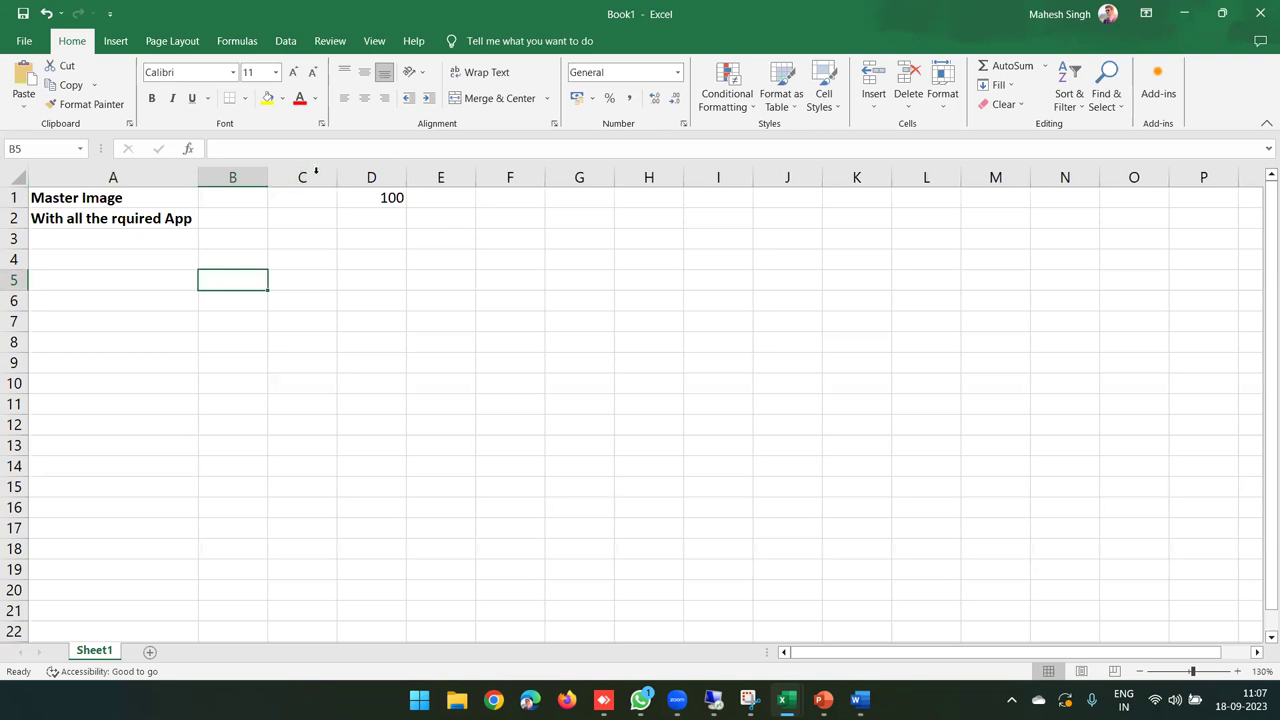
pyautogui.click(305, 246)
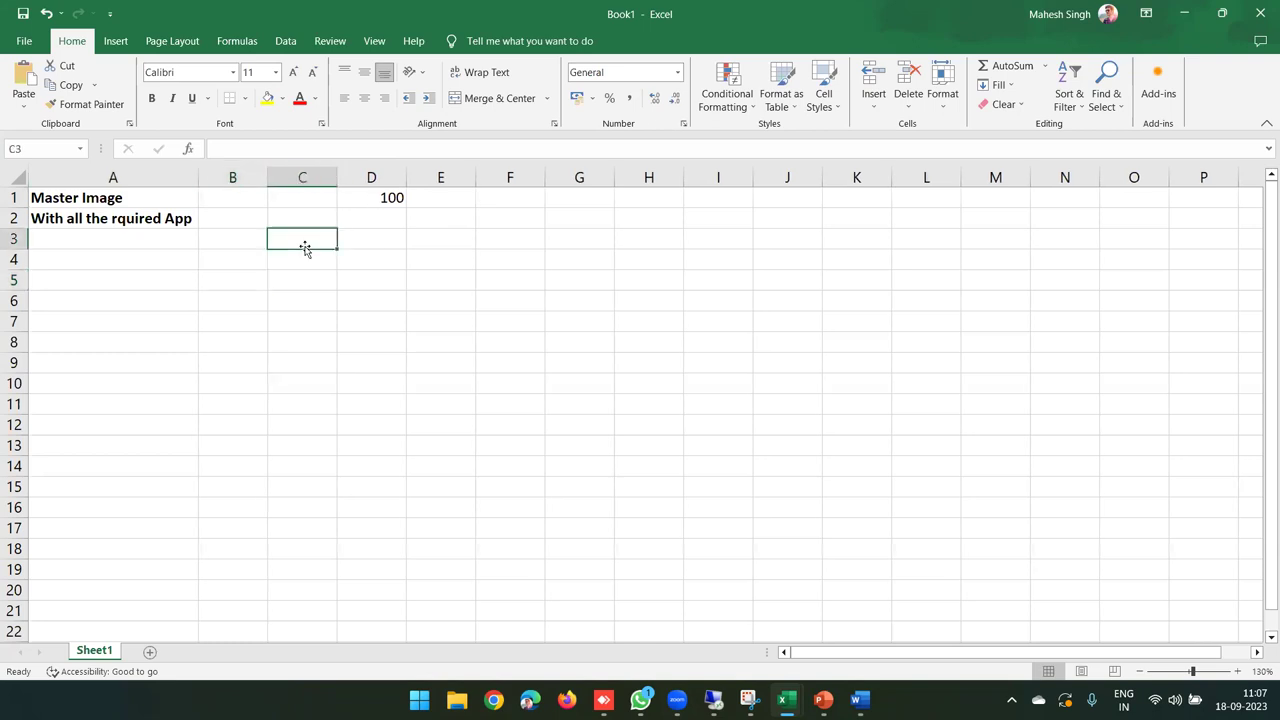
pyautogui.write('Hr')
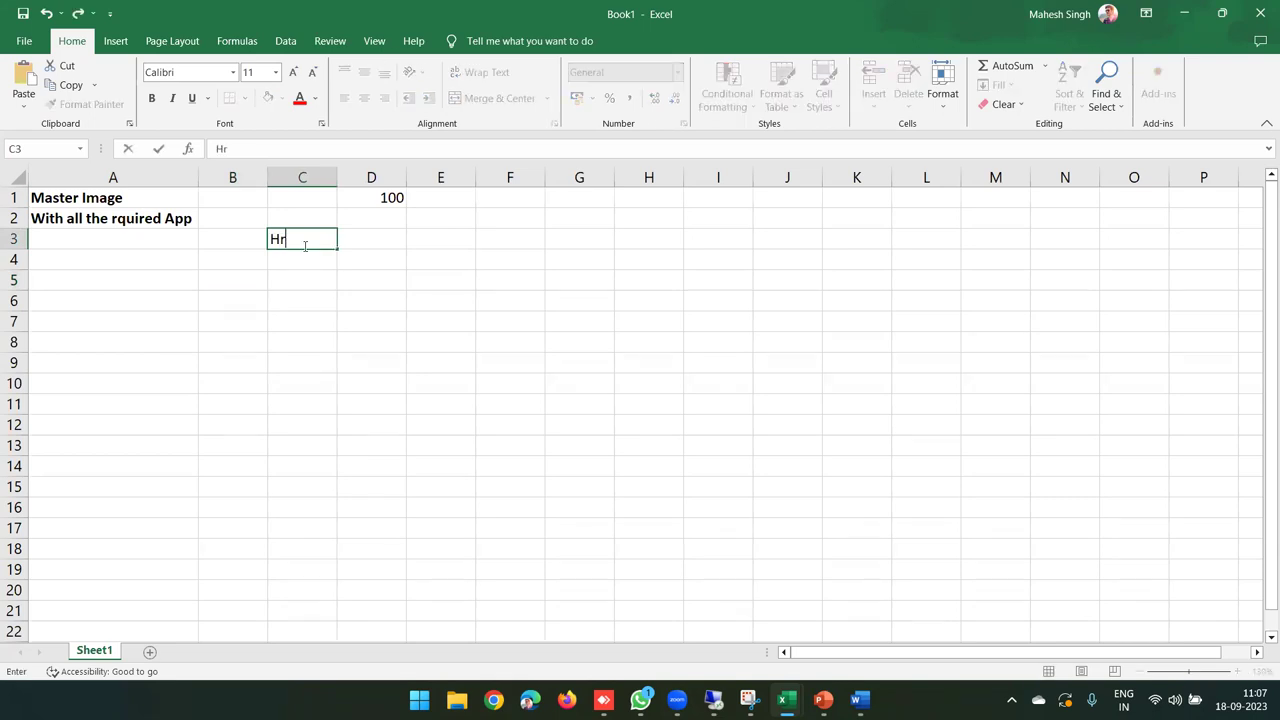
pyautogui.press('Return')
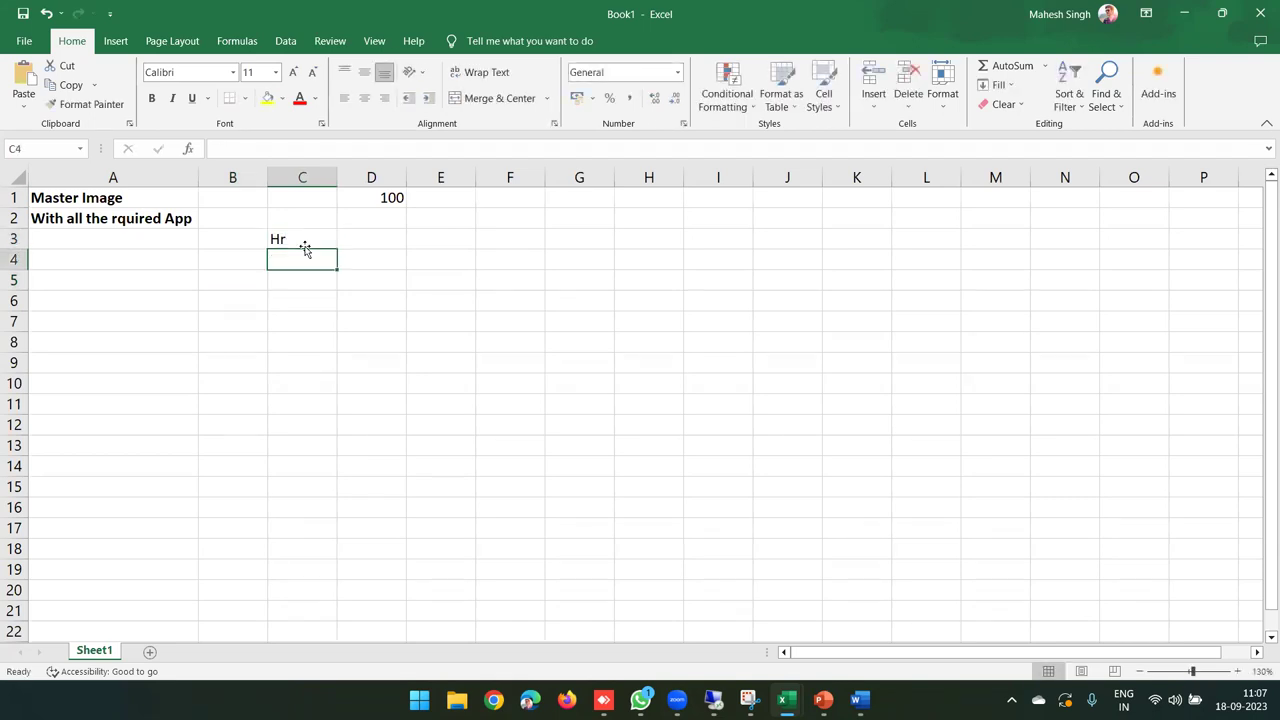
pyautogui.write('FIN')
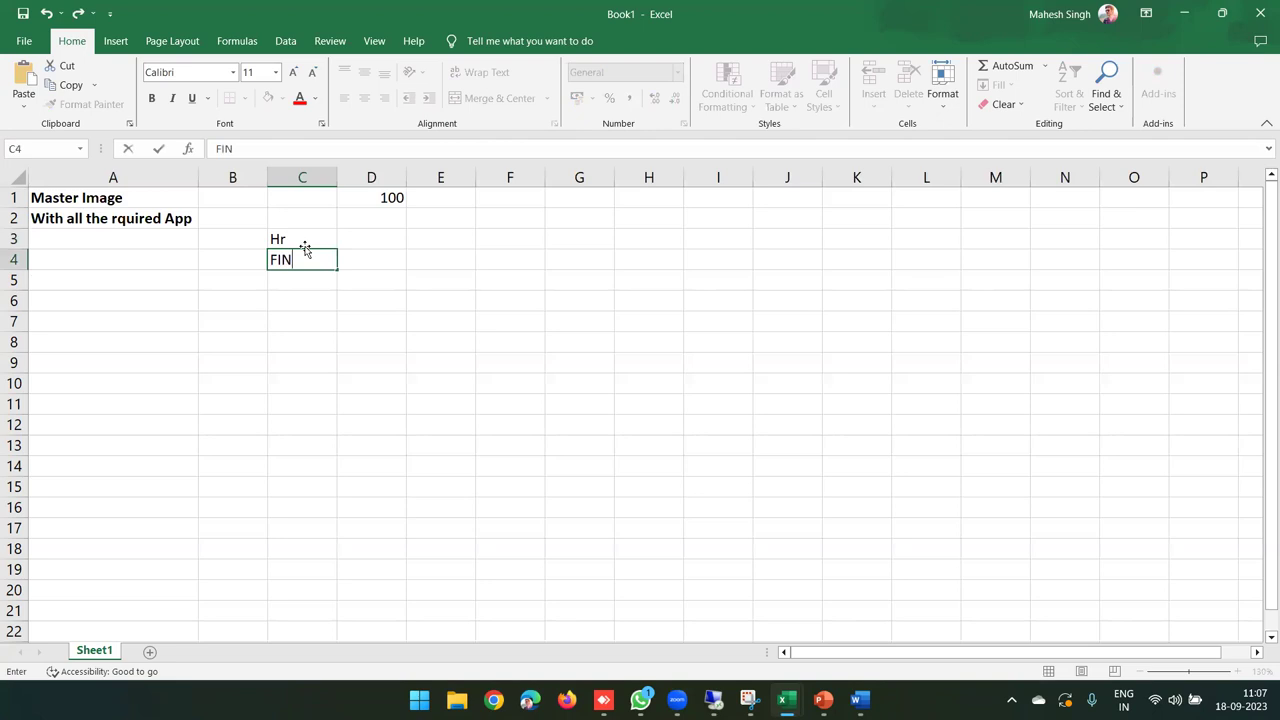
pyautogui.press('Return')
pyautogui.write('IT')
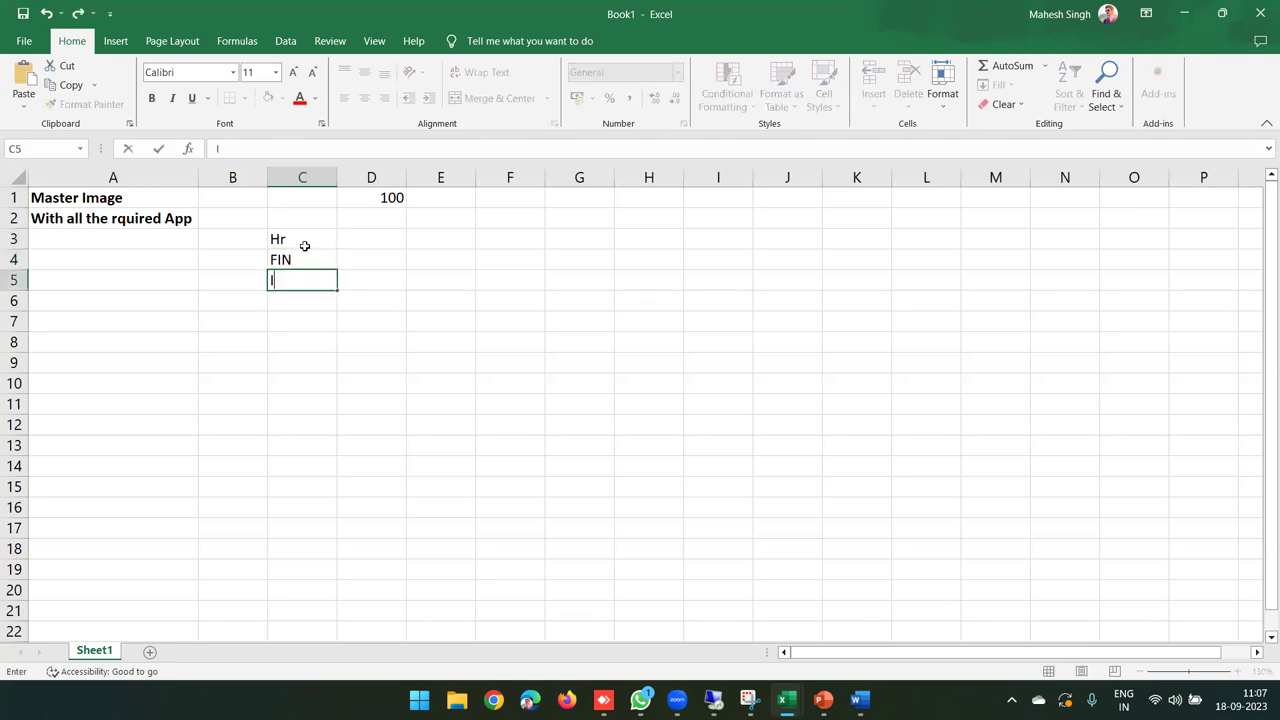
pyautogui.press('Return')
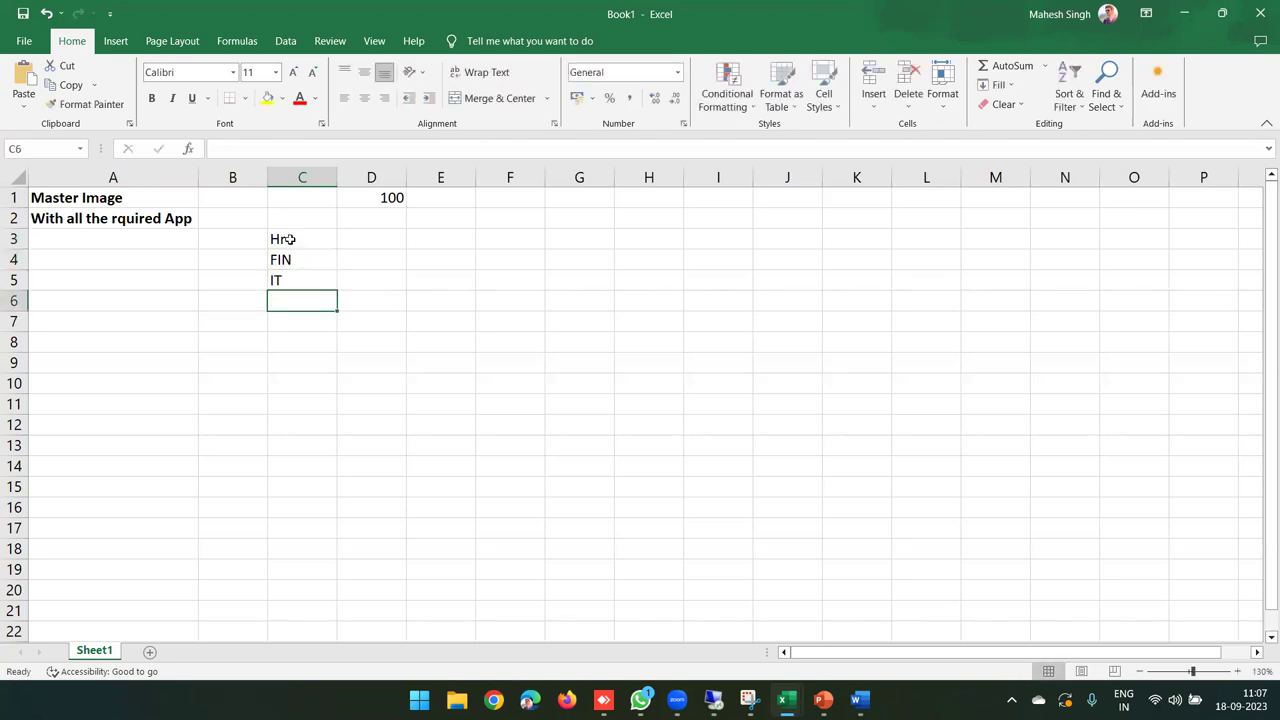
pyautogui.click(286, 239)
pyautogui.write('HR')
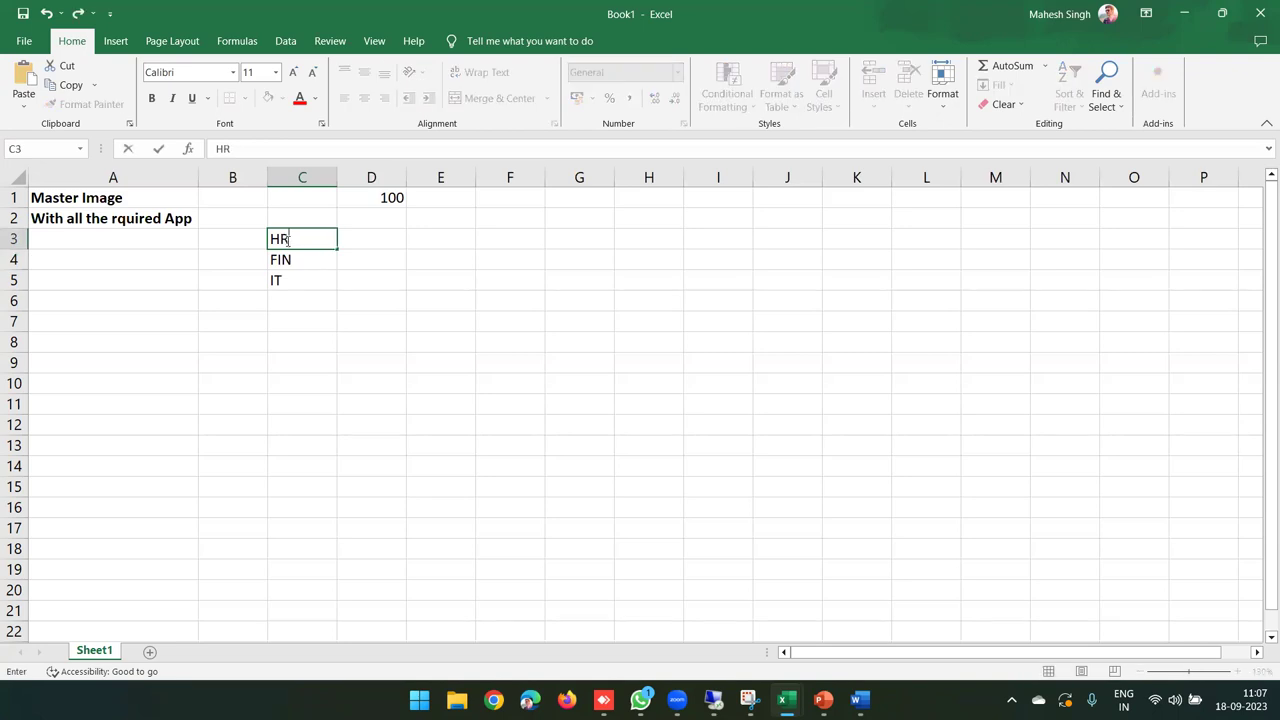
pyautogui.press('Return')
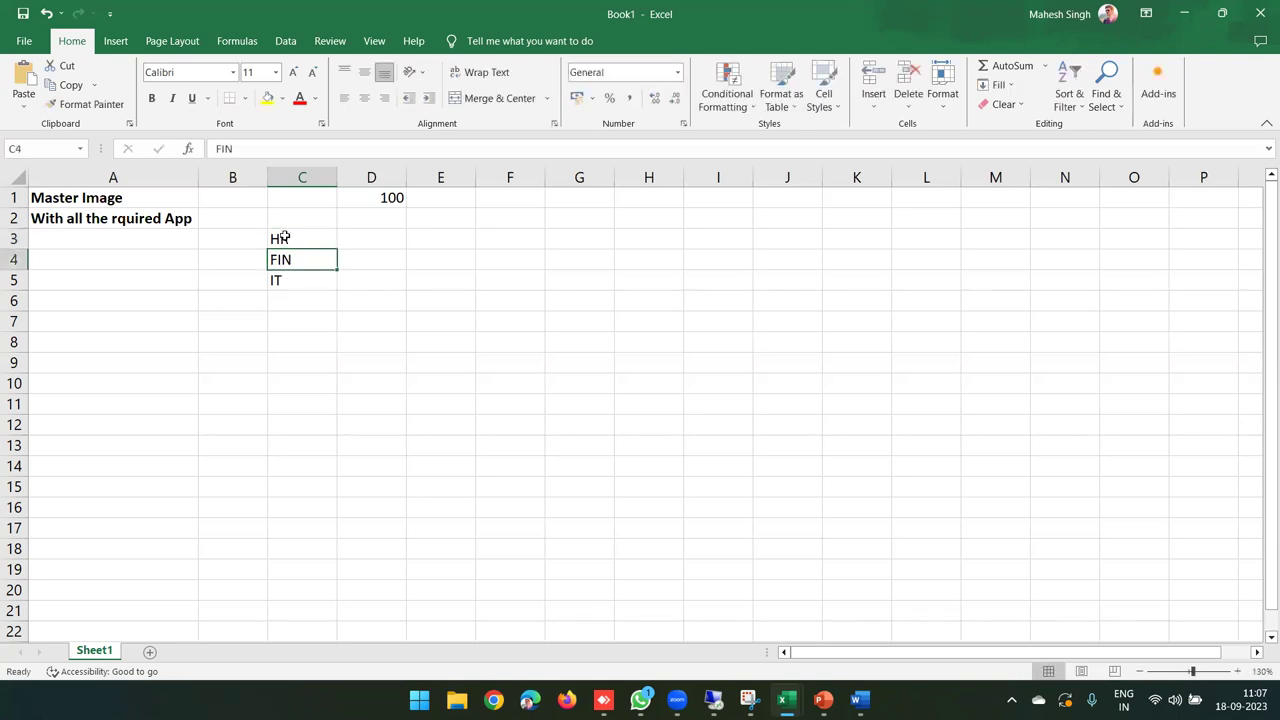
pyautogui.click(286, 239)
pyautogui.click(288, 259)
pyautogui.click(291, 280)
pyautogui.click(280, 240)
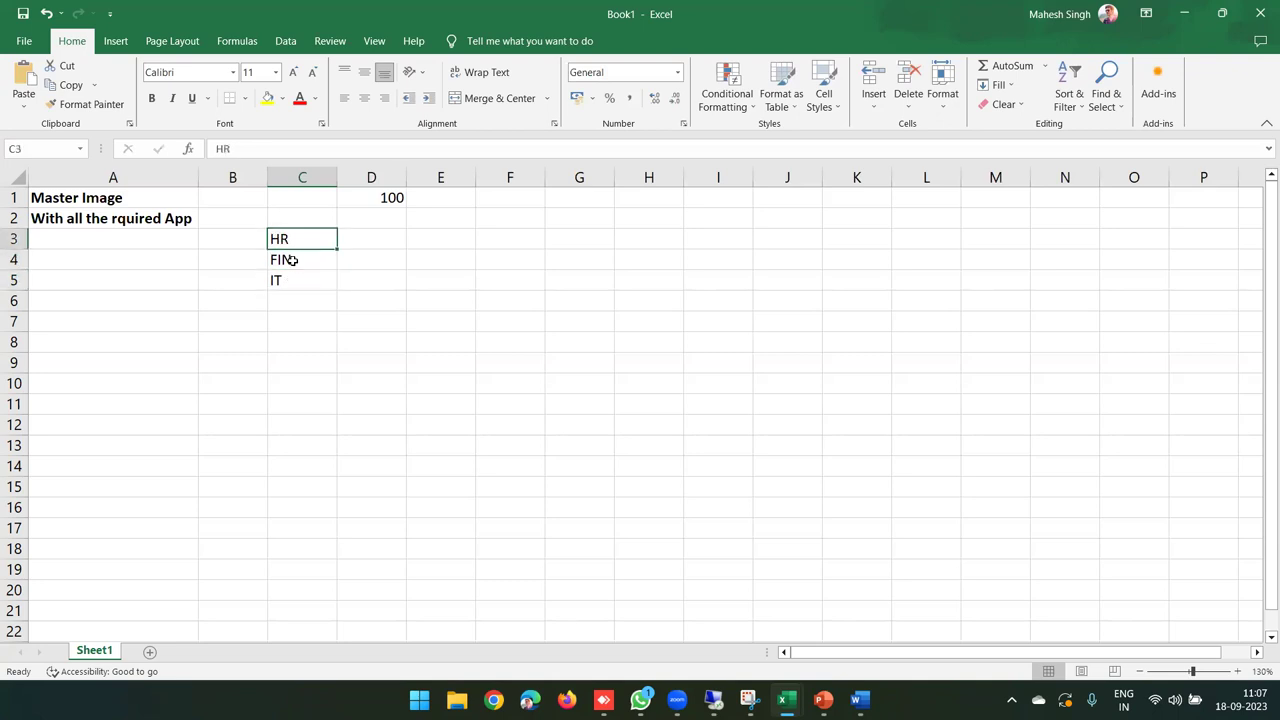
pyautogui.click(289, 283)
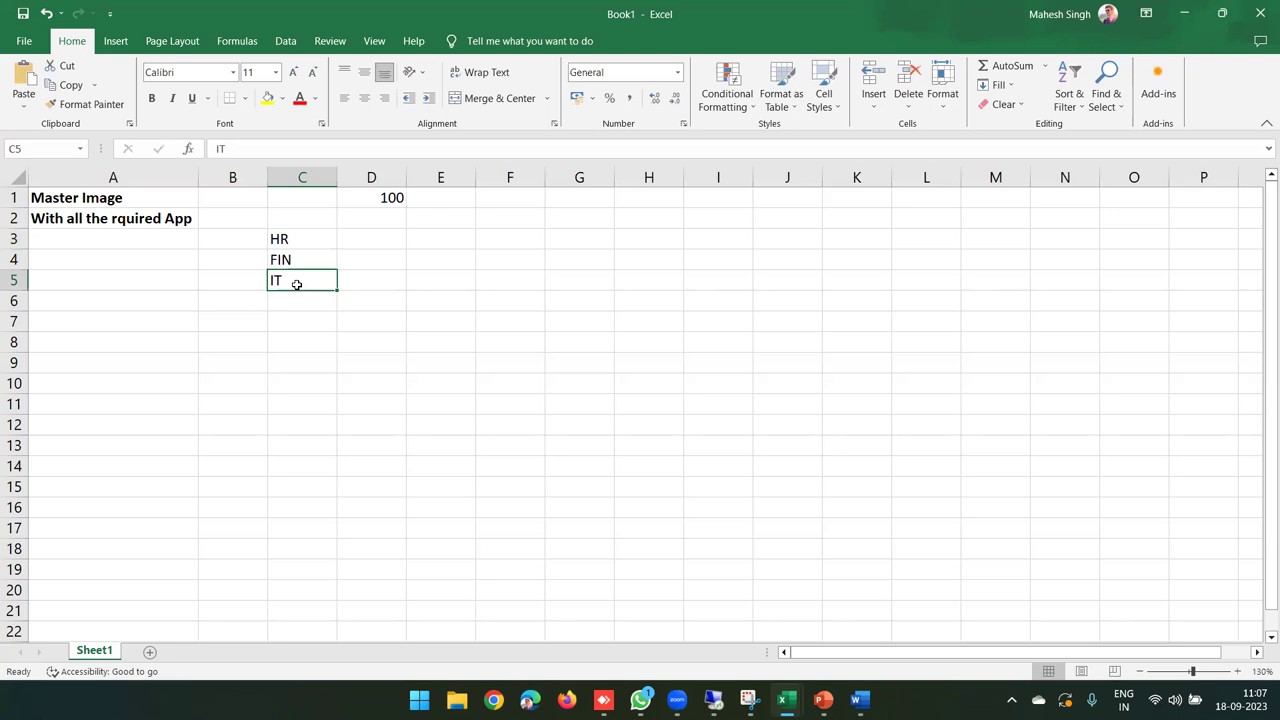
pyautogui.click(285, 240)
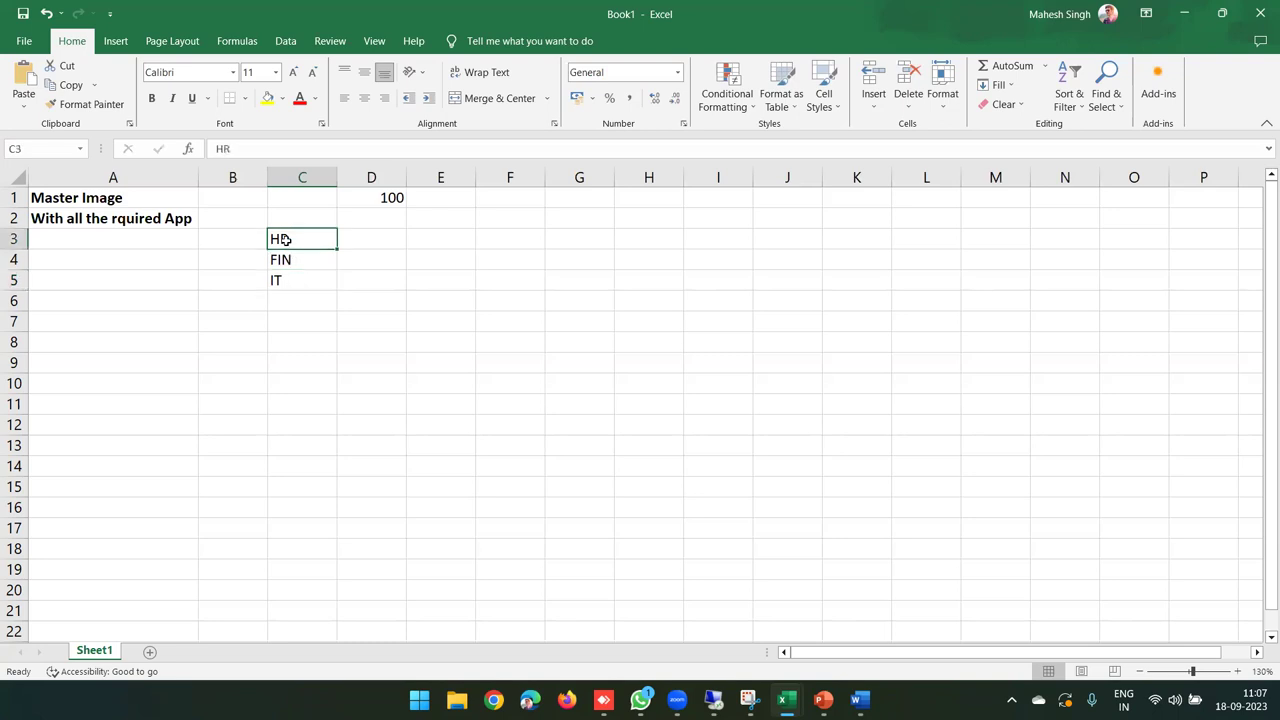
pyautogui.click(295, 261)
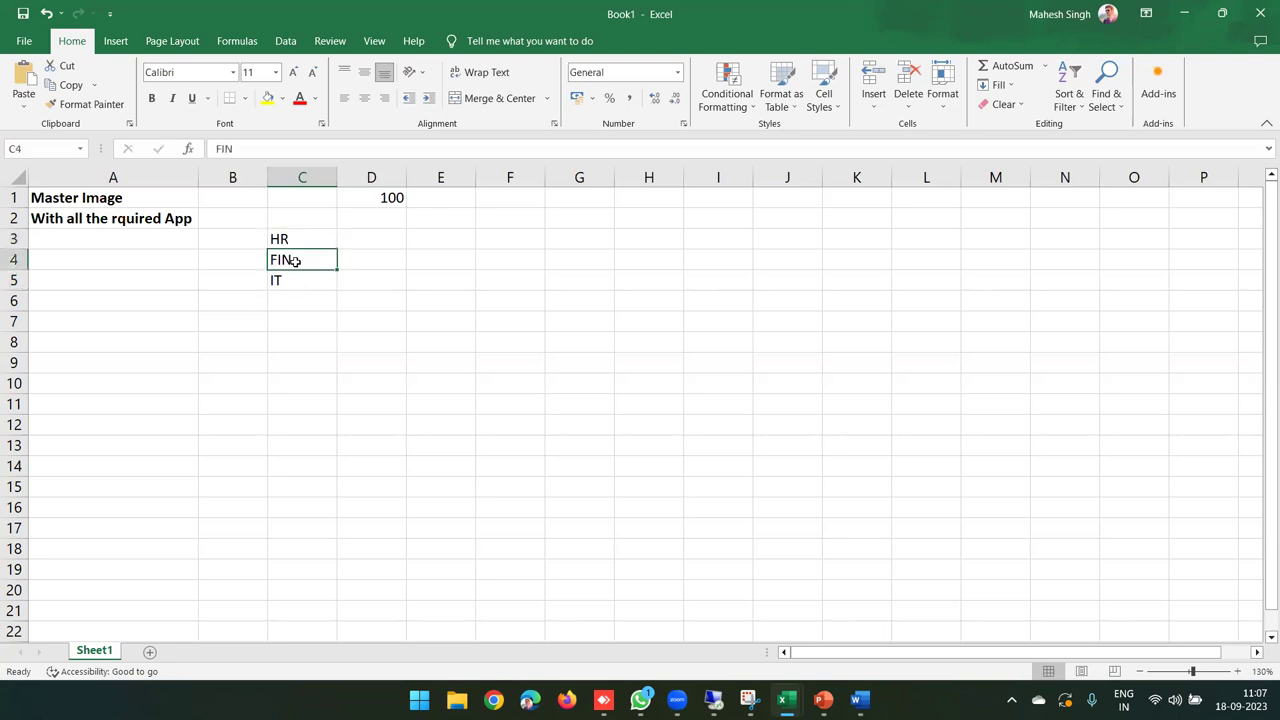
pyautogui.click(289, 278)
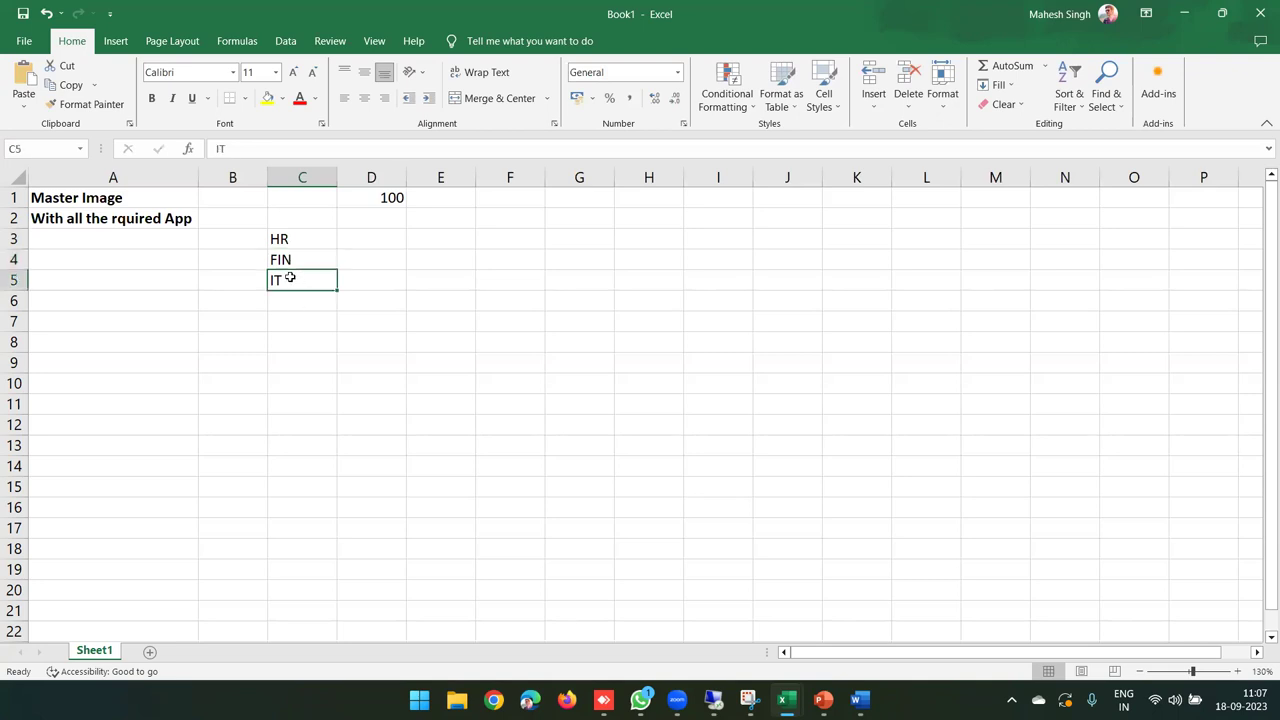
pyautogui.click(100, 282)
pyautogui.click(280, 281)
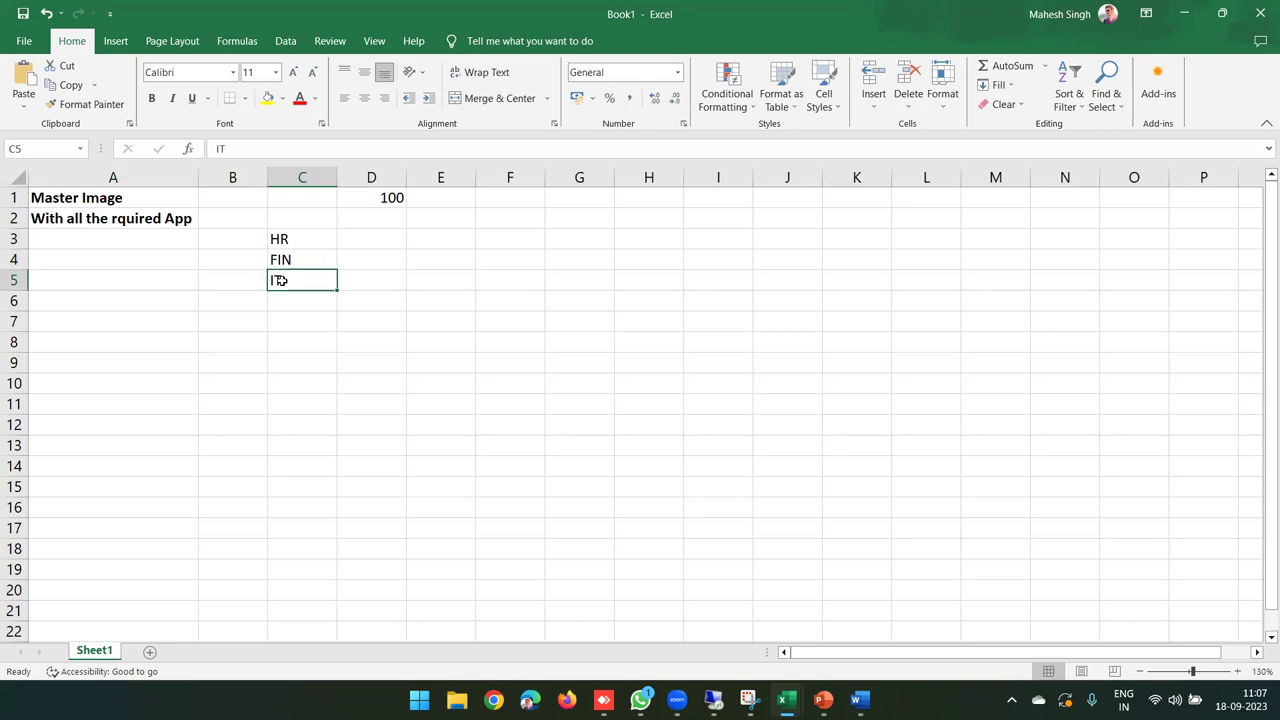
pyautogui.click(126, 281)
pyautogui.click(288, 281)
pyautogui.click(131, 283)
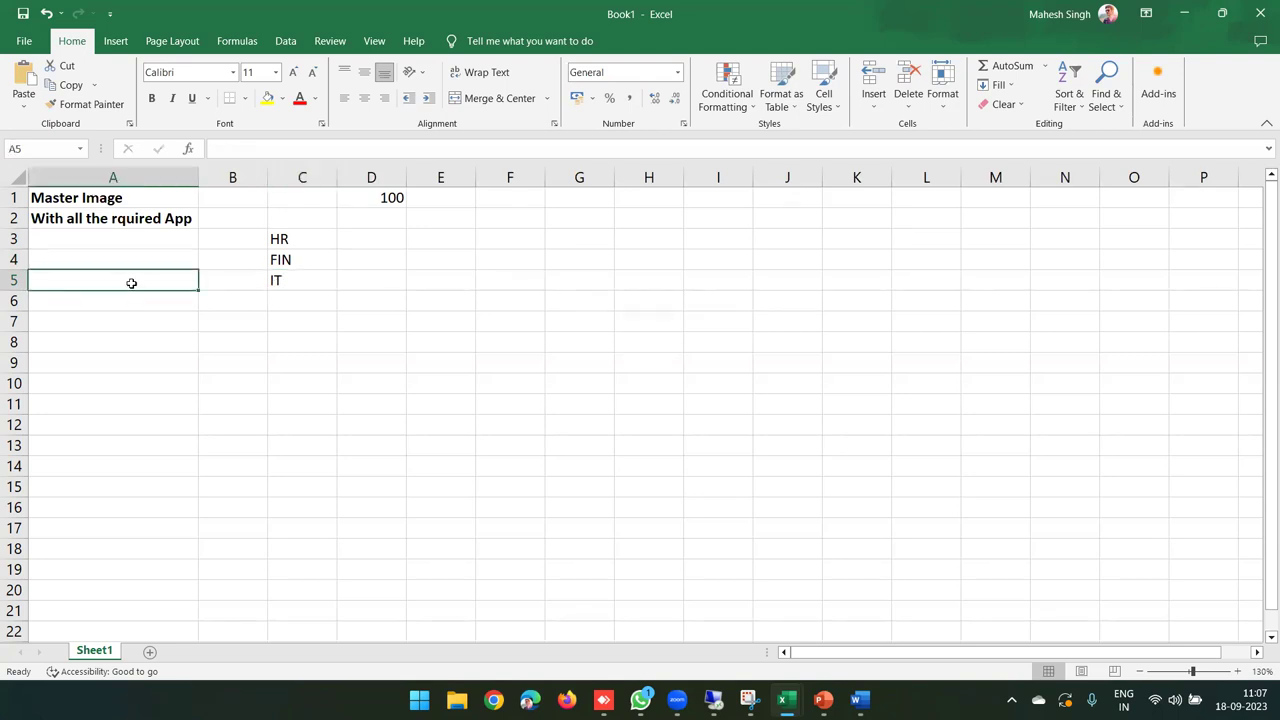
pyautogui.click(276, 281)
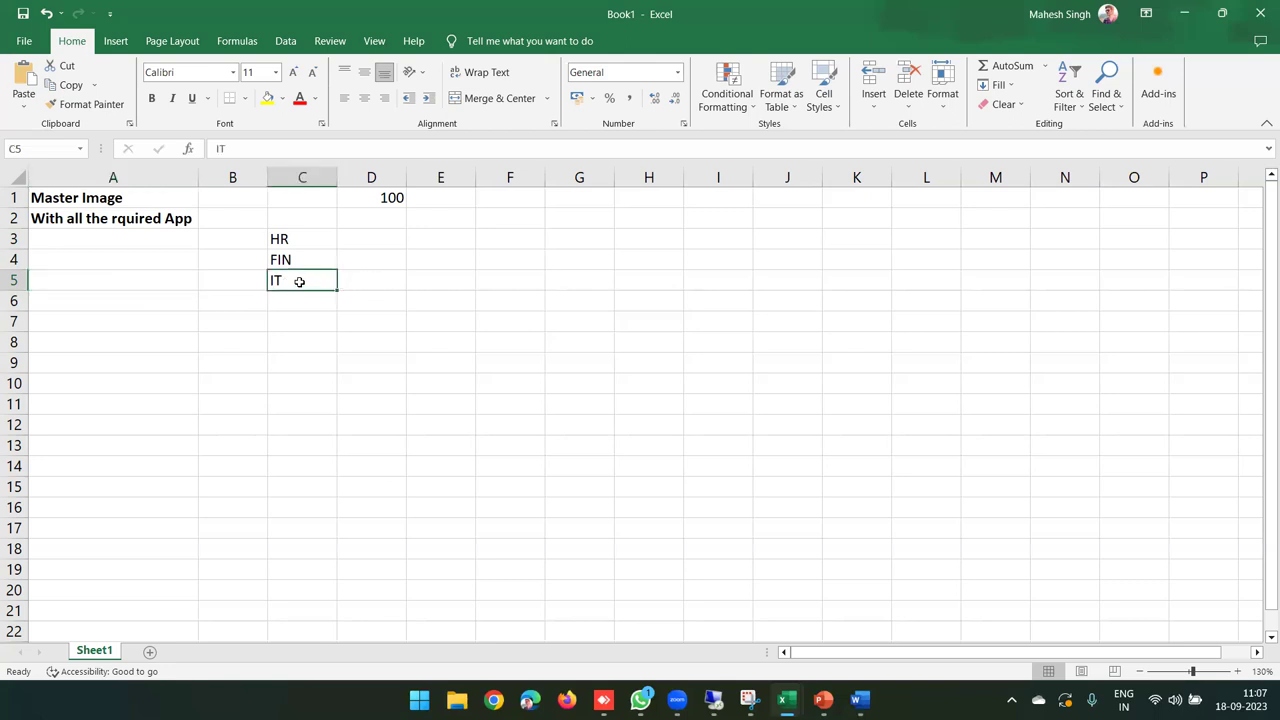
pyautogui.click(66, 282)
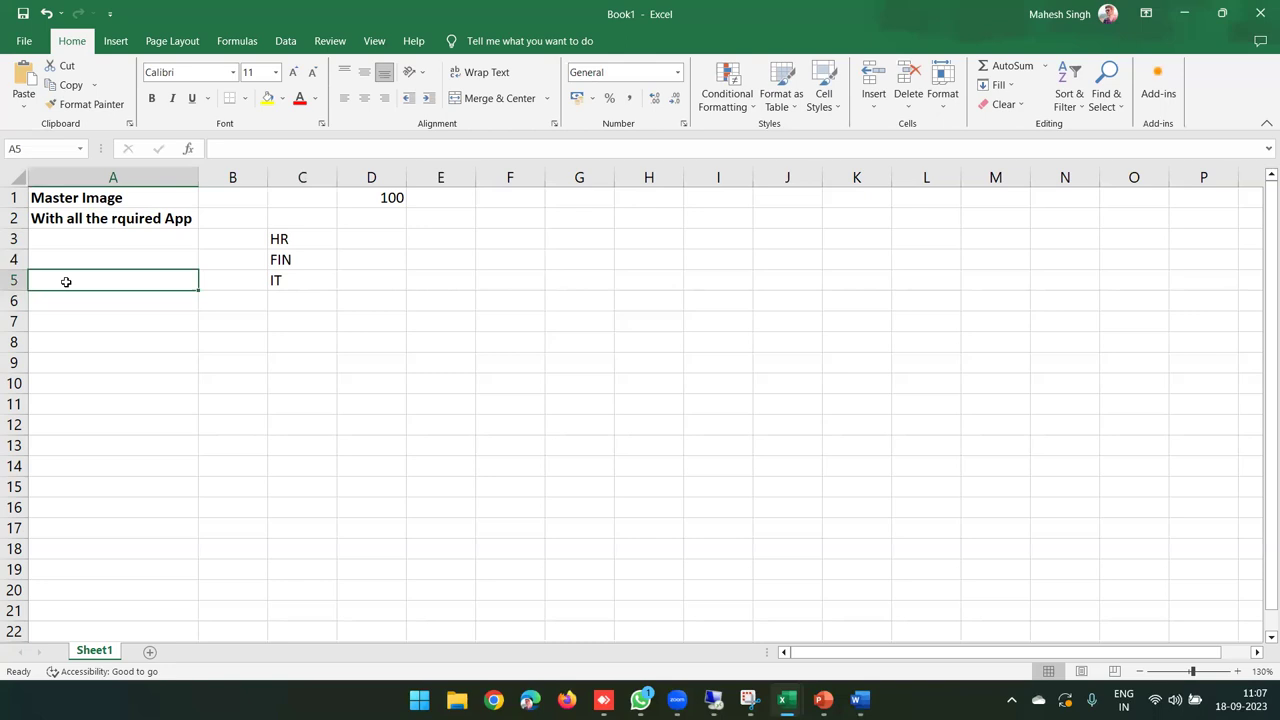
# Enter MST-HR in A3 and MST-IT in A4
pyautogui.click(114, 249)
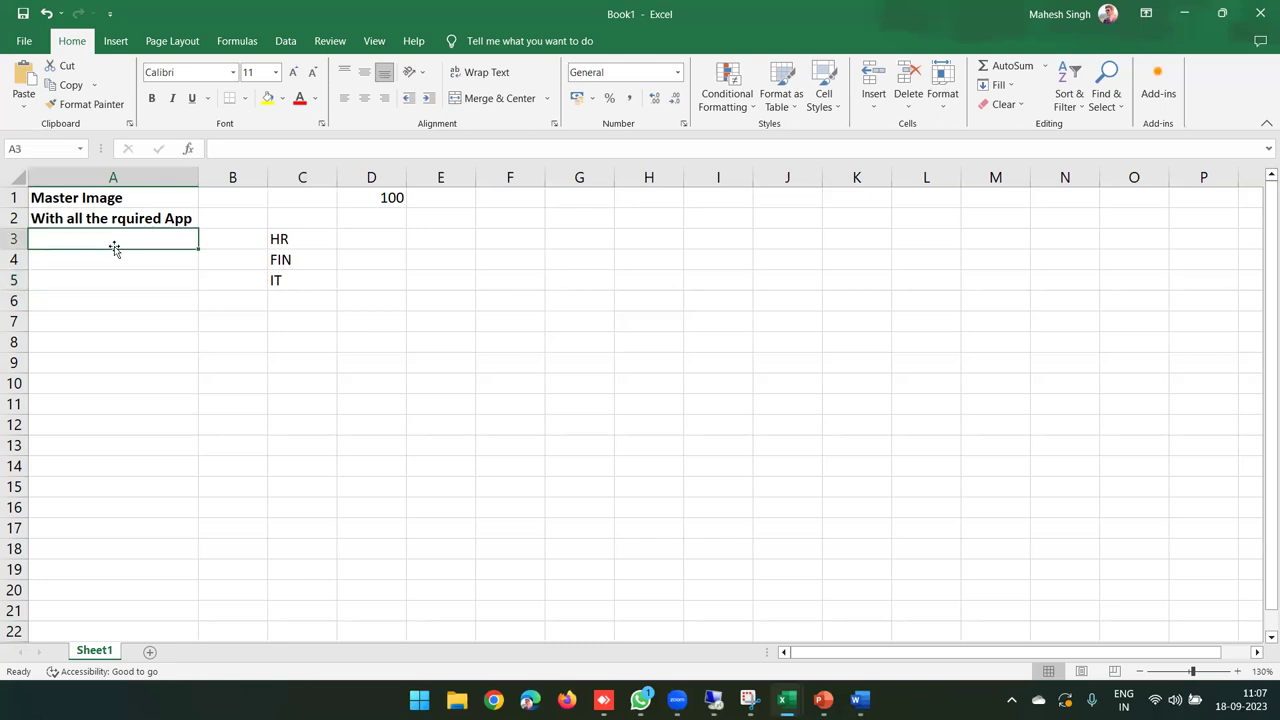
pyautogui.write('MST-HR')
pyautogui.press('Return')
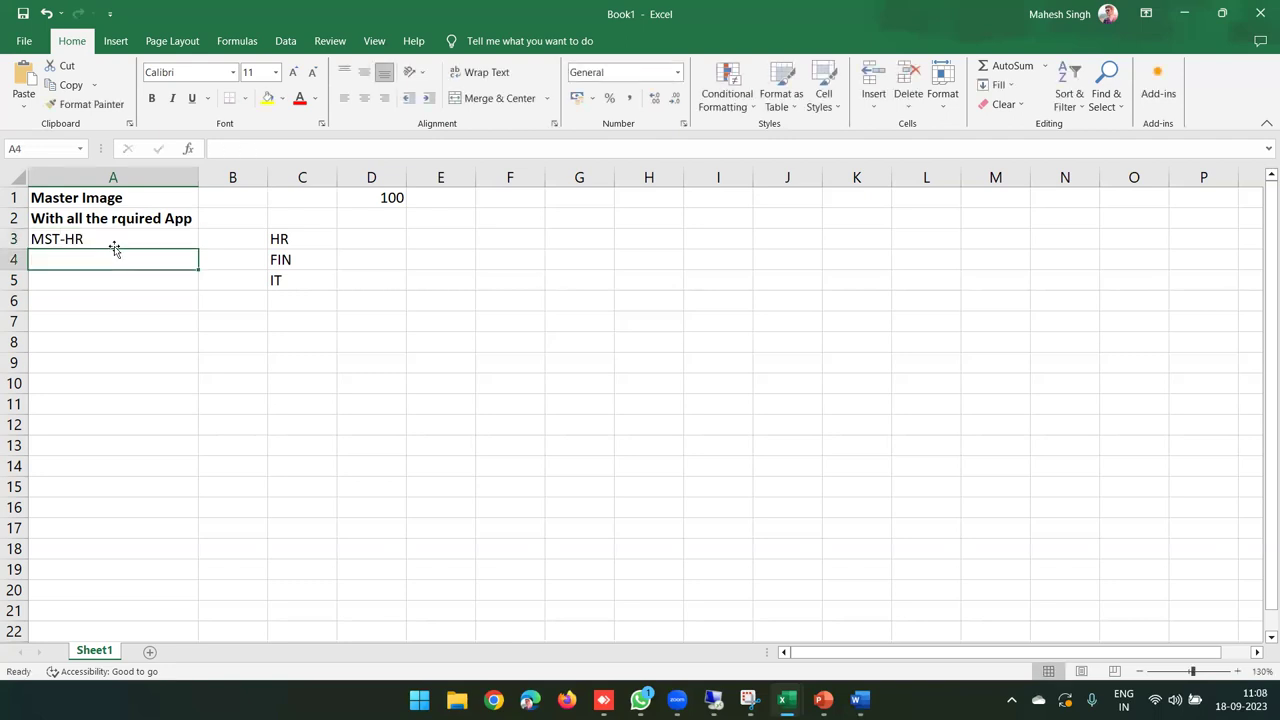
pyautogui.write('MST-')
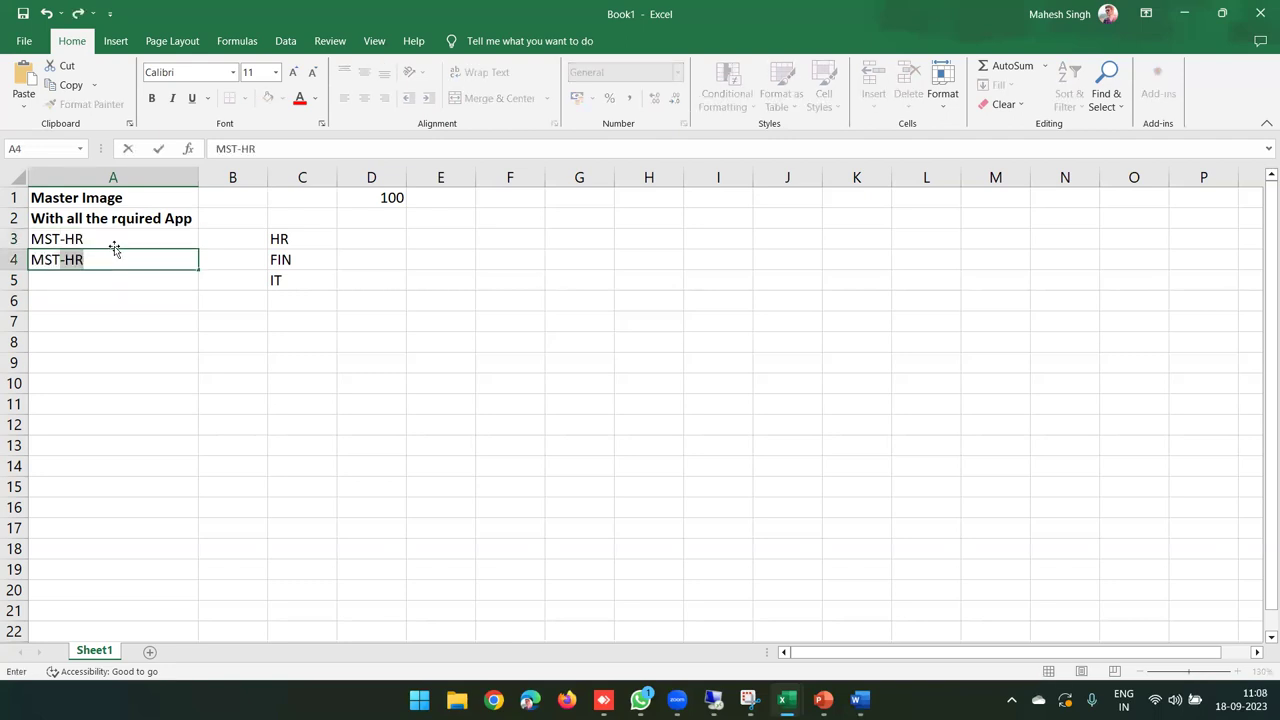
pyautogui.write('IT')
pyautogui.press('Return')
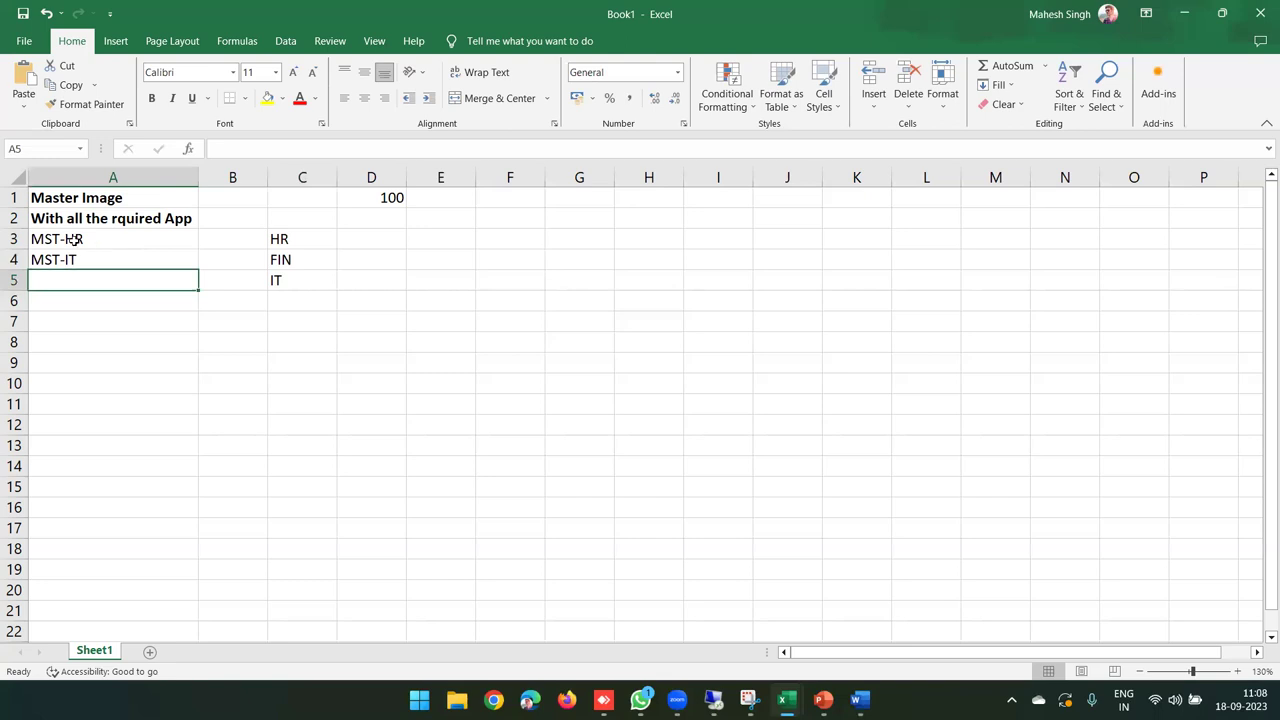
# Select A3:A5, then close Book1 without saving
pyautogui.click(75, 240)
pyautogui.hotkey('shift', 'Down')
pyautogui.hotkey('shift', 'Down')
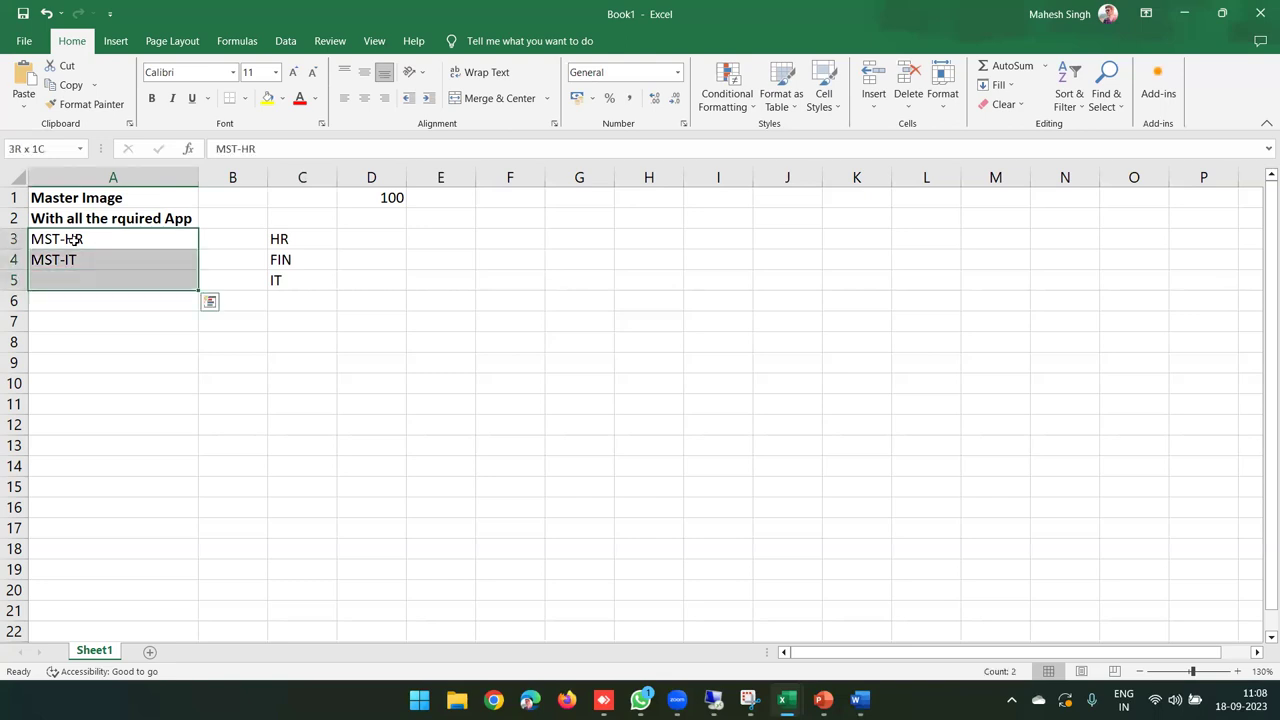
pyautogui.hotkey('shift', 'Right')
pyautogui.hotkey('shift', 'Right')
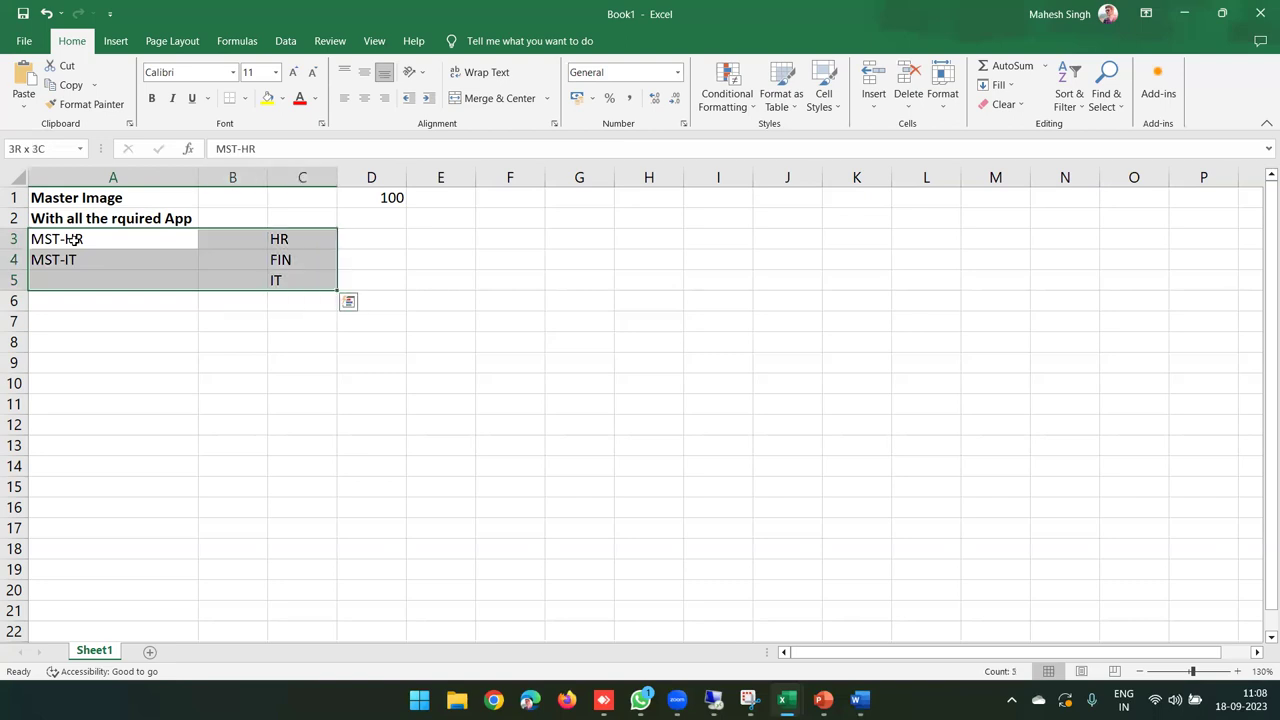
pyautogui.hotkey('shift', 'Left')
pyautogui.hotkey('shift', 'Left')
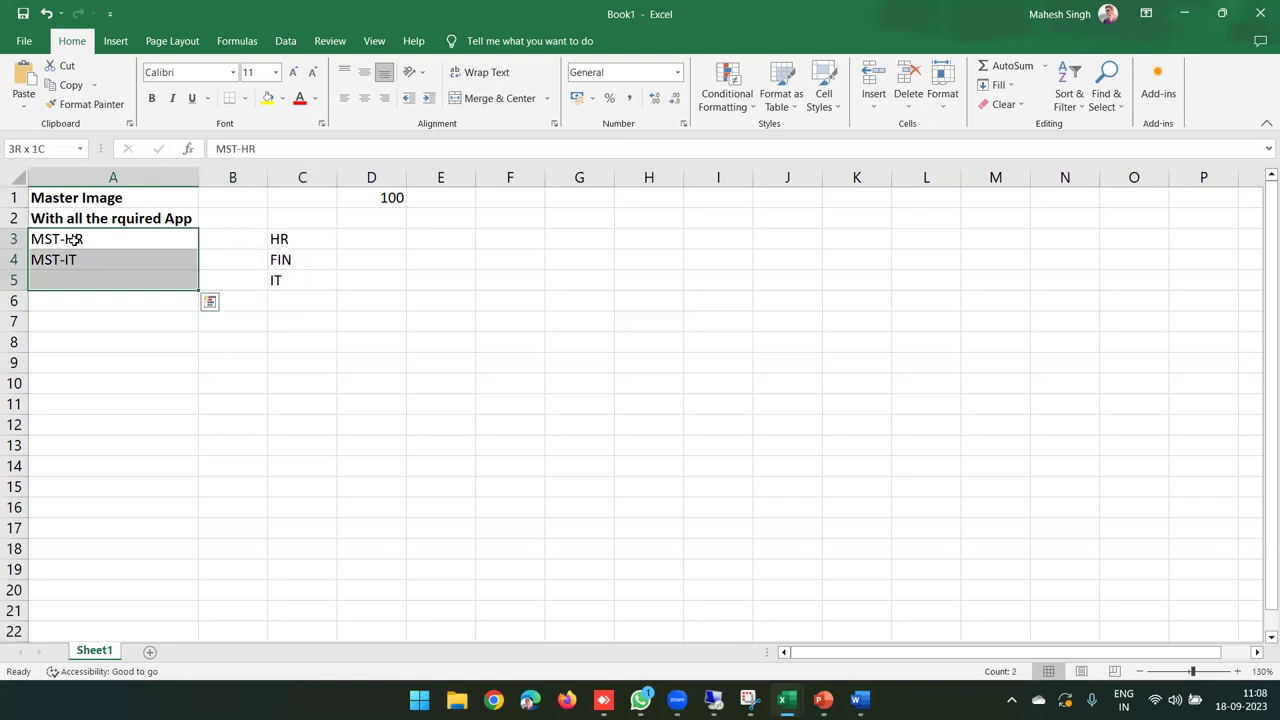
pyautogui.click(349, 320)
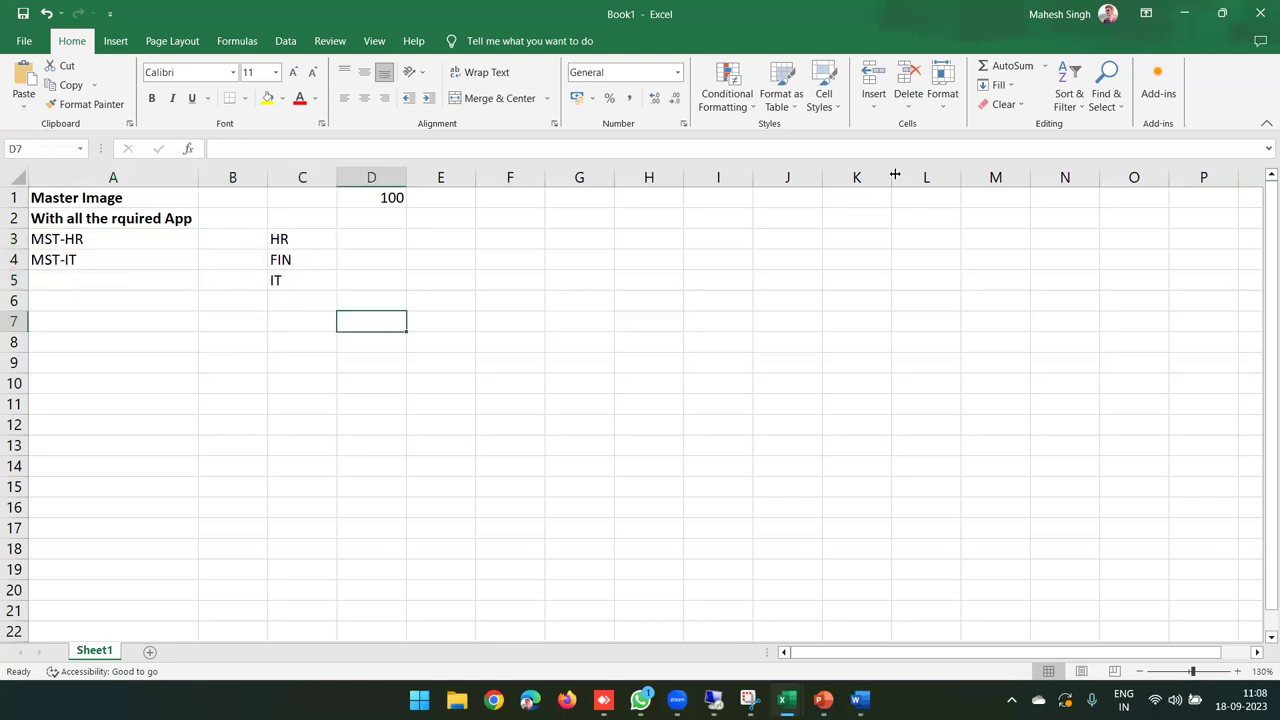
pyautogui.click(1260, 9)
pyautogui.click(705, 439)
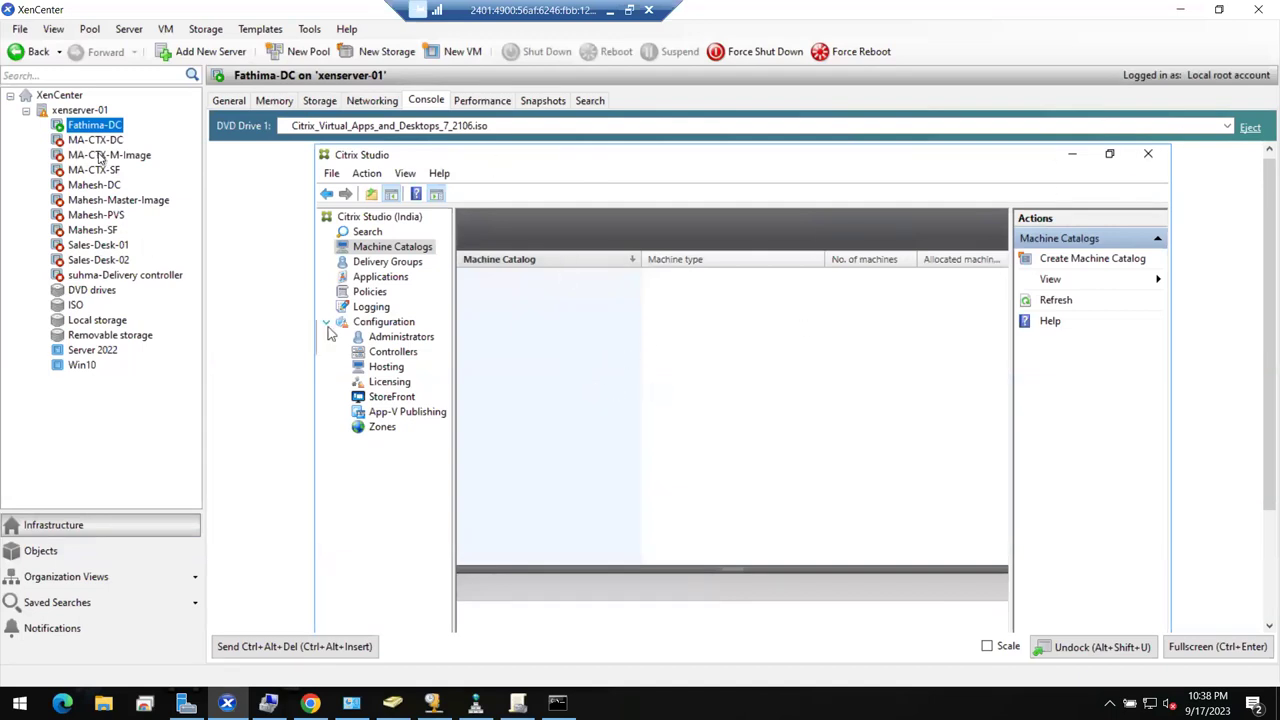
# Quick Create a new VM, Server 2022 (1), from the Server 2022 template
pyautogui.click(94, 352)
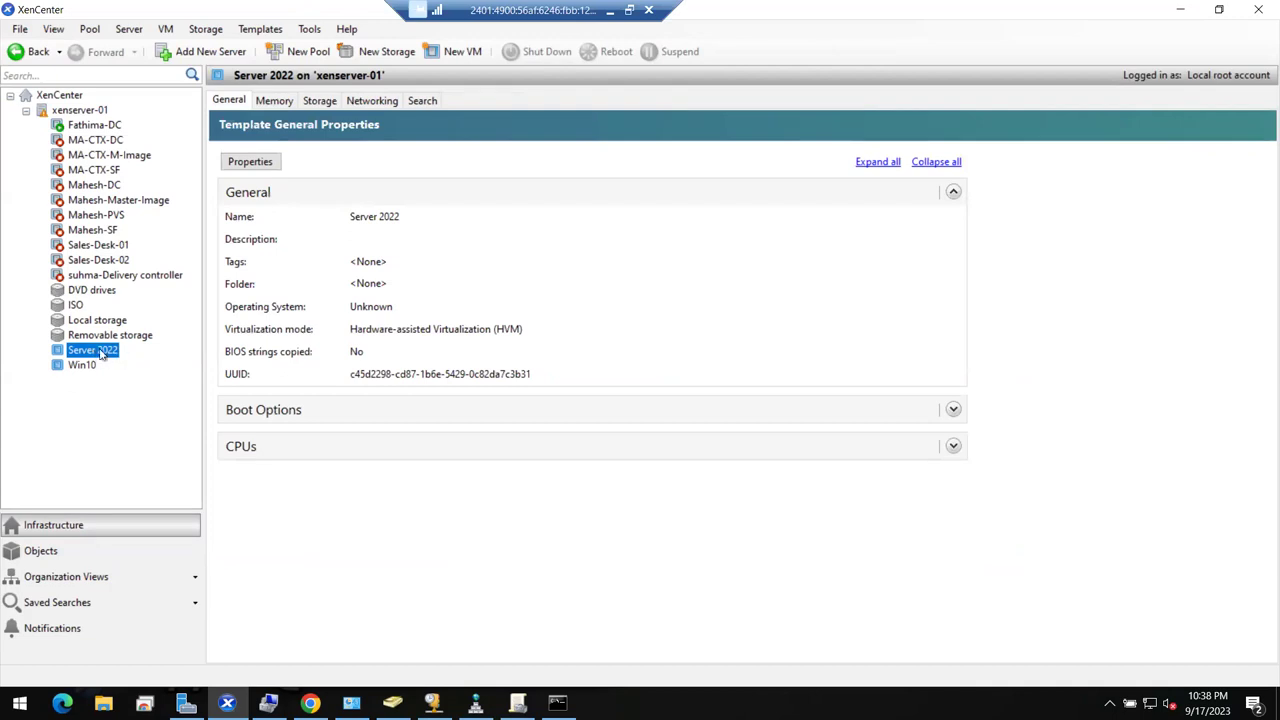
pyautogui.rightClick(92, 354)
pyautogui.click(148, 378)
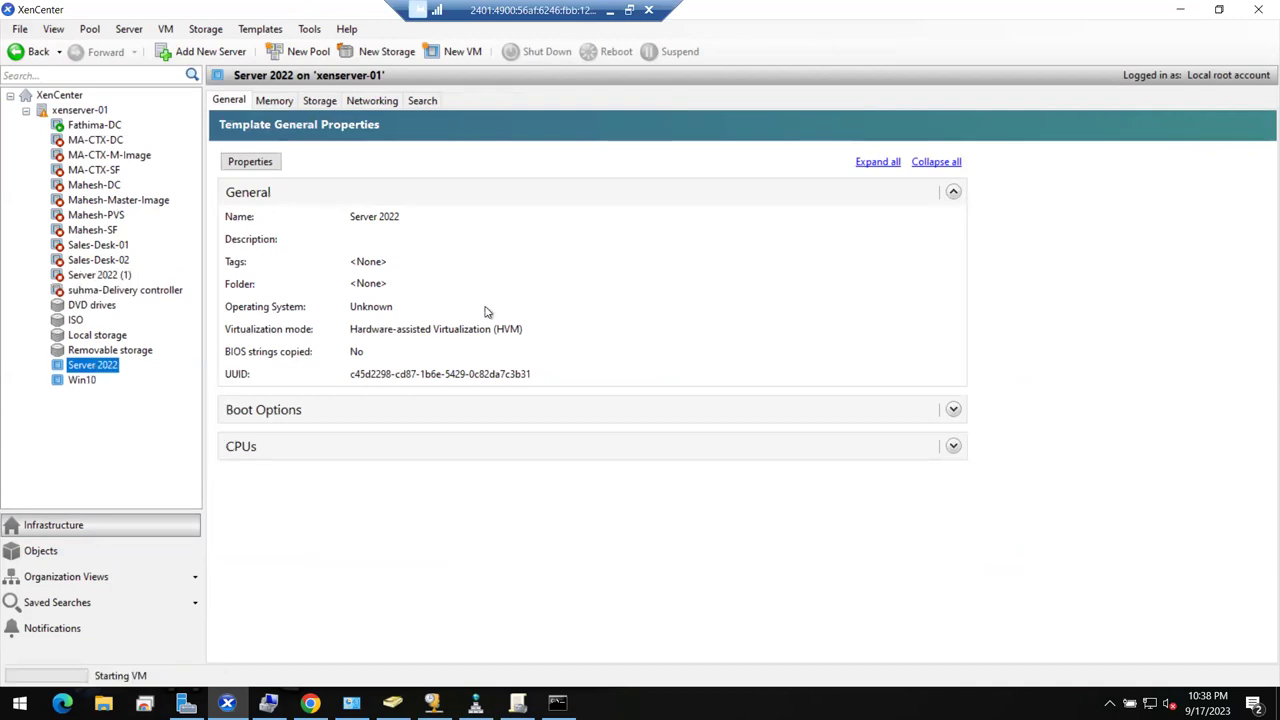
# Open Properties for the Server 2022 (1) VM and enter the name Fatima-MST-Image
pyautogui.click(110, 276)
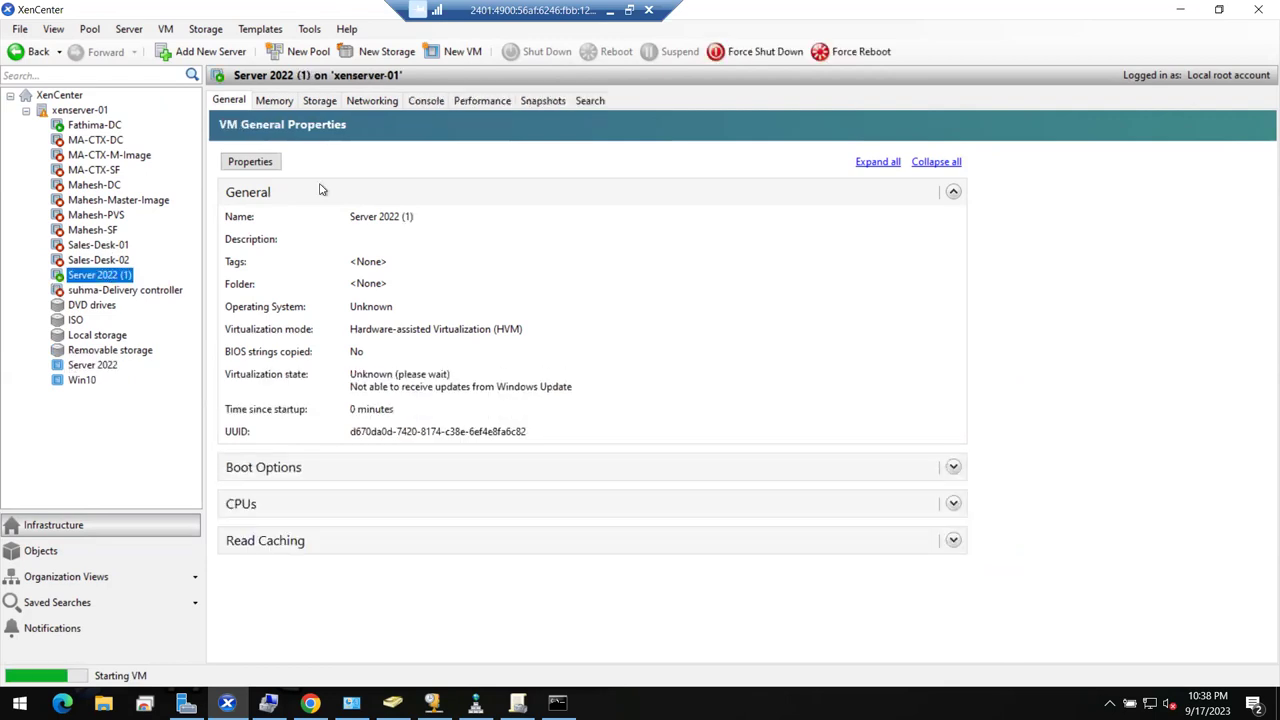
pyautogui.click(423, 104)
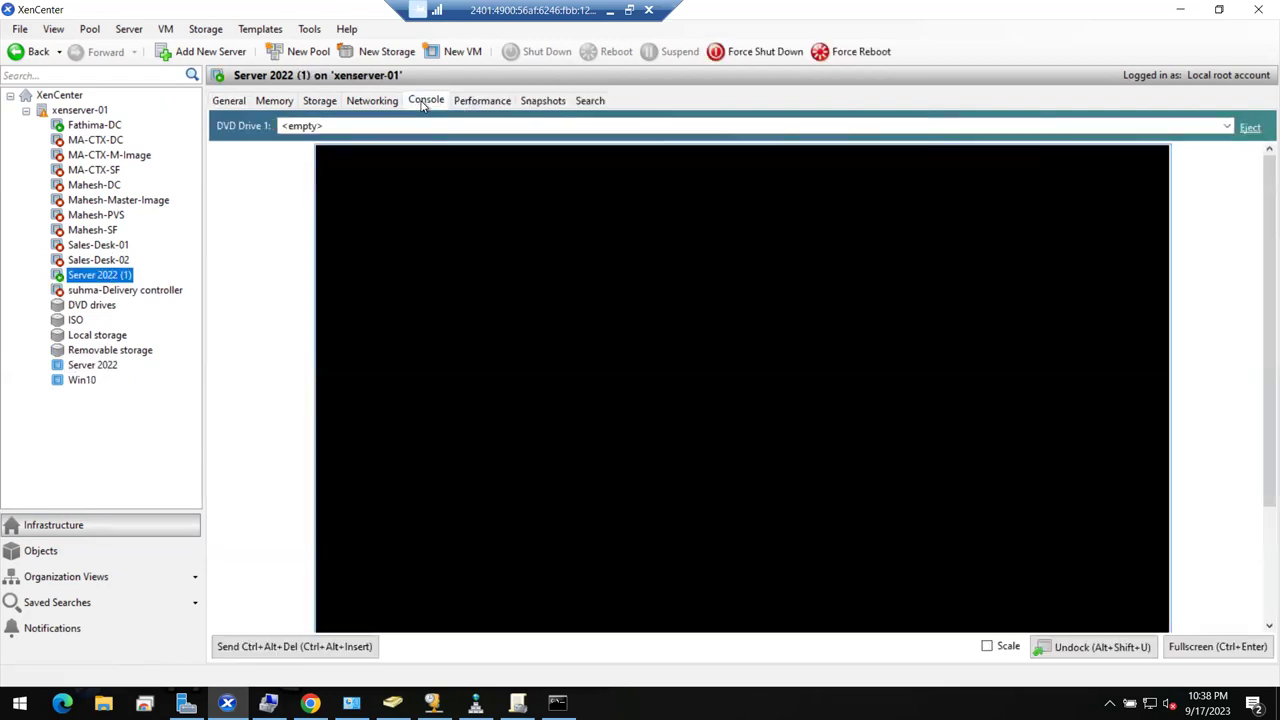
pyautogui.rightClick(101, 275)
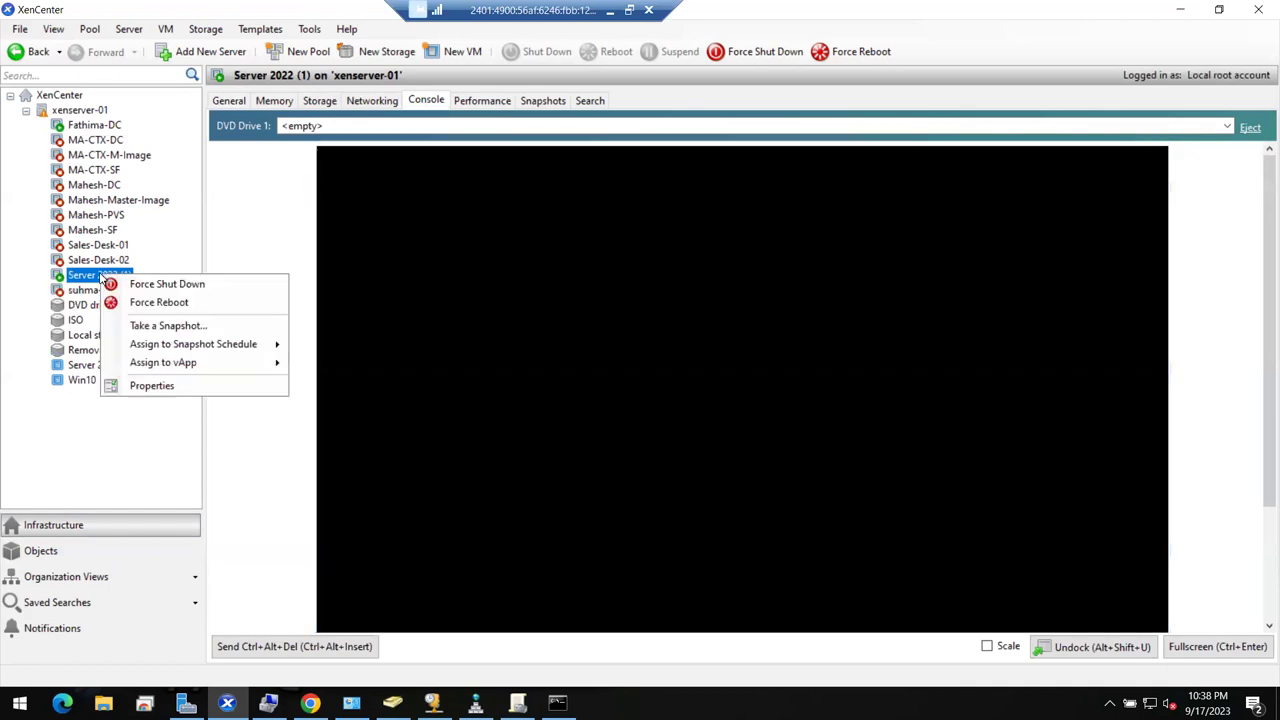
pyautogui.click(151, 385)
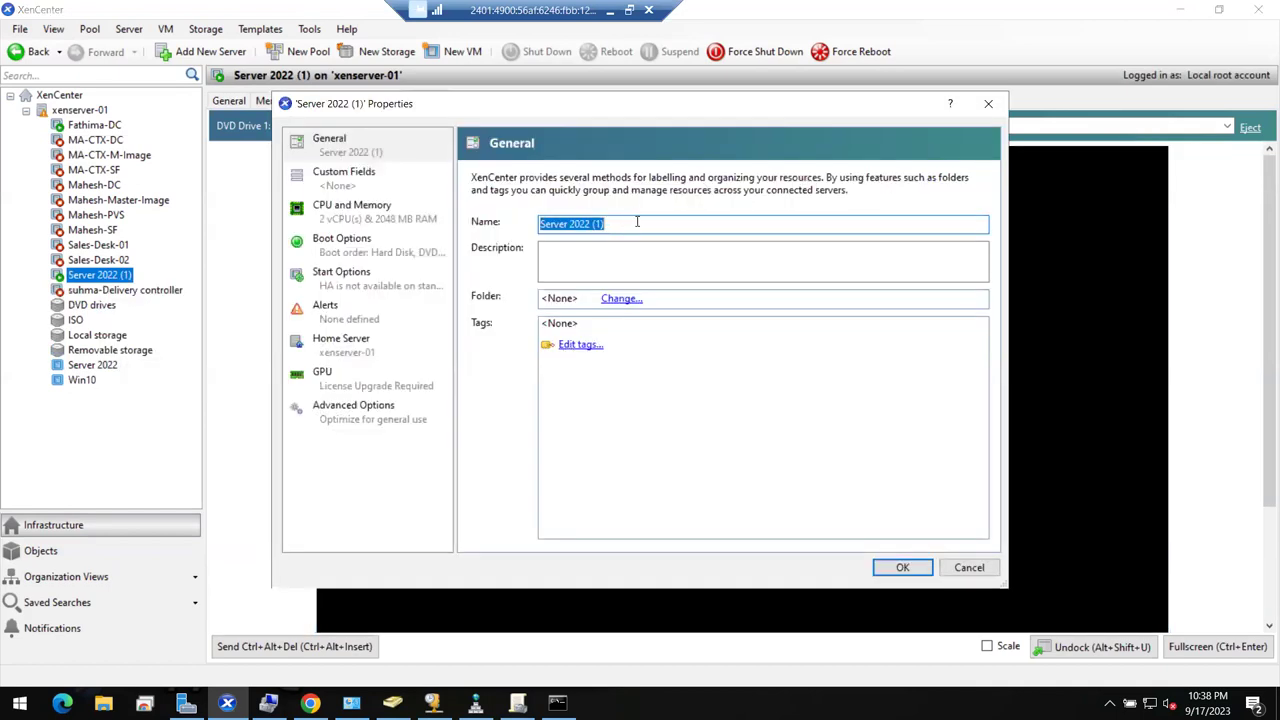
pyautogui.write('Fatima-MST')
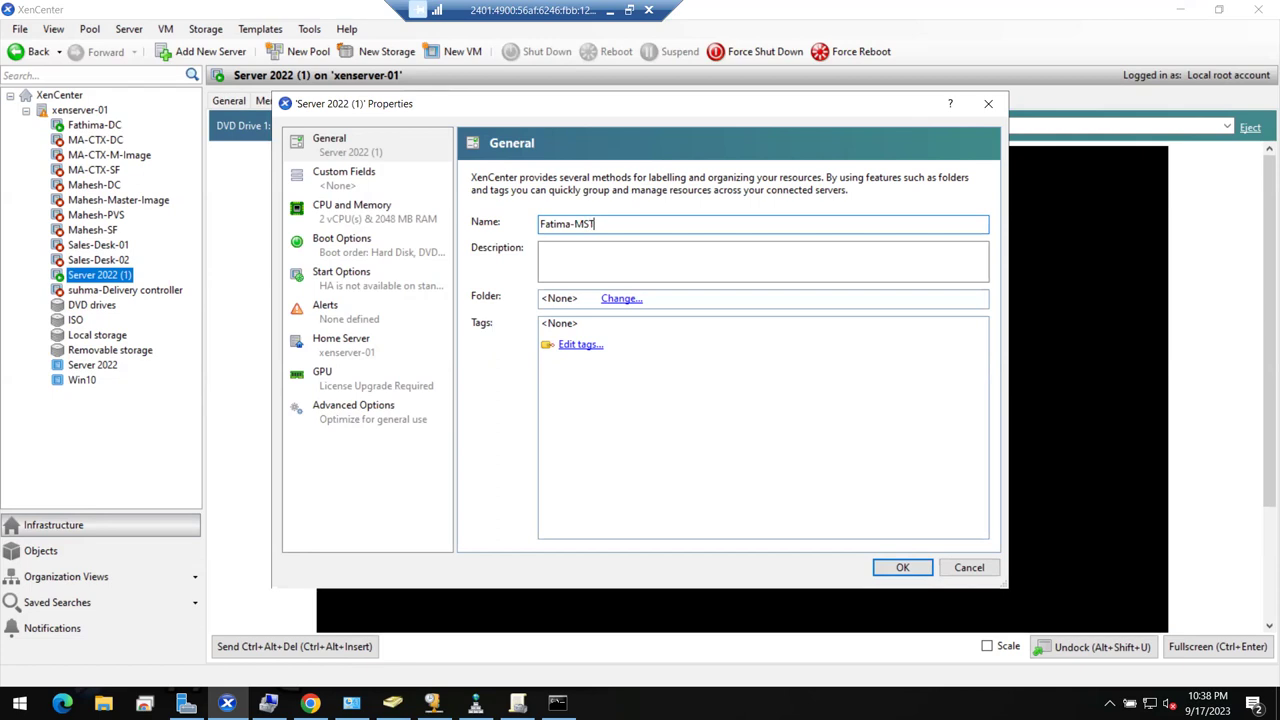
pyautogui.write('-Image')
pyautogui.click(583, 258)
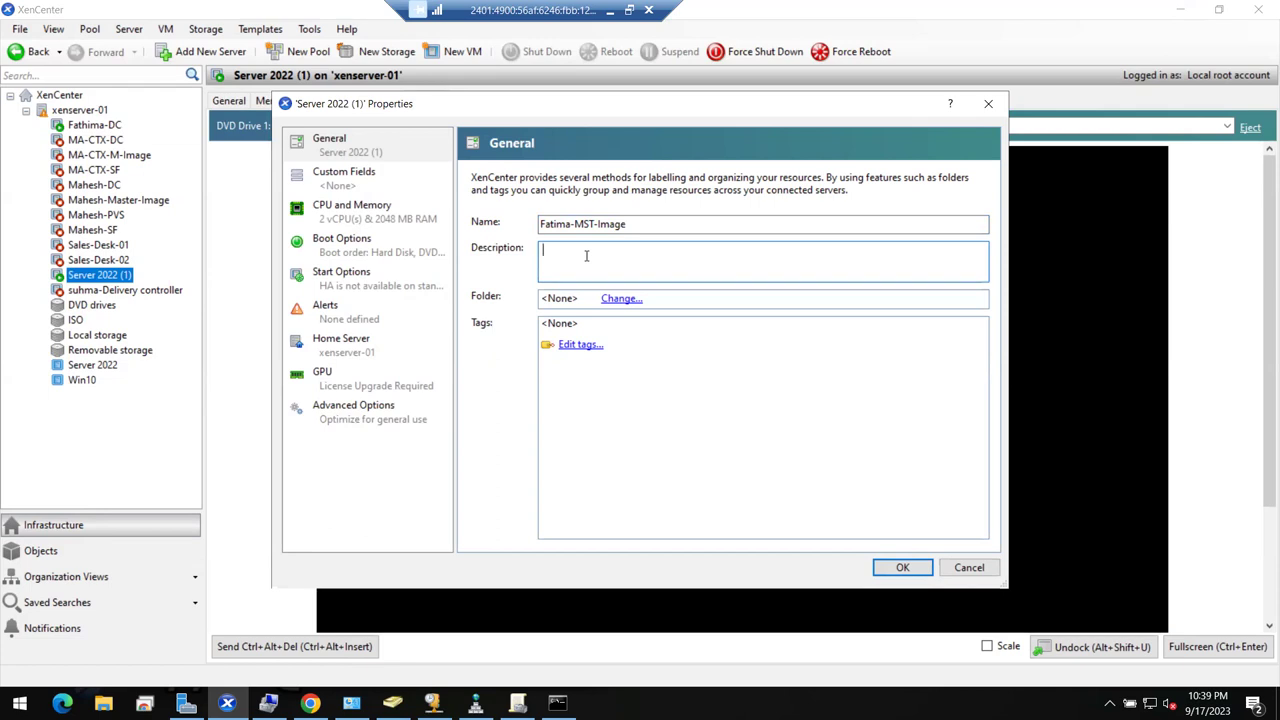
# Type the description 'For HR team with Notepad++, Winrar, Chrome', correcting typos along the way
pyautogui.write('HR')
pyautogui.press('BackSpace')
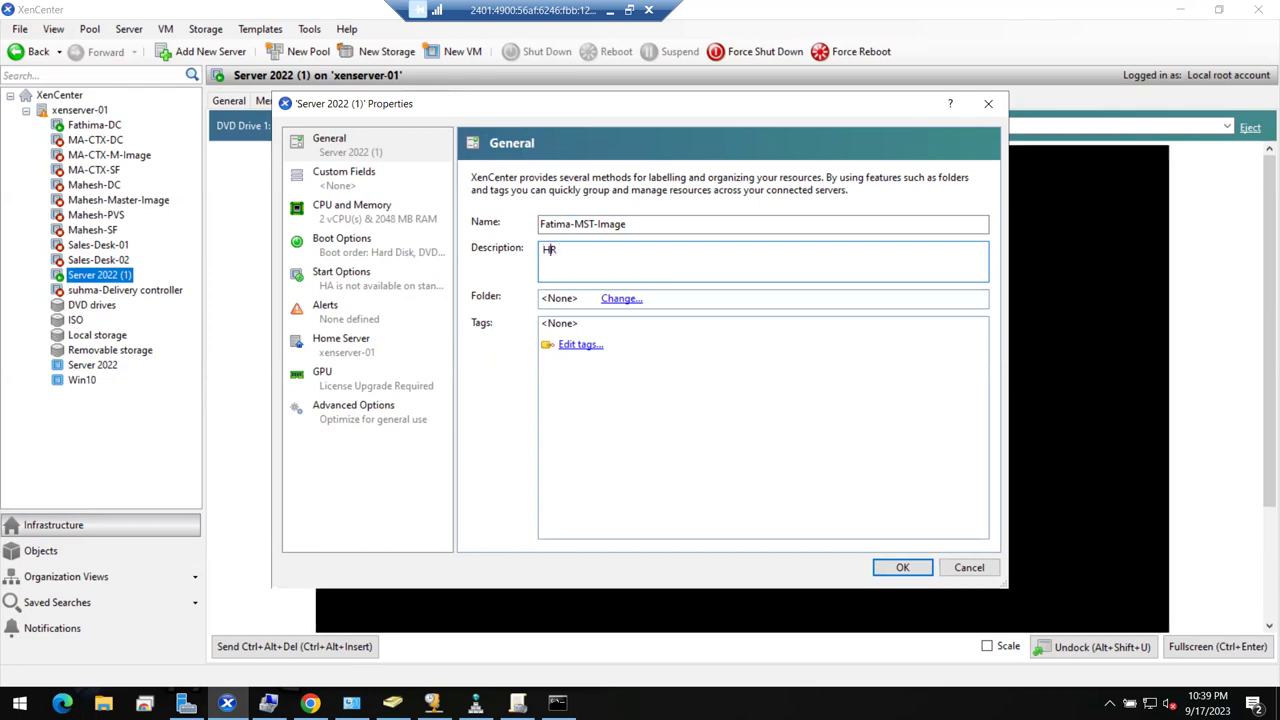
pyautogui.write('For HR team with ')
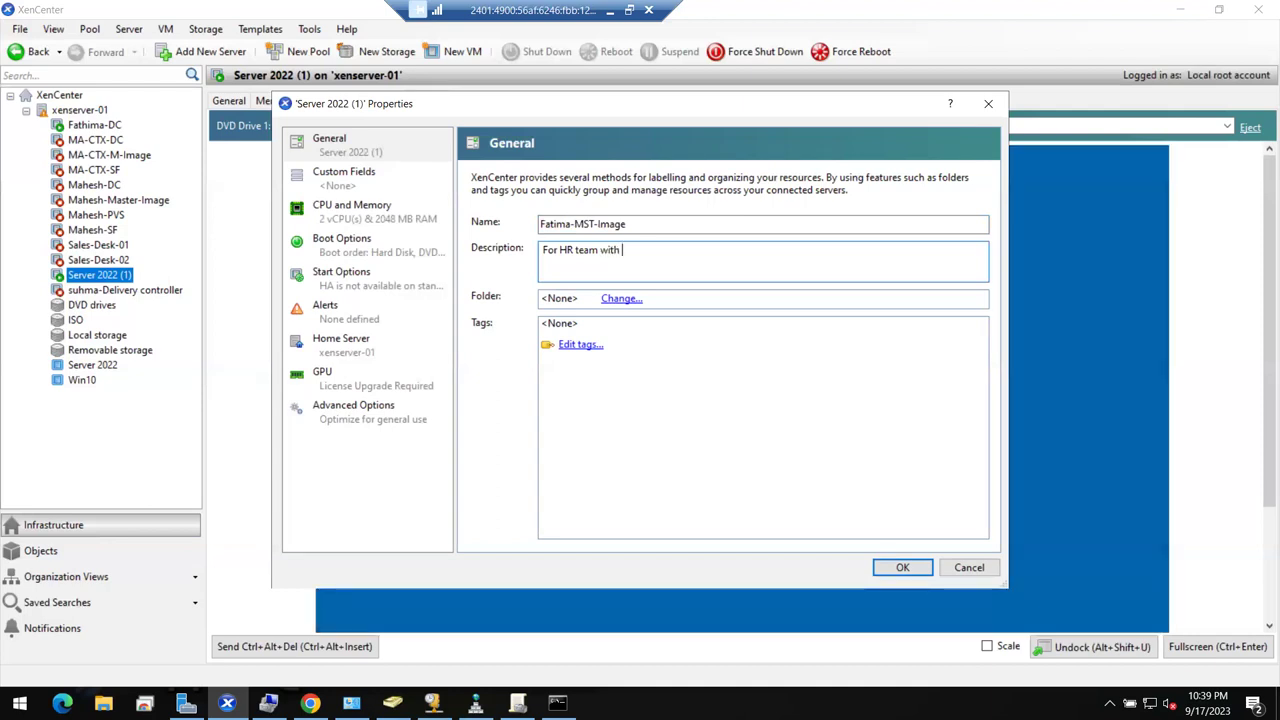
pyautogui.write('No')
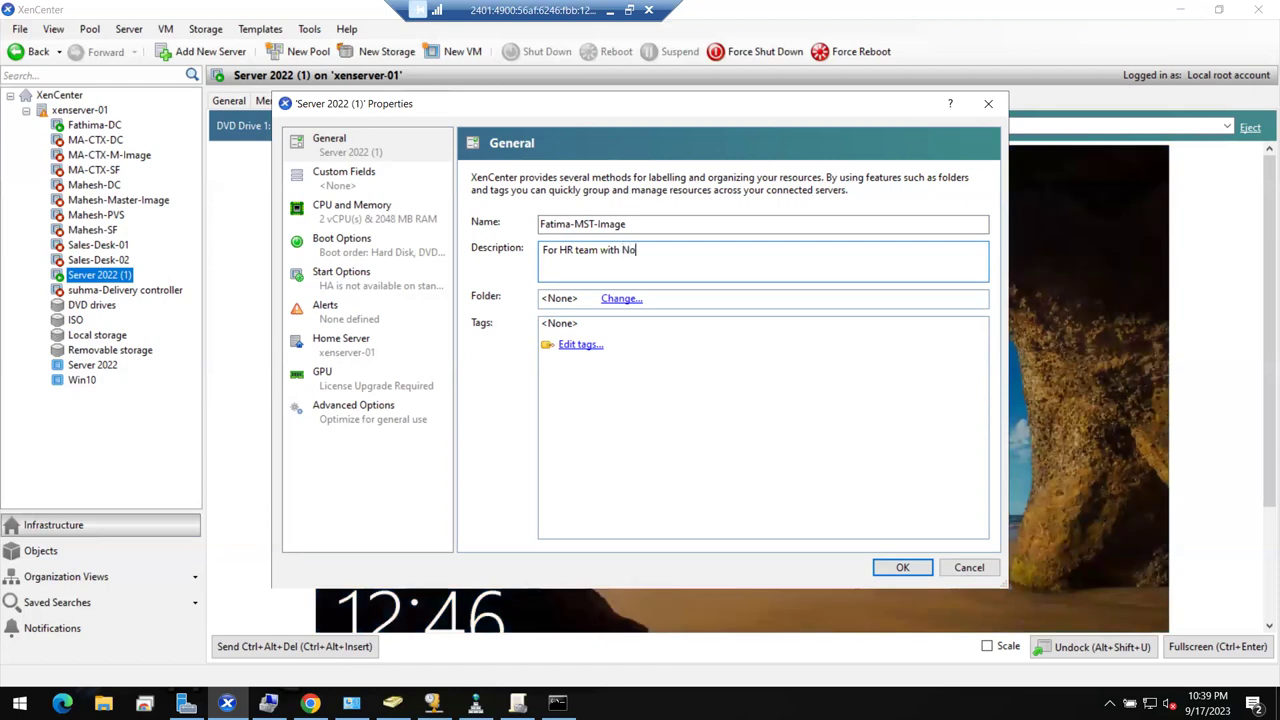
pyautogui.write('tepad++, Winrasr')
pyautogui.press('BackSpace')
pyautogui.press('BackSpace')
pyautogui.press('BackSpace')
pyautogui.write('ar,Cho')
pyautogui.press('BackSpace')
pyautogui.write('rome')
# Review the description text, then save the new name and description with OK
pyautogui.doubleClick(733, 252)
pyautogui.click(697, 251)
pyautogui.doubleClick(697, 251)
pyautogui.click(700, 252)
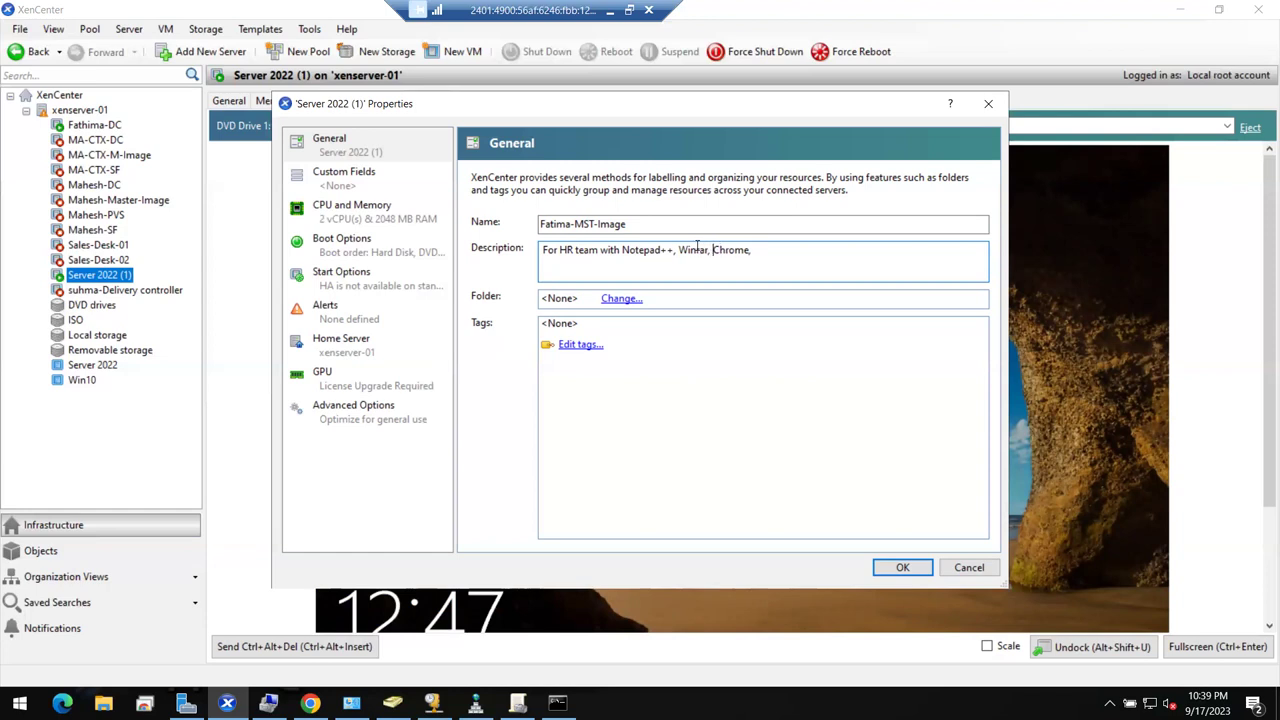
pyautogui.doubleClick(689, 251)
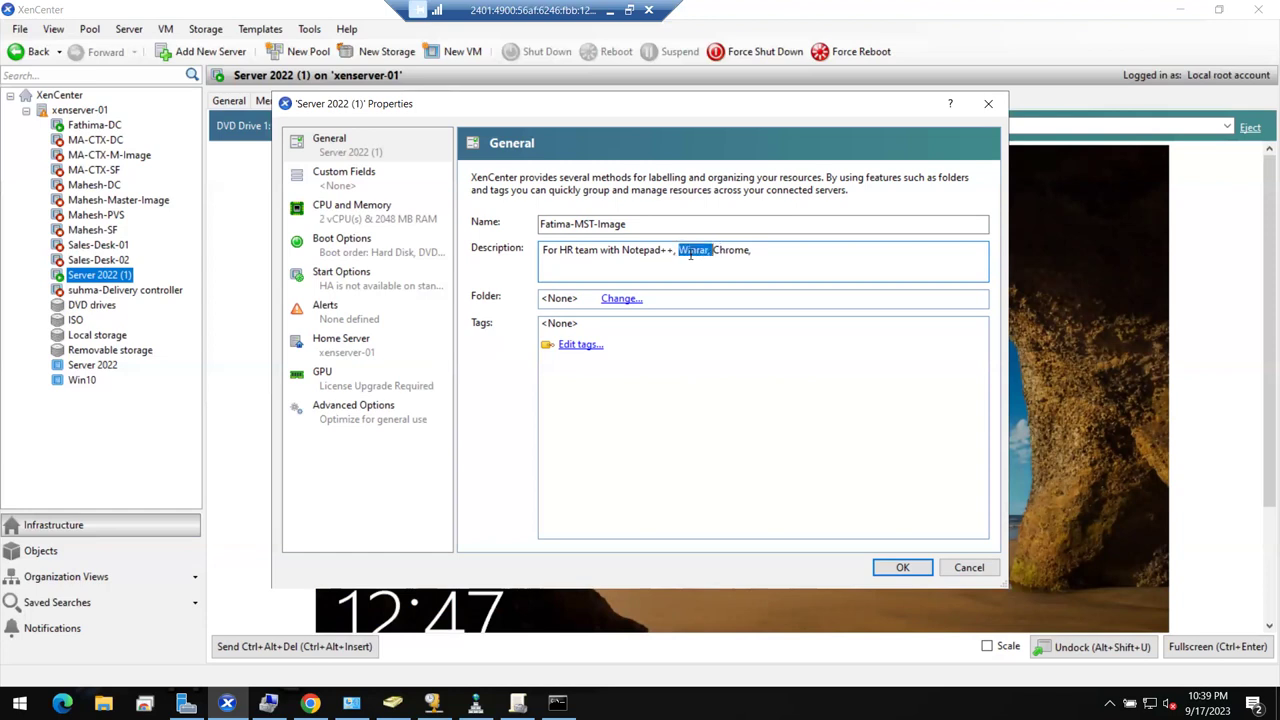
pyautogui.click(760, 252)
pyautogui.moveTo(760, 252); pyautogui.dragTo(541, 254)
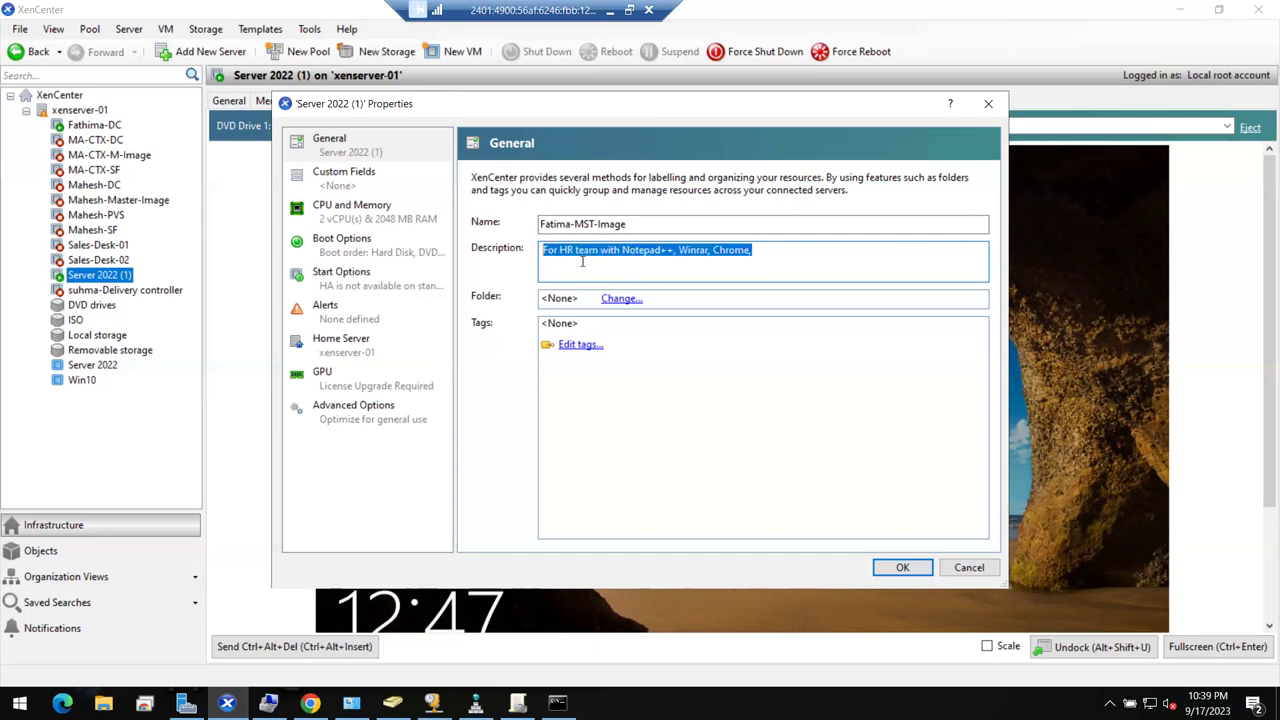
pyautogui.doubleClick(634, 254)
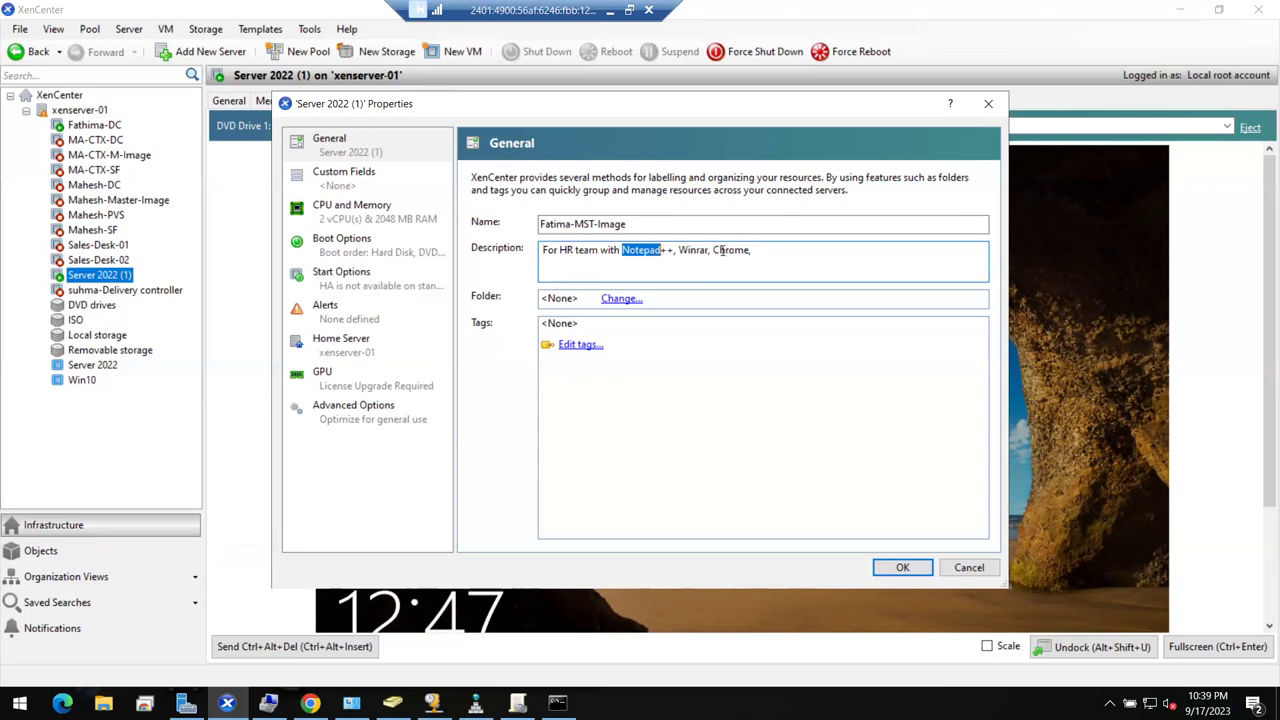
pyautogui.click(757, 253)
pyautogui.moveTo(757, 253); pyautogui.dragTo(536, 255)
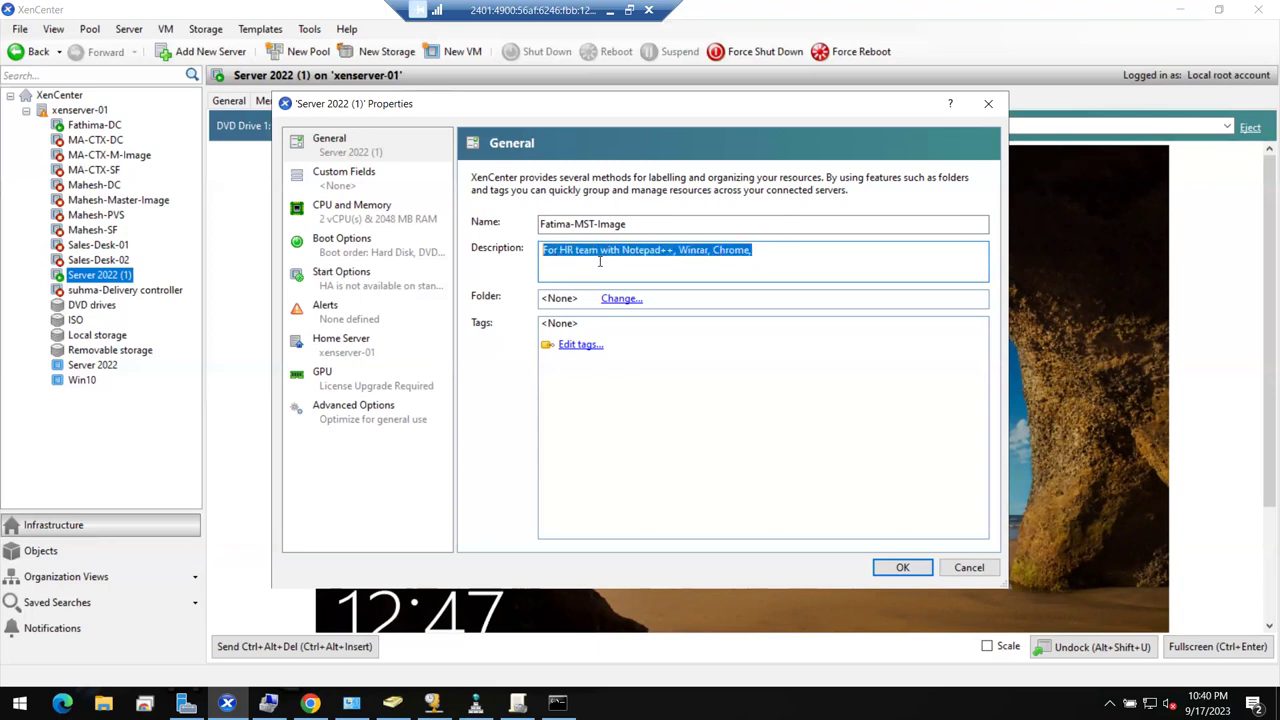
pyautogui.click(600, 261)
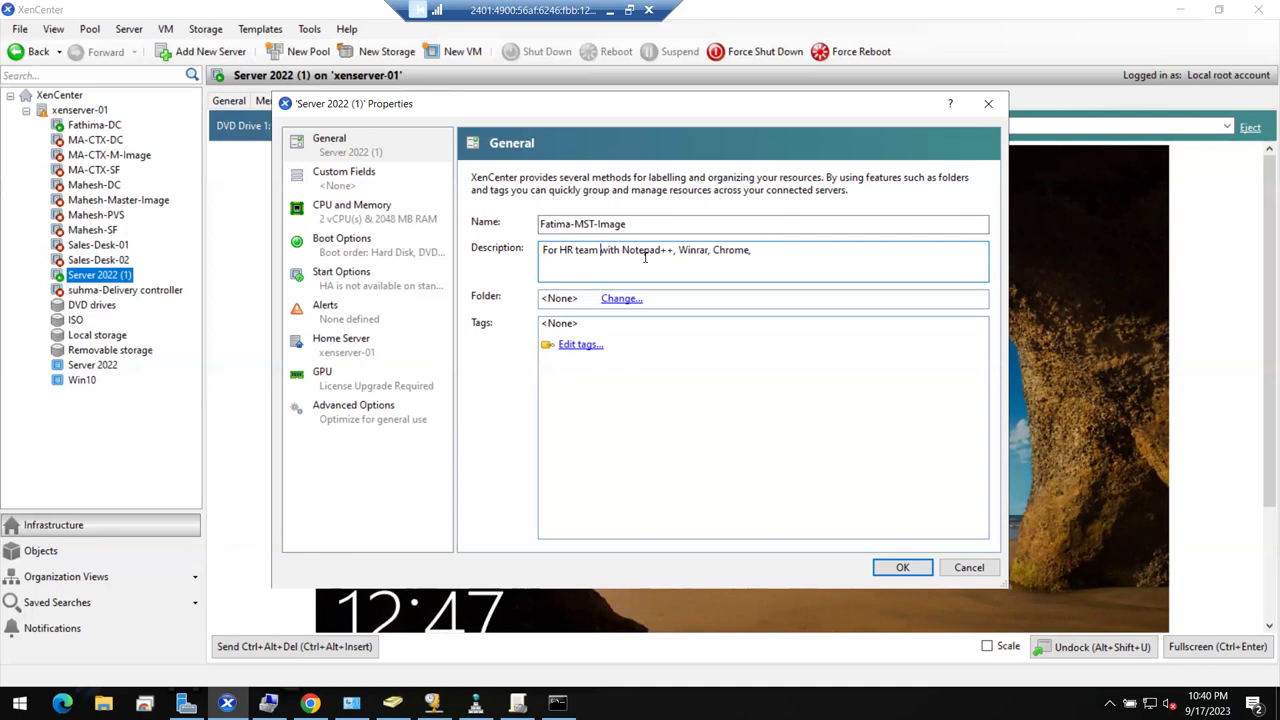
pyautogui.moveTo(766, 253); pyautogui.dragTo(529, 252)
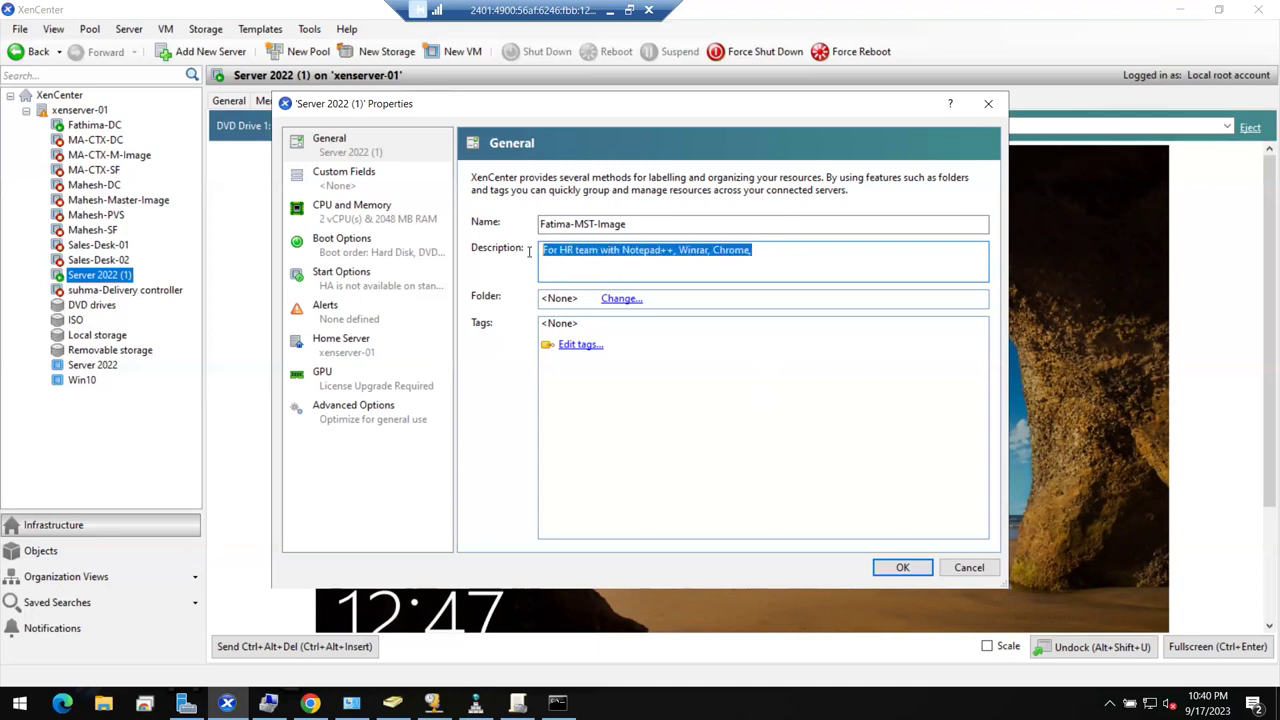
pyautogui.click(573, 262)
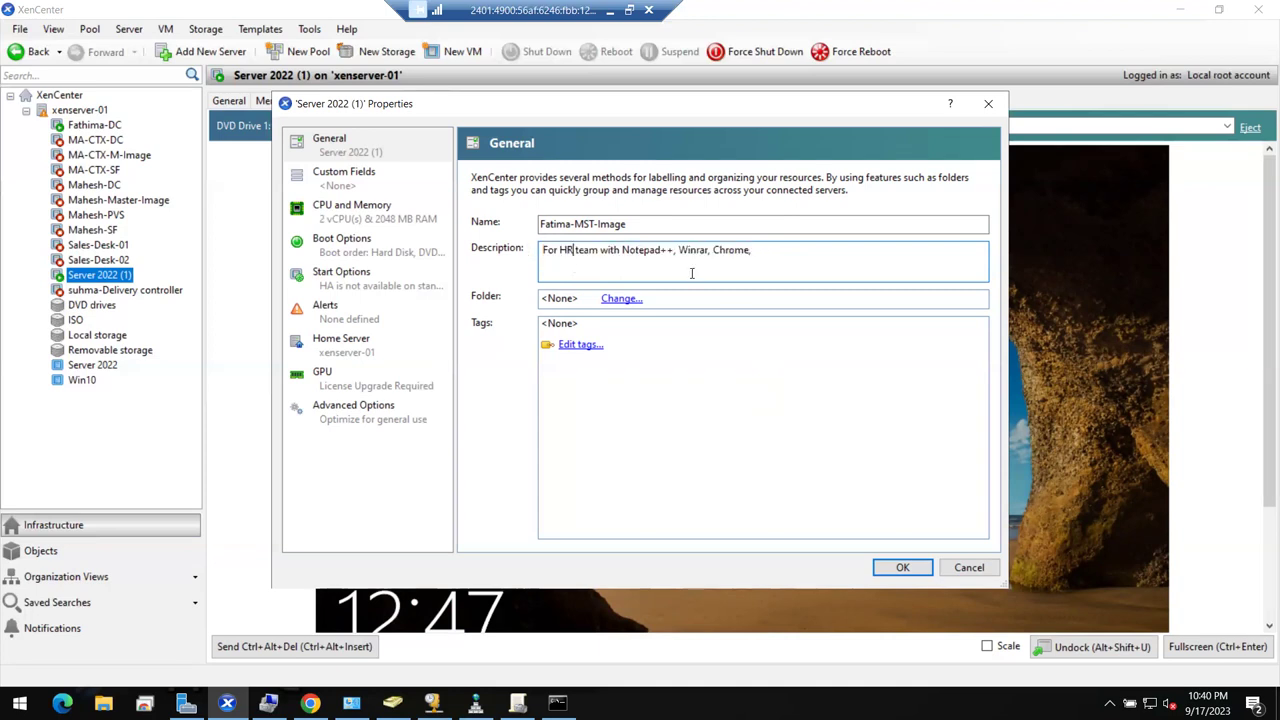
pyautogui.moveTo(781, 252); pyautogui.dragTo(659, 249)
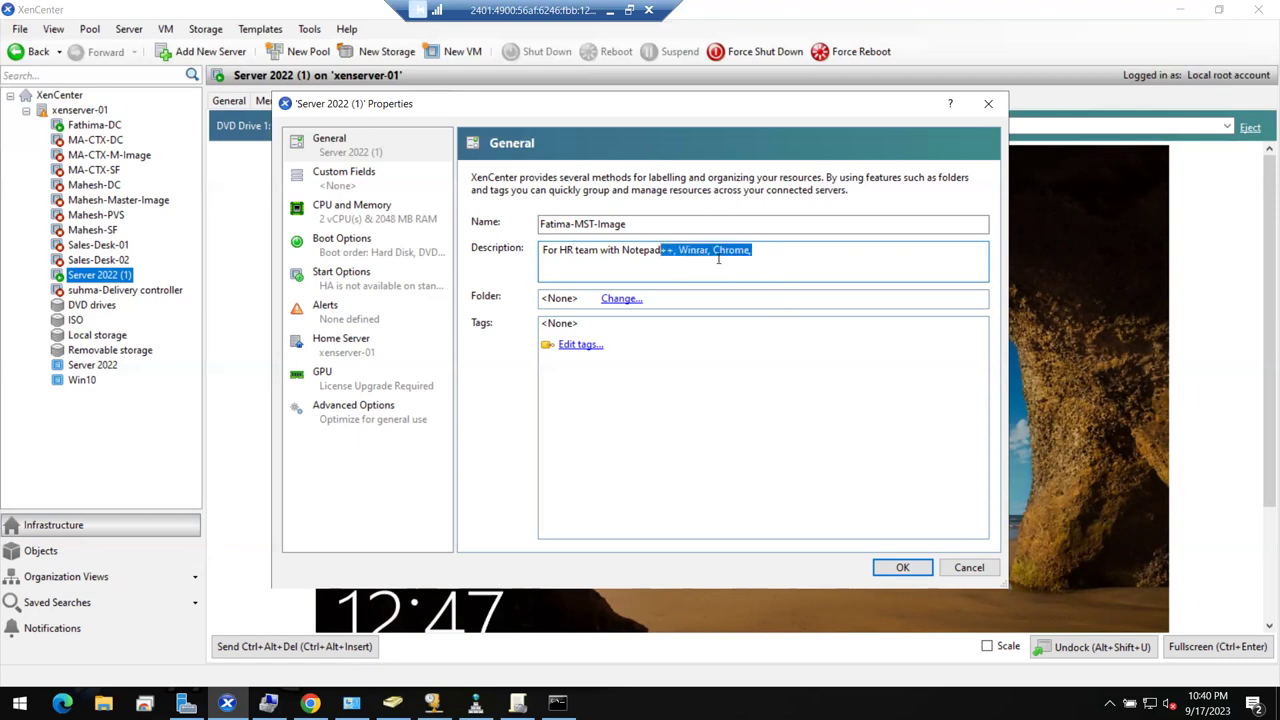
pyautogui.click(744, 250)
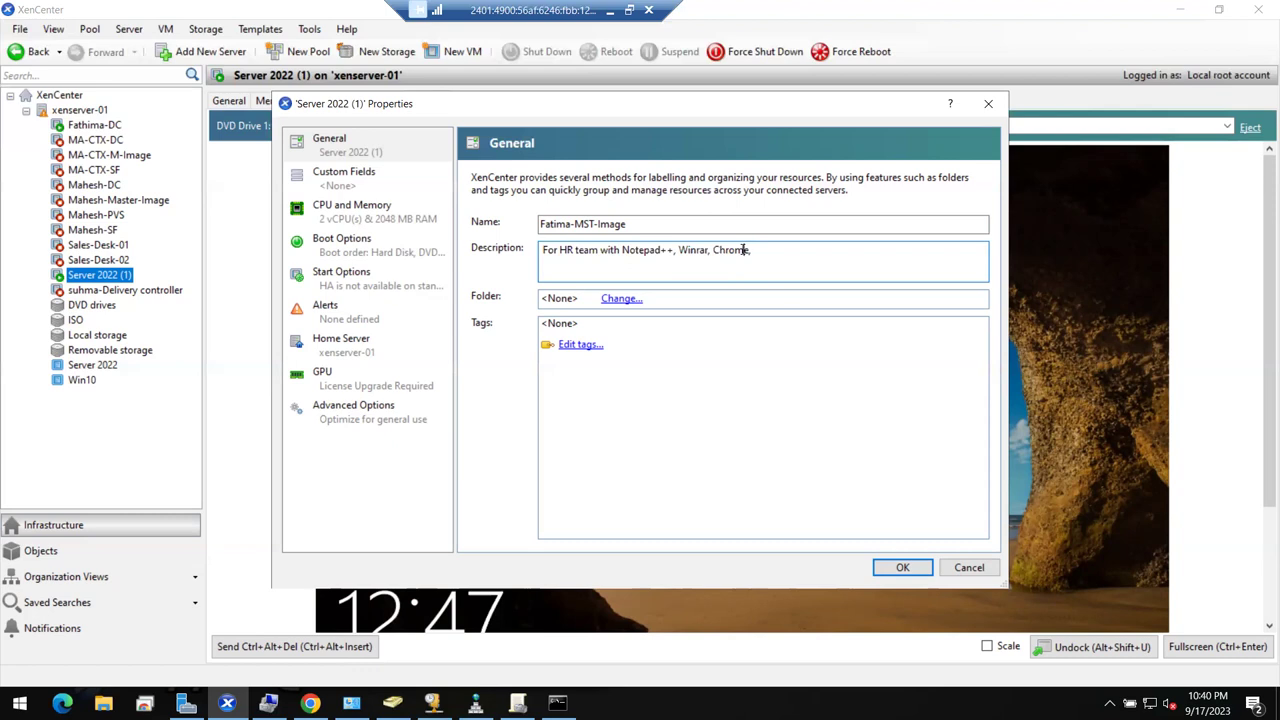
pyautogui.click(897, 568)
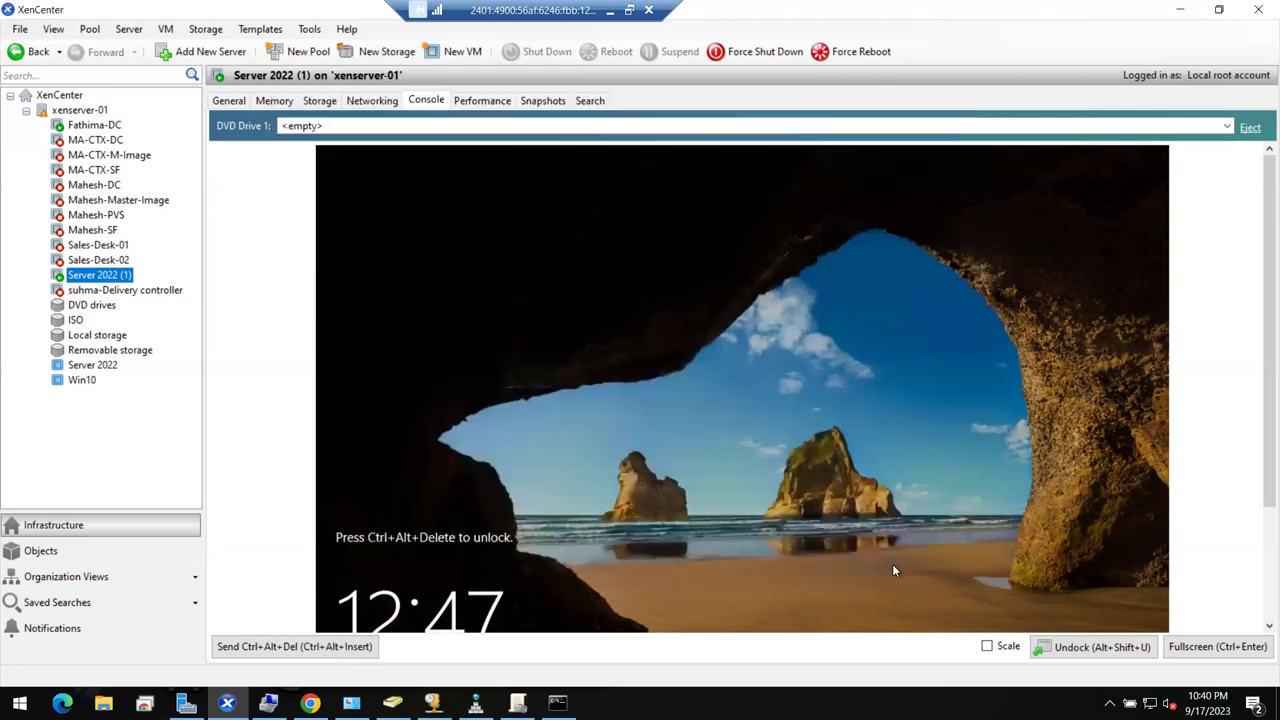
# Sign in as Administrator, scale the guest display to fit, and switch the console to full screen
pyautogui.click(322, 648)
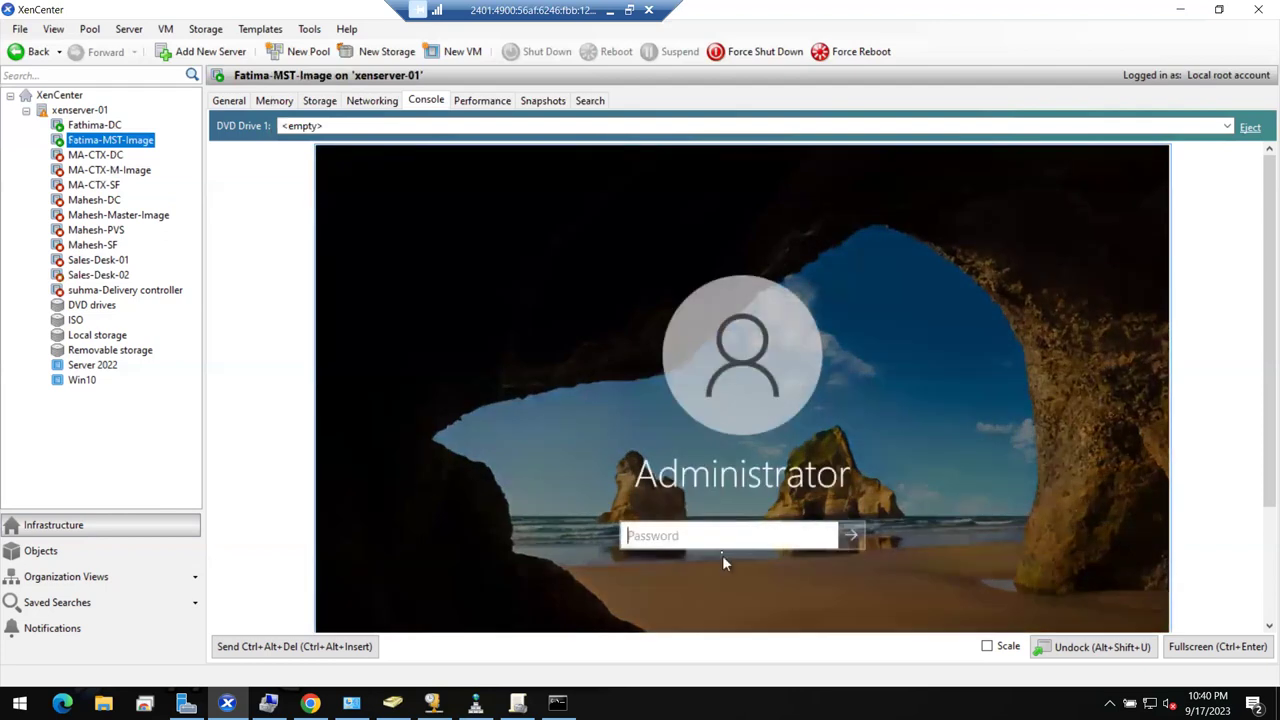
pyautogui.write('******')
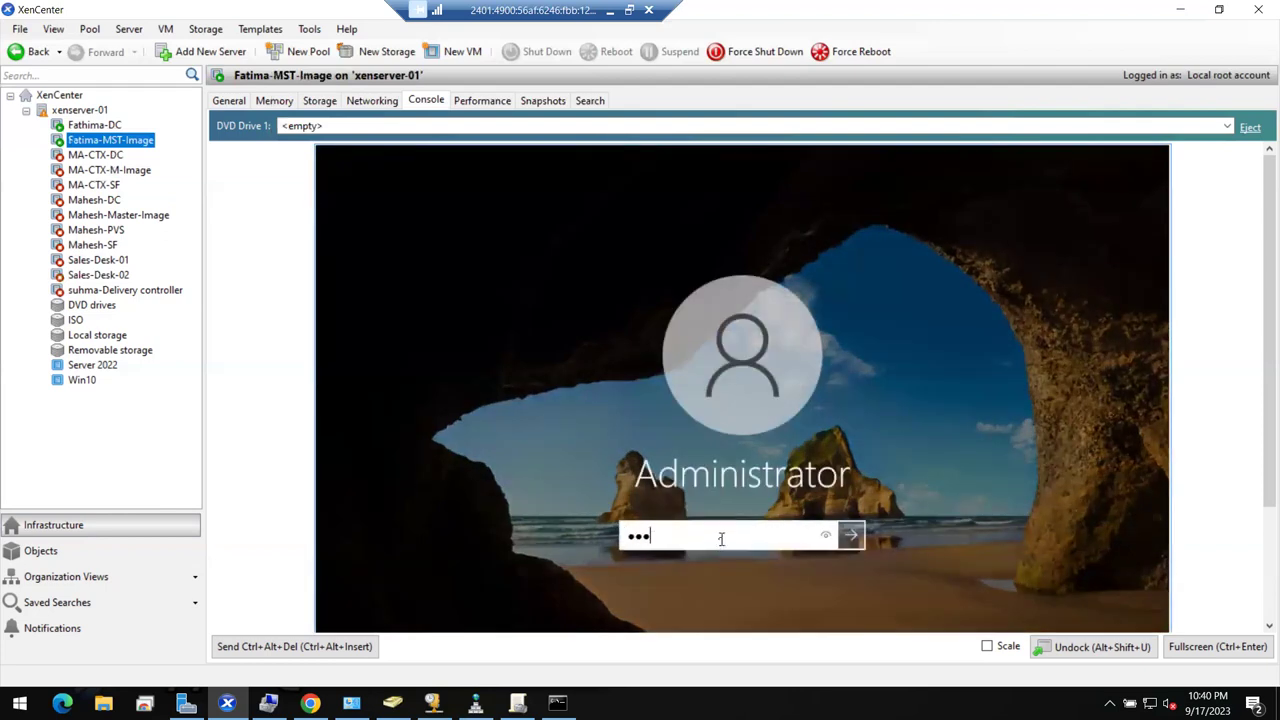
pyautogui.write('***')
pyautogui.press('Return')
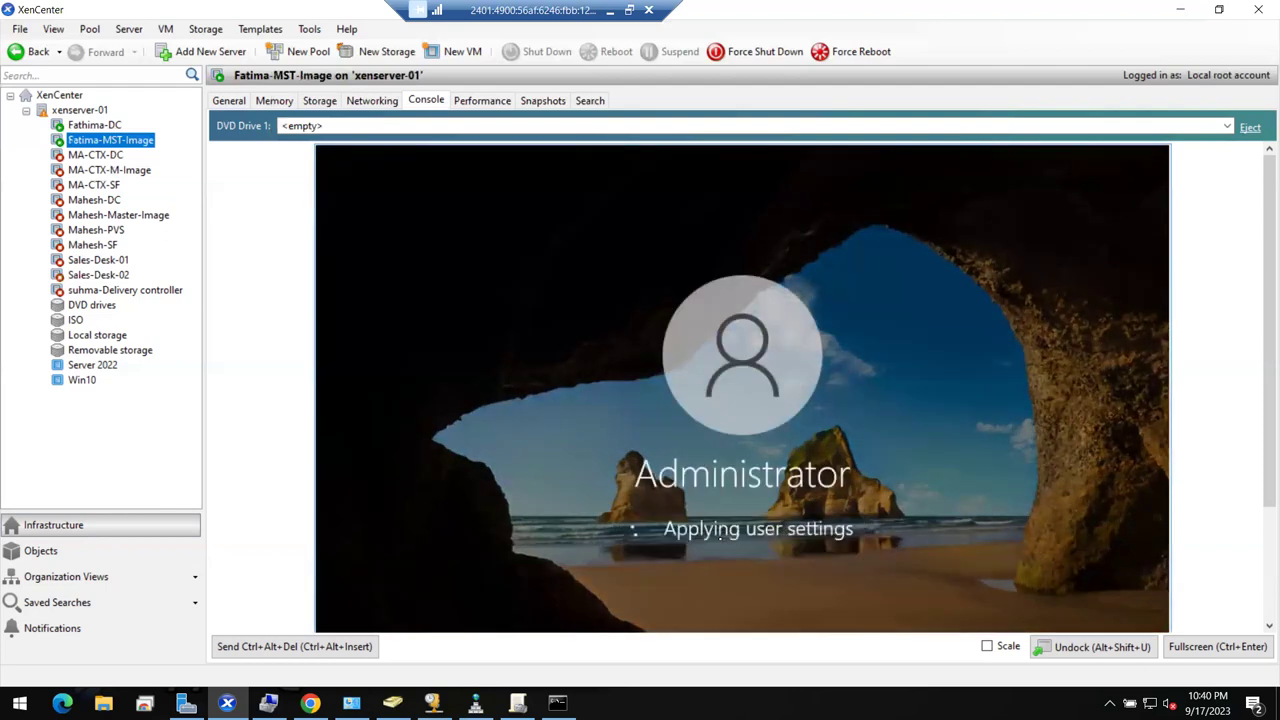
pyautogui.click(987, 646)
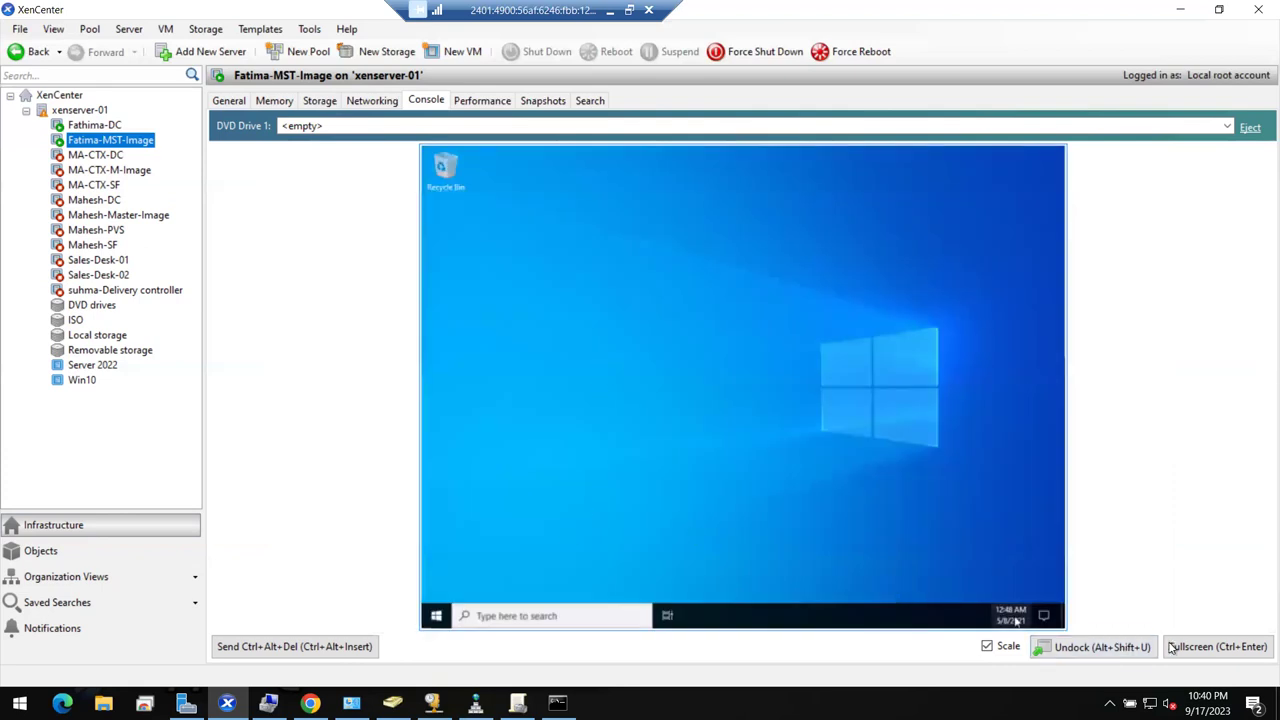
pyautogui.click(1217, 646)
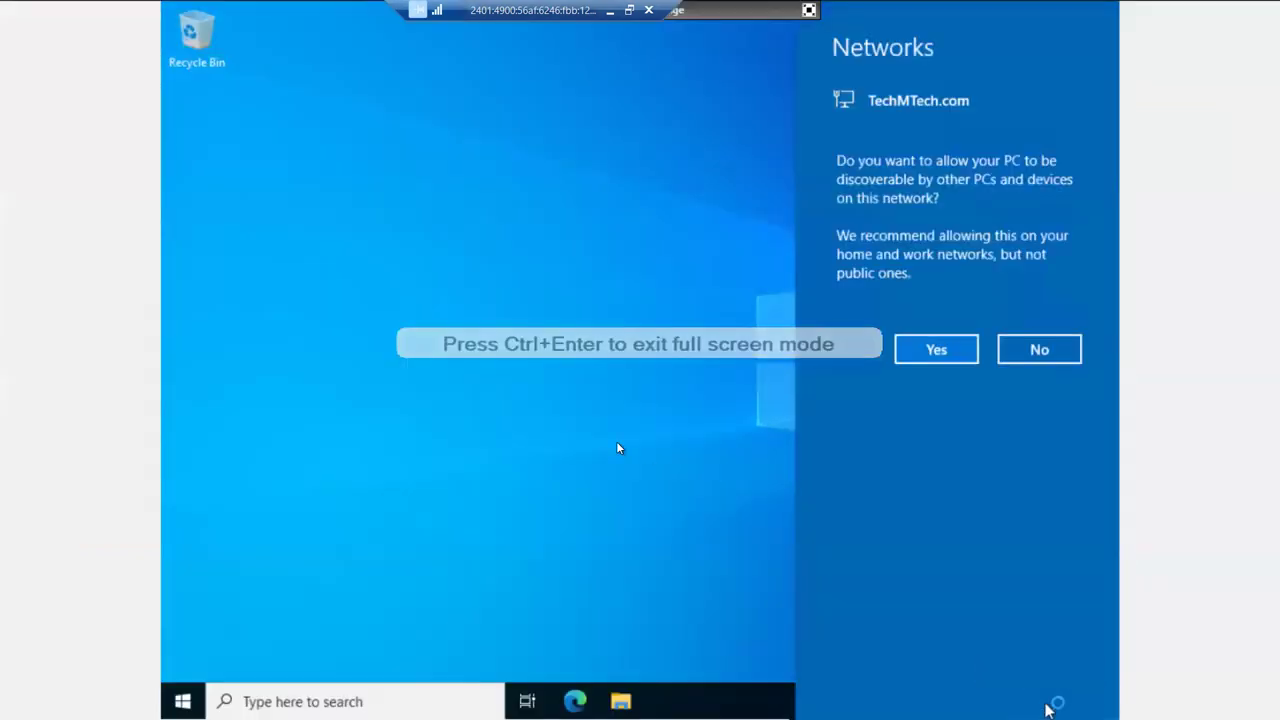
# Allow network discovery, then open Local Server's System Properties and the computer name Change dialog
pyautogui.click(922, 349)
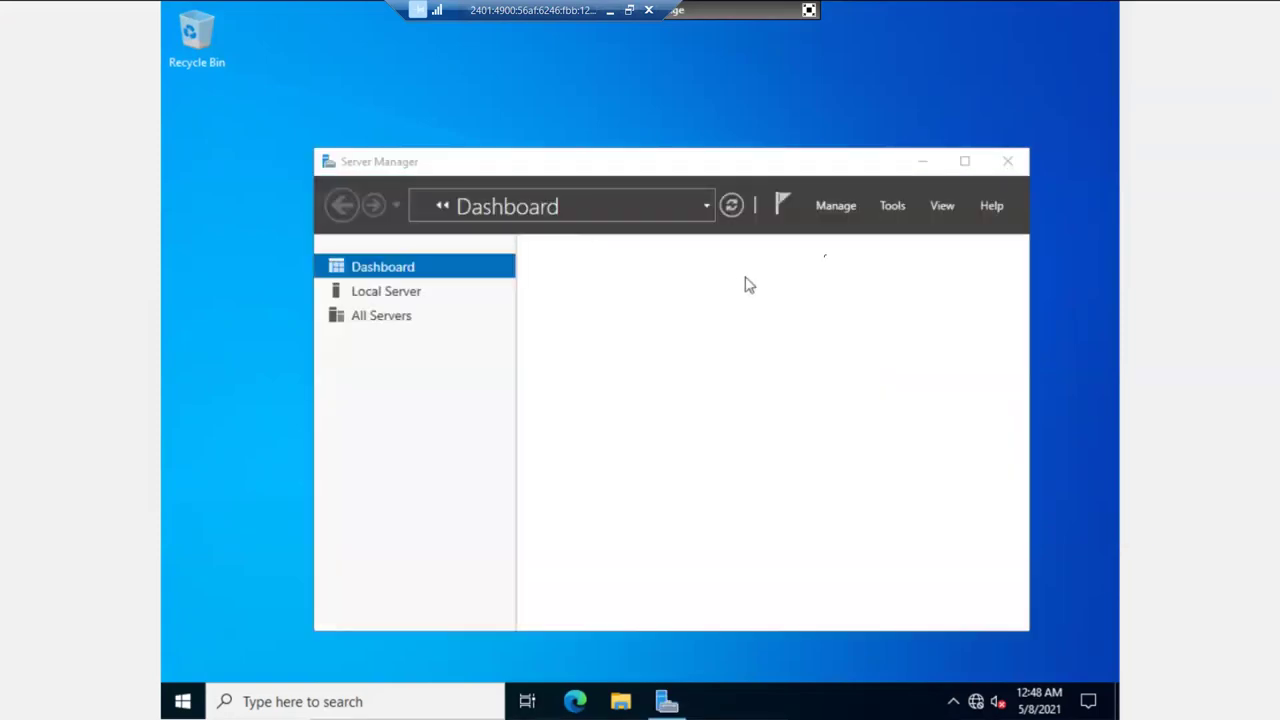
pyautogui.click(964, 161)
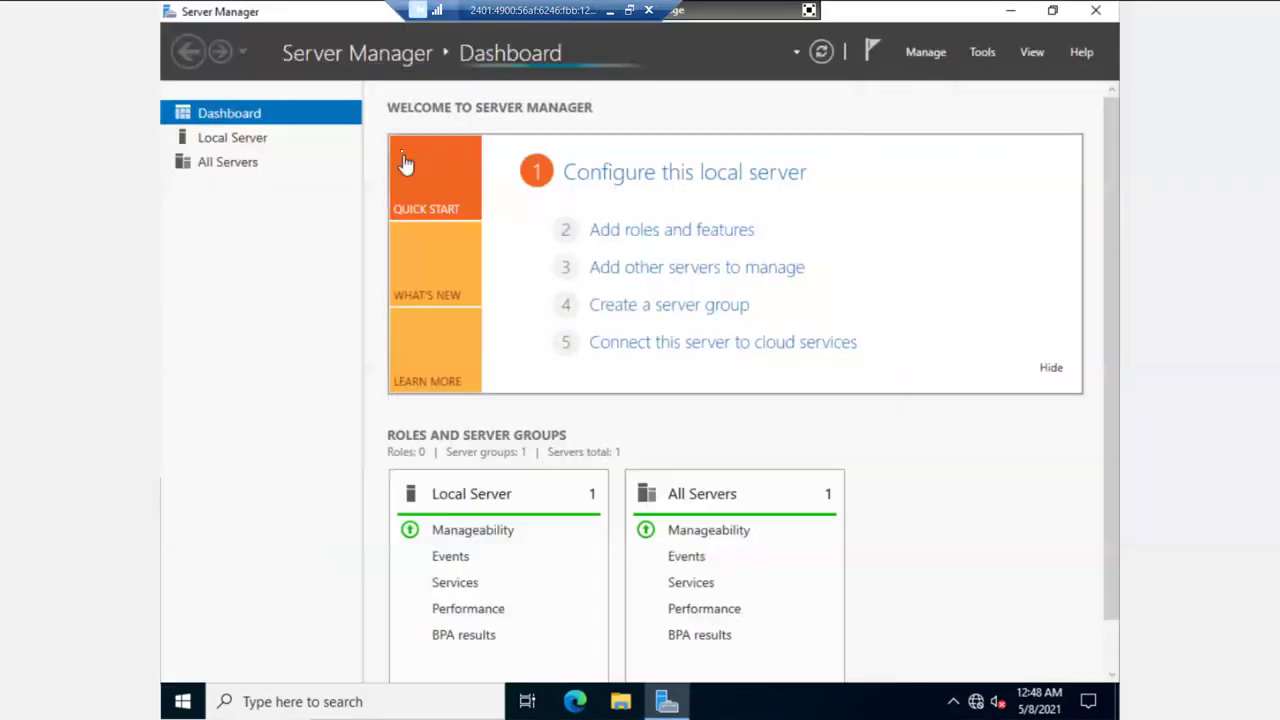
pyautogui.click(243, 142)
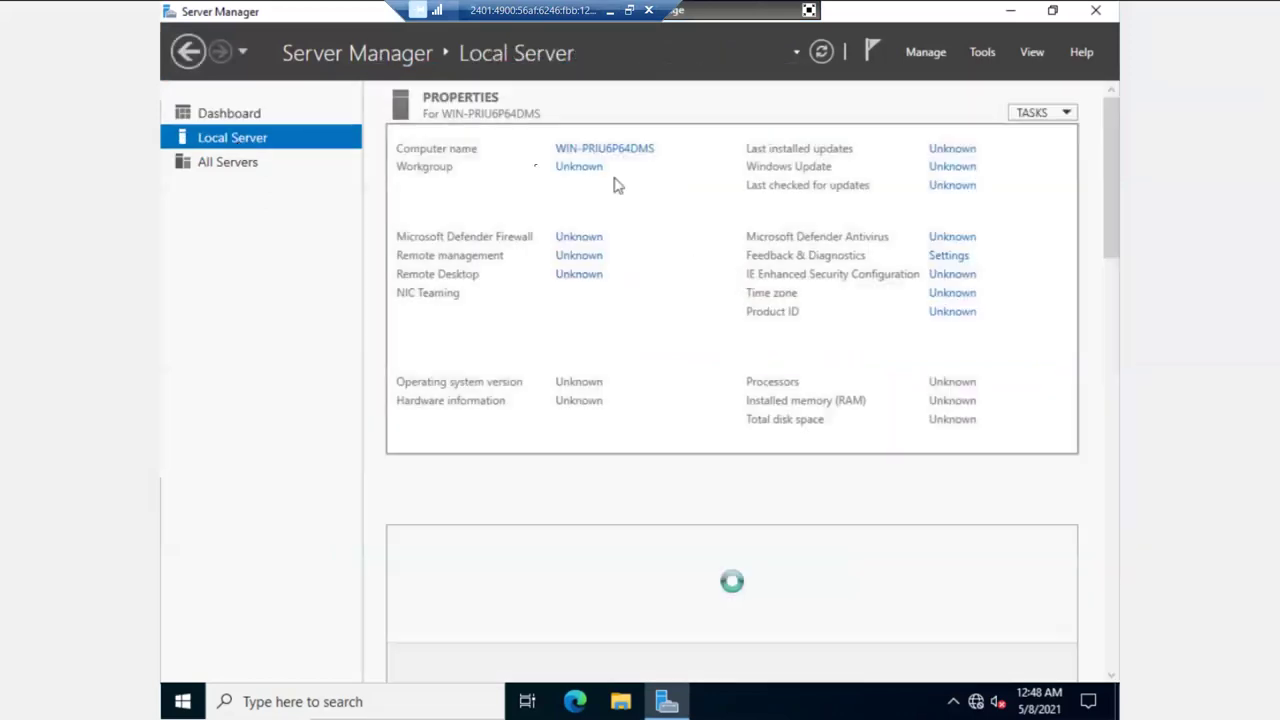
pyautogui.click(602, 150)
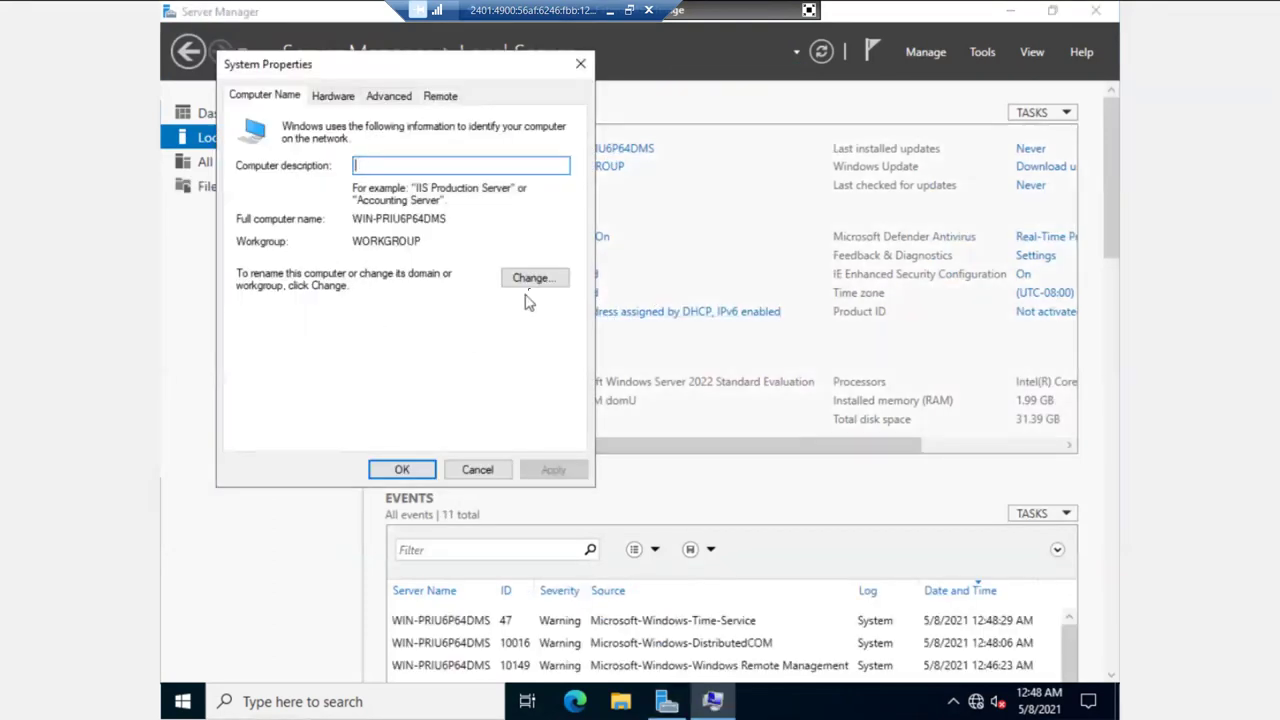
pyautogui.click(537, 279)
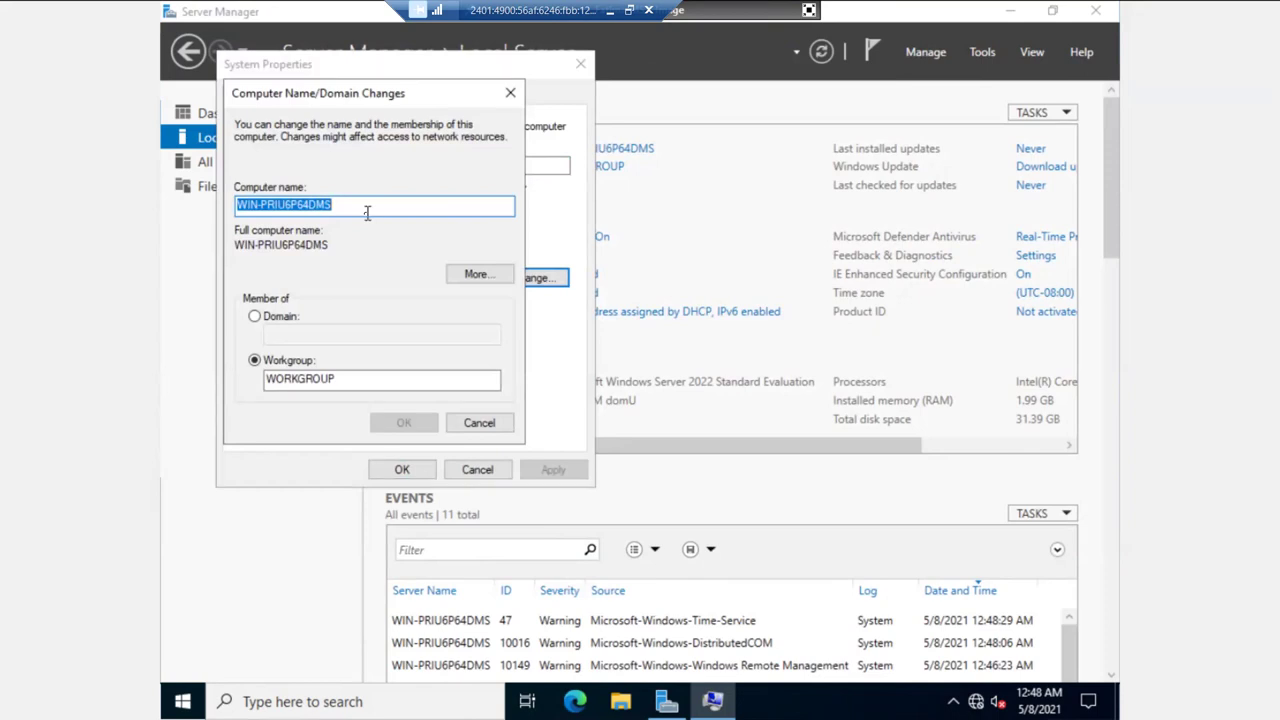
# Rename the computer to Fatima-MST-HR and make it a member of the techmtech.com domain
pyautogui.write('Fa')
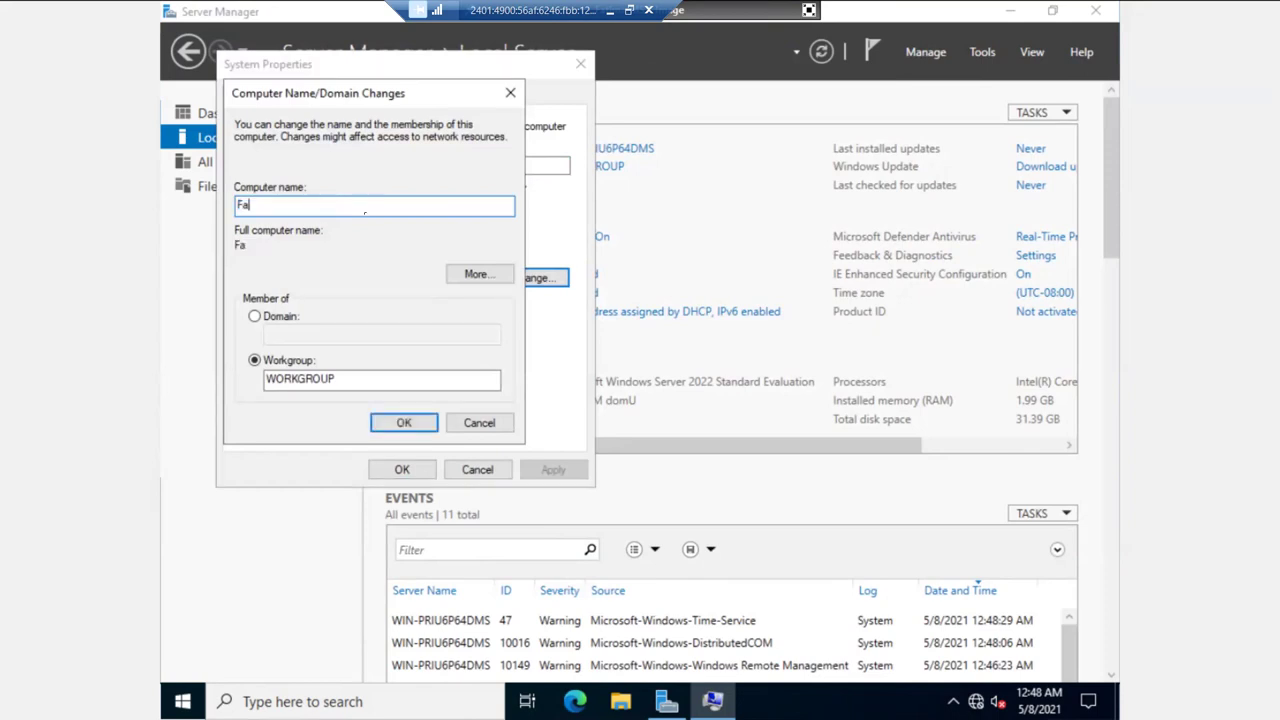
pyautogui.write('tima-')
pyautogui.write('MST-HR')
pyautogui.click(285, 316)
pyautogui.click(300, 336)
pyautogui.write('techmtech.com')
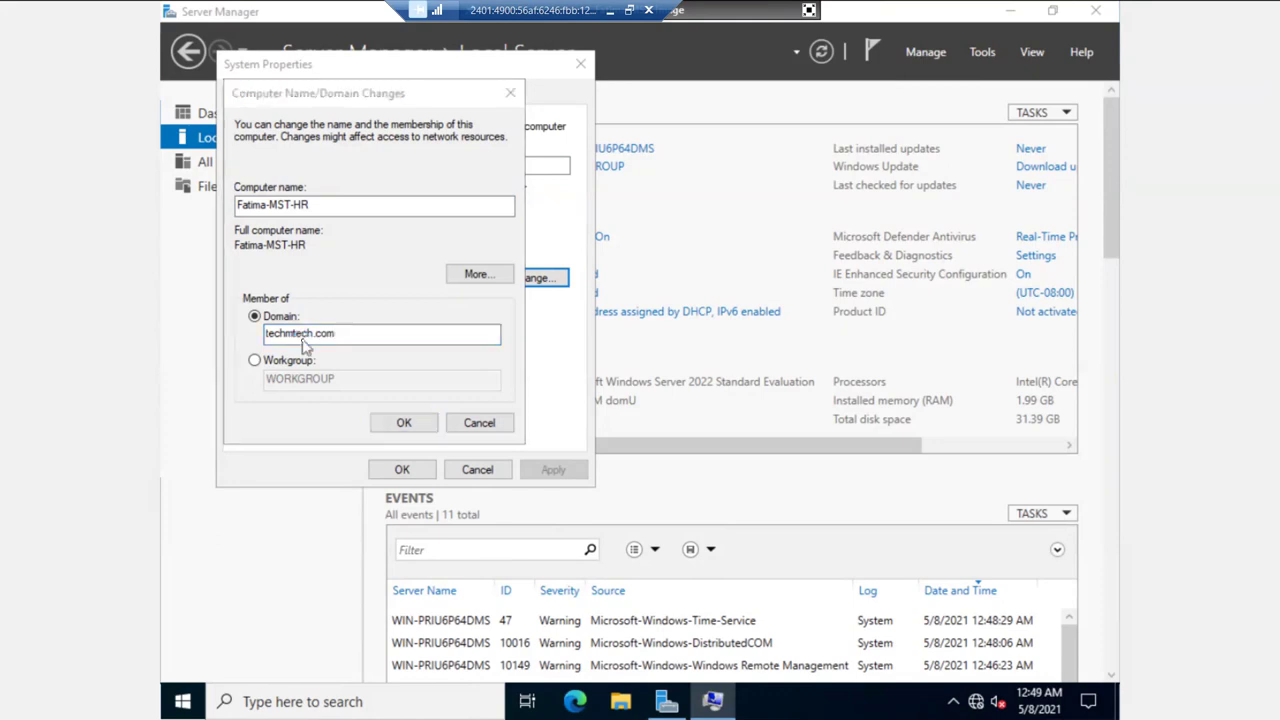
# Enter the domain account username and password, acknowledge the welcome and restart notices, and close System Properties
pyautogui.write('m')
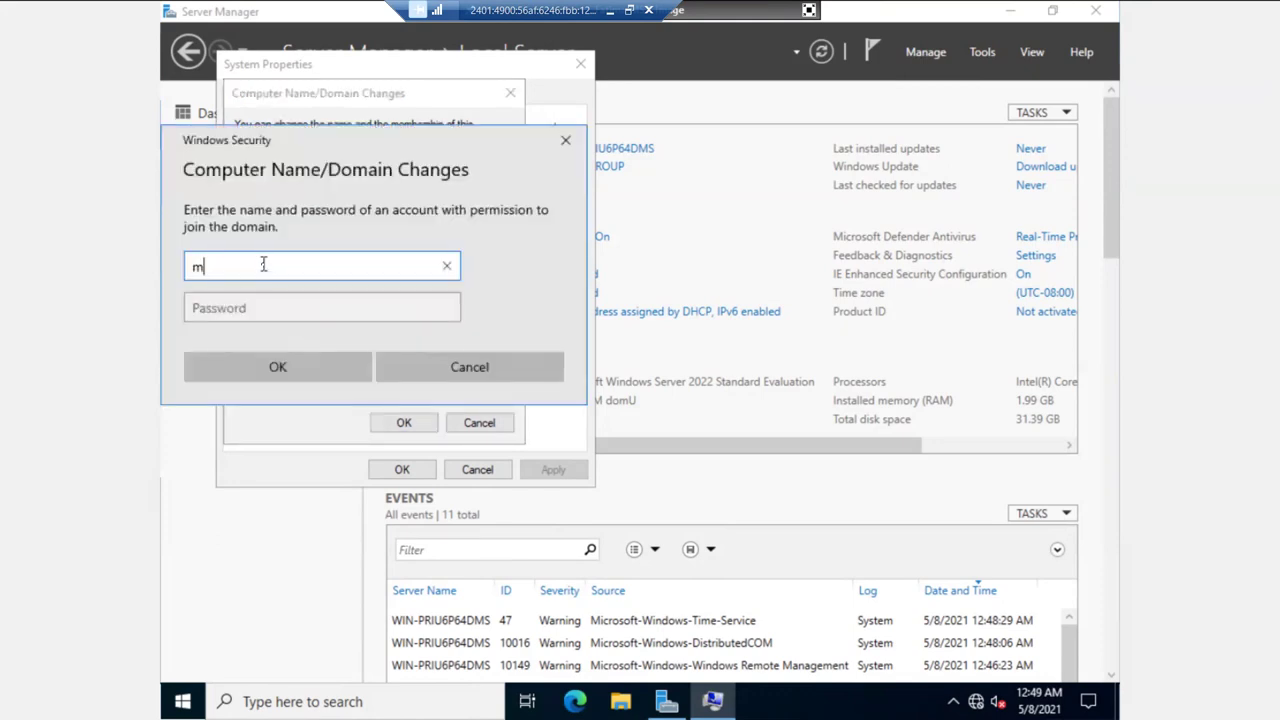
pyautogui.write('s185426')
pyautogui.press('Tab')
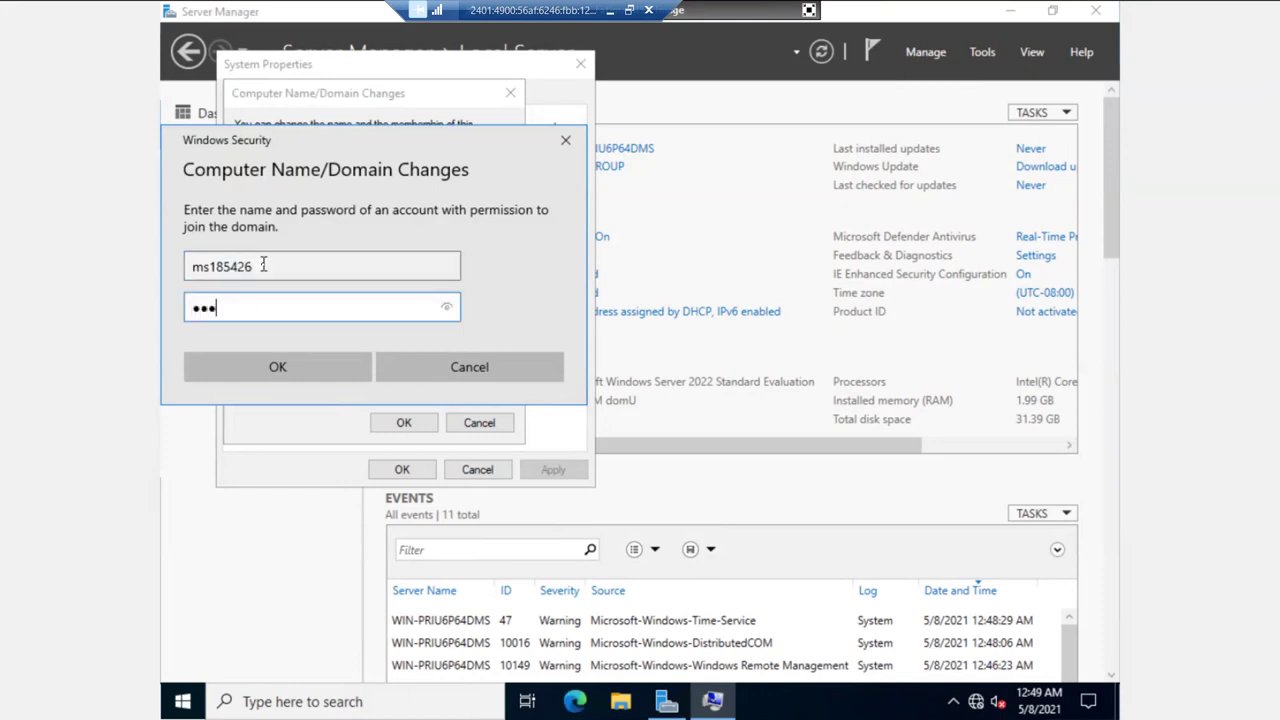
pyautogui.press('Return')
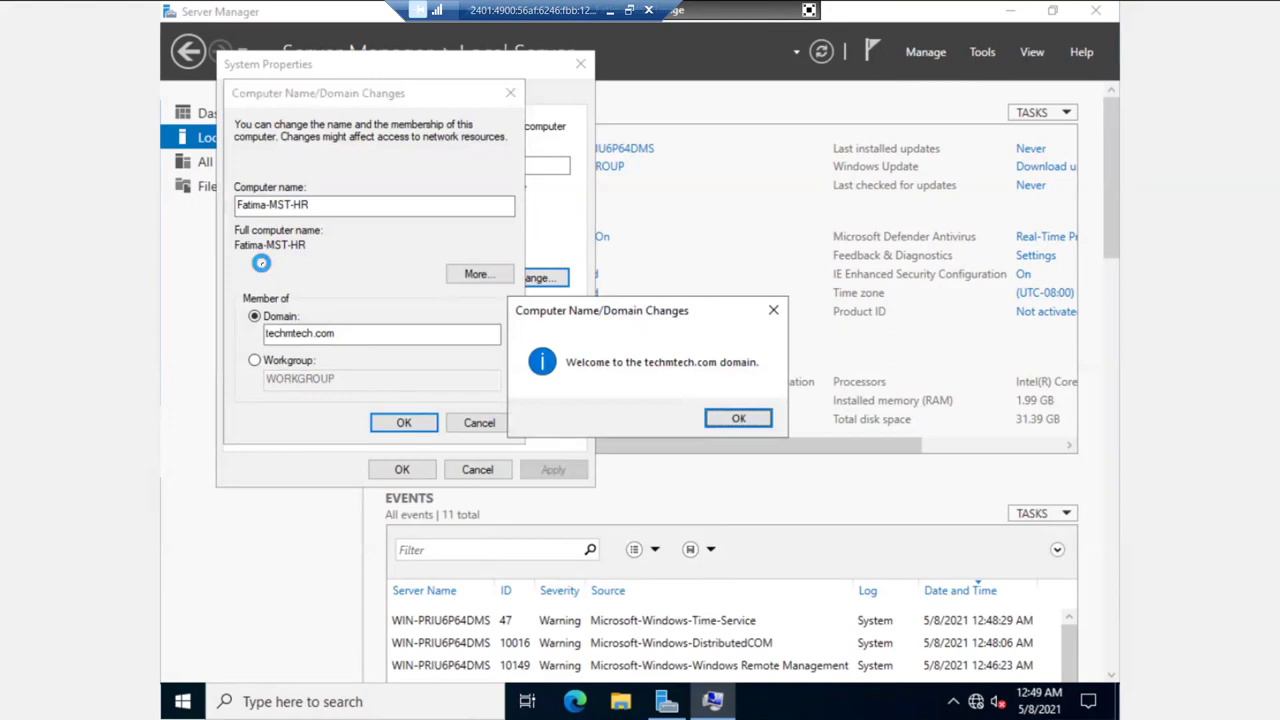
pyautogui.click(726, 420)
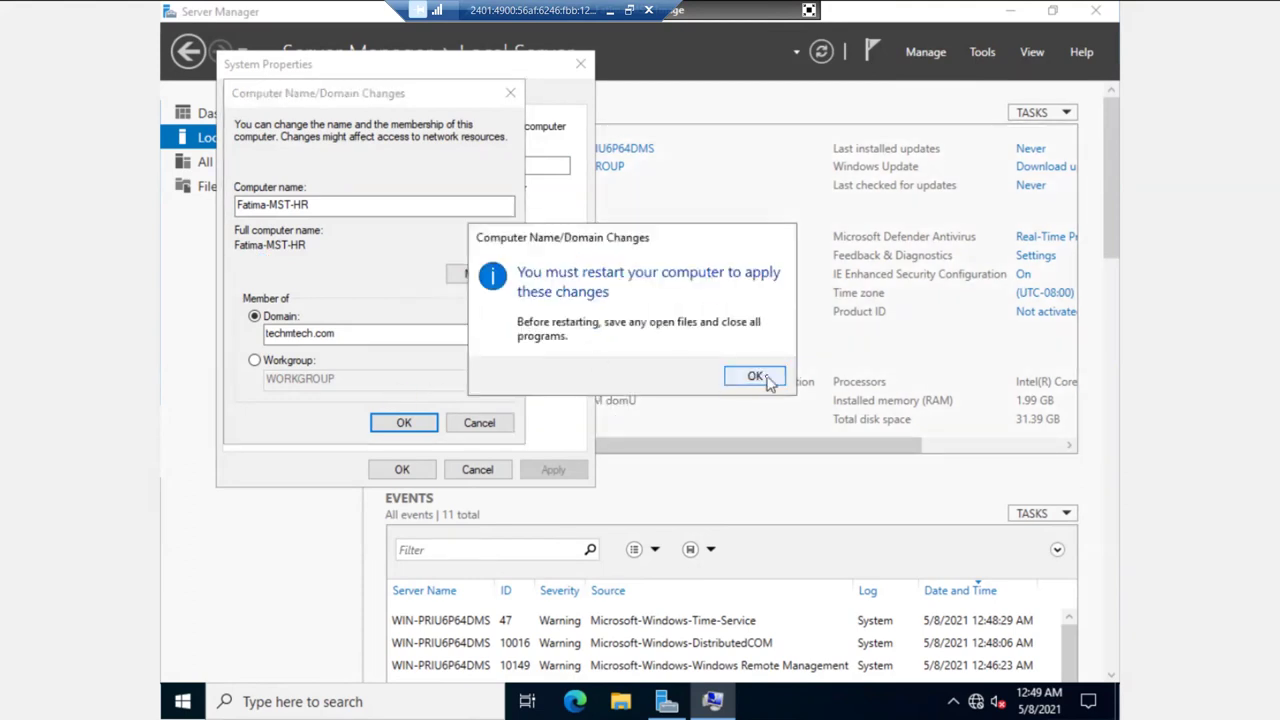
pyautogui.click(768, 383)
pyautogui.click(401, 470)
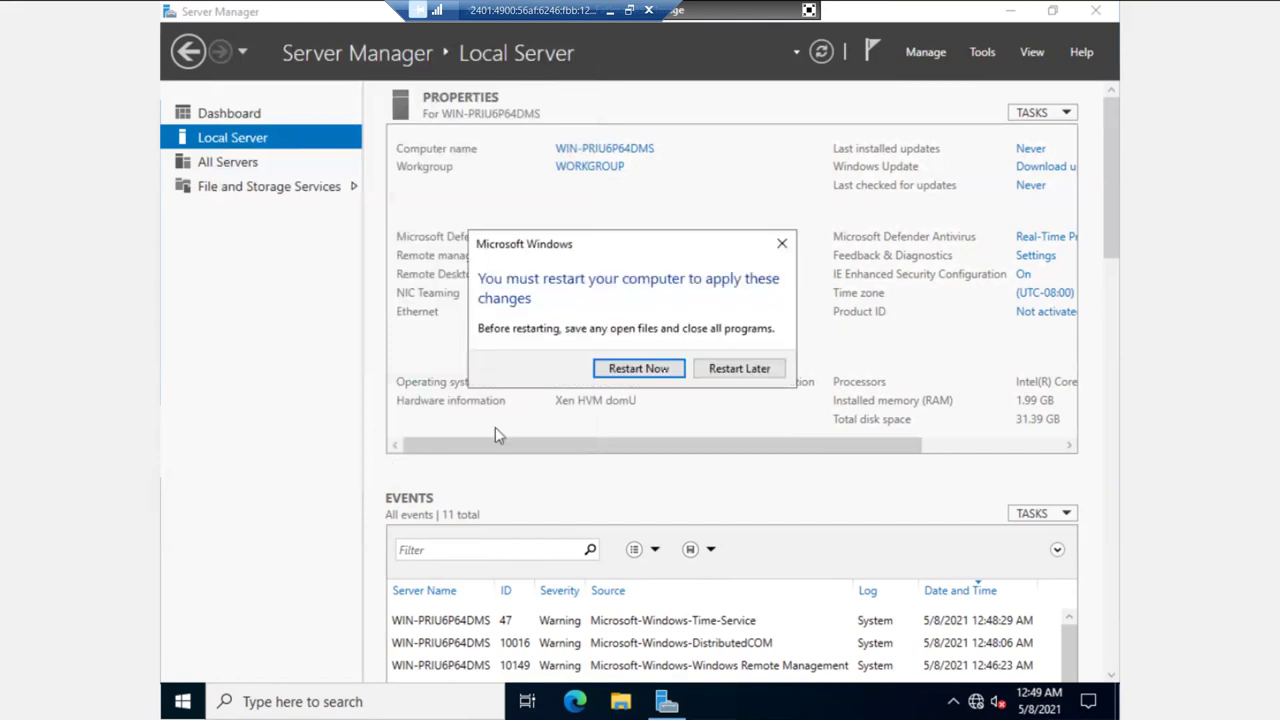
# Restart the guest now, then minimize and restore the remote XenCenter session
pyautogui.click(655, 370)
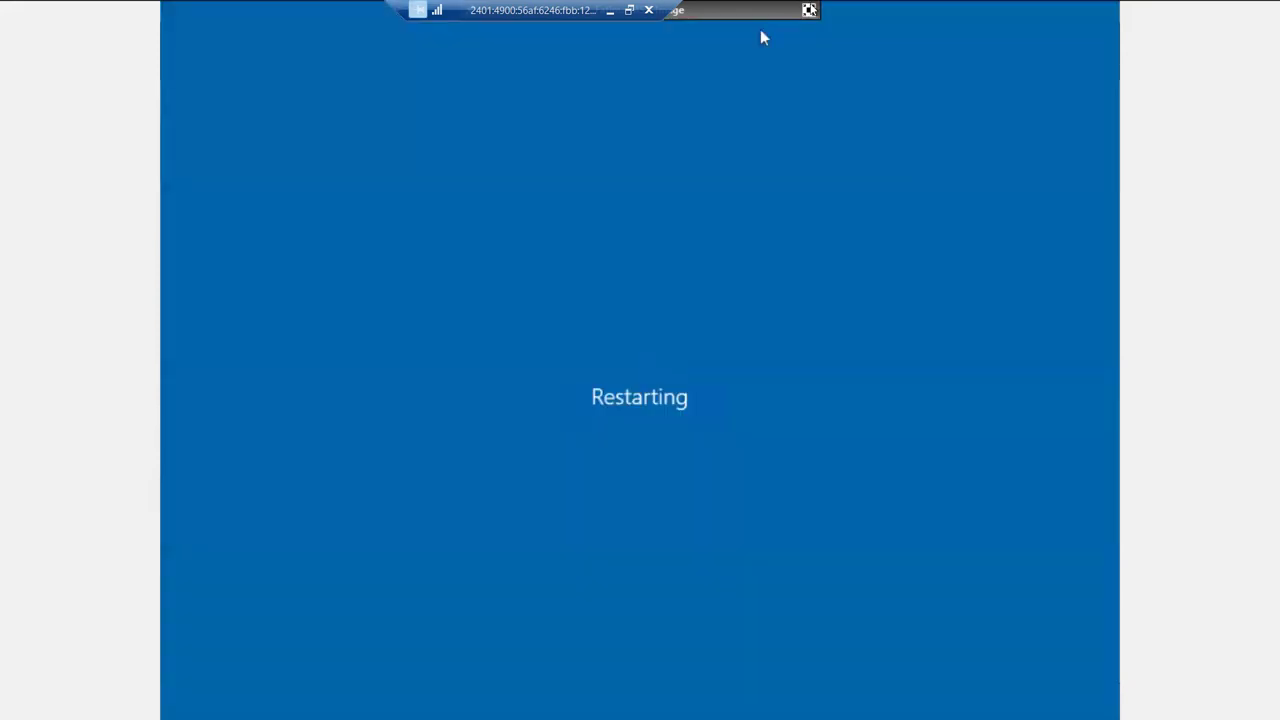
pyautogui.click(810, 10)
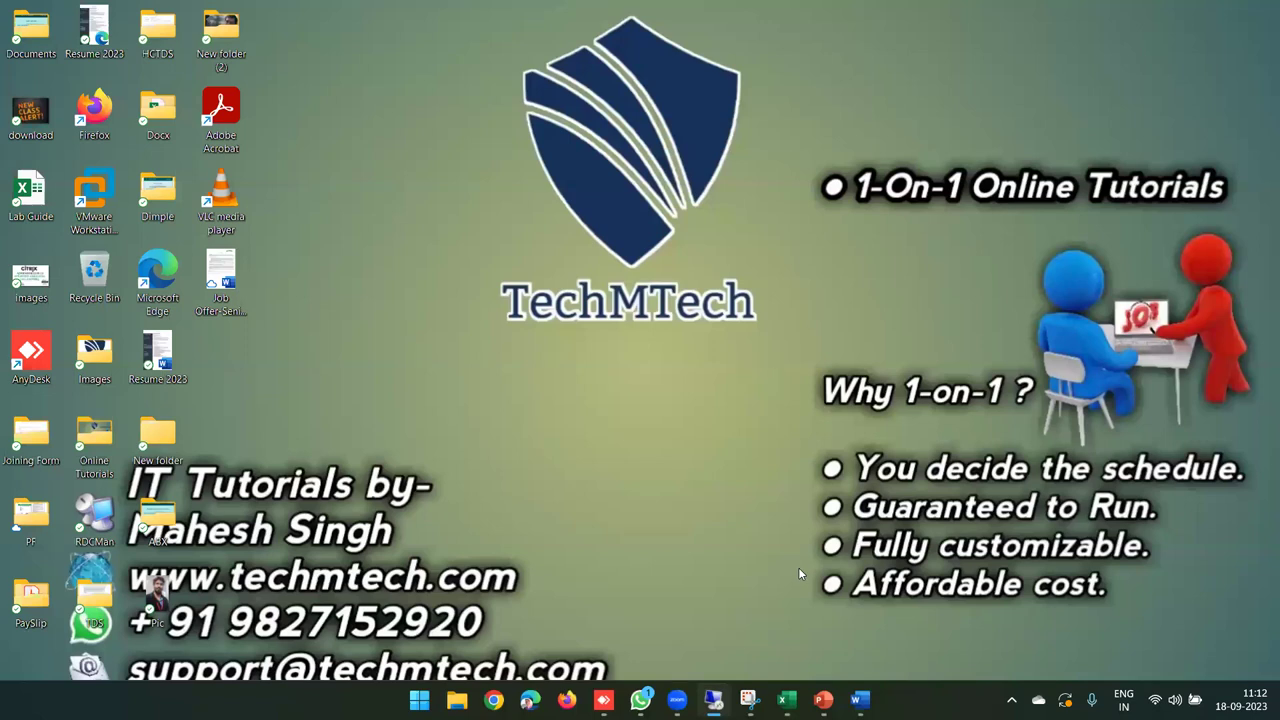
pyautogui.click(713, 699)
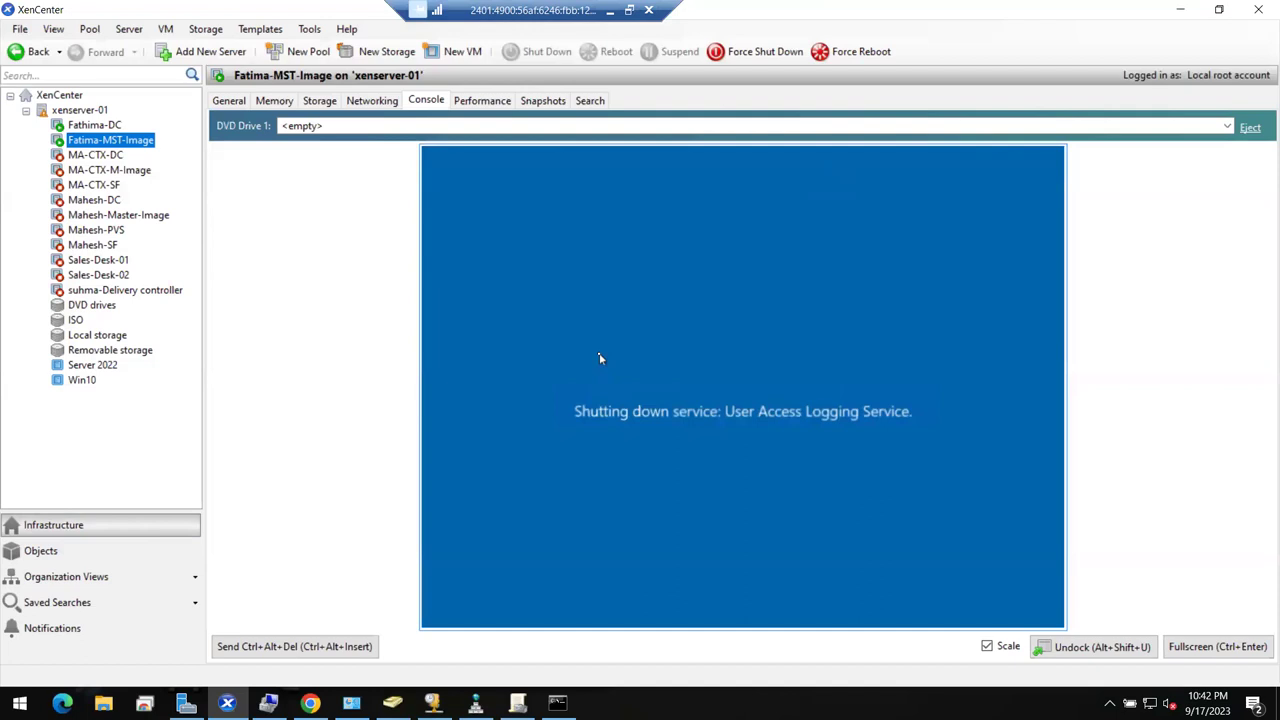
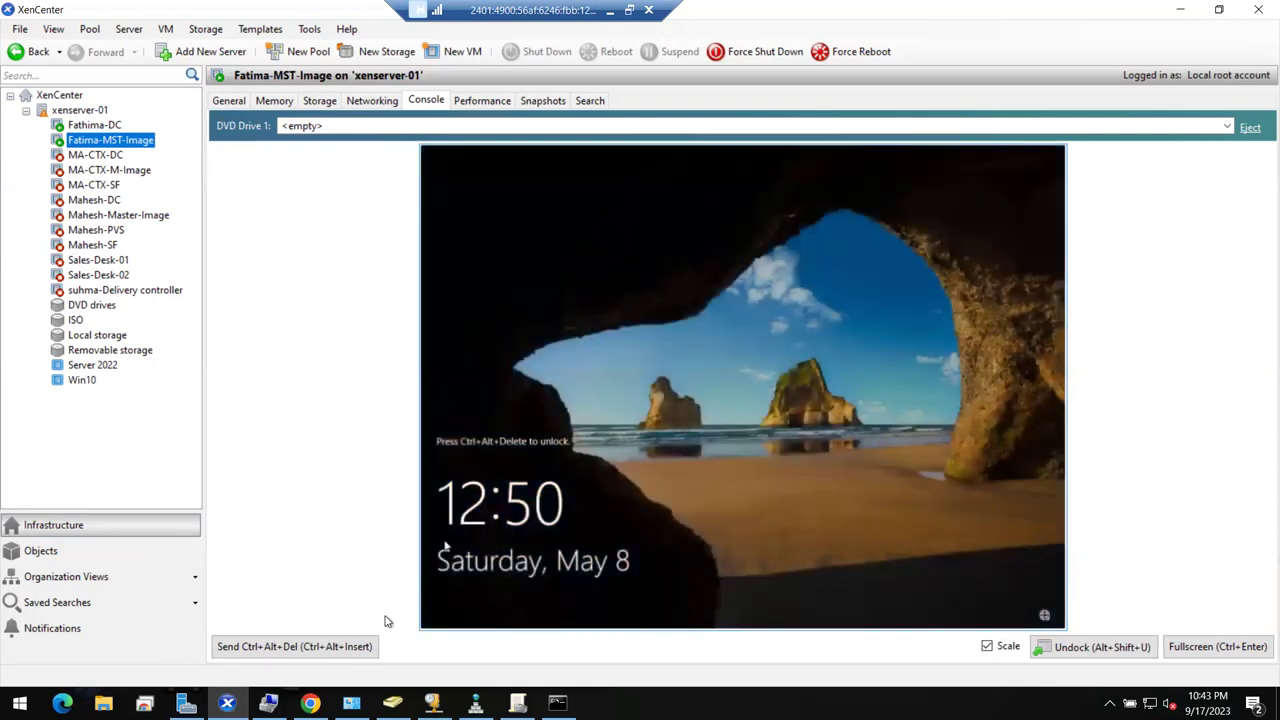
# Show the VM console full screen and sign in as 'Other user' with a TECHMTECH domain account and password
pyautogui.click(340, 647)
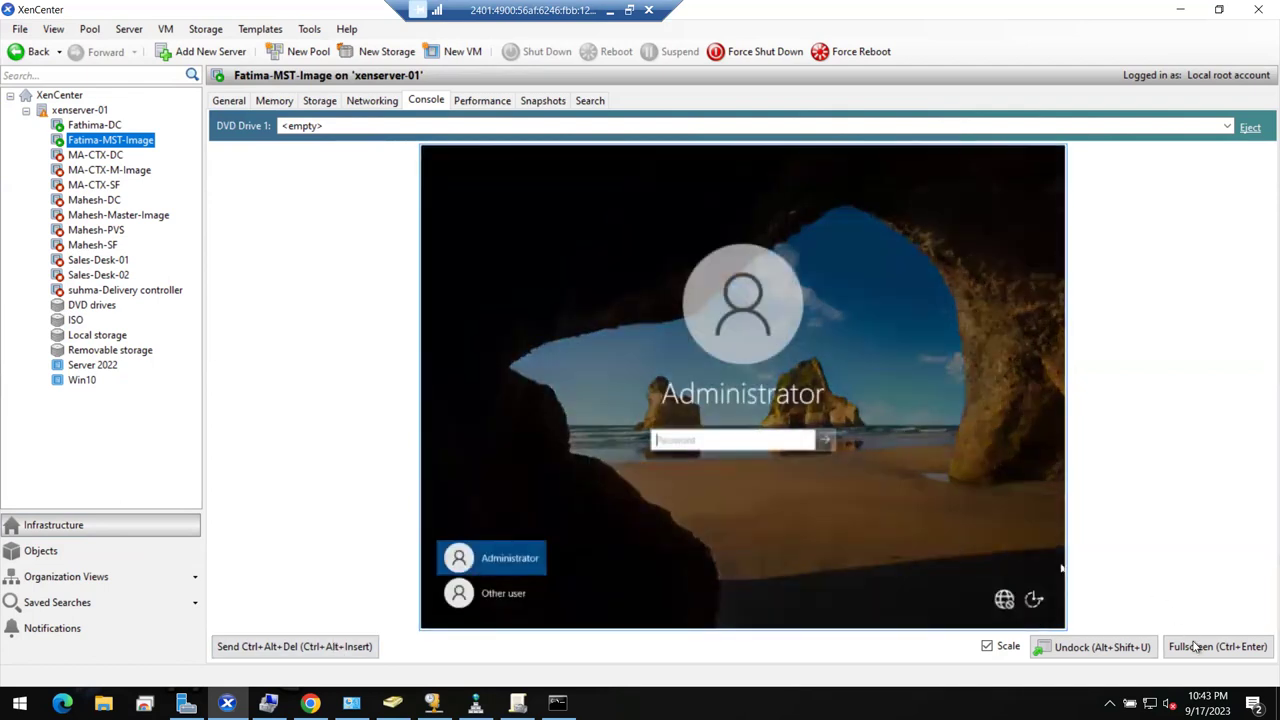
pyautogui.click(1218, 646)
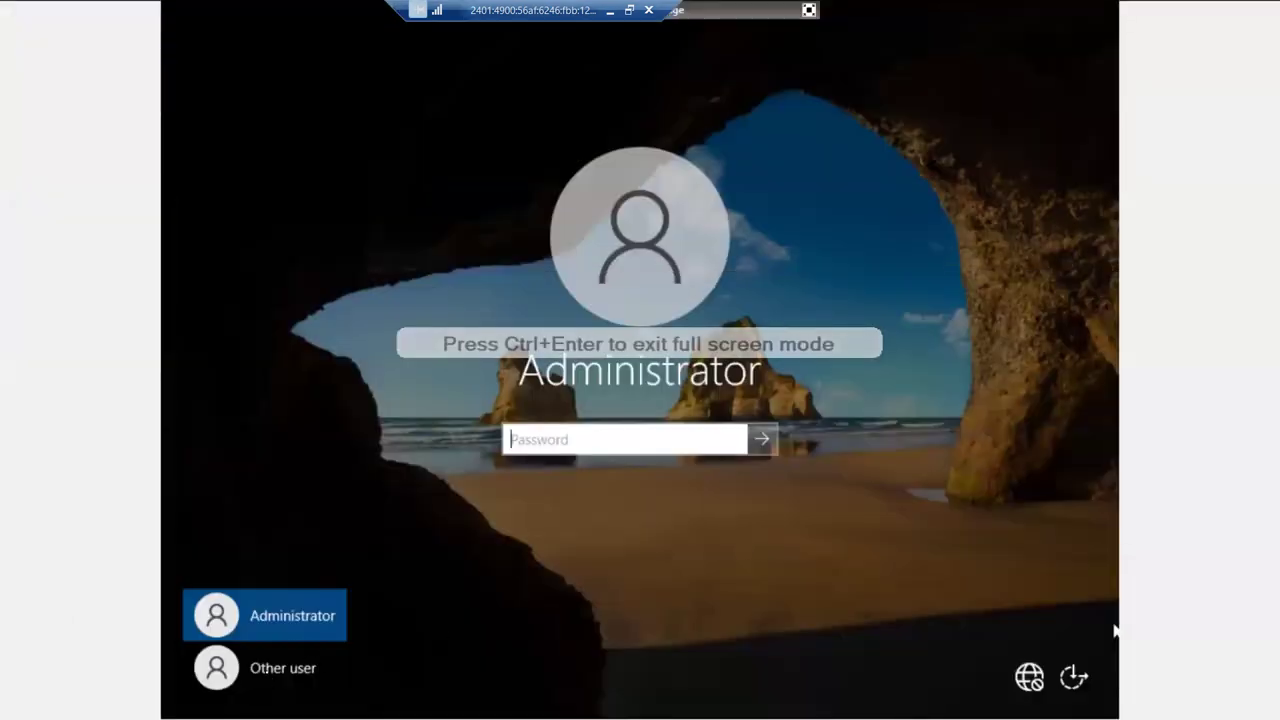
pyautogui.click(268, 670)
pyautogui.click(592, 427)
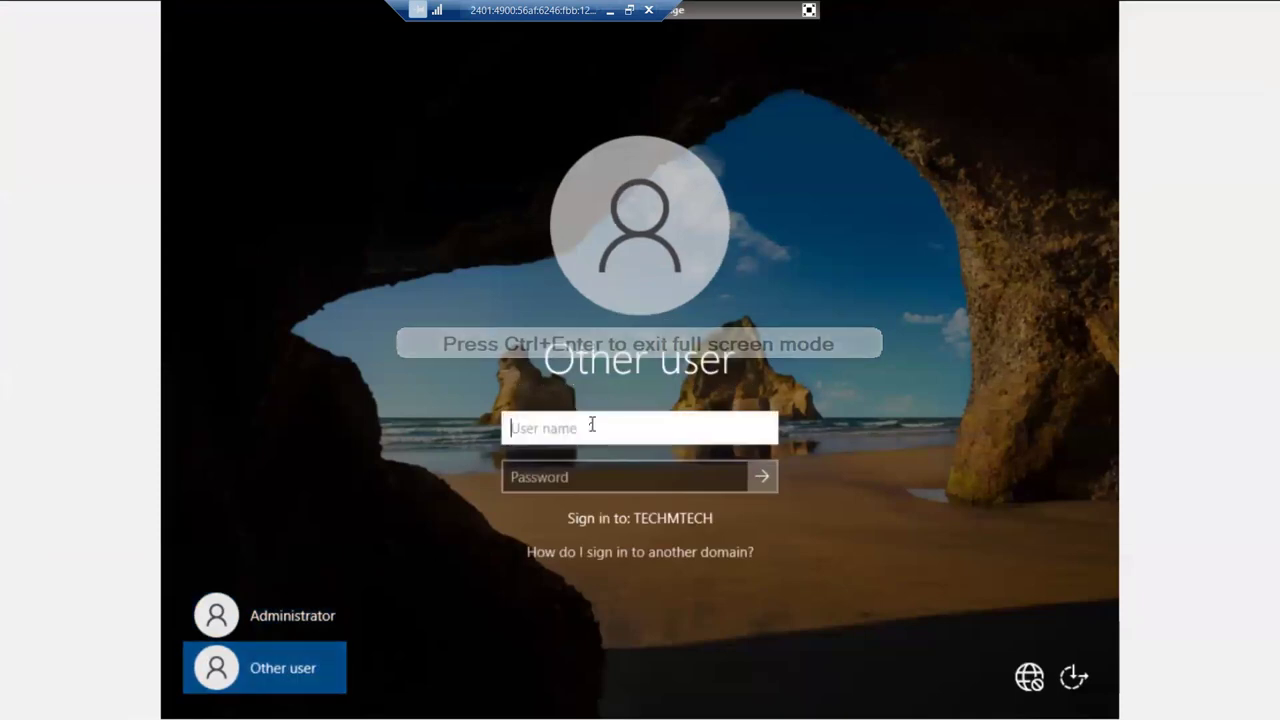
pyautogui.write('ms18')
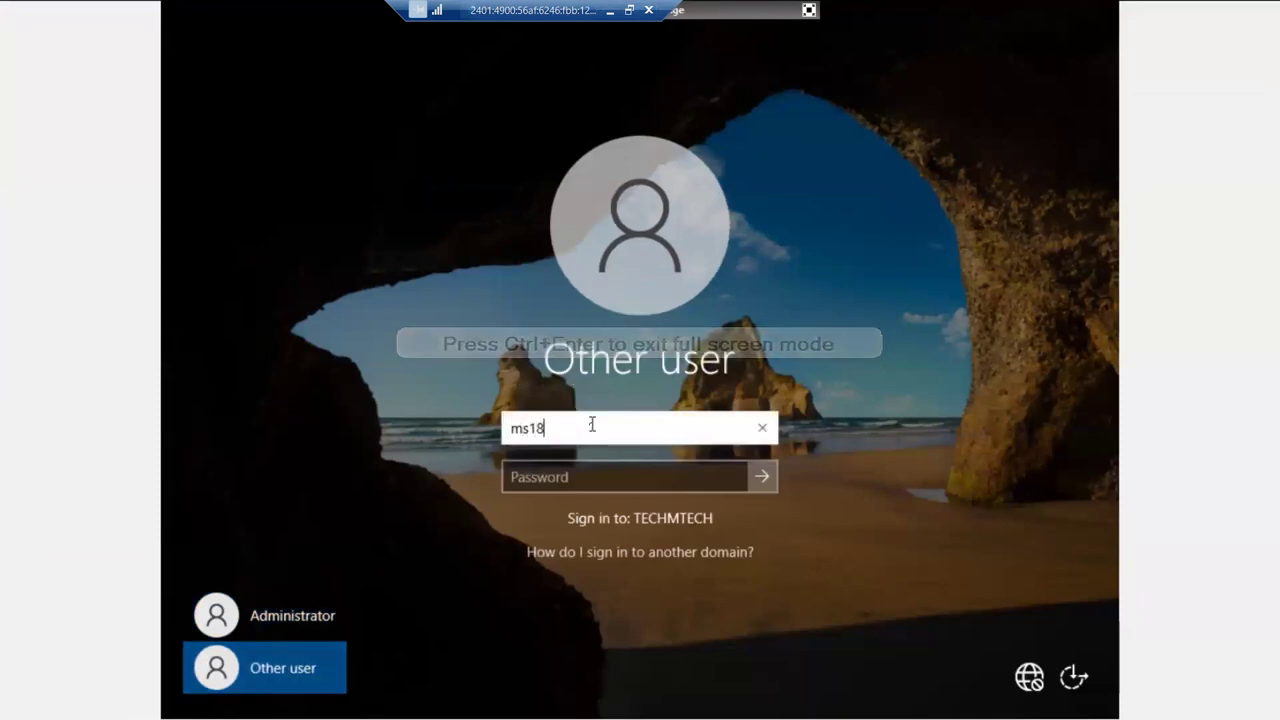
pyautogui.write('5426')
pyautogui.press('Tab')
pyautogui.write('••••••')
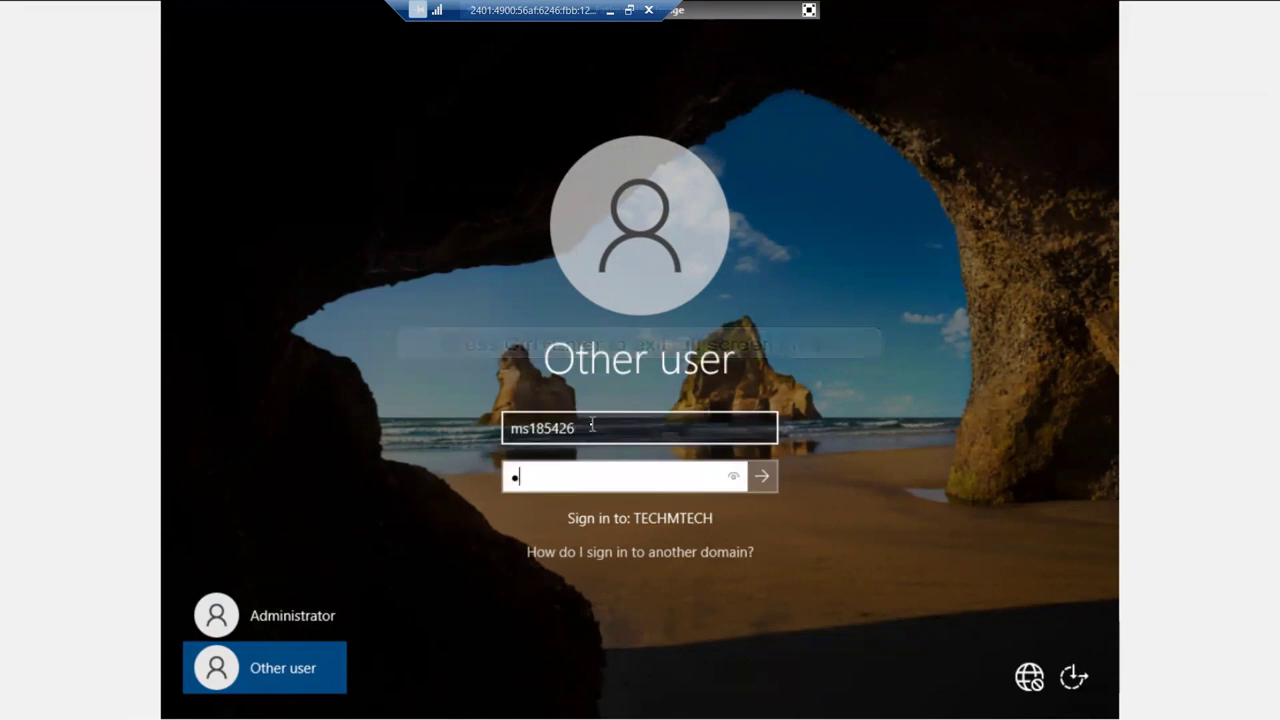
pyautogui.write('••••')
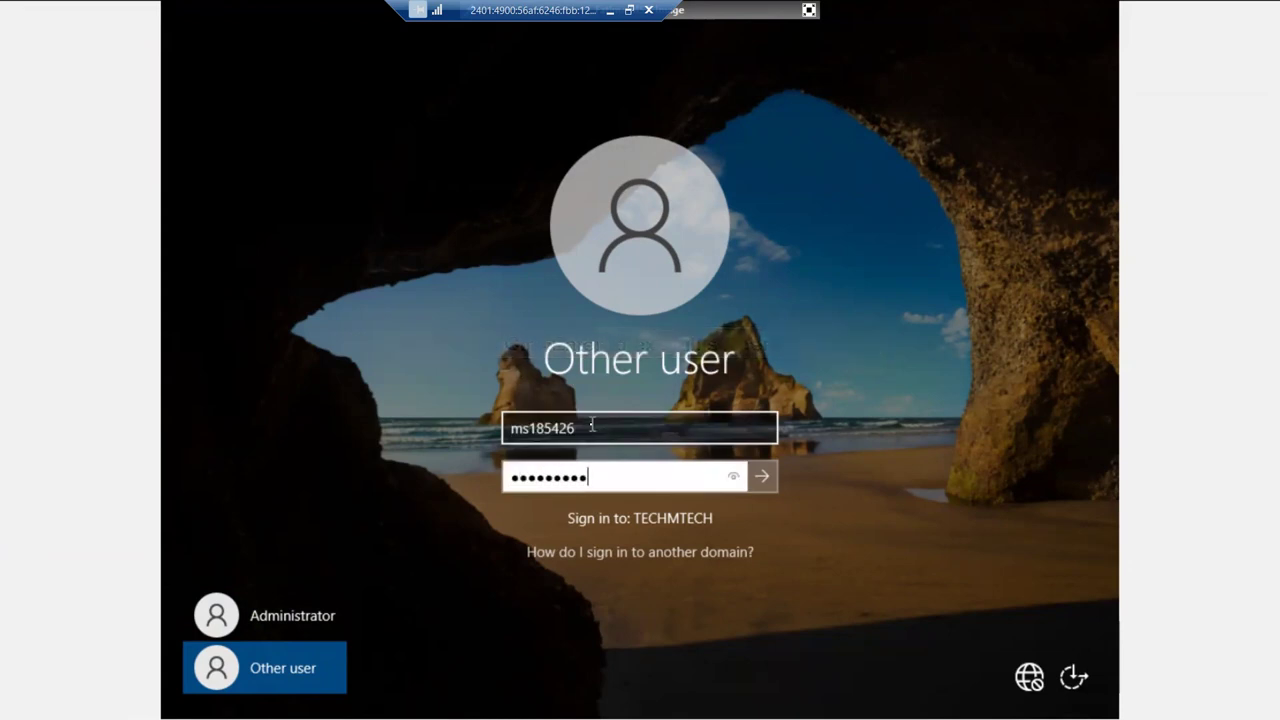
pyautogui.press('Return')
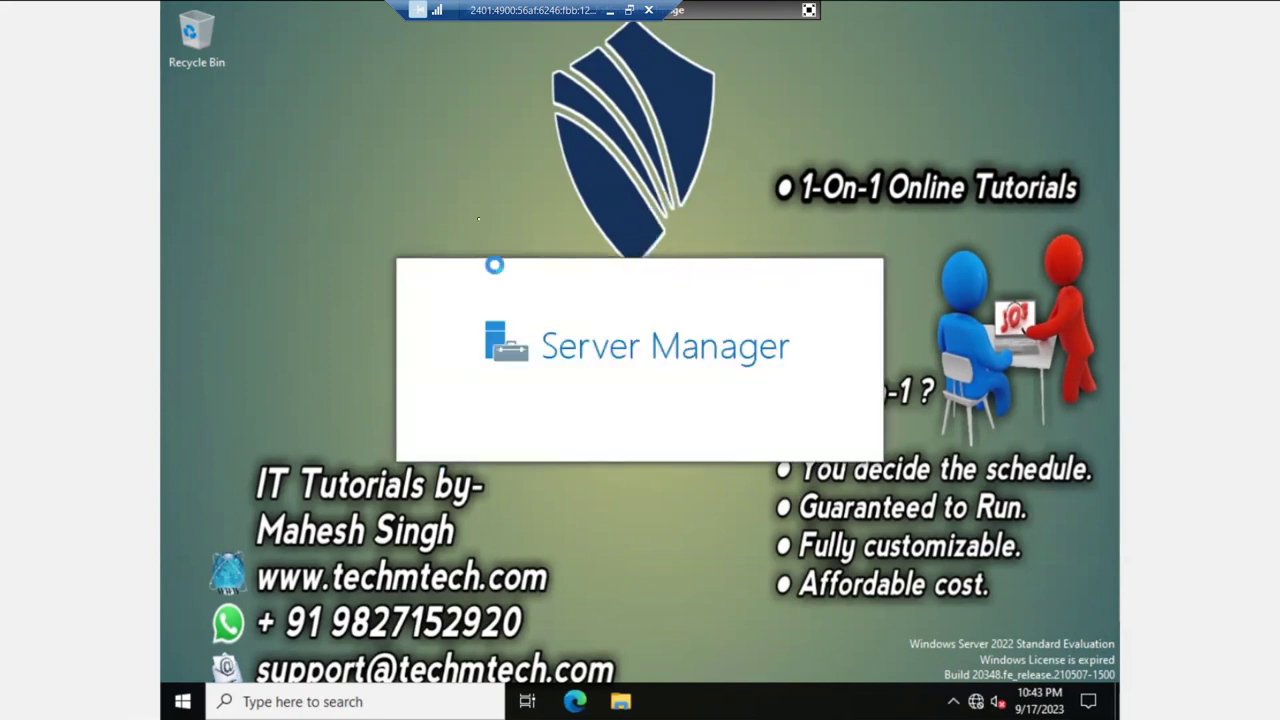
# Open the \\dc\ISO share from the Run prompt, select Google_Chrome and office_free_2013, and minimize Server Manager
pyautogui.press('super+r')
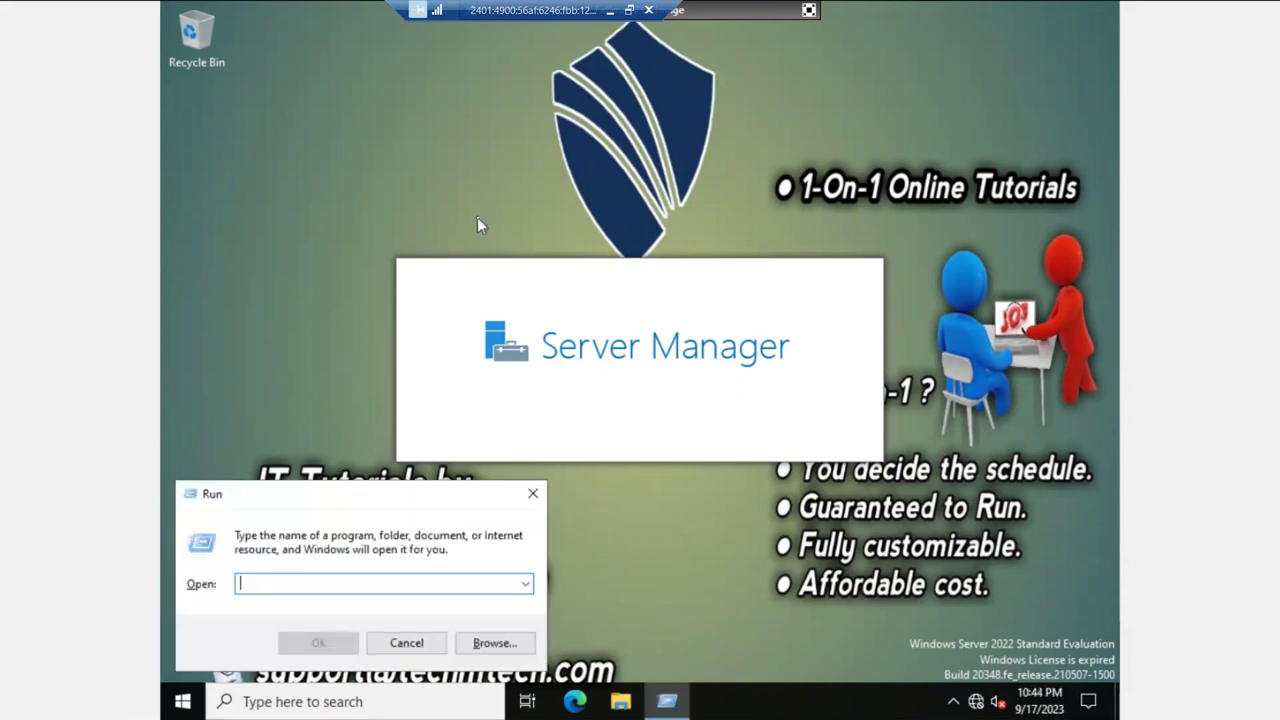
pyautogui.write('\\\\dc')
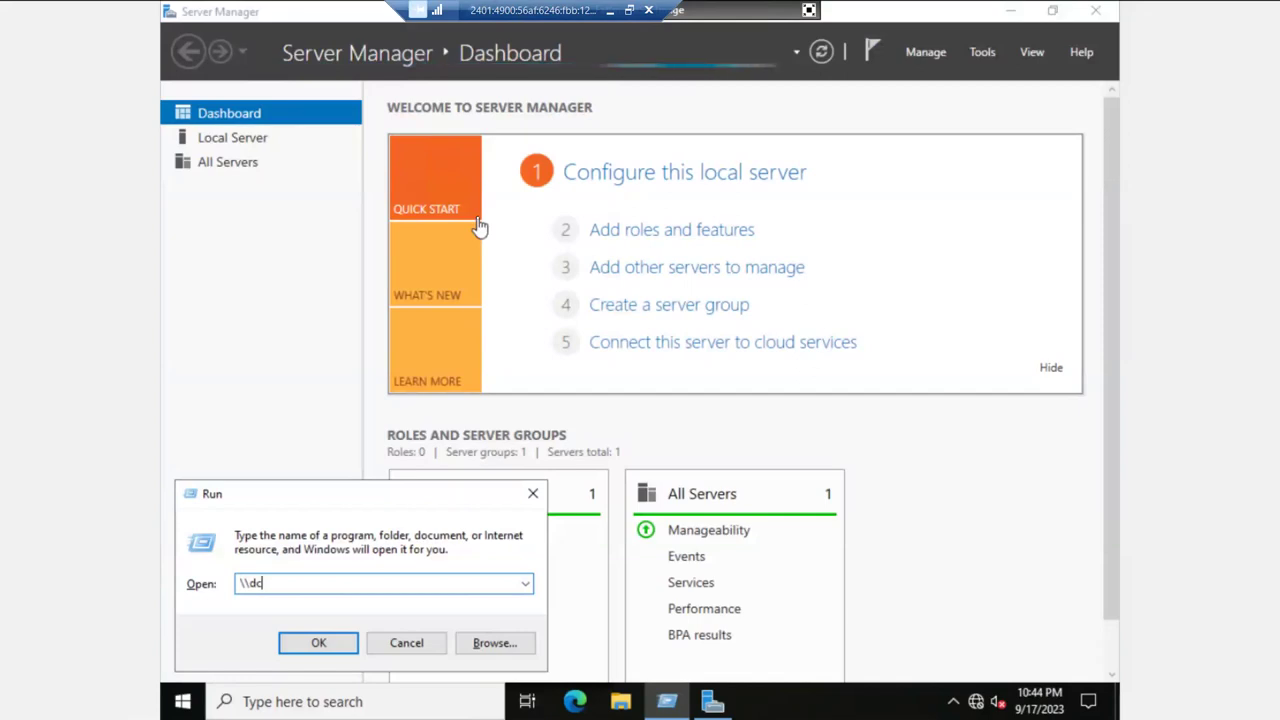
pyautogui.write('\\')
pyautogui.press('Down')
pyautogui.press('Down')
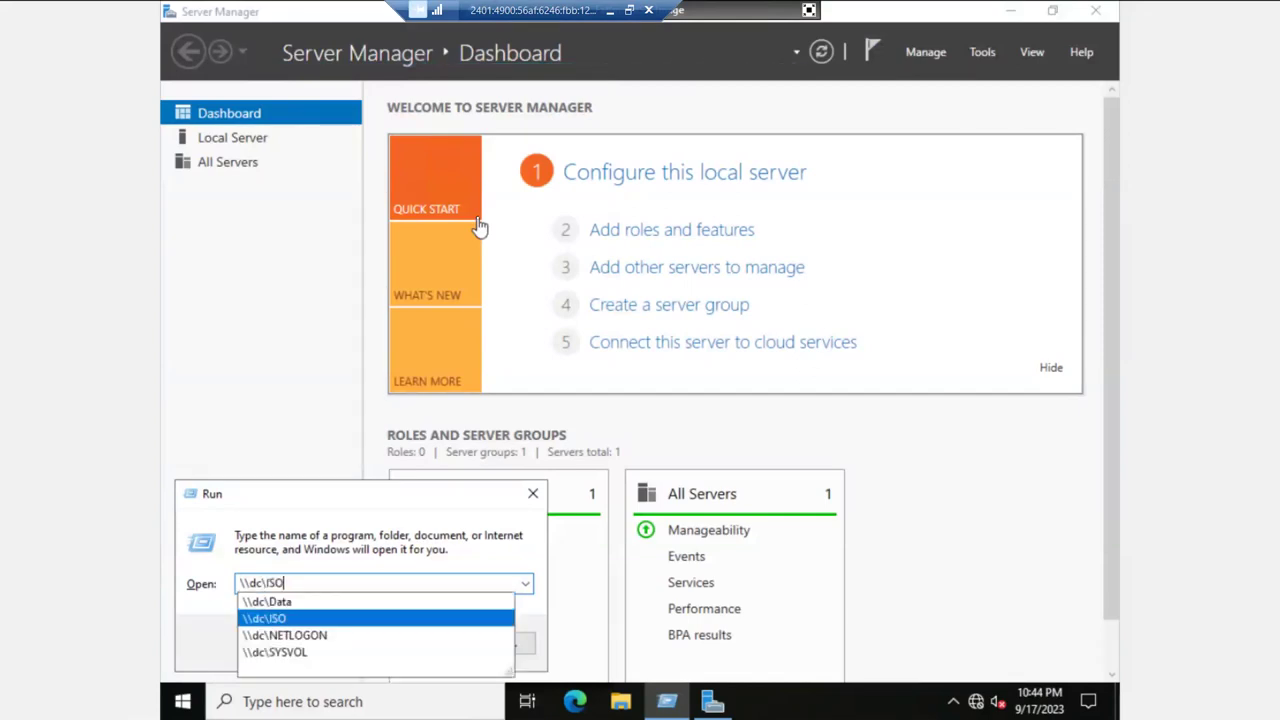
pyautogui.press('Return')
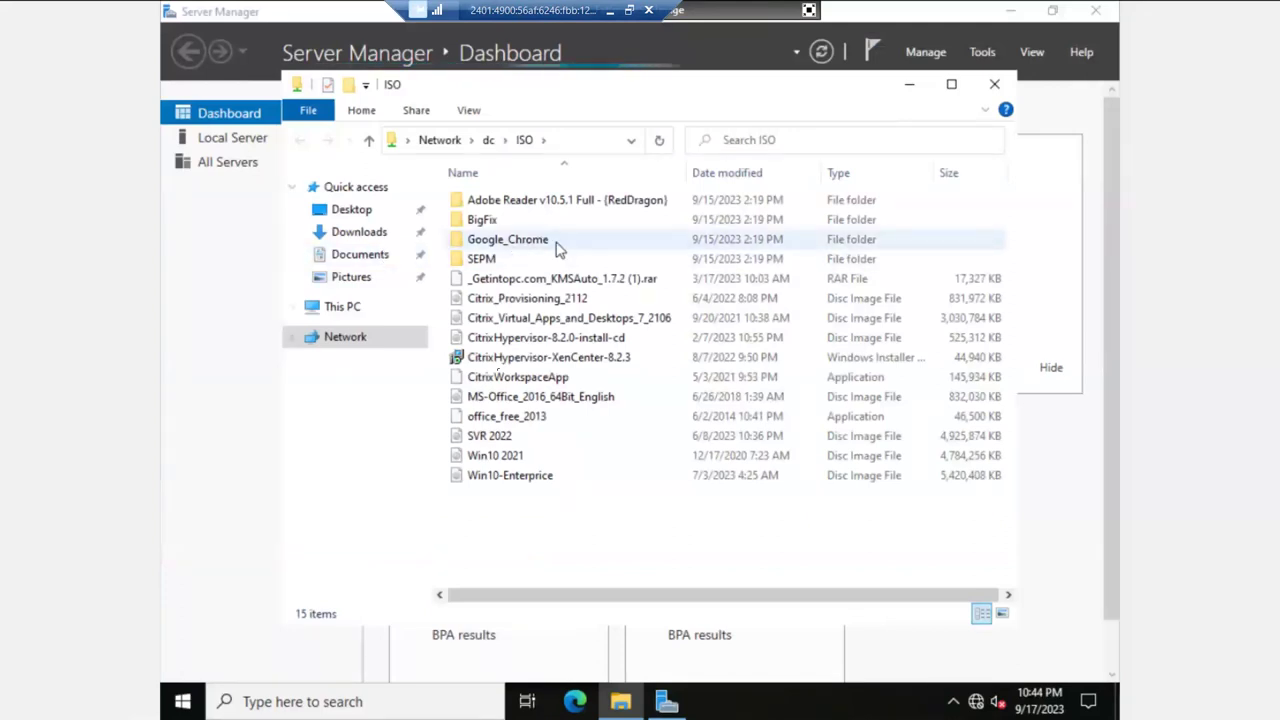
pyautogui.click(556, 242)
pyautogui.click(511, 424)
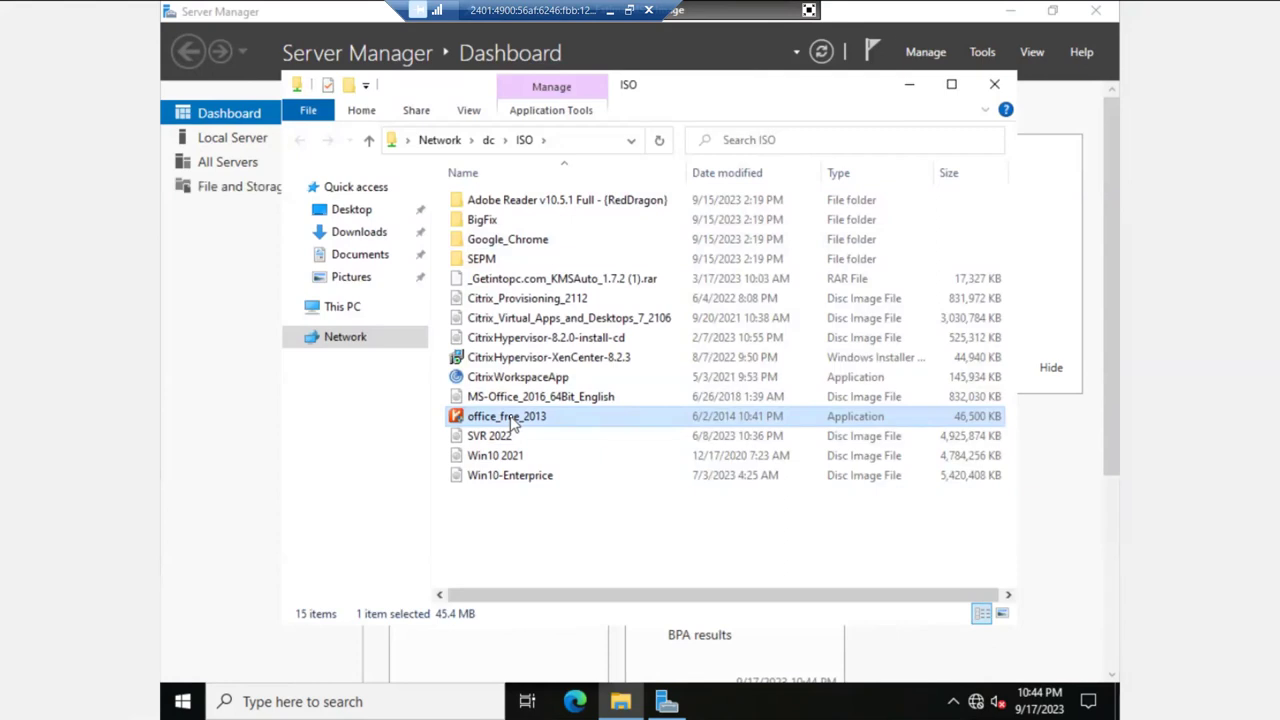
pyautogui.click(1010, 11)
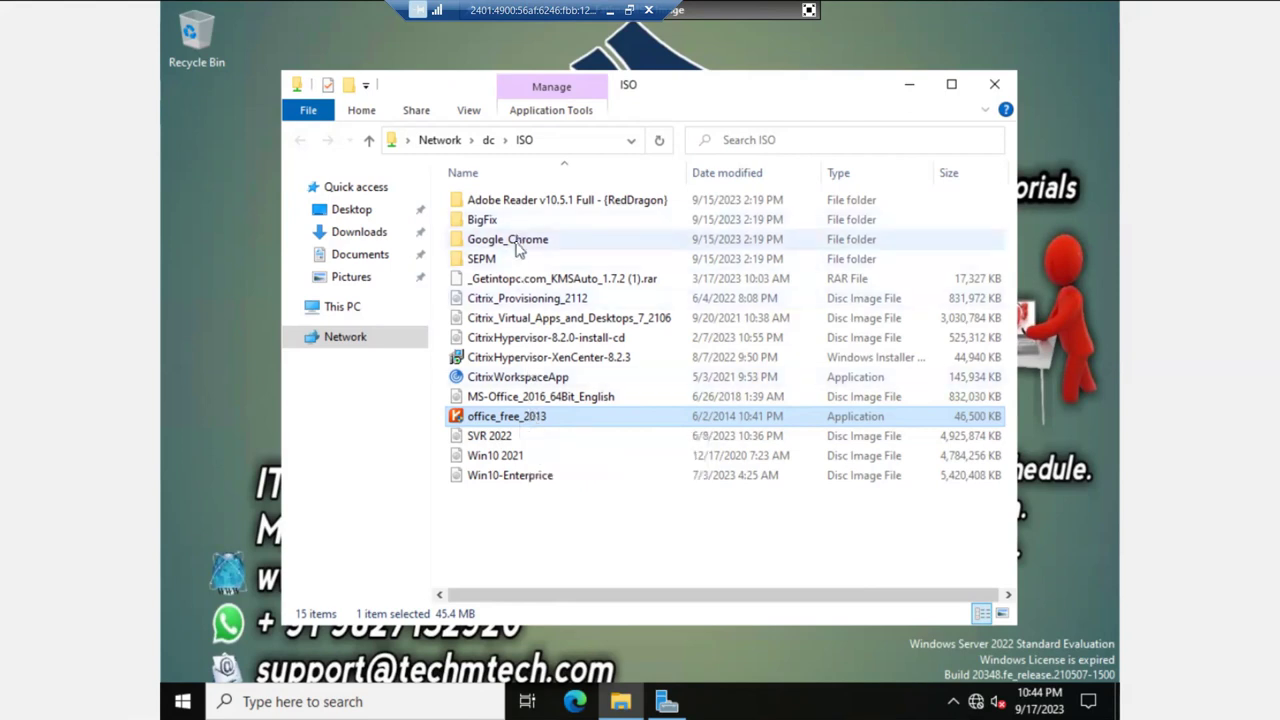
# Copy the Google Chrome x64 folder from Google_Chrome onto the VM desktop
pyautogui.doubleClick(516, 243)
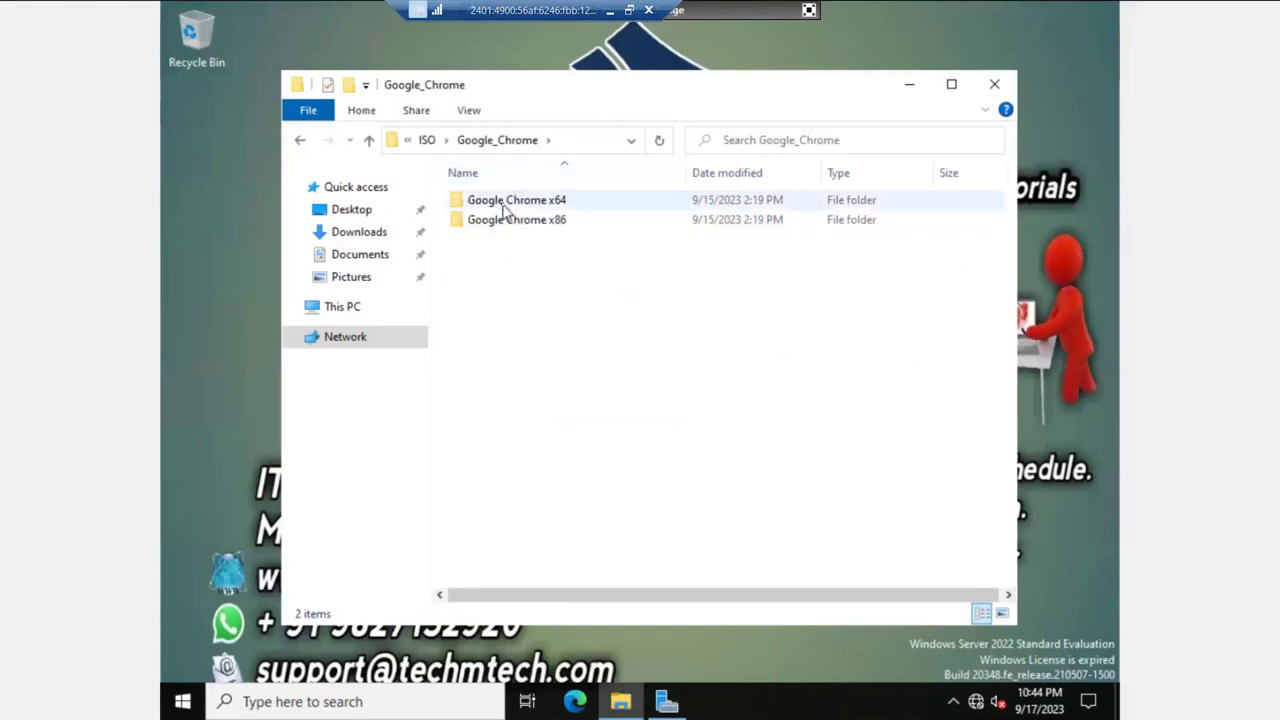
pyautogui.click(504, 207)
pyautogui.rightClick(504, 207)
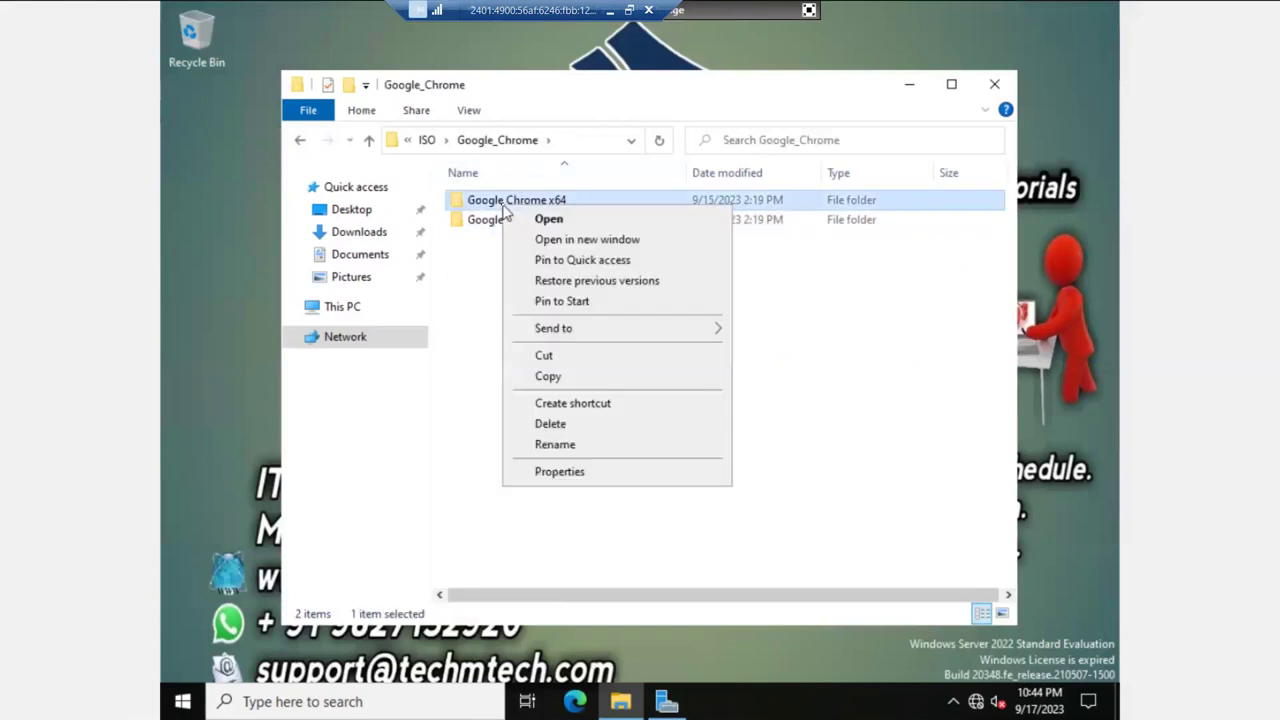
pyautogui.click(555, 377)
pyautogui.rightClick(240, 179)
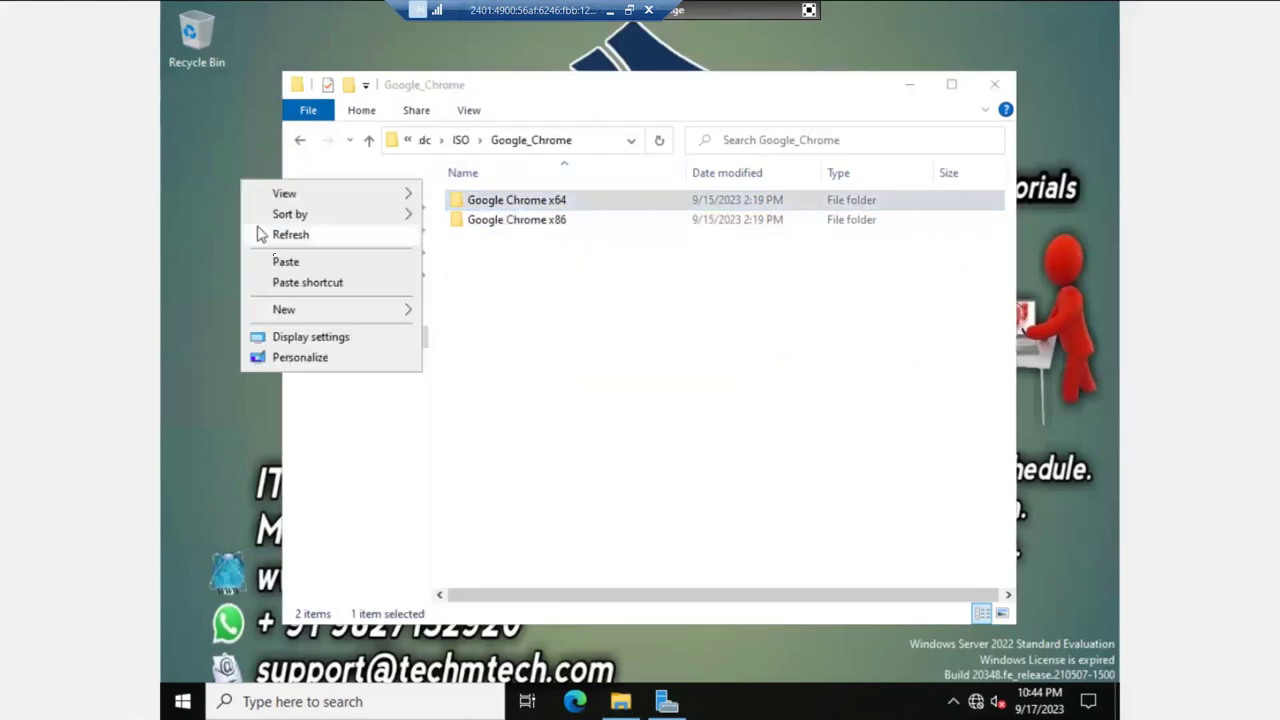
pyautogui.click(285, 262)
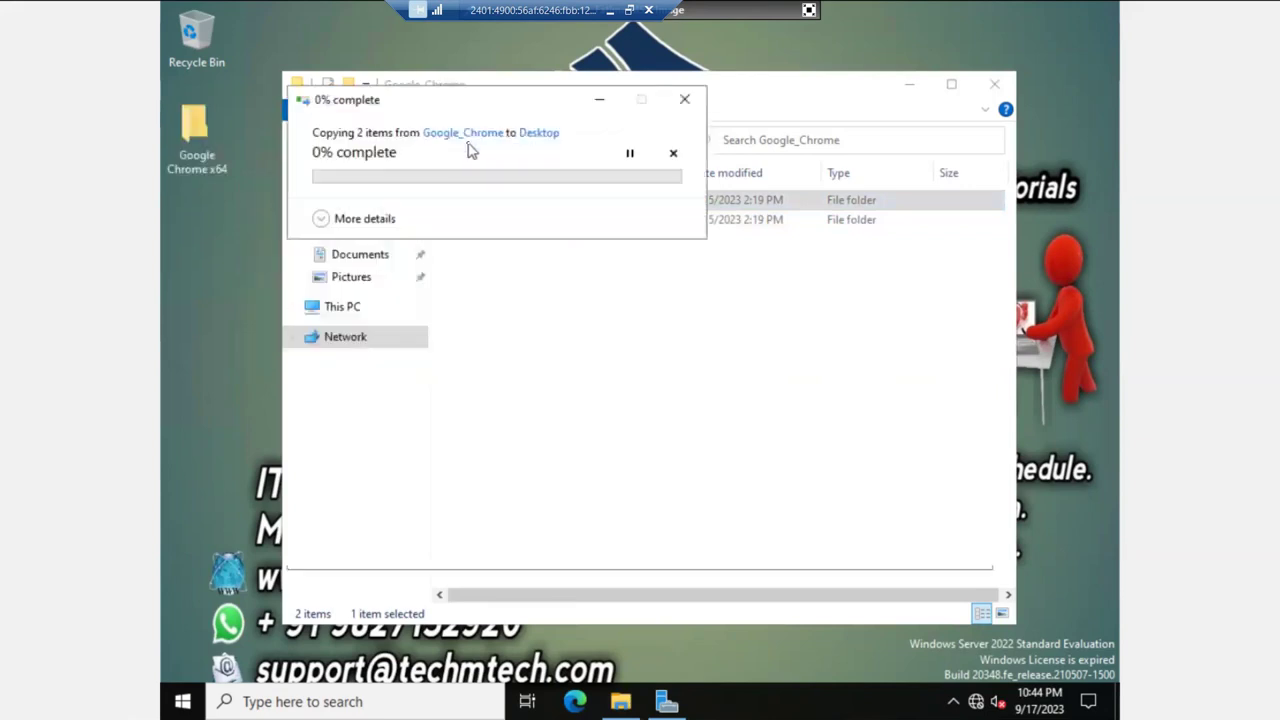
pyautogui.click(599, 99)
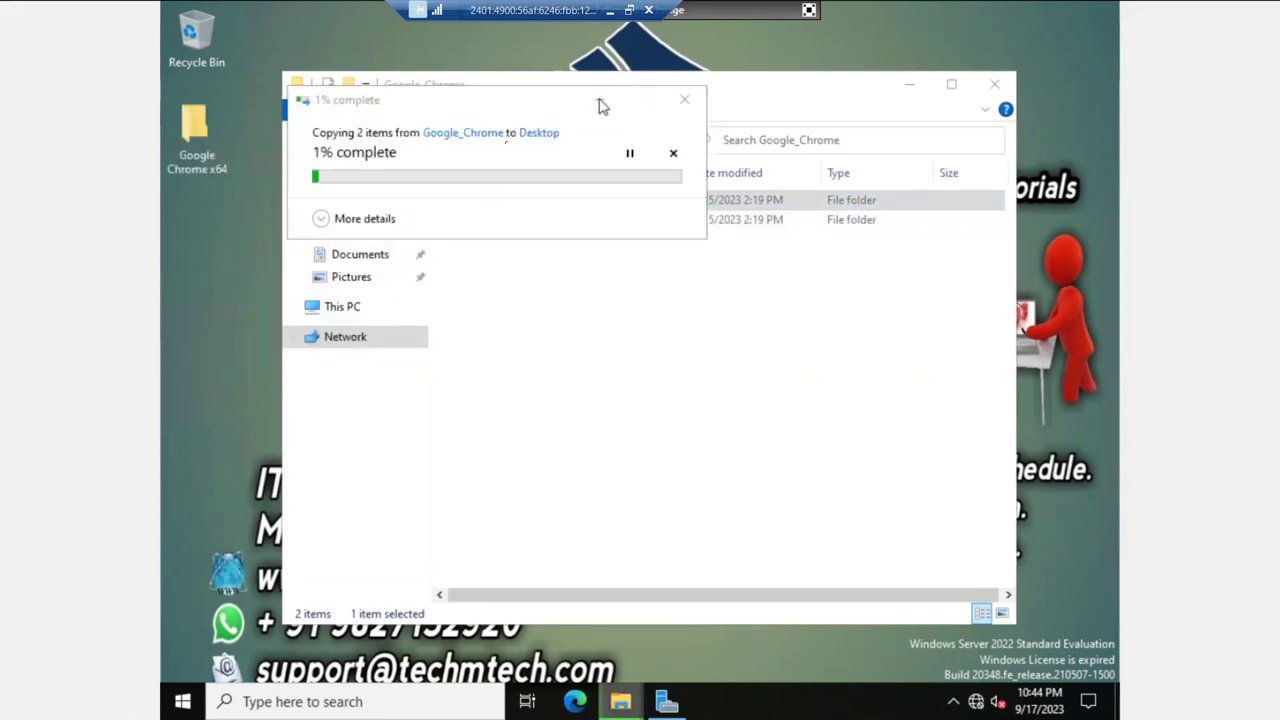
# Copy the office_free_2013 installer from the ISO share onto the VM desktop, then leave full screen
pyautogui.click(460, 140)
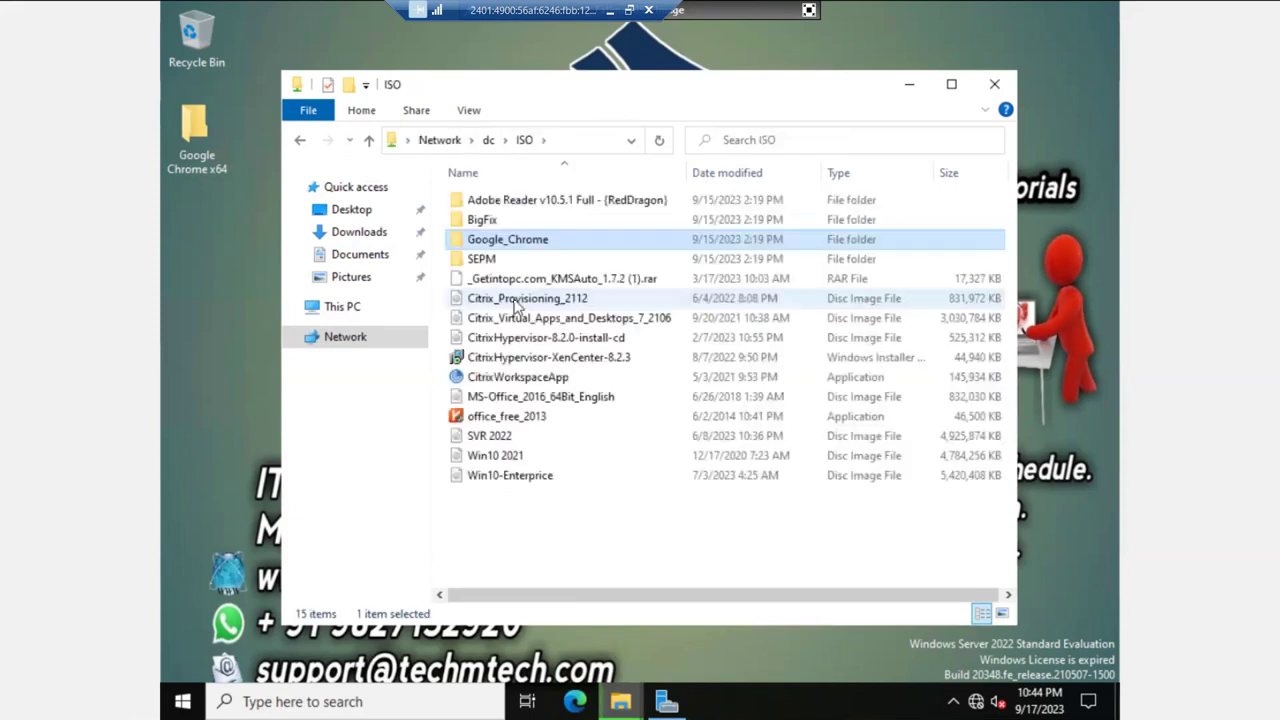
pyautogui.click(505, 418)
pyautogui.doubleClick(504, 417)
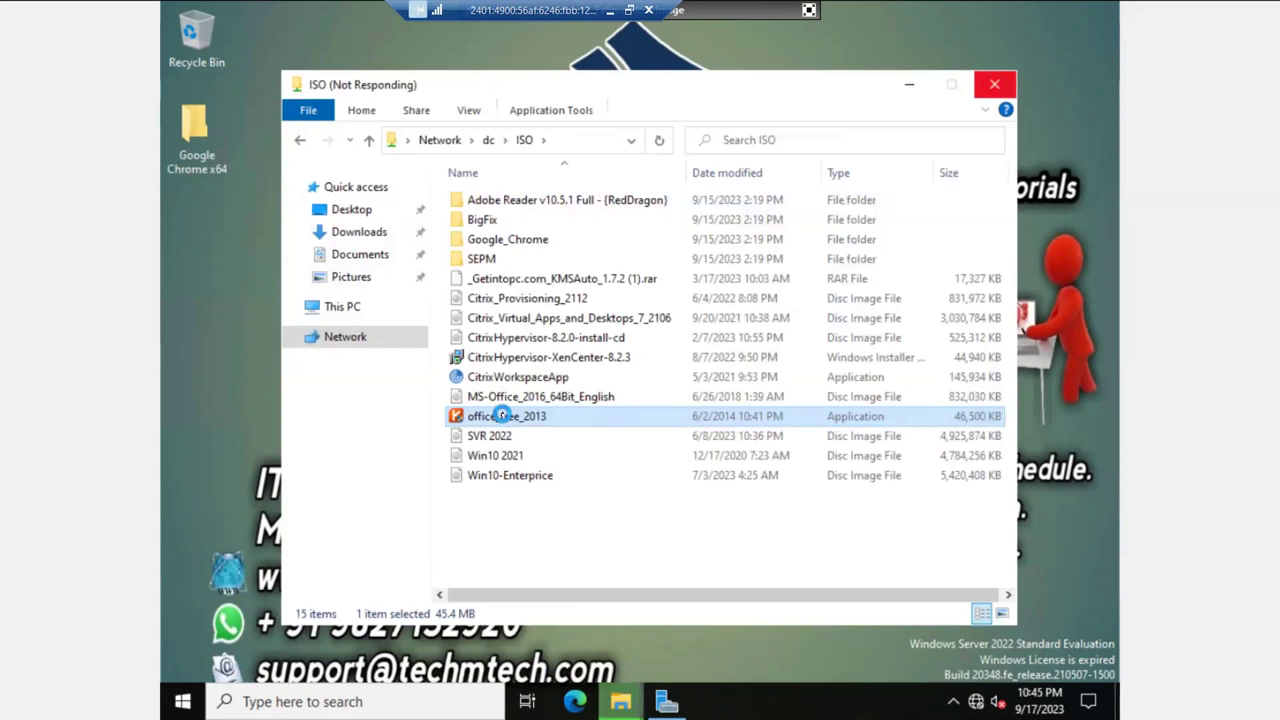
pyautogui.rightClick(503, 416)
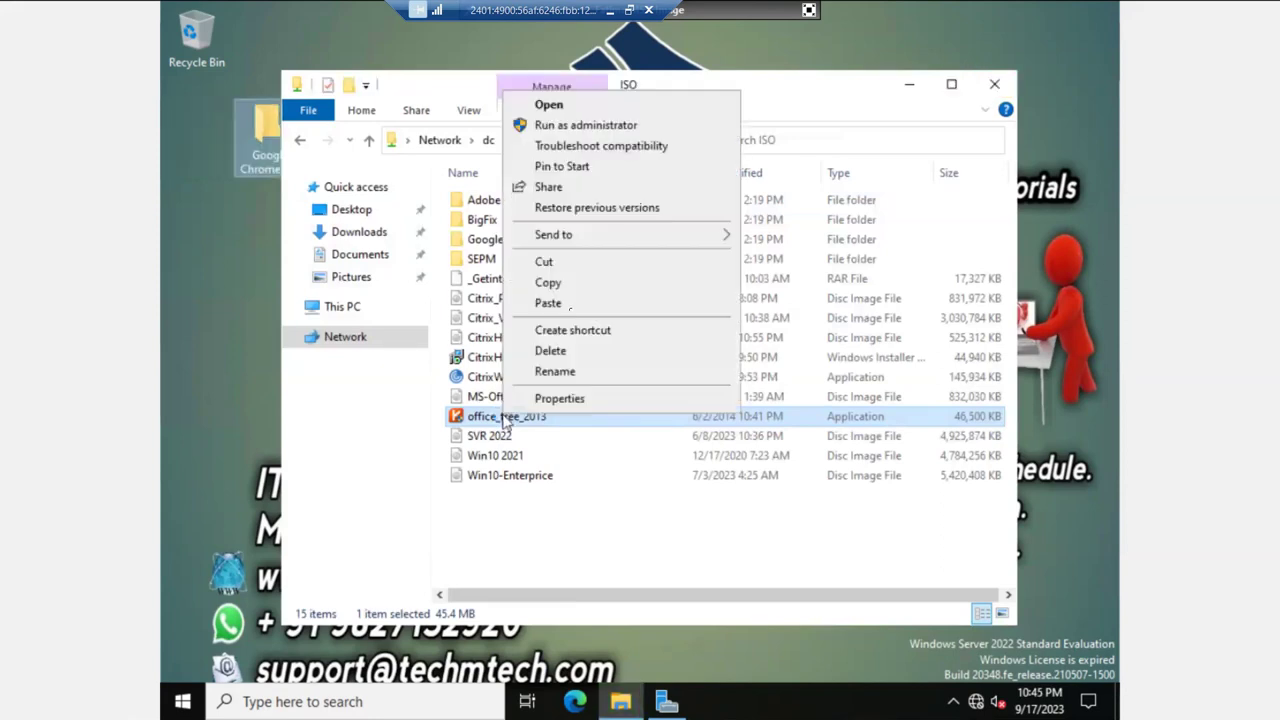
pyautogui.click(585, 284)
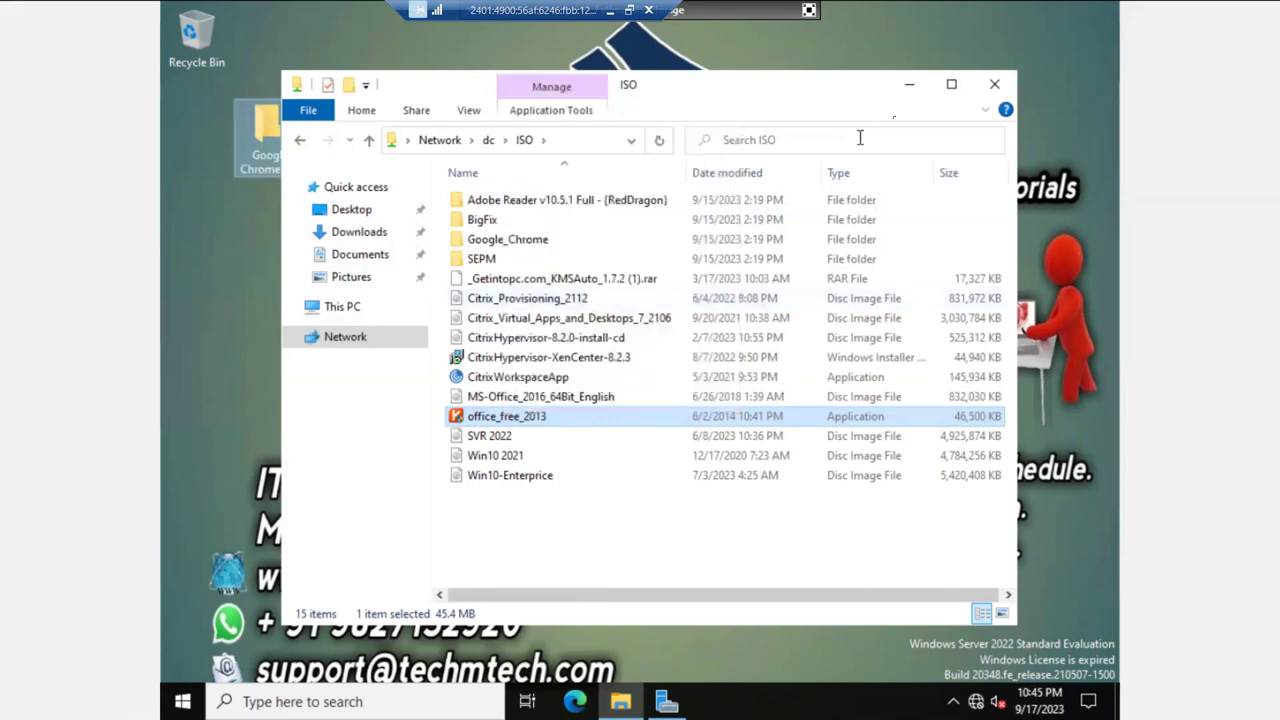
pyautogui.click(909, 85)
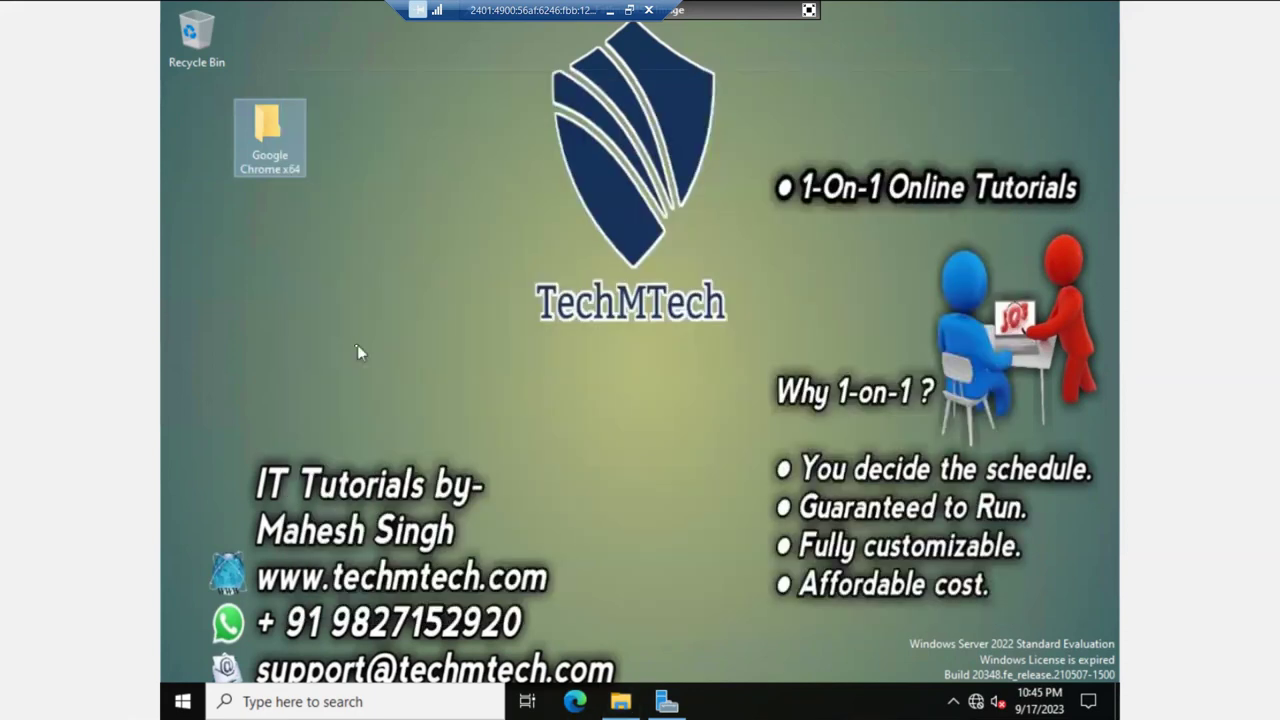
pyautogui.rightClick(357, 346)
pyautogui.click(405, 431)
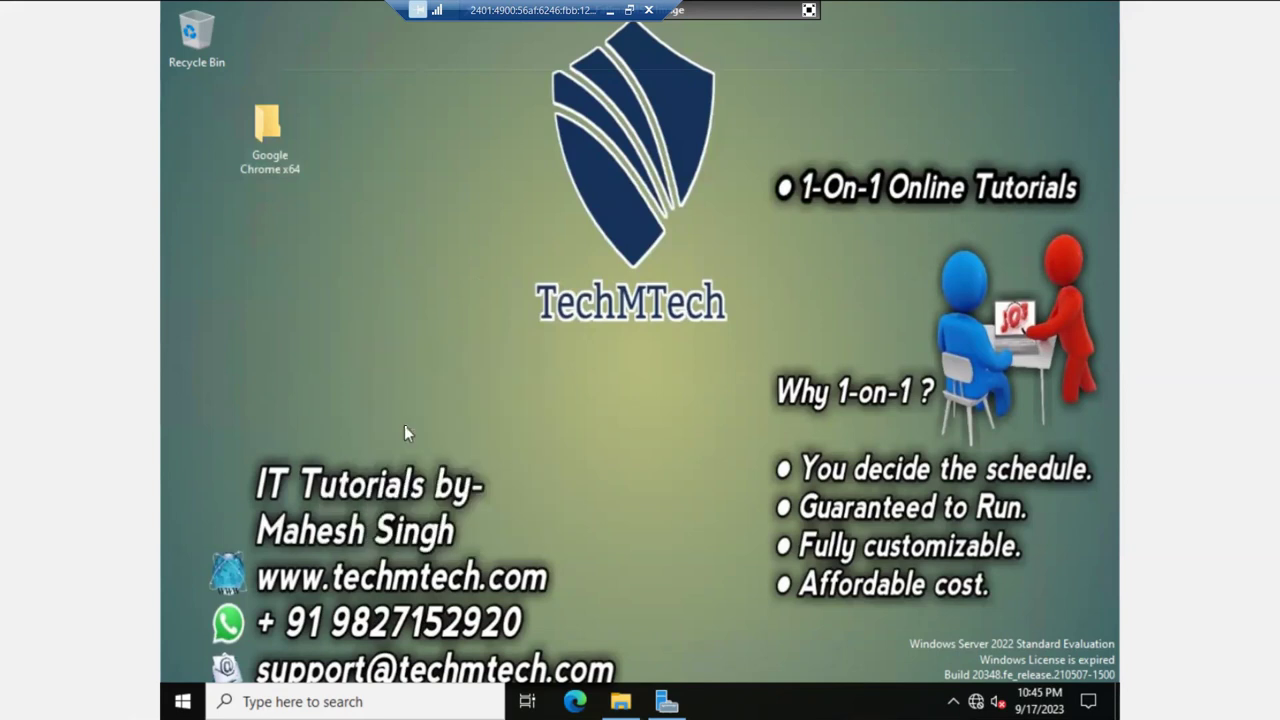
pyautogui.click(810, 11)
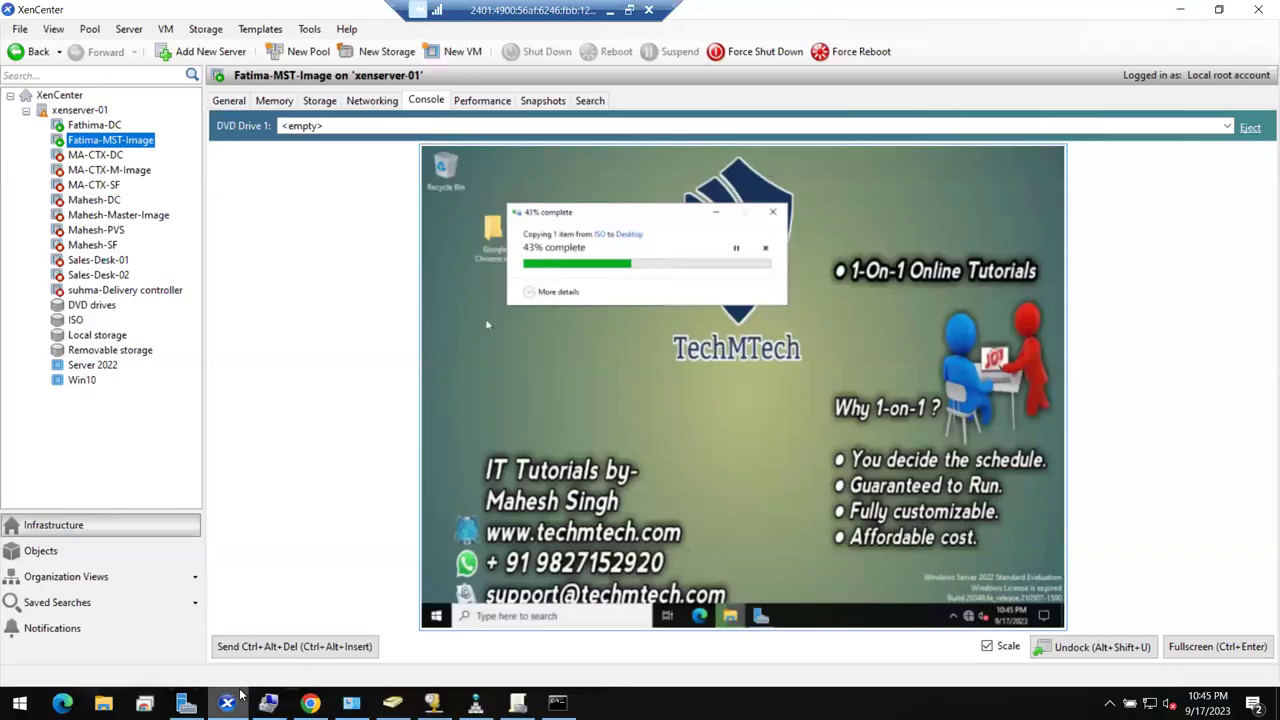
# On the host, browse Downloads, Local Disk (C:) and its Data folder, then return to Chrome
pyautogui.press('super+e')
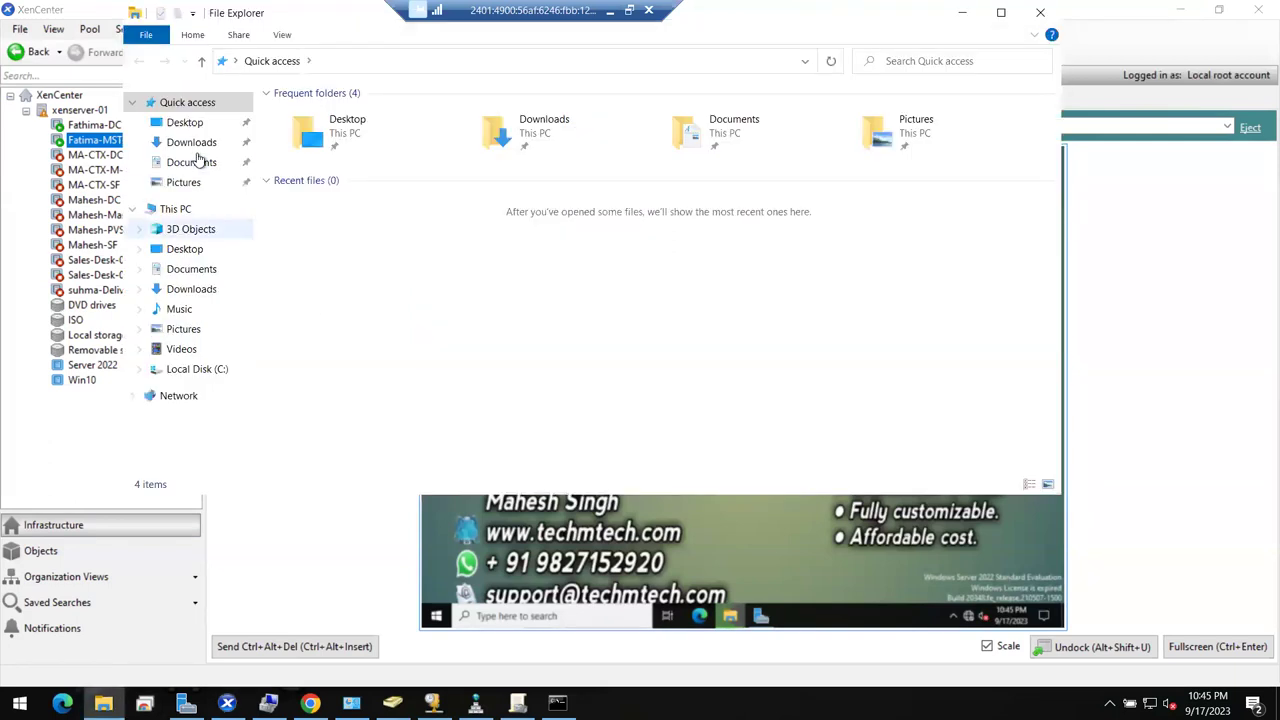
pyautogui.click(191, 143)
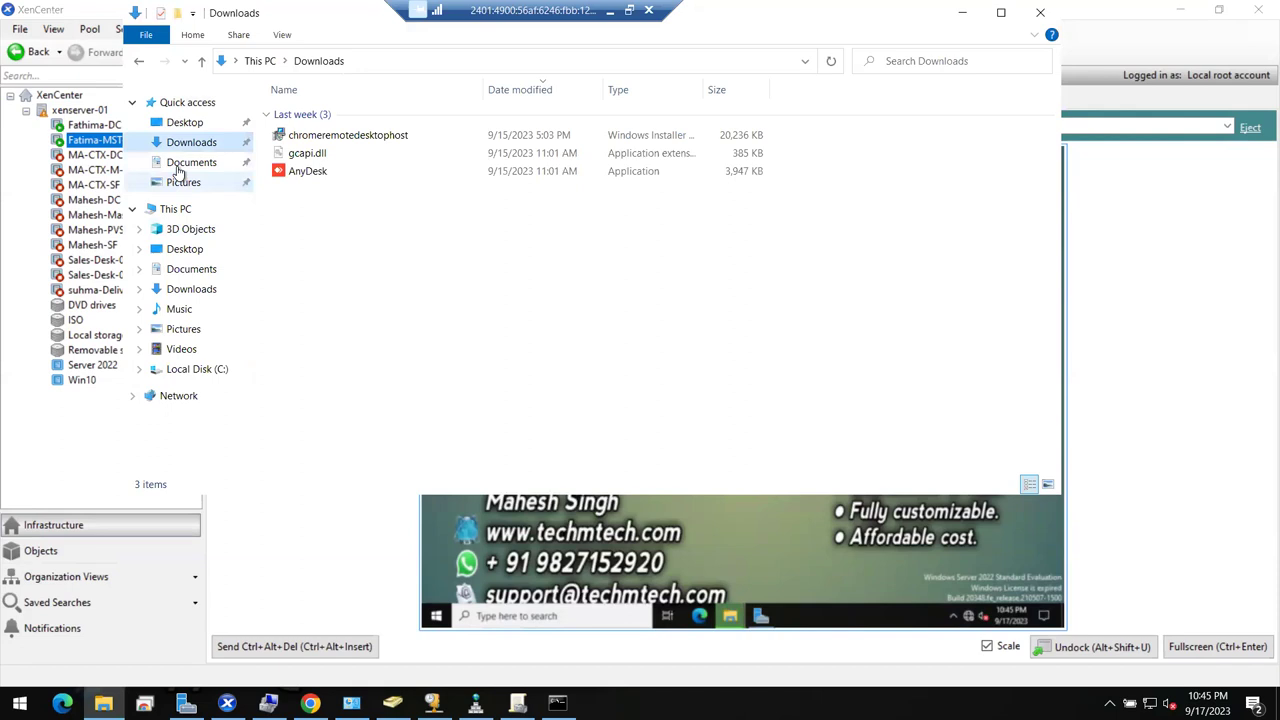
pyautogui.click(190, 369)
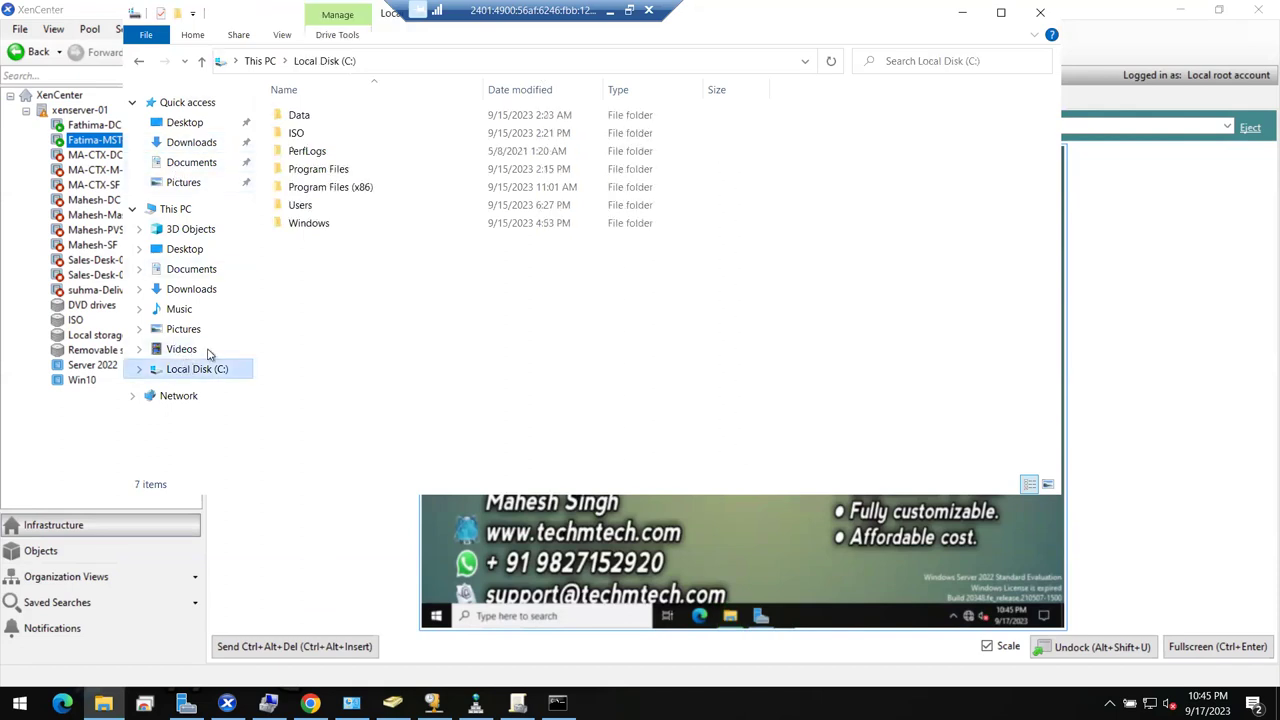
pyautogui.doubleClick(305, 116)
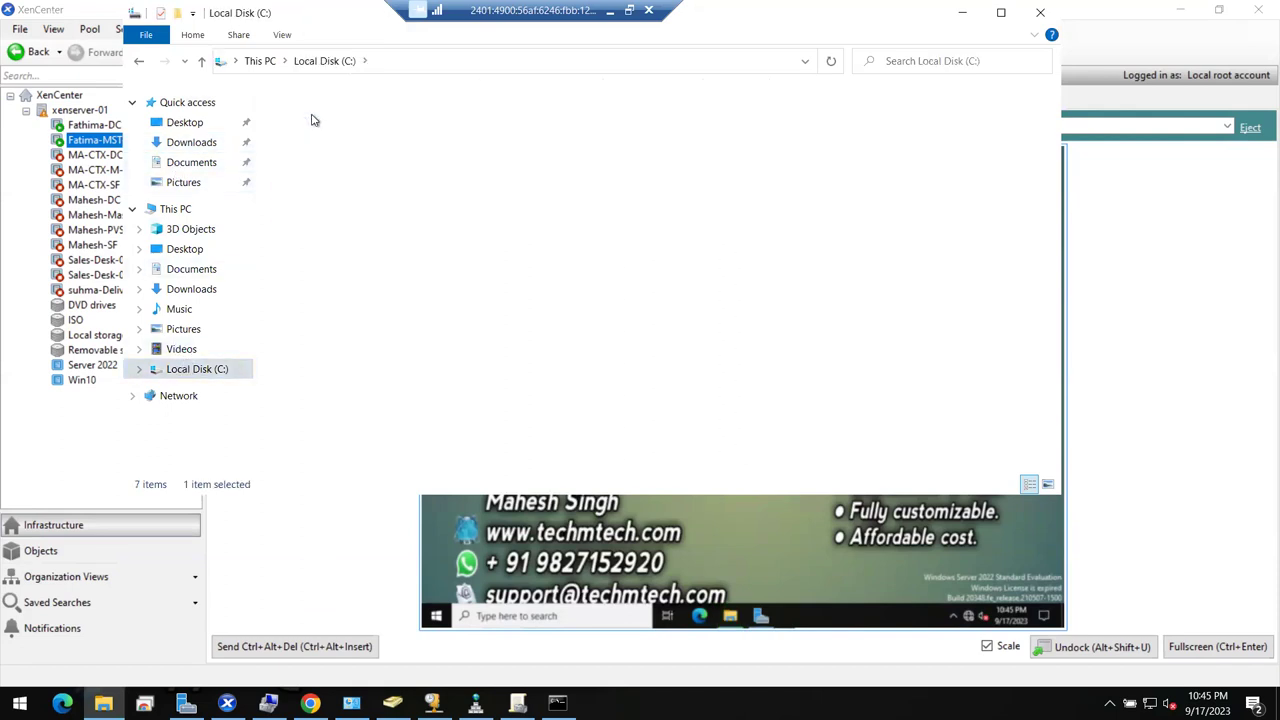
pyautogui.click(322, 61)
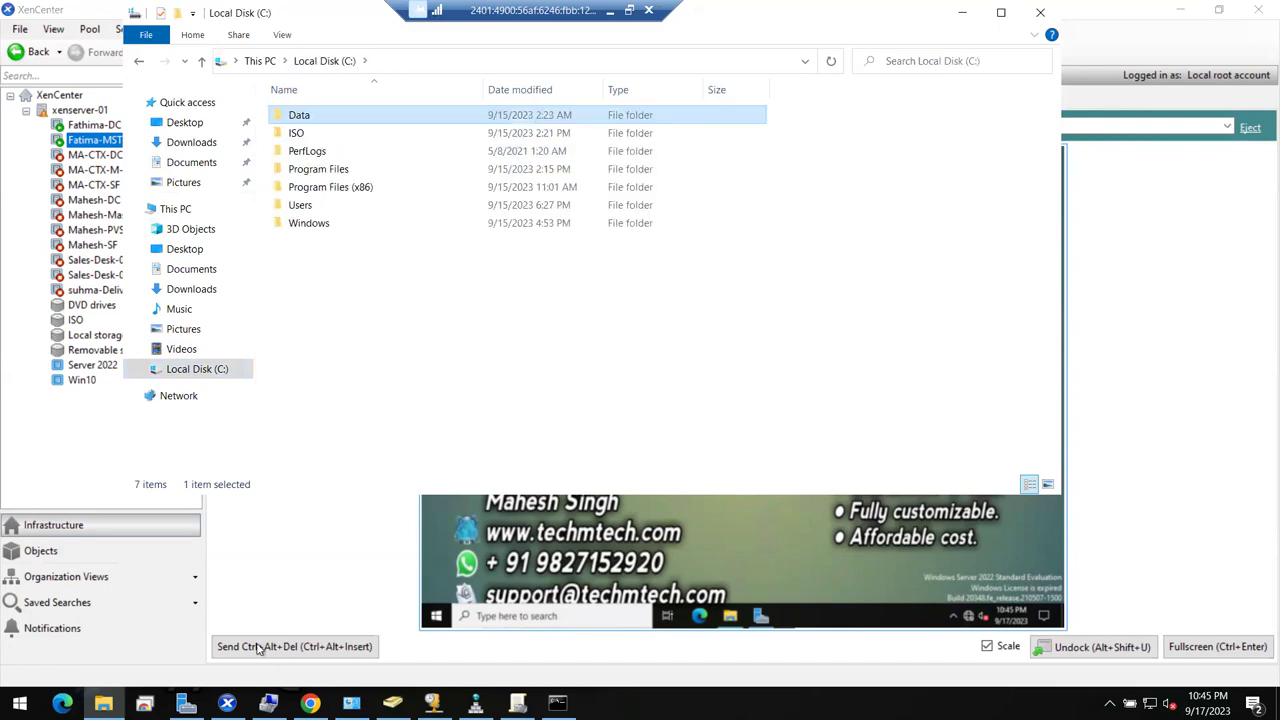
pyautogui.click(310, 703)
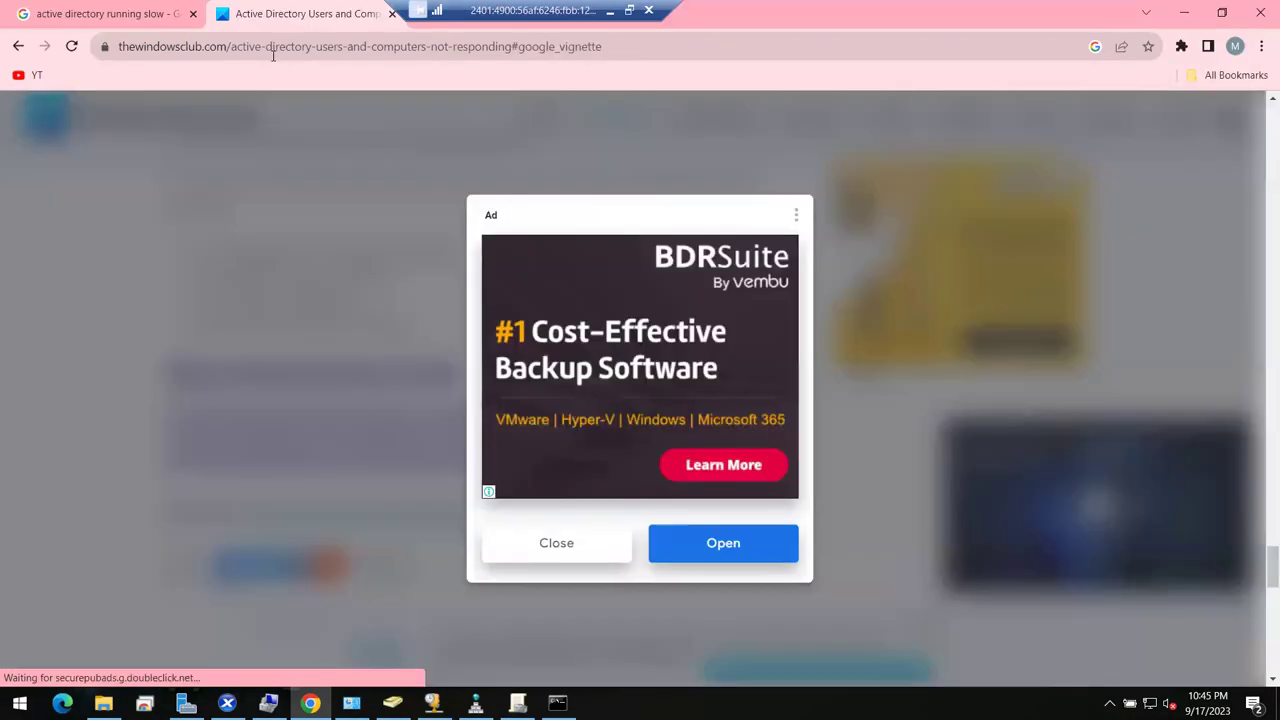
# Search Google for 'winrar' and go to the win-rar.com download page
pyautogui.click(268, 50)
pyautogui.write('wi')
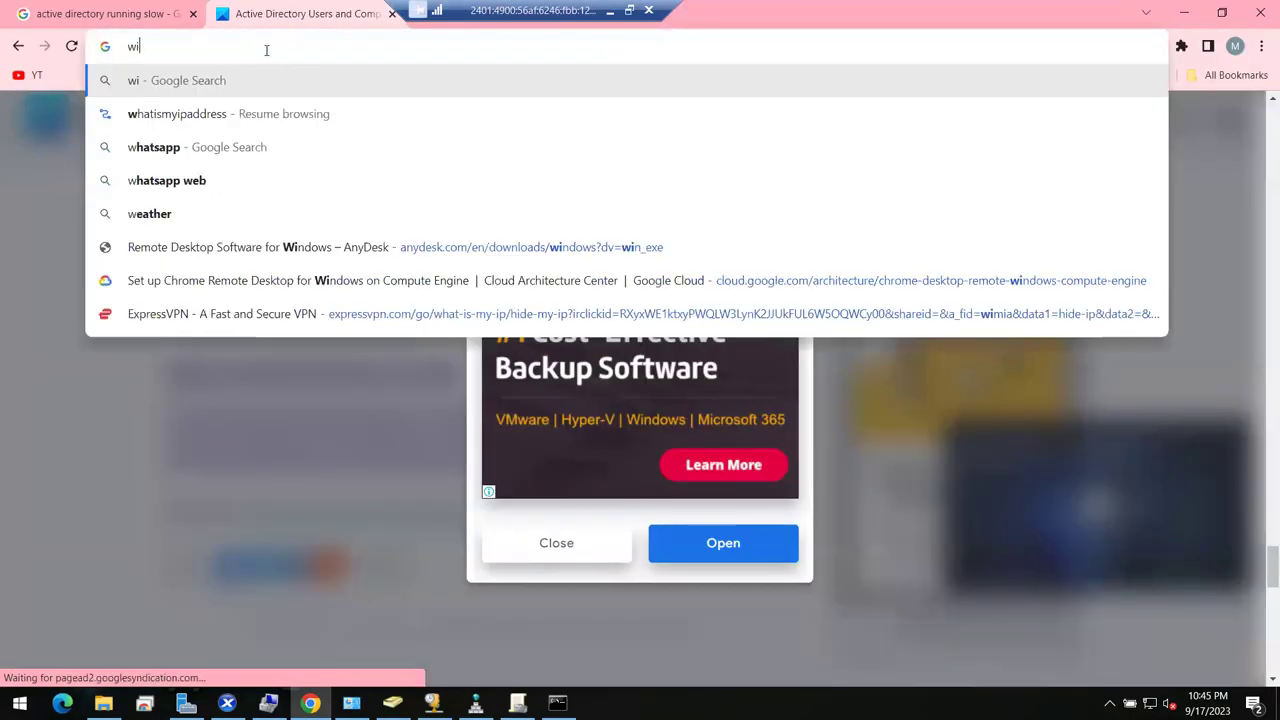
pyautogui.write('nrar')
pyautogui.press('Return')
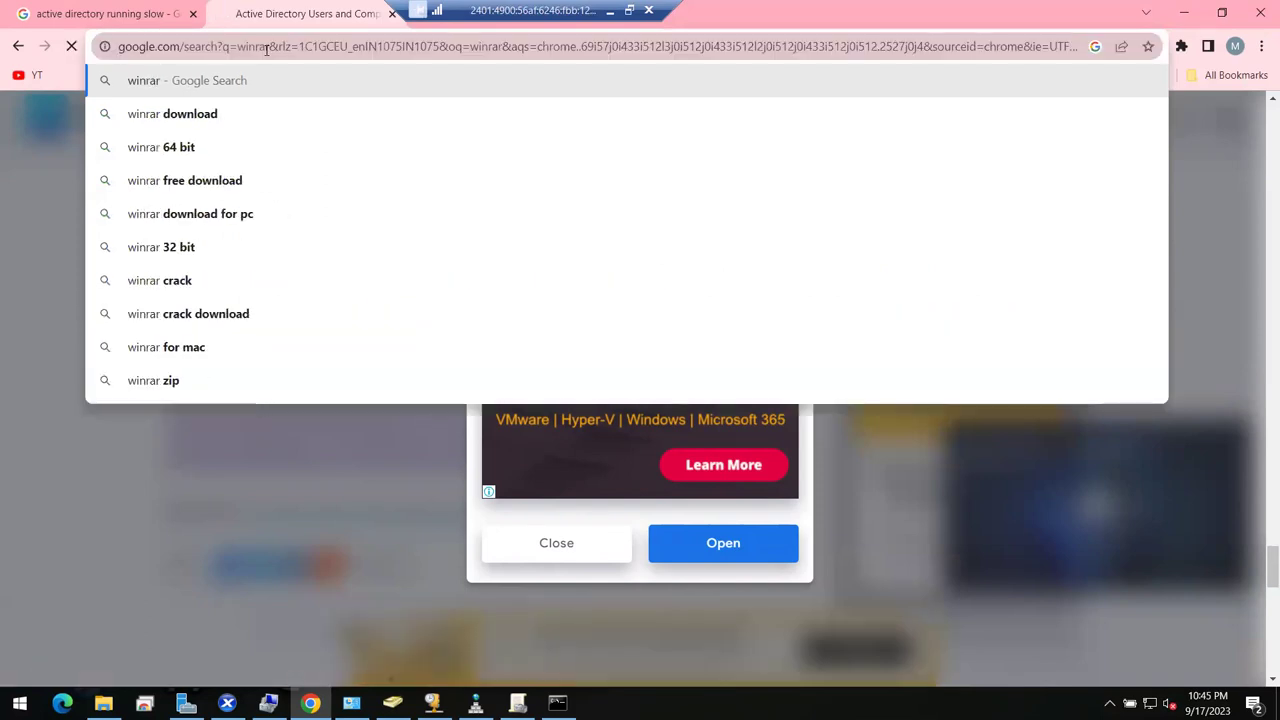
pyautogui.click(276, 302)
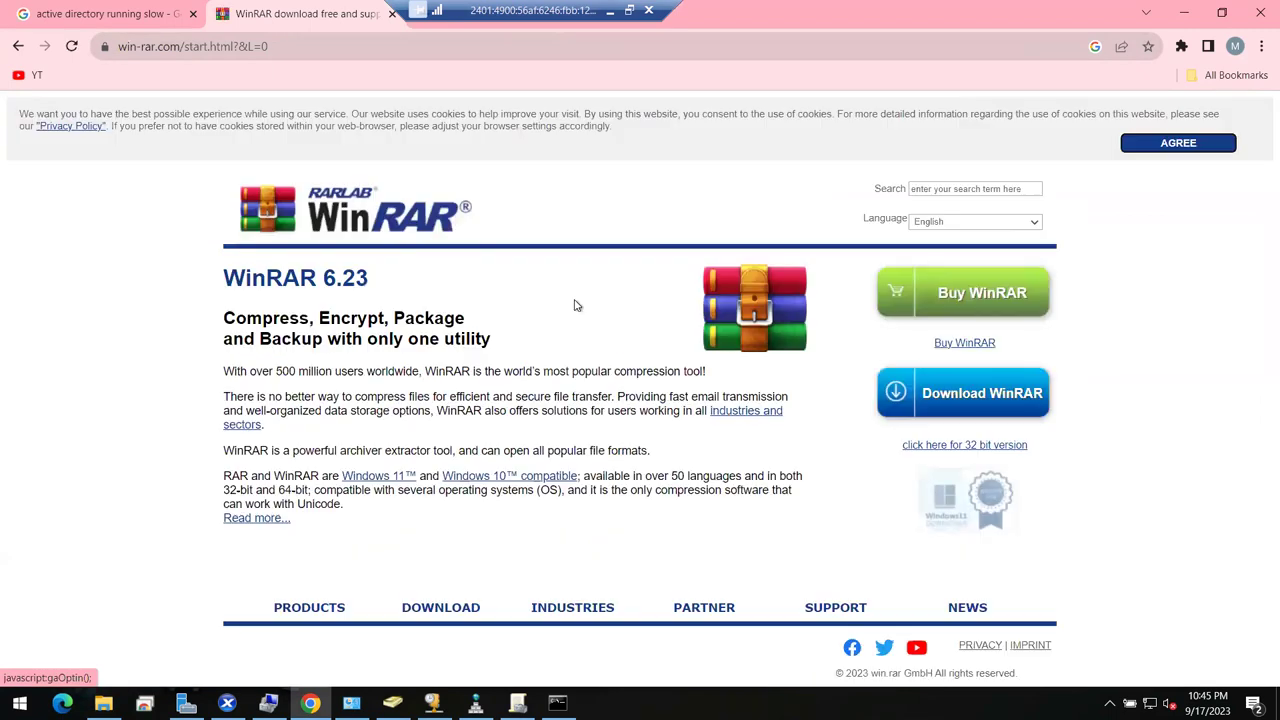
pyautogui.click(965, 400)
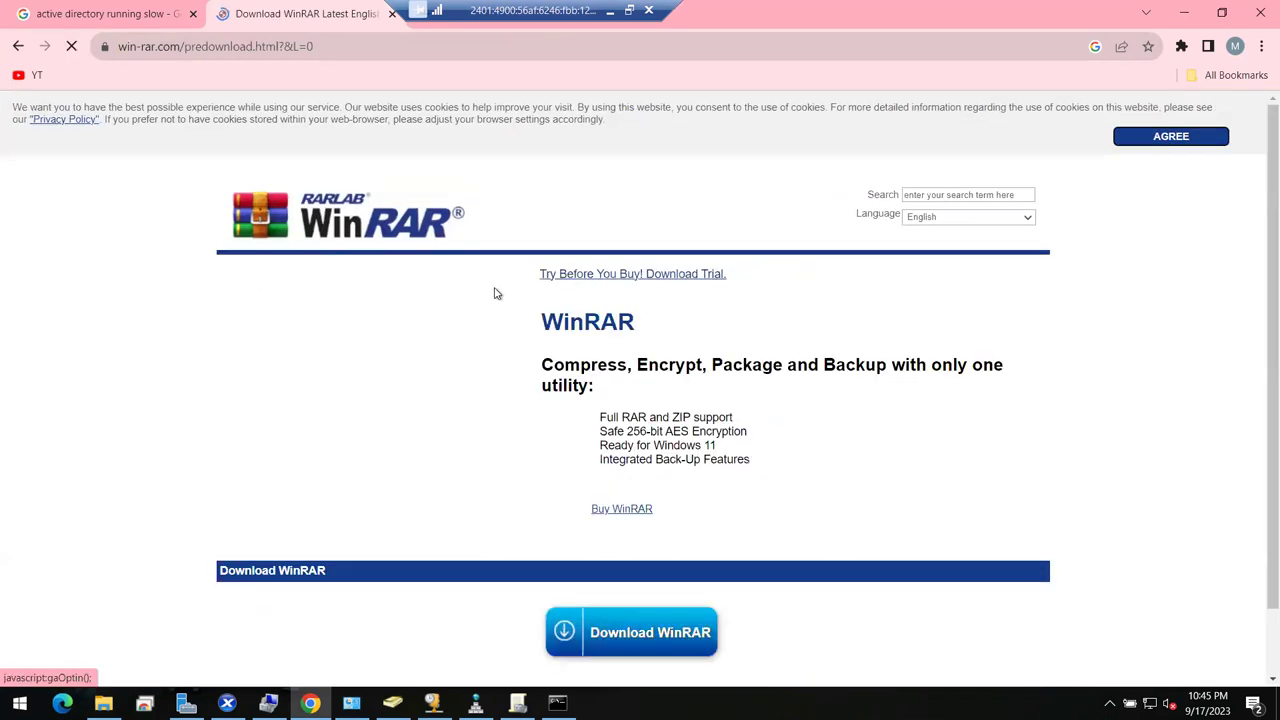
# Download winrar-x64-623.exe and show it in its folder from Chrome's downloads
pyautogui.scroll(-2, 445, 501)
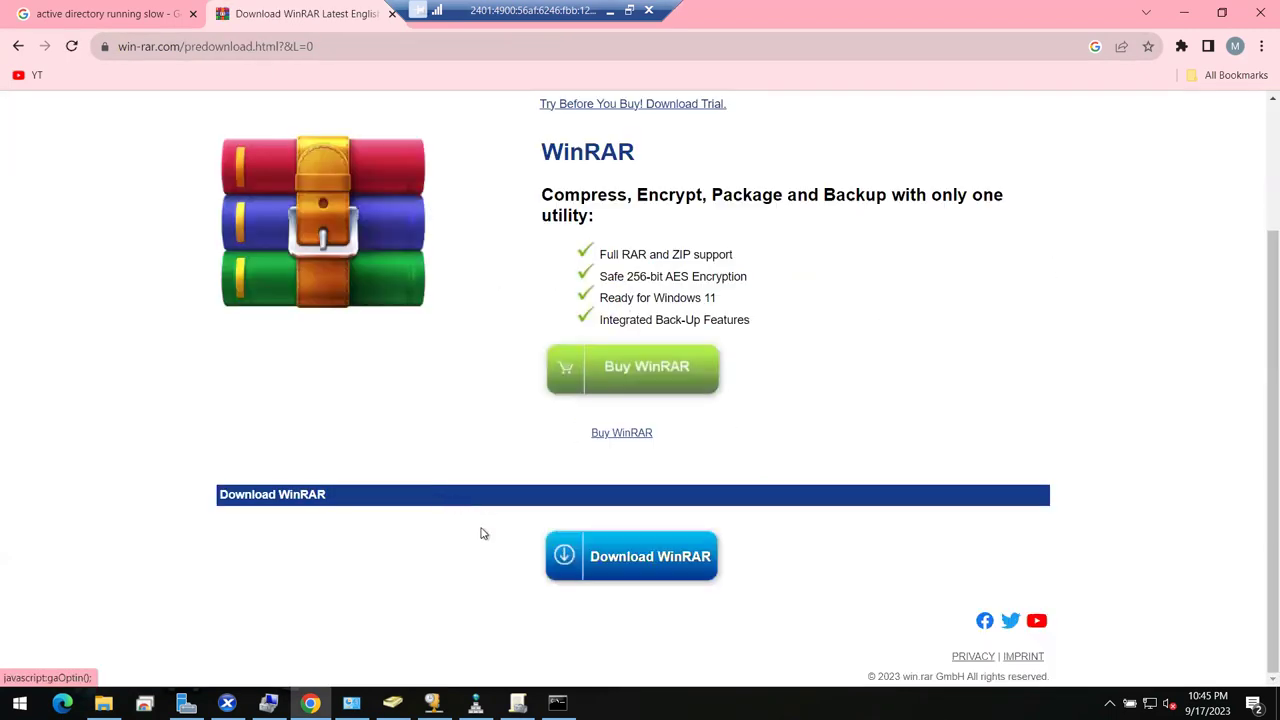
pyautogui.scroll(2, 443, 349)
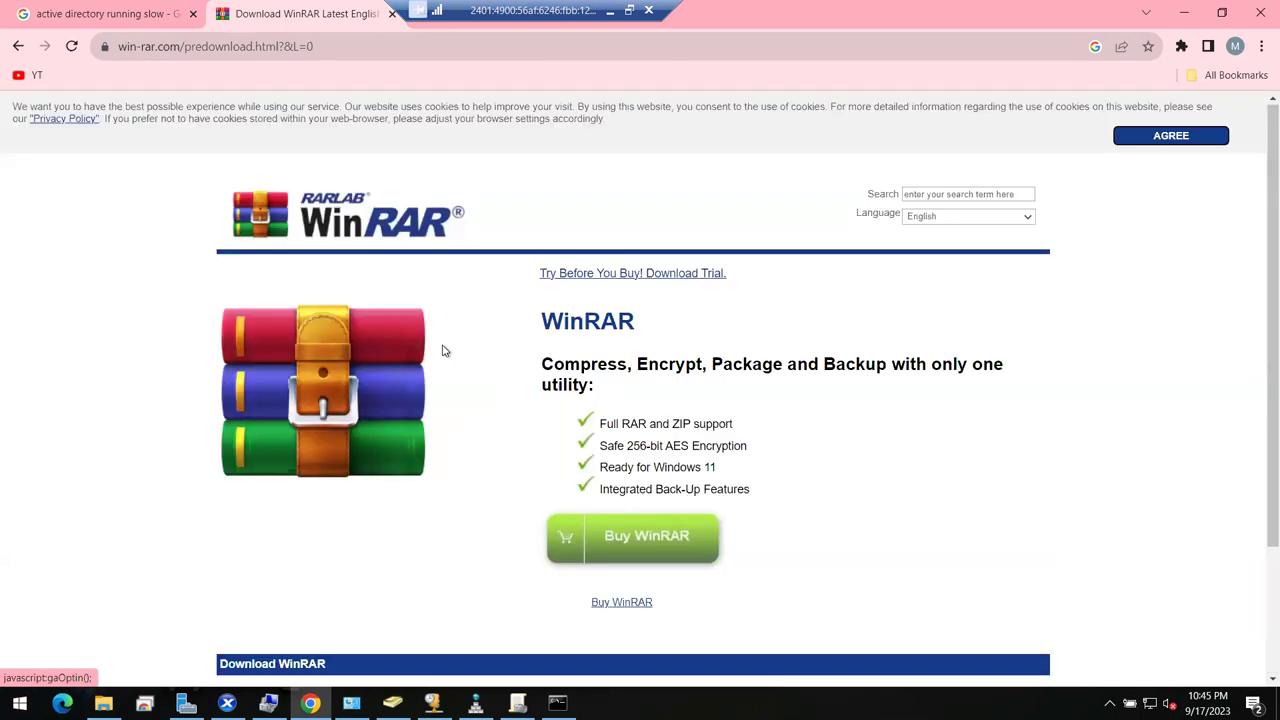
pyautogui.scroll(-2, 445, 350)
pyautogui.click(617, 558)
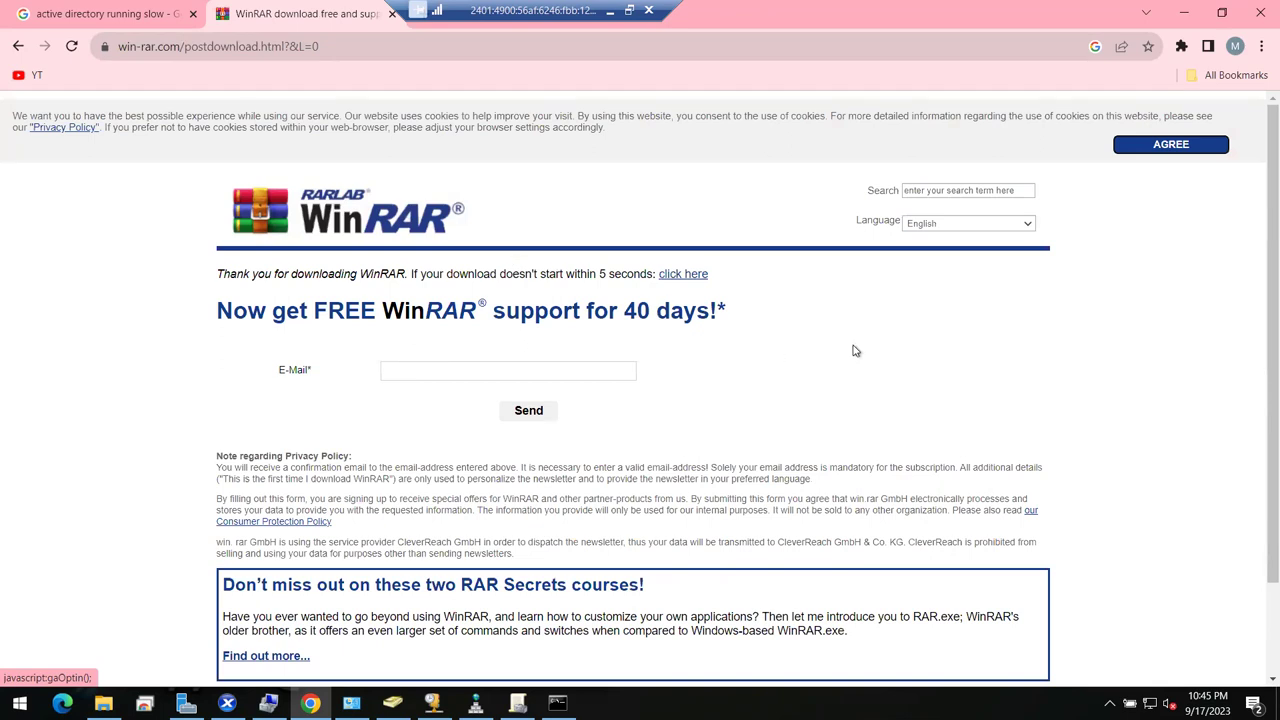
pyautogui.click(690, 278)
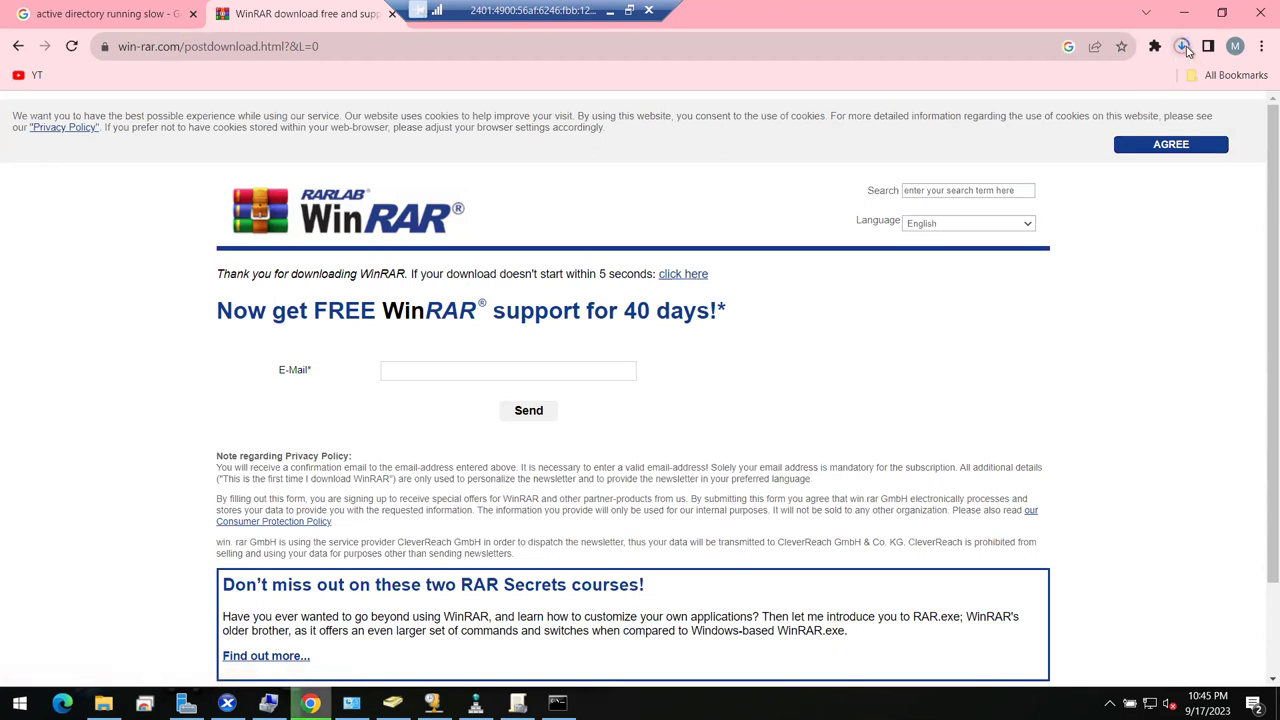
pyautogui.click(1182, 47)
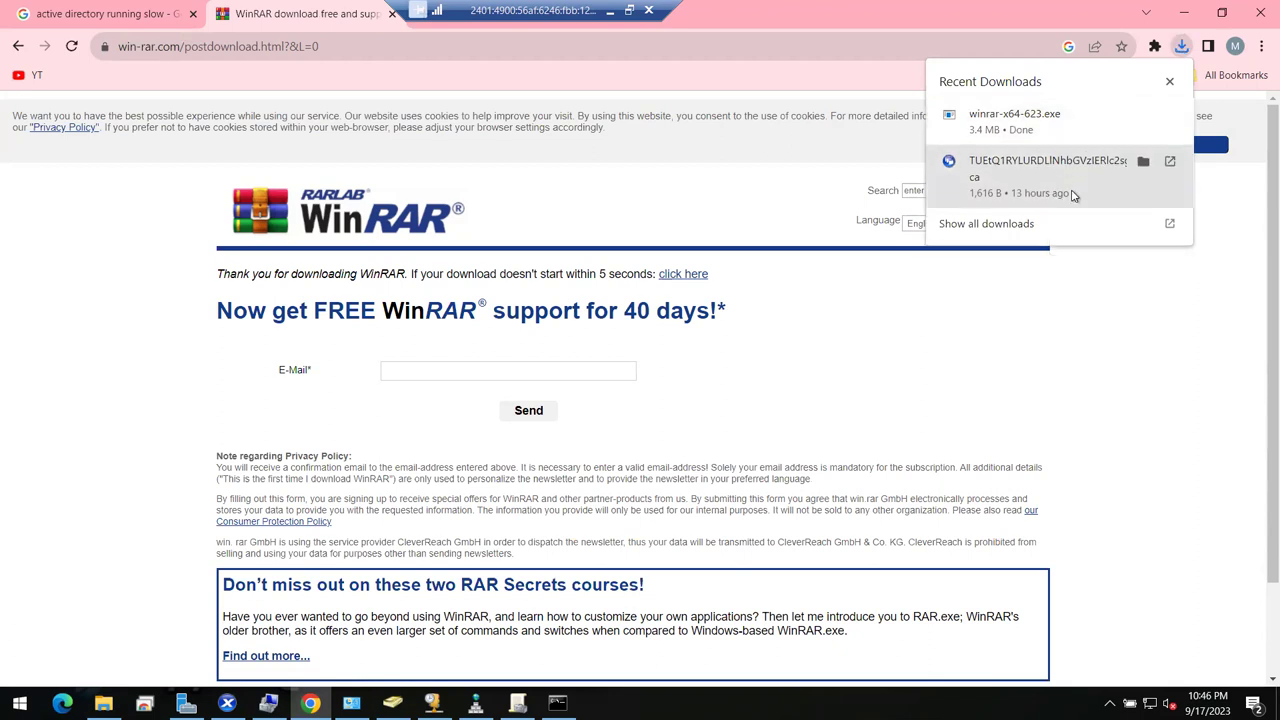
pyautogui.click(1143, 118)
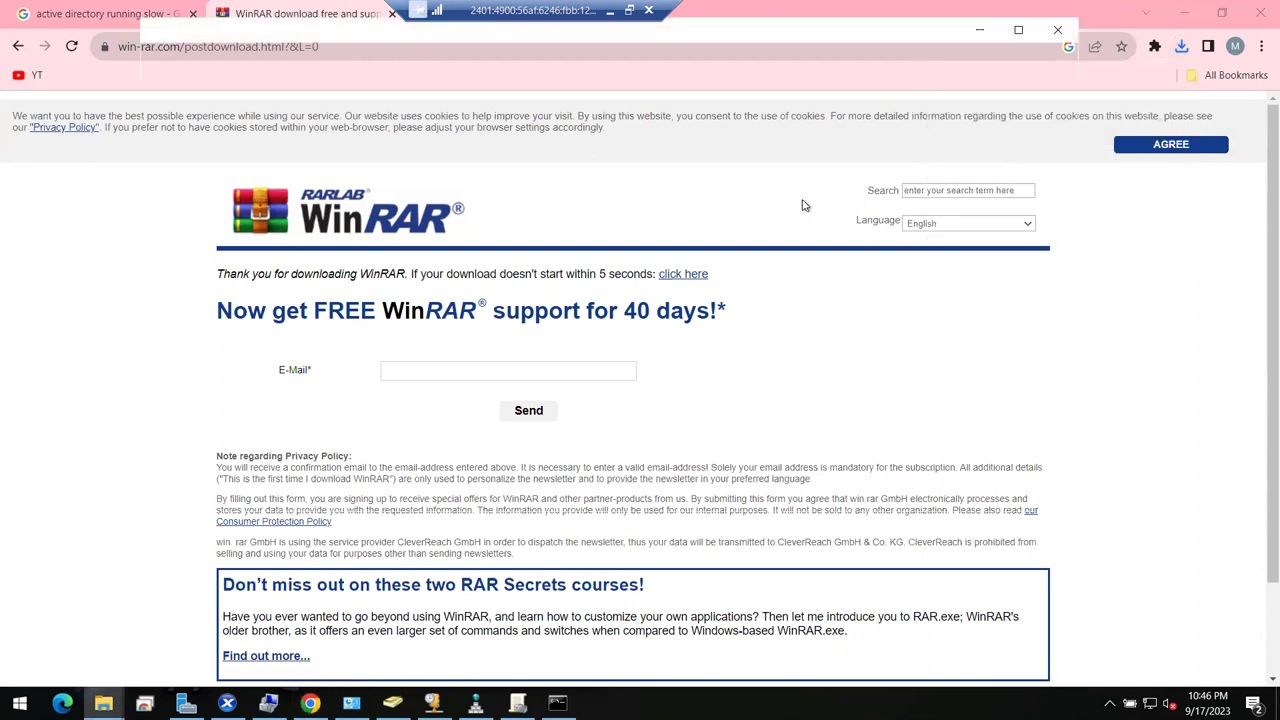
# Cut winrar-x64-623 from Downloads and paste it into C:\ISO, then switch back to XenCenter
pyautogui.rightClick(374, 153)
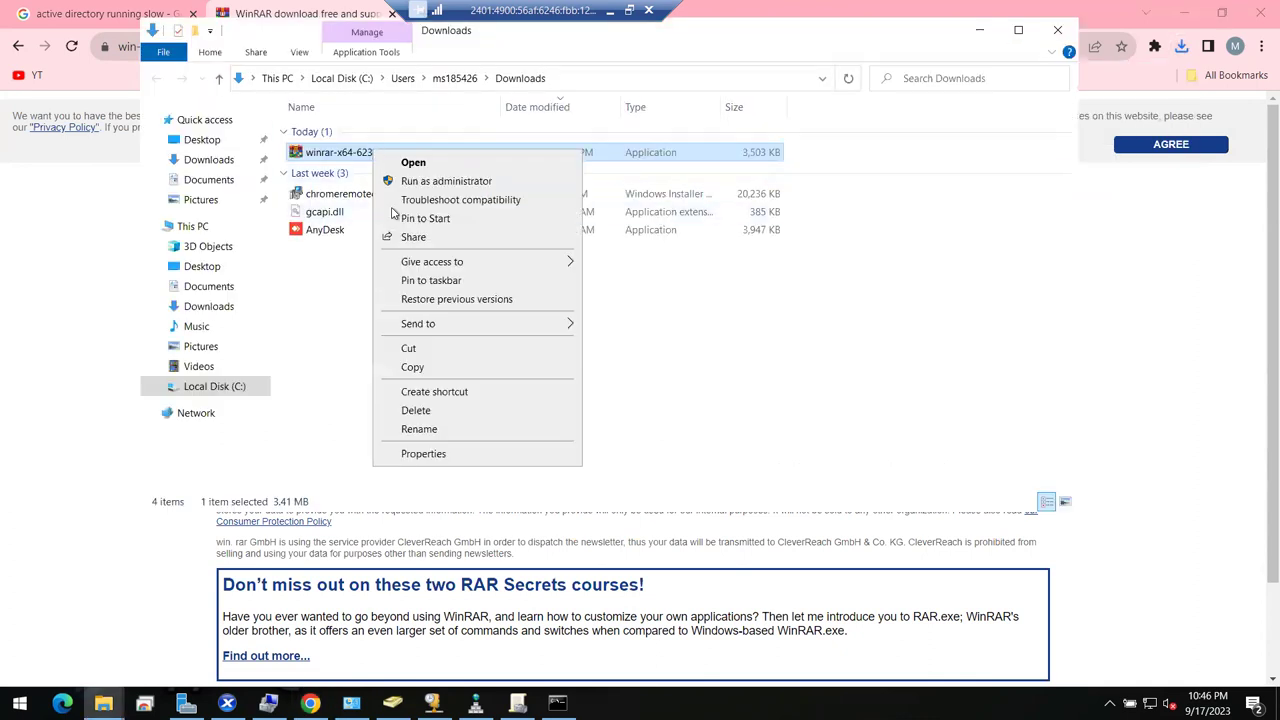
pyautogui.click(423, 348)
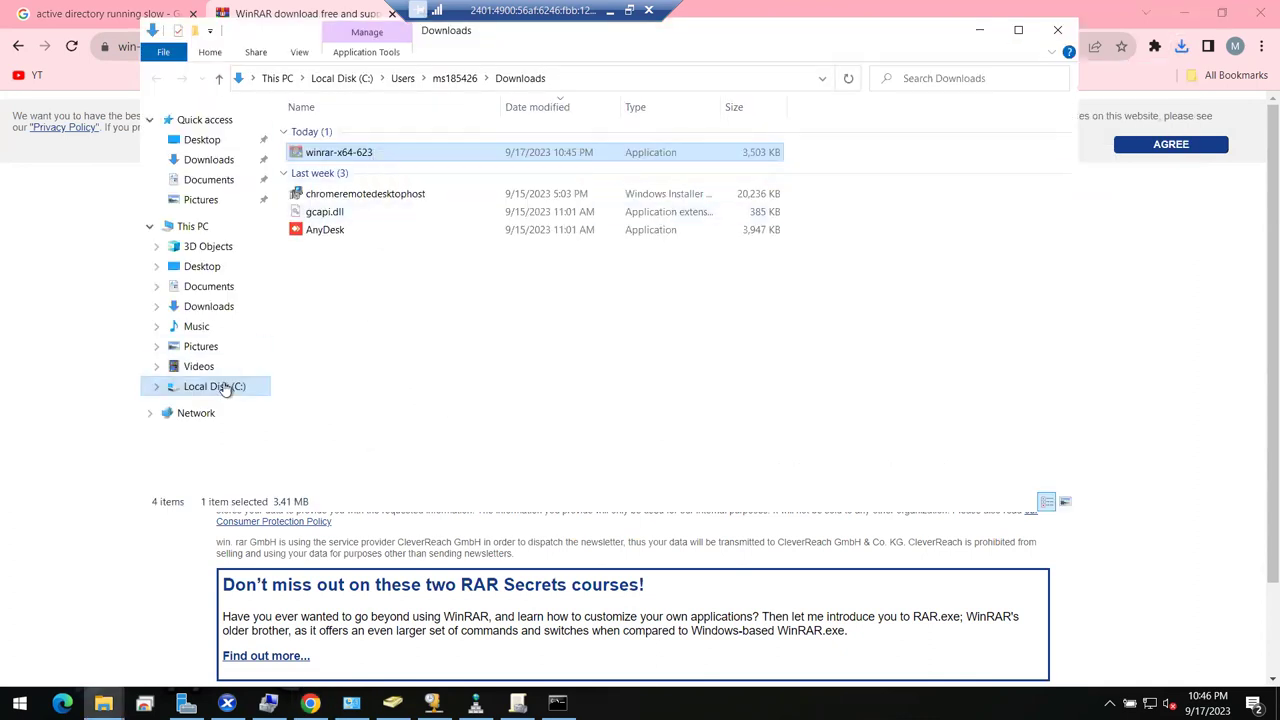
pyautogui.click(229, 386)
pyautogui.doubleClick(340, 150)
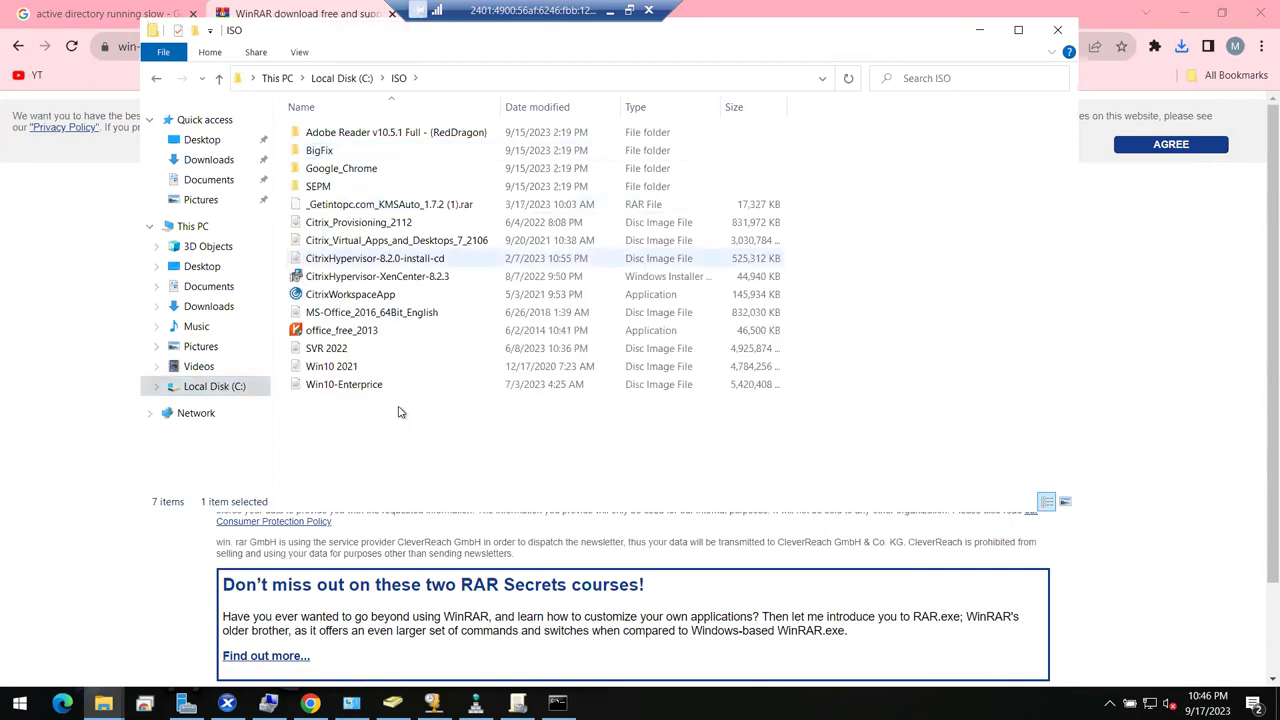
pyautogui.rightClick(408, 432)
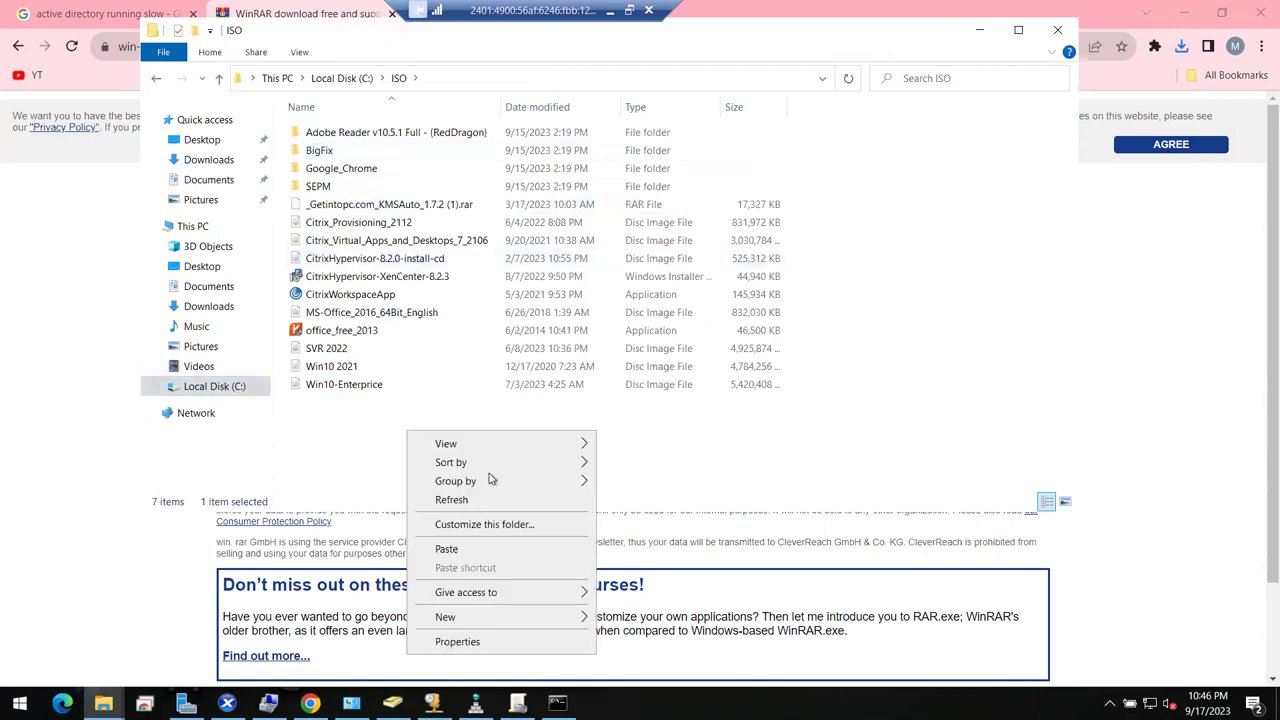
pyautogui.click(446, 548)
pyautogui.click(118, 382)
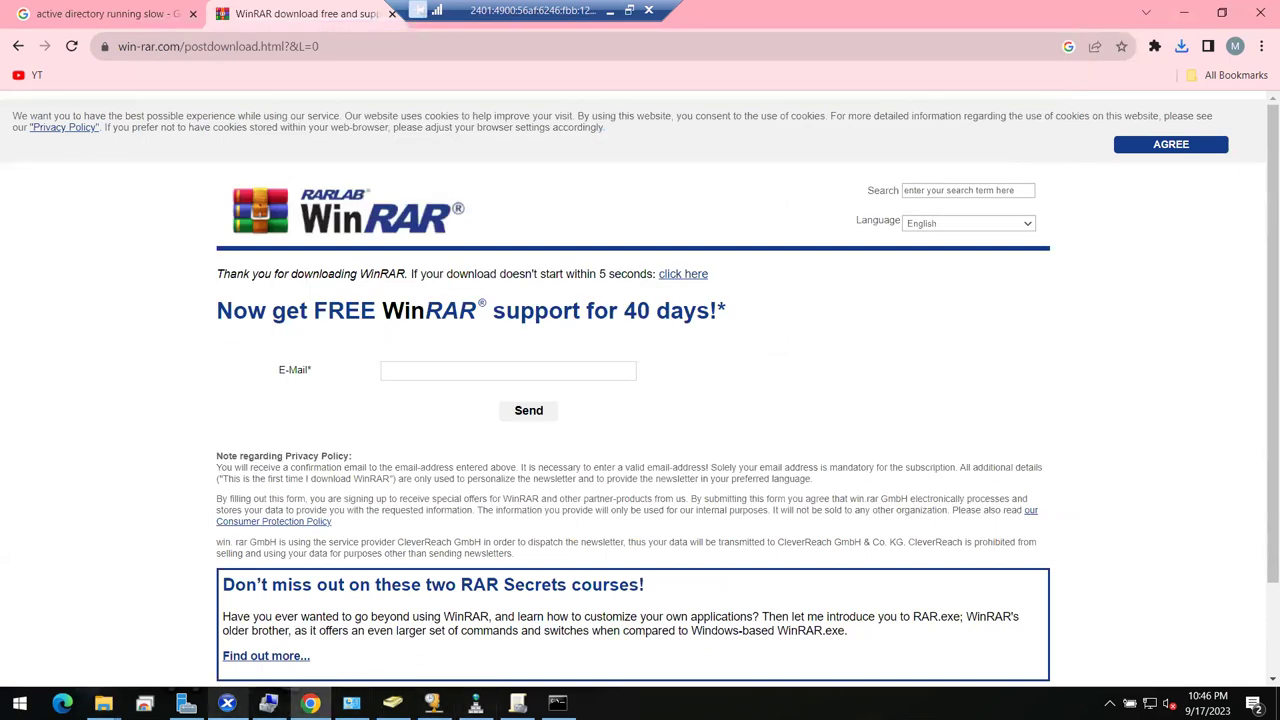
pyautogui.click(227, 703)
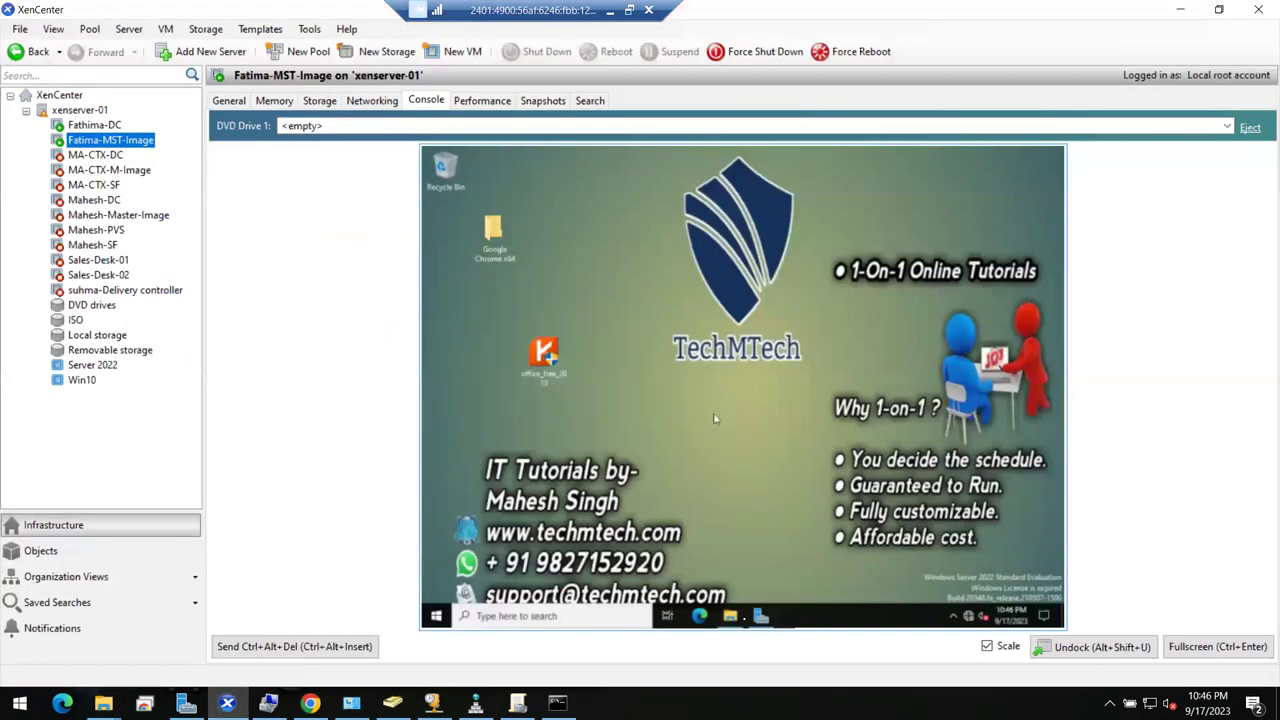
# Copy the winrar-x64-623 installer from the VM's ISO share onto the VM desktop
pyautogui.click(732, 617)
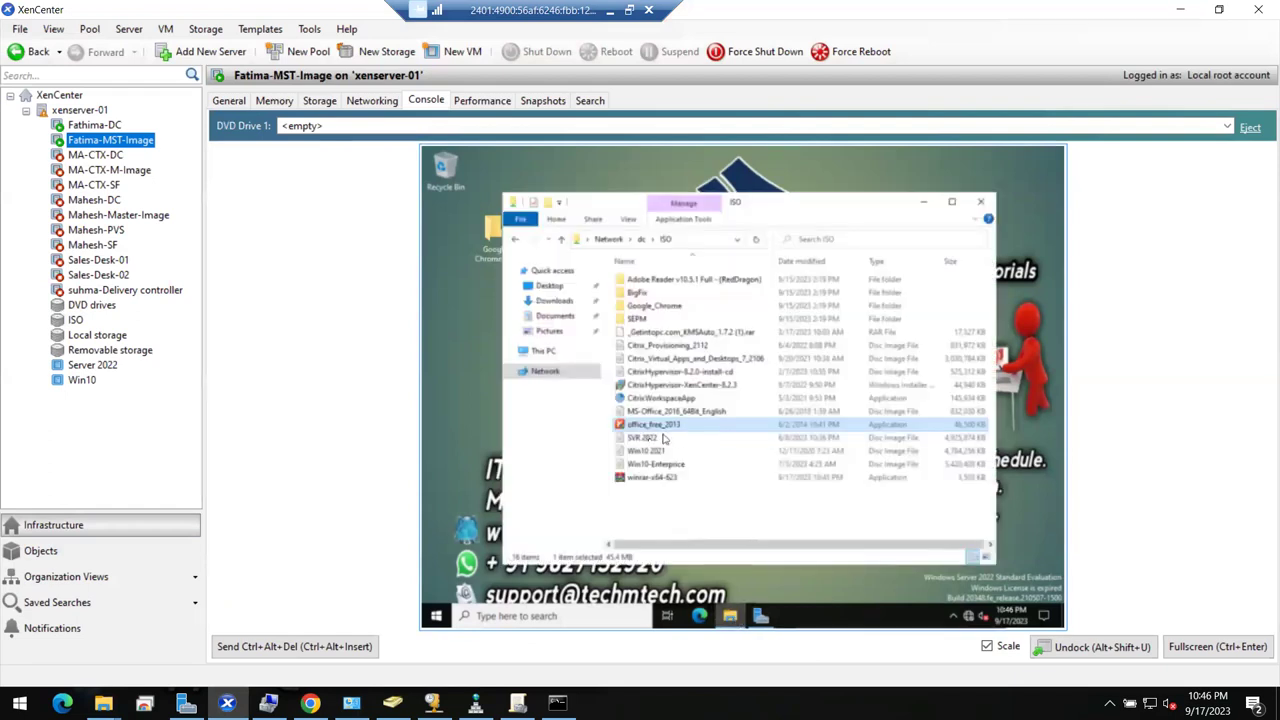
pyautogui.click(651, 480)
pyautogui.rightClick(651, 483)
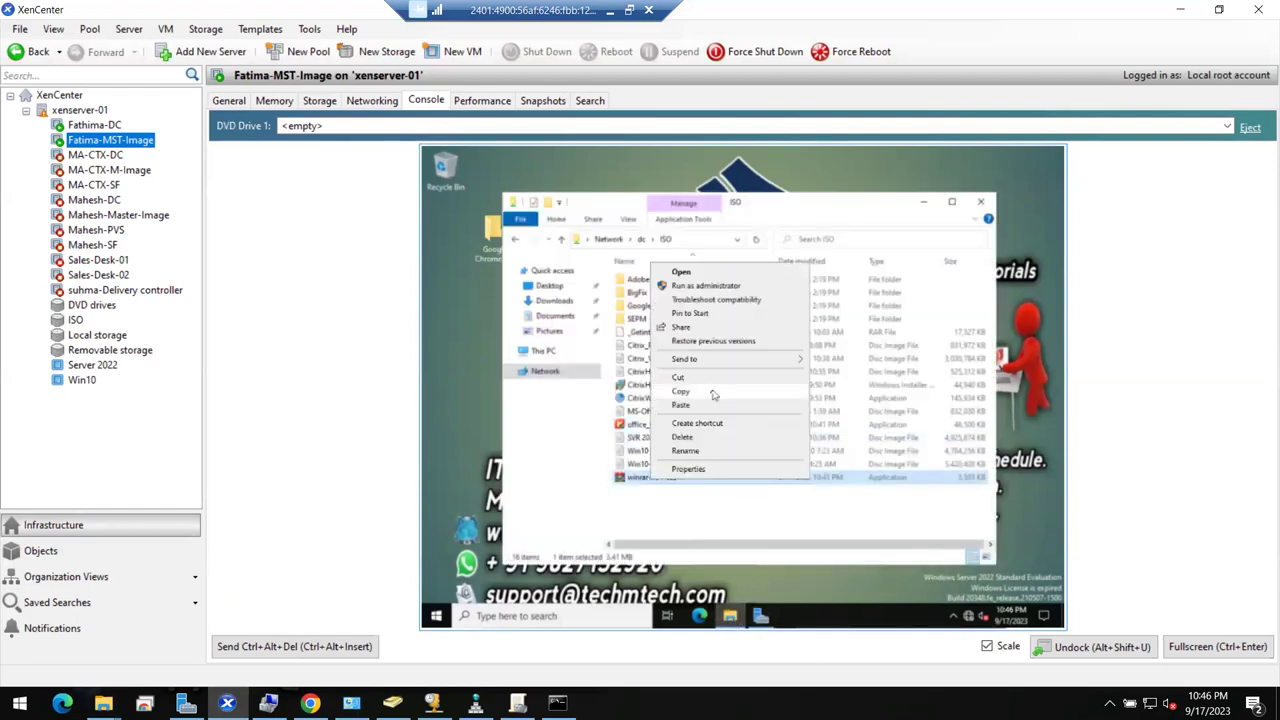
pyautogui.click(885, 204)
pyautogui.click(924, 203)
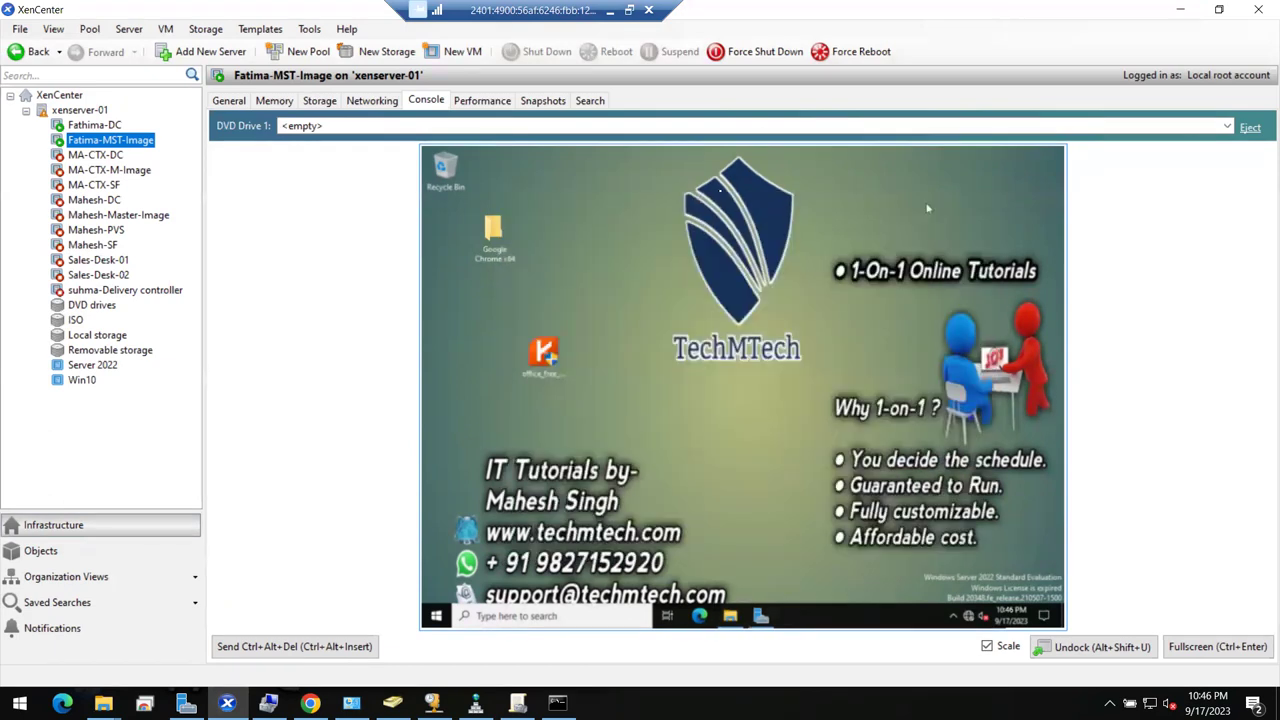
pyautogui.rightClick(728, 200)
pyautogui.click(768, 257)
# Launch the WinRAR installer in full-screen view, then return to the windowed console
pyautogui.click(1200, 646)
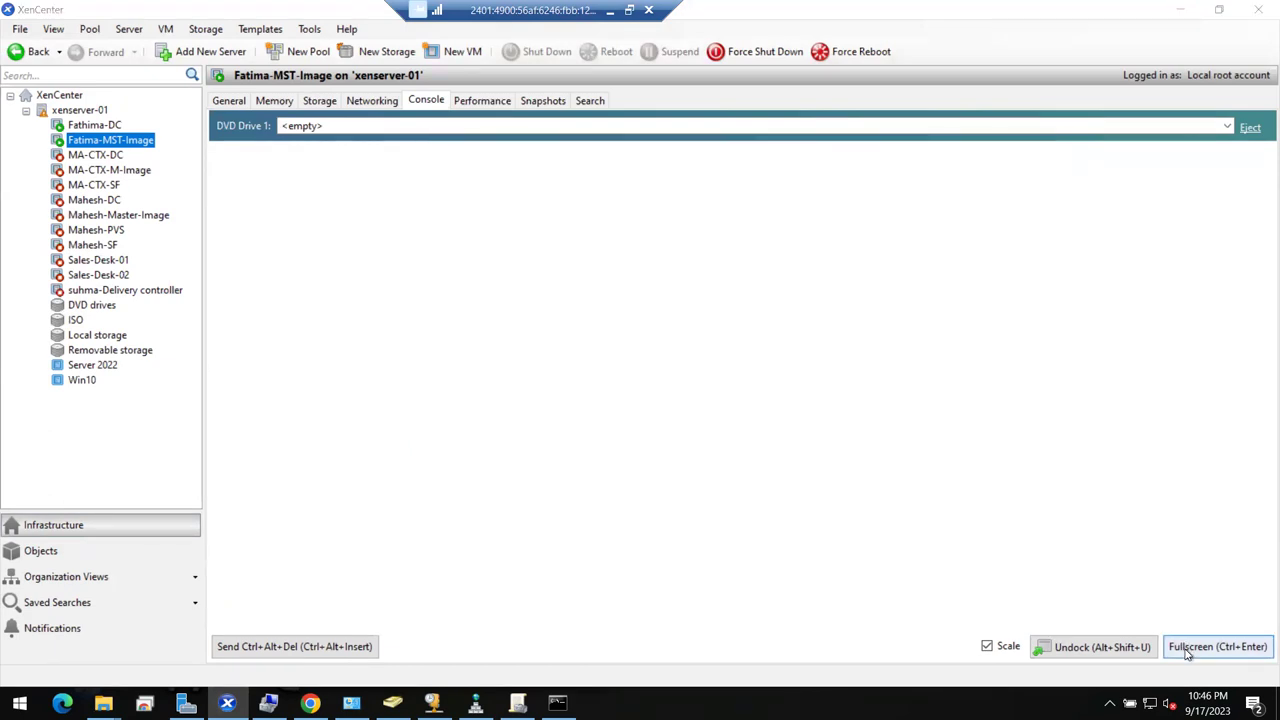
pyautogui.doubleClick(638, 45)
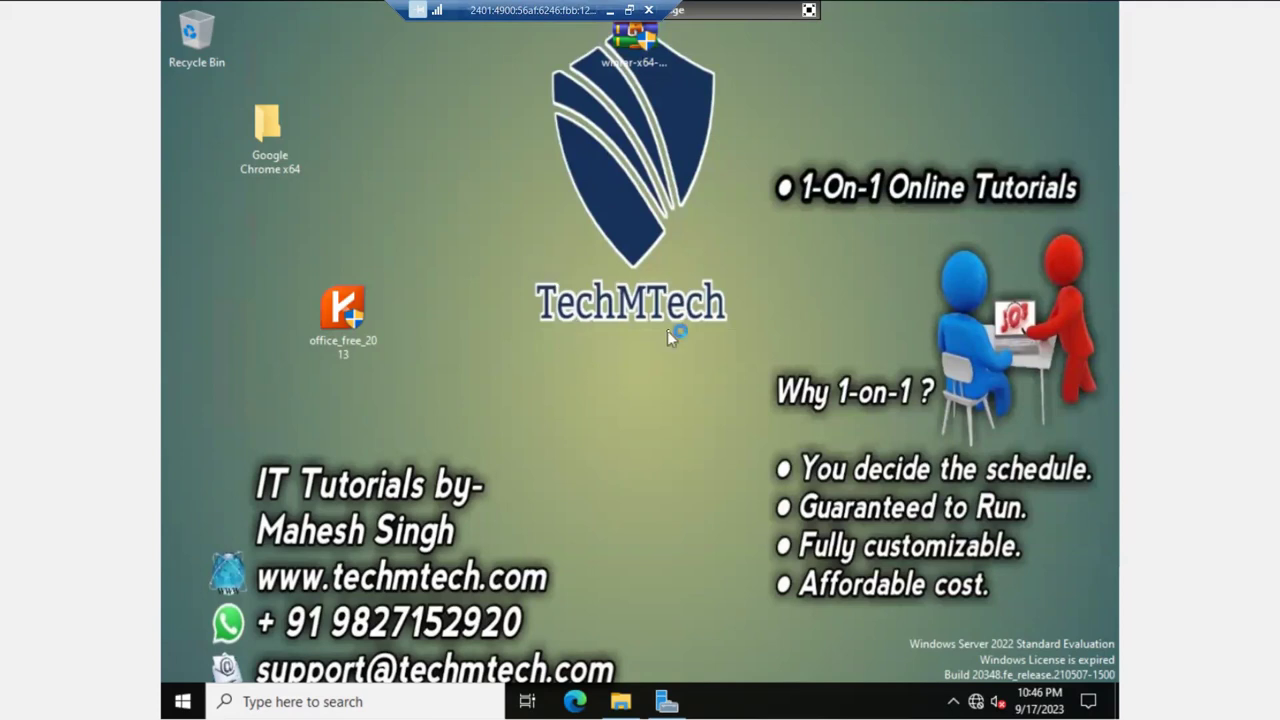
pyautogui.moveTo(524, 10); pyautogui.dragTo(389, 10)
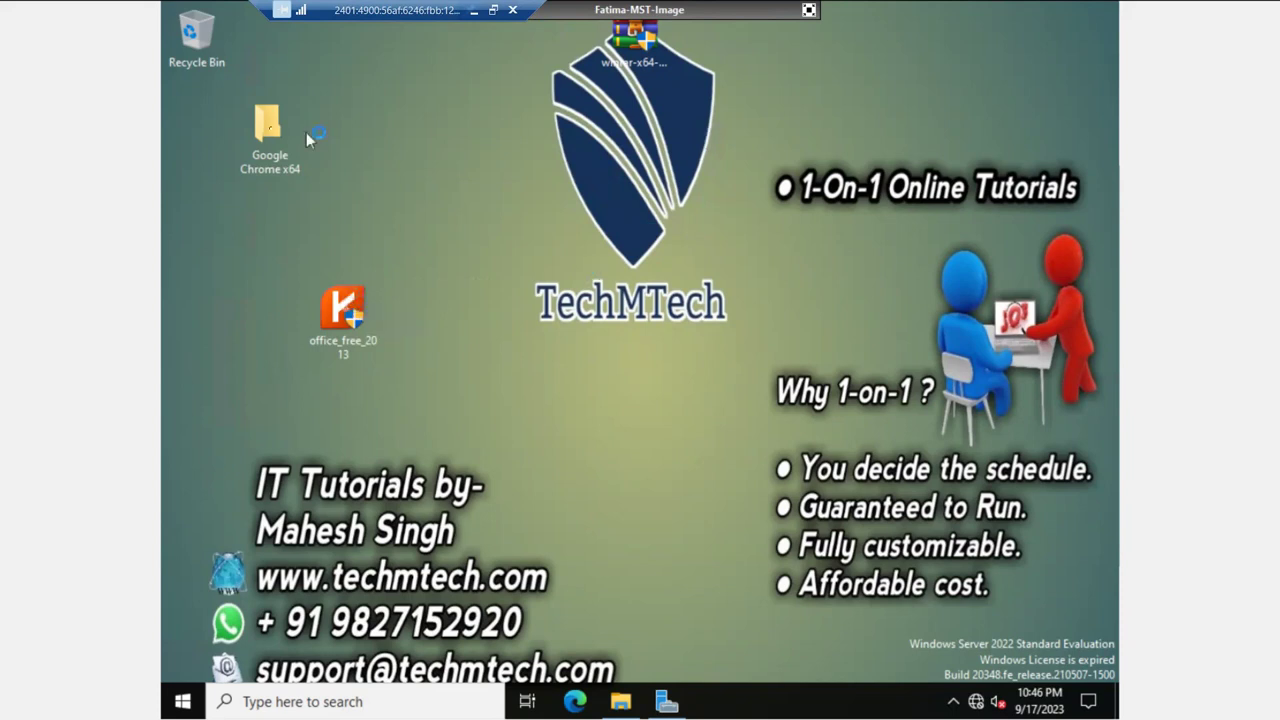
pyautogui.click(814, 11)
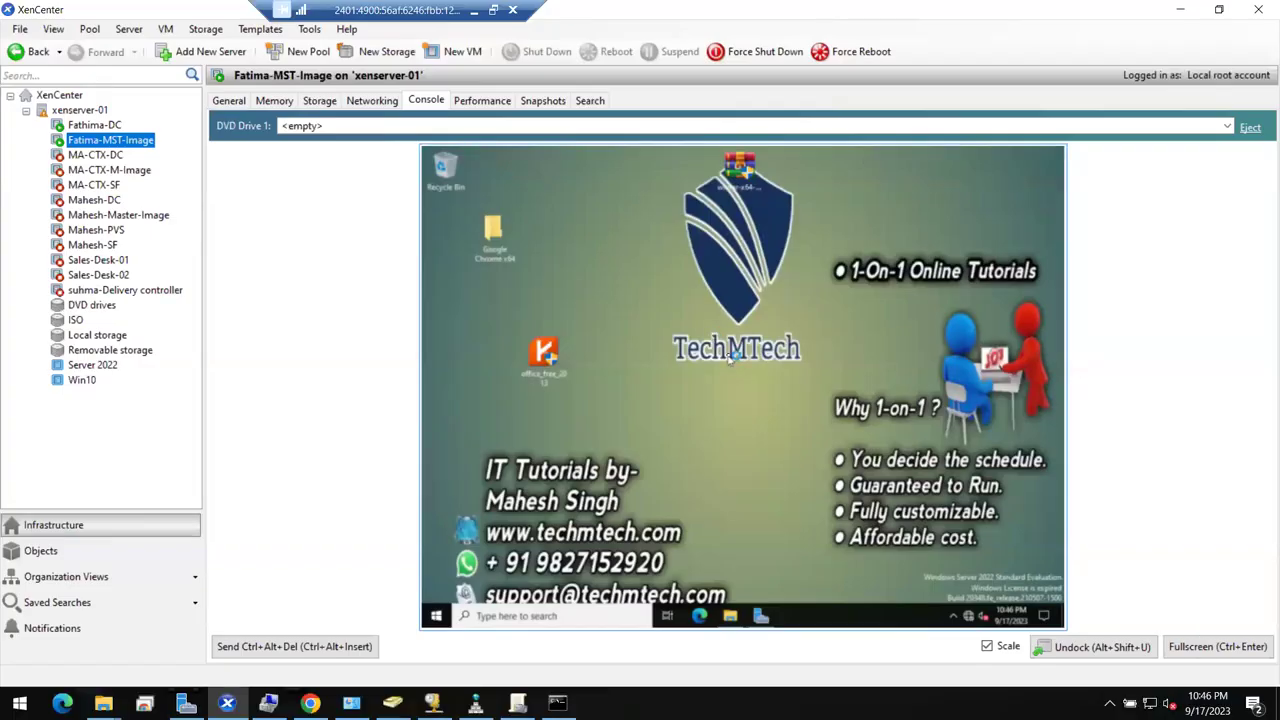
pyautogui.click(484, 103)
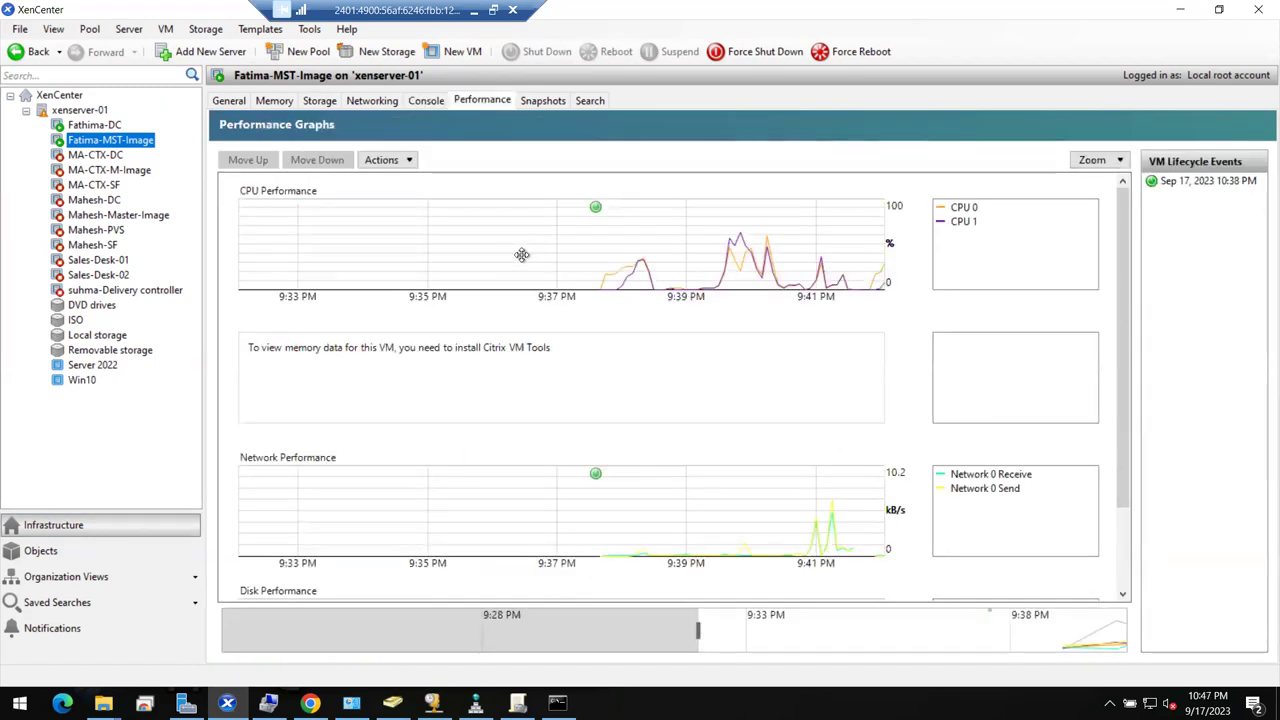
pyautogui.click(284, 102)
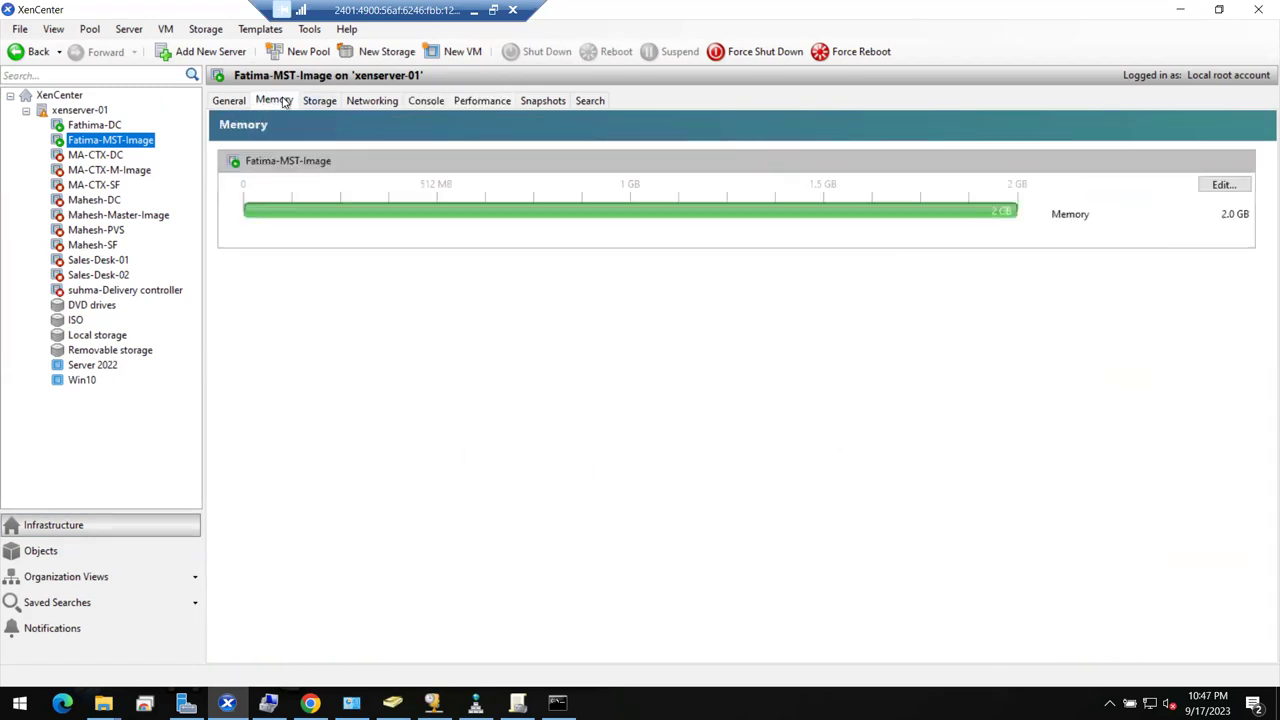
pyautogui.click(232, 102)
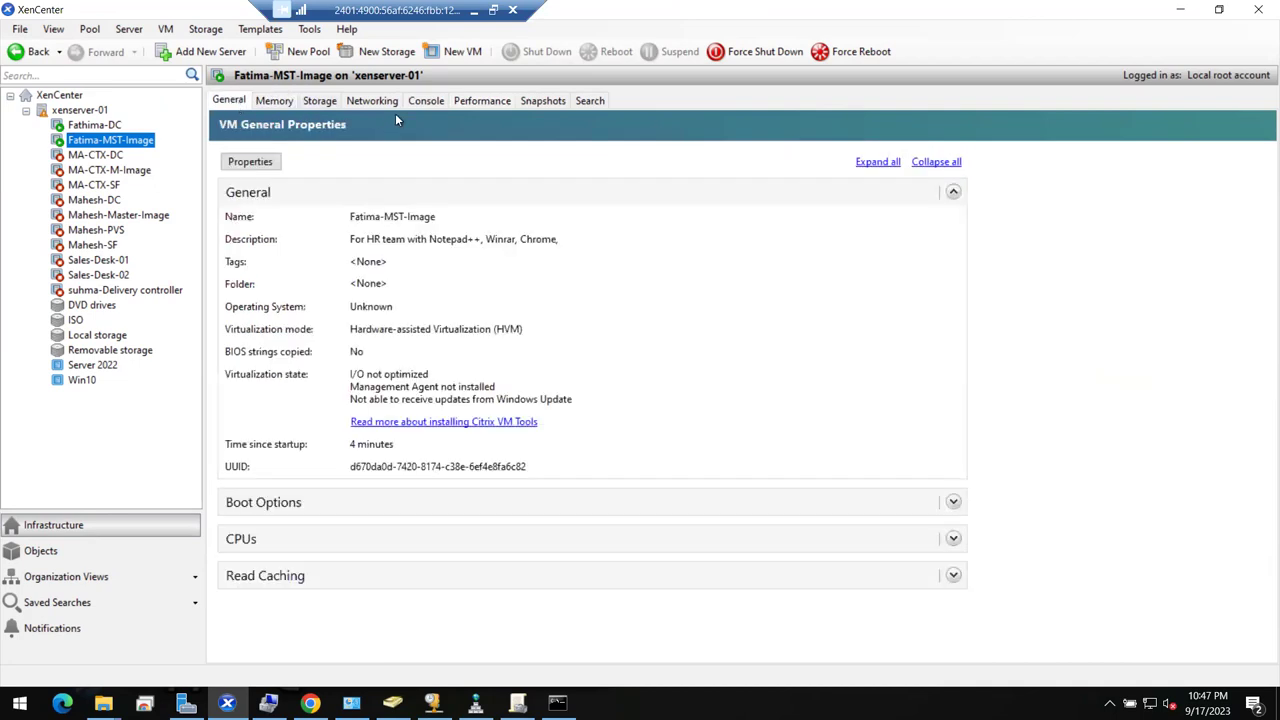
pyautogui.click(425, 102)
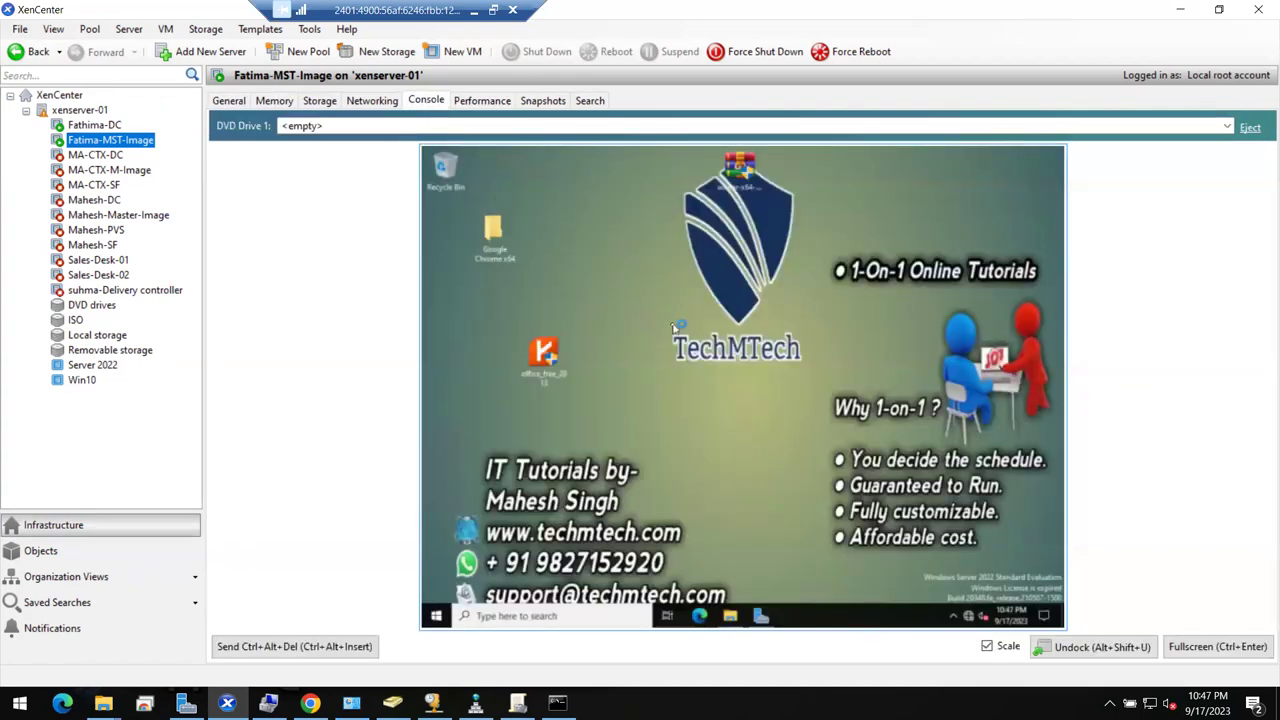
pyautogui.click(730, 617)
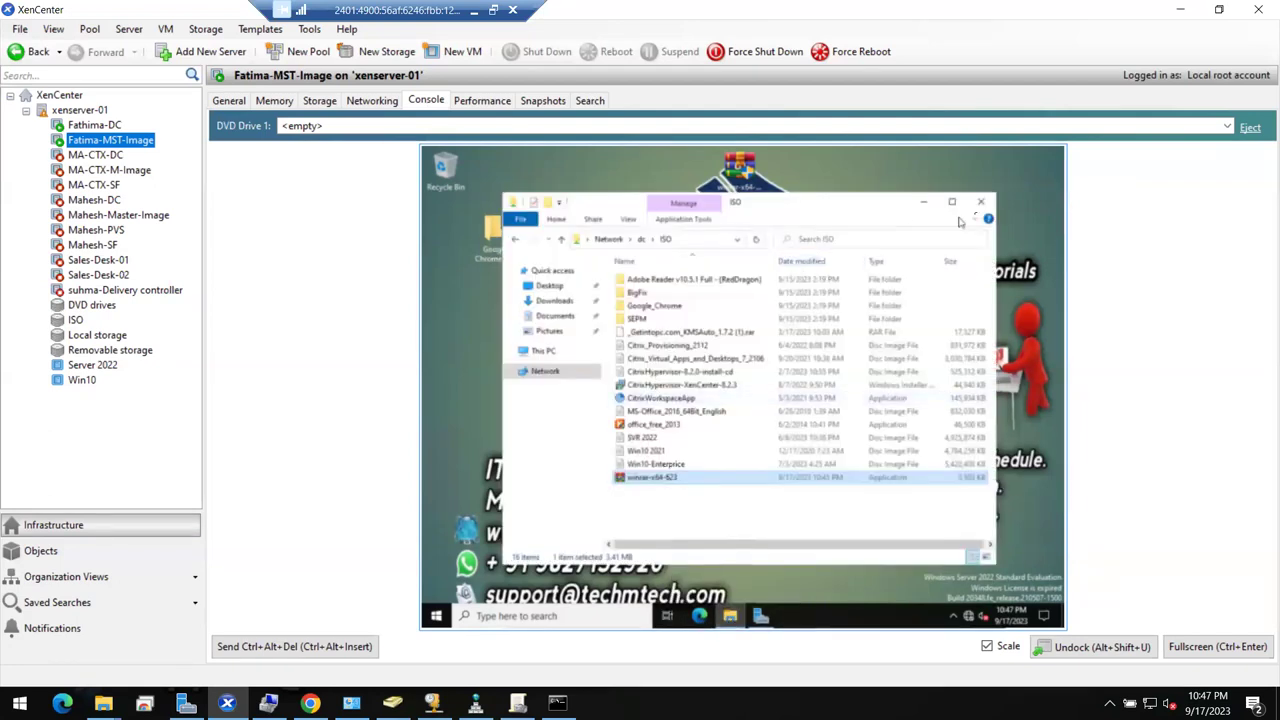
pyautogui.click(984, 203)
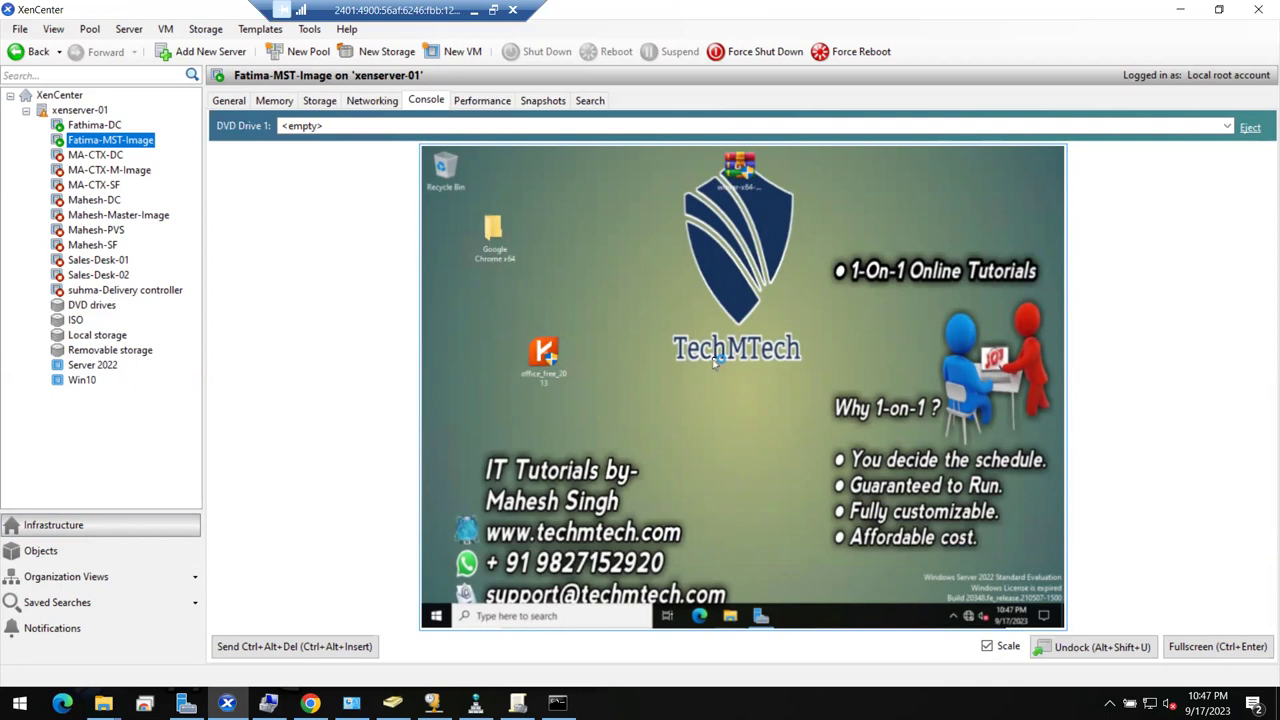
pyautogui.rightClick(796, 622)
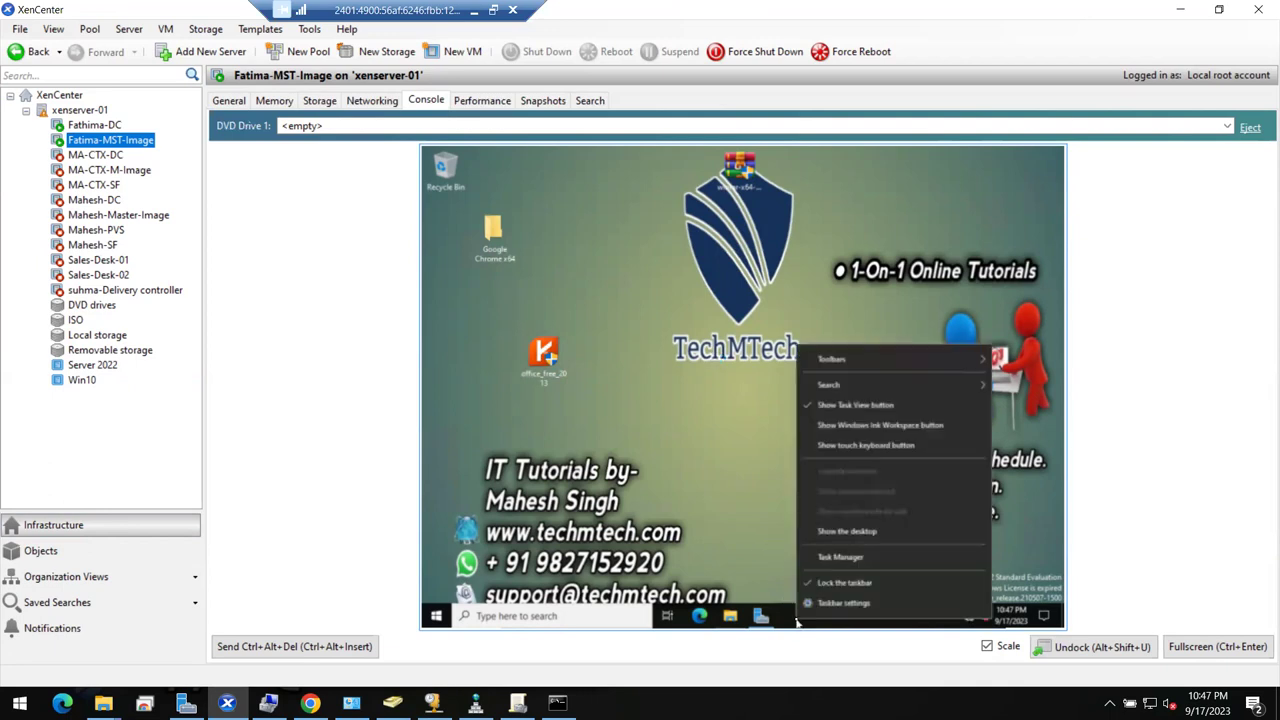
pyautogui.click(853, 566)
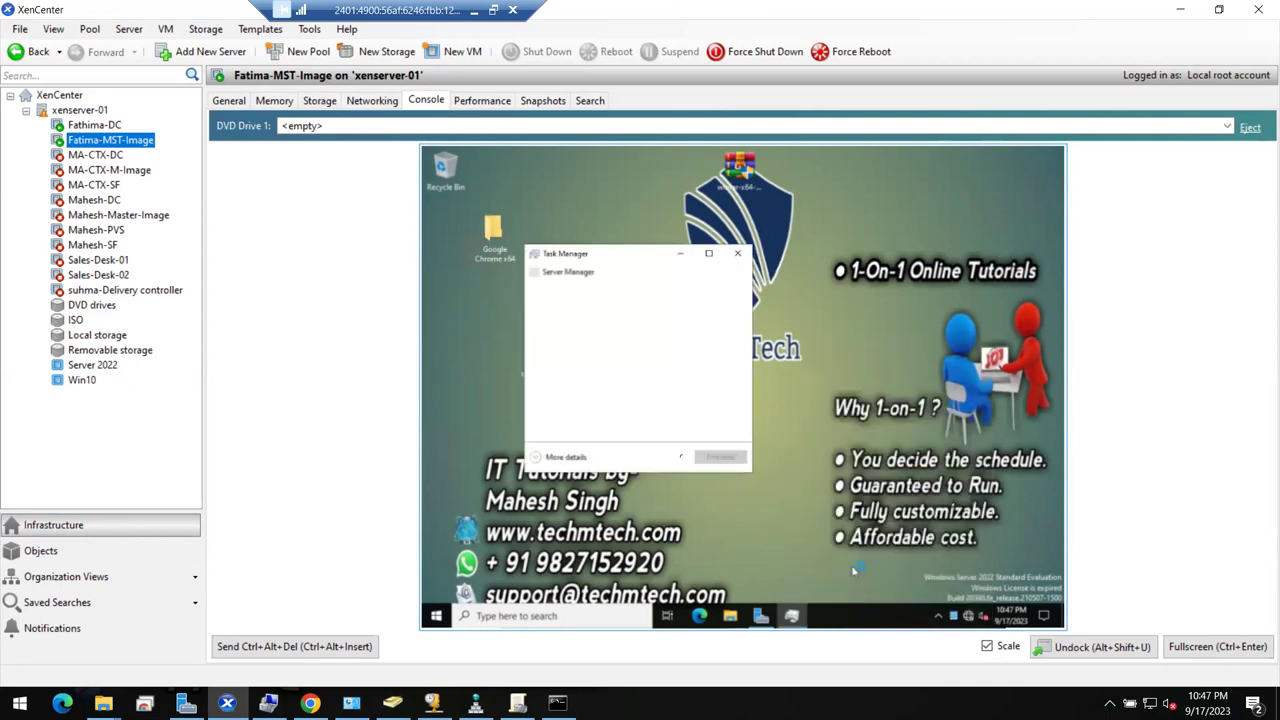
pyautogui.click(537, 457)
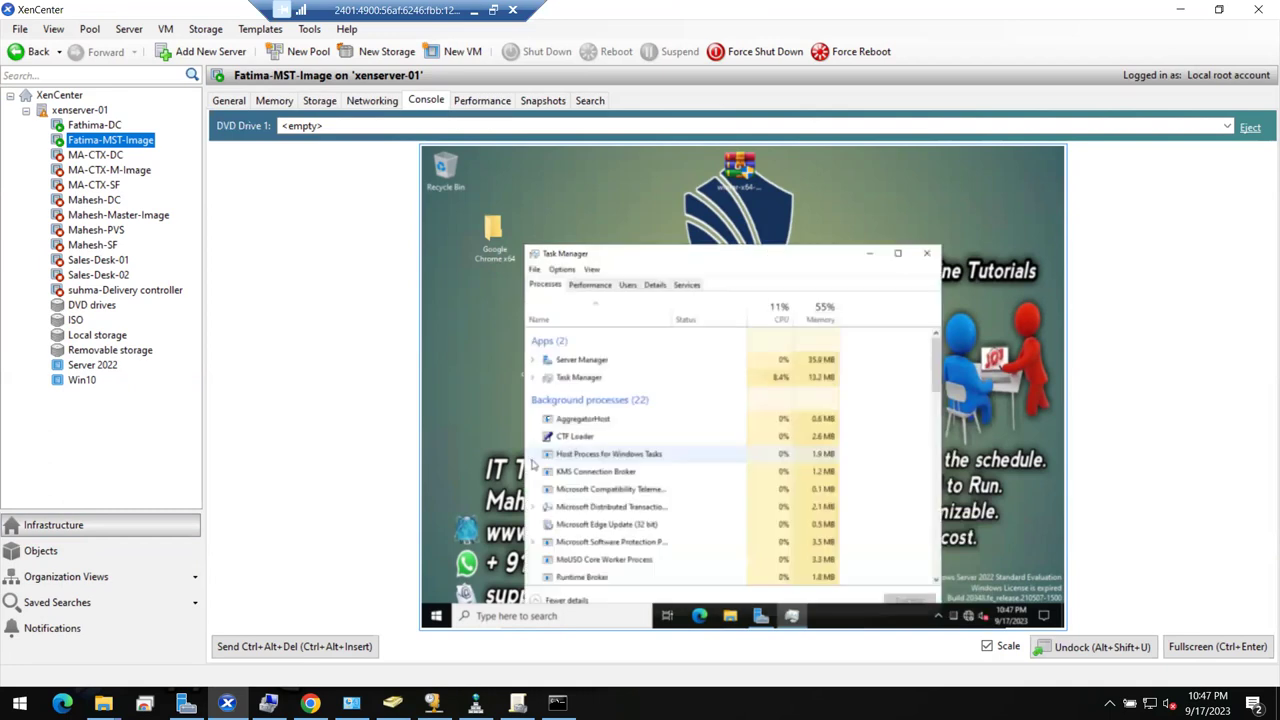
pyautogui.click(591, 285)
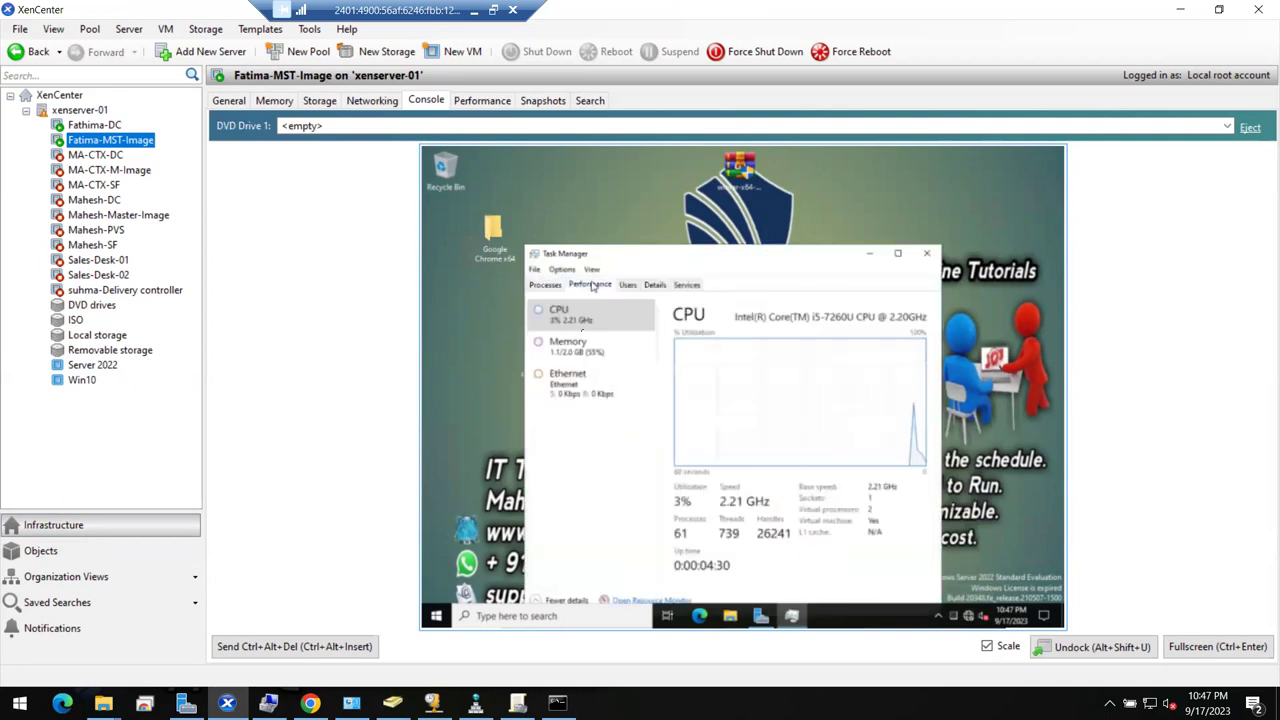
pyautogui.click(580, 348)
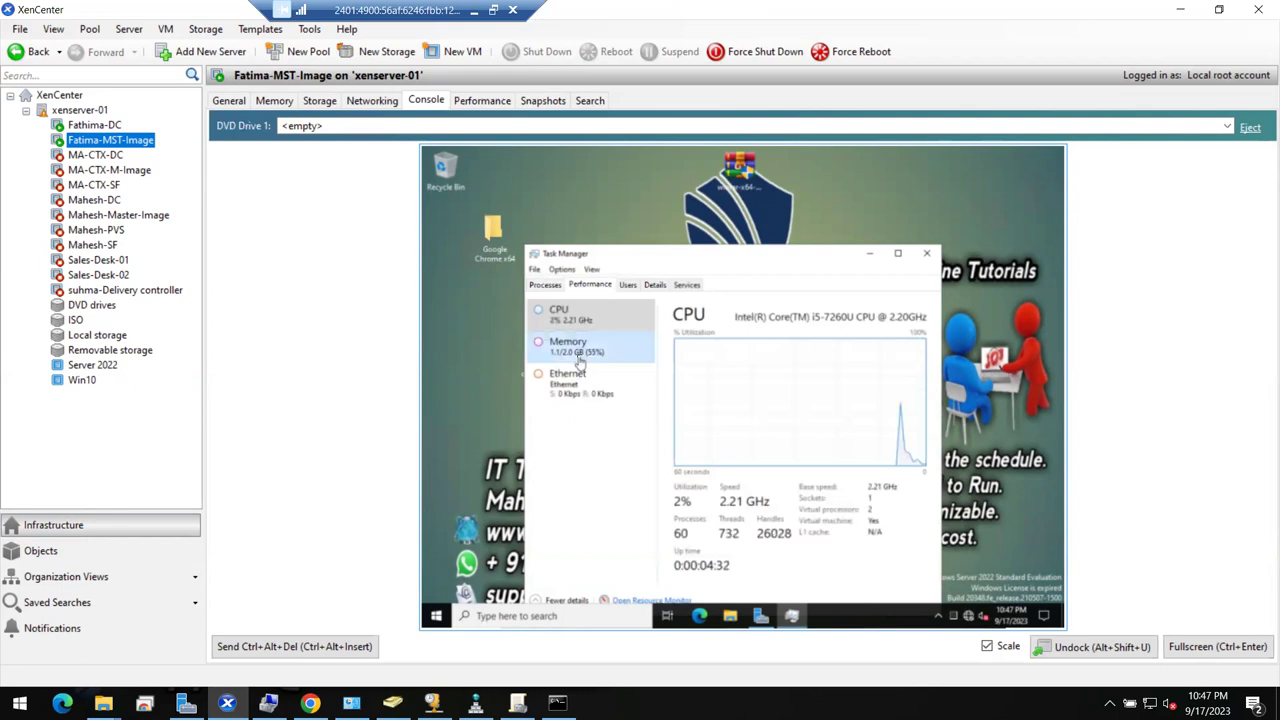
pyautogui.click(582, 390)
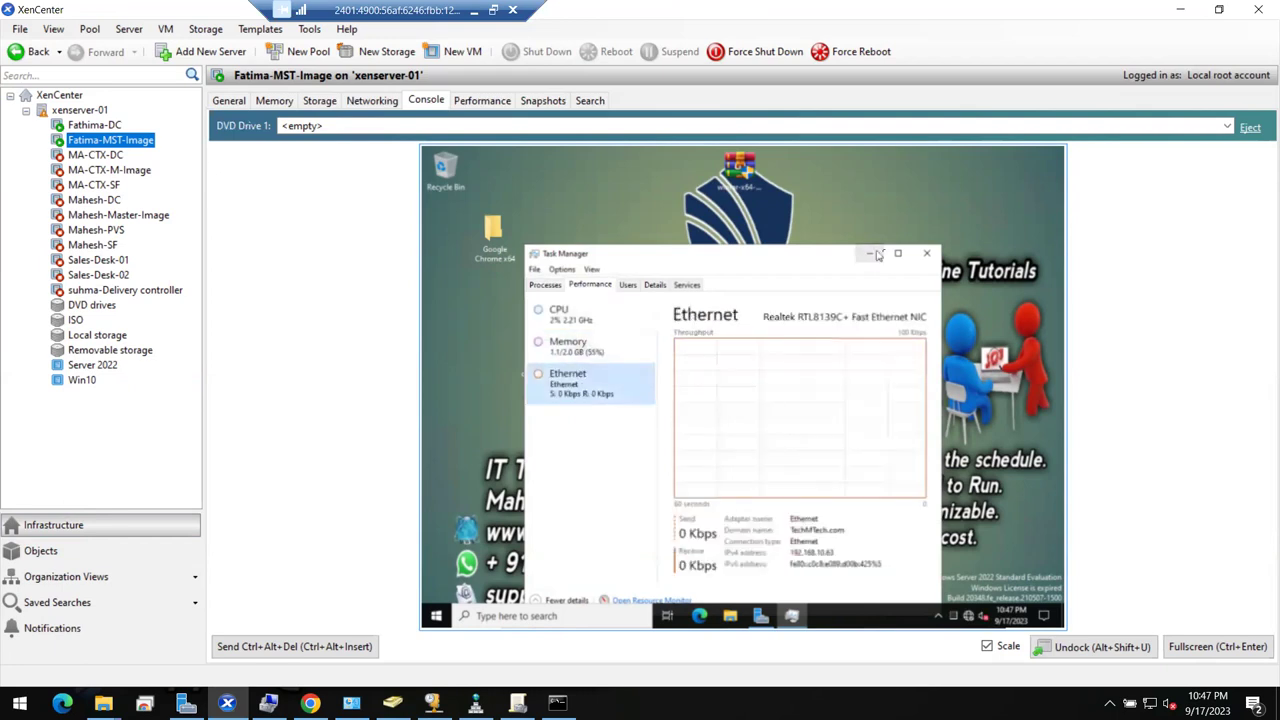
pyautogui.click(926, 253)
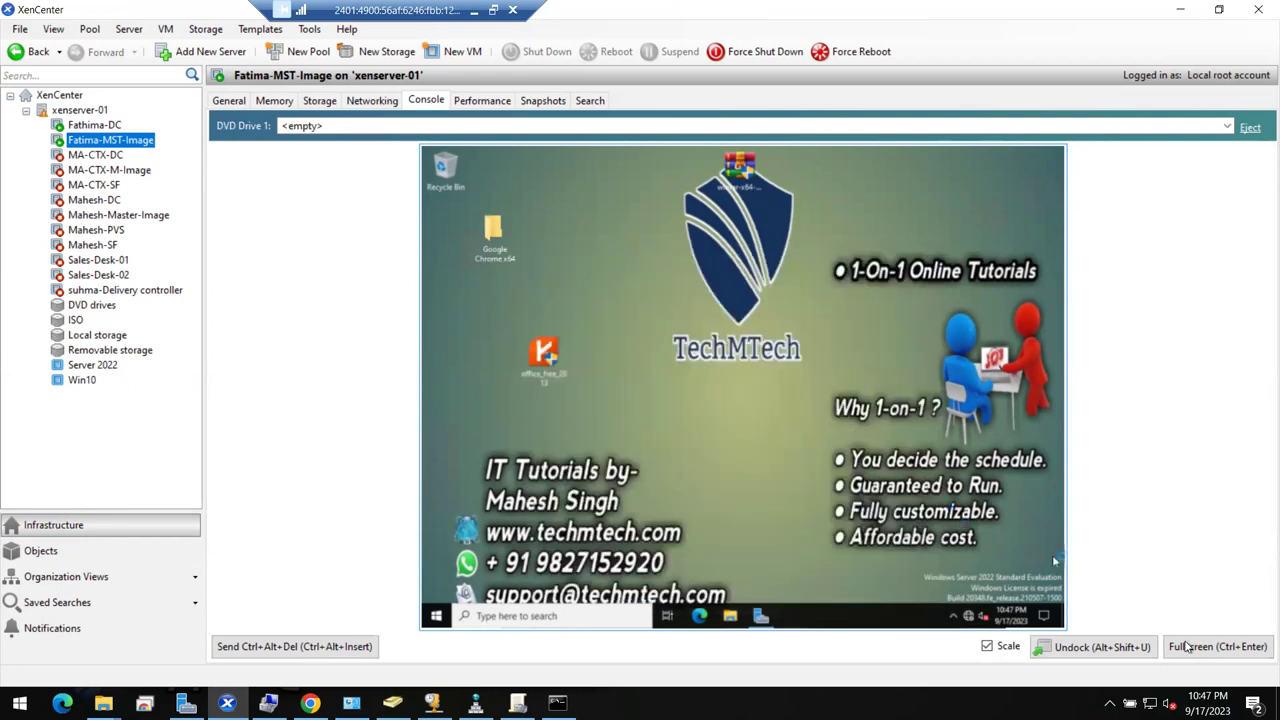
pyautogui.click(1216, 646)
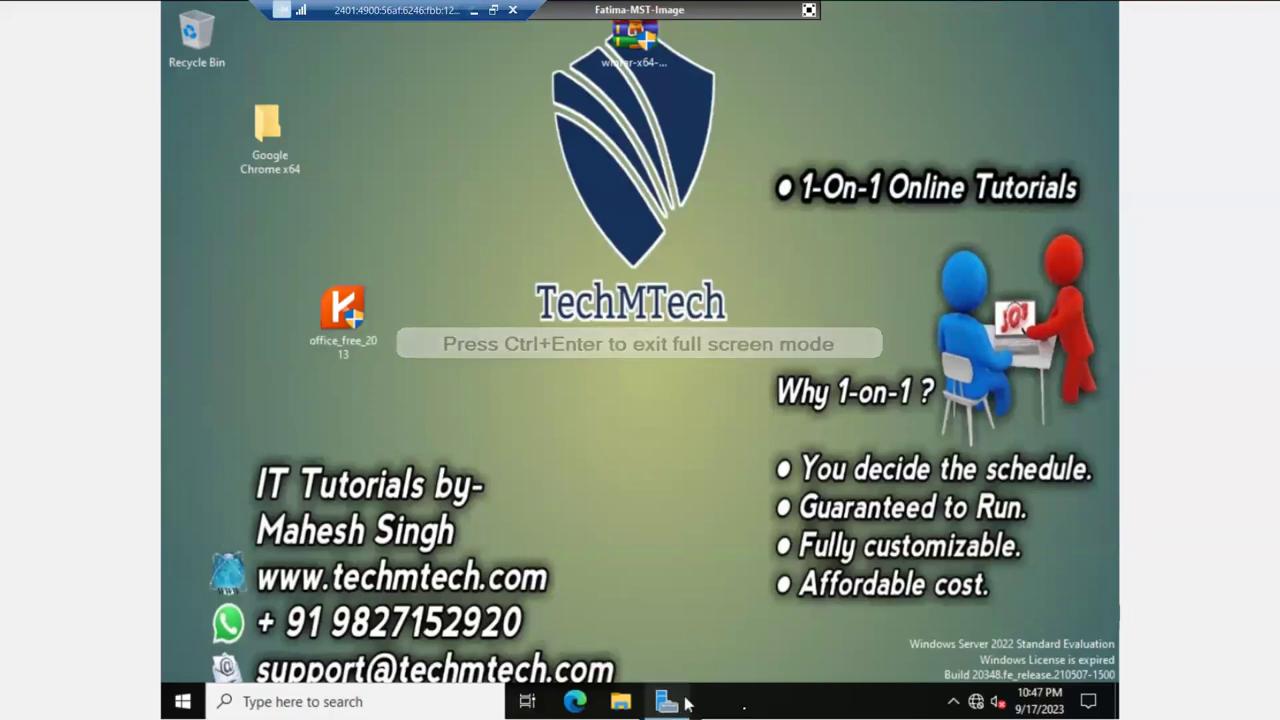
# Open Task Manager from the VM taskbar and browse its processes, such as CTF Loader and Microsoft Edge Update
pyautogui.rightClick(745, 708)
pyautogui.click(815, 615)
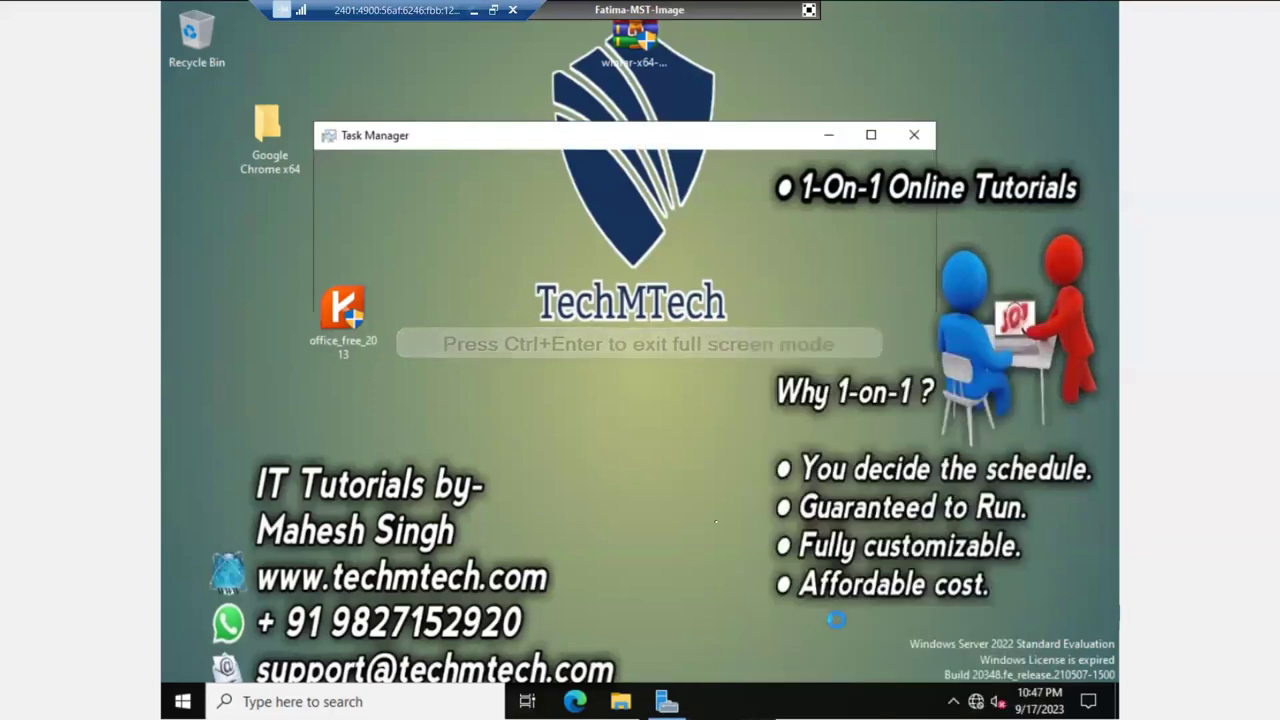
pyautogui.click(415, 410)
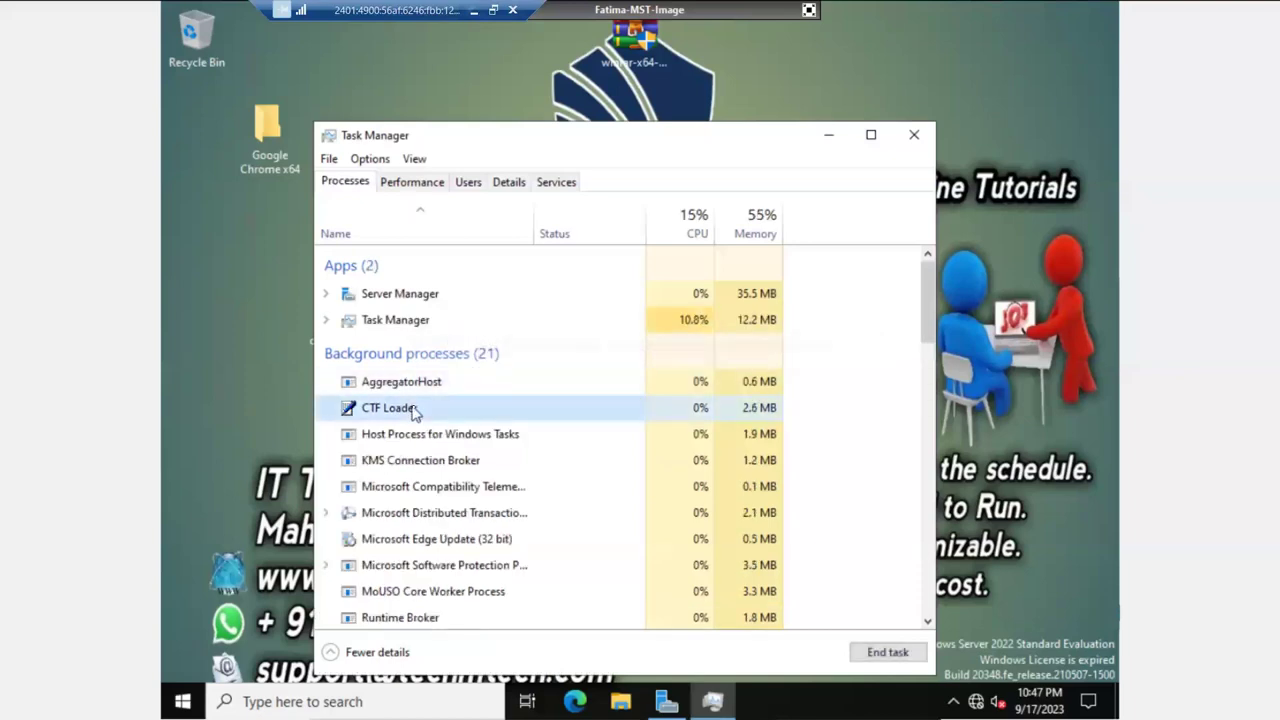
pyautogui.scroll(-1, 414, 409)
pyautogui.click(415, 458)
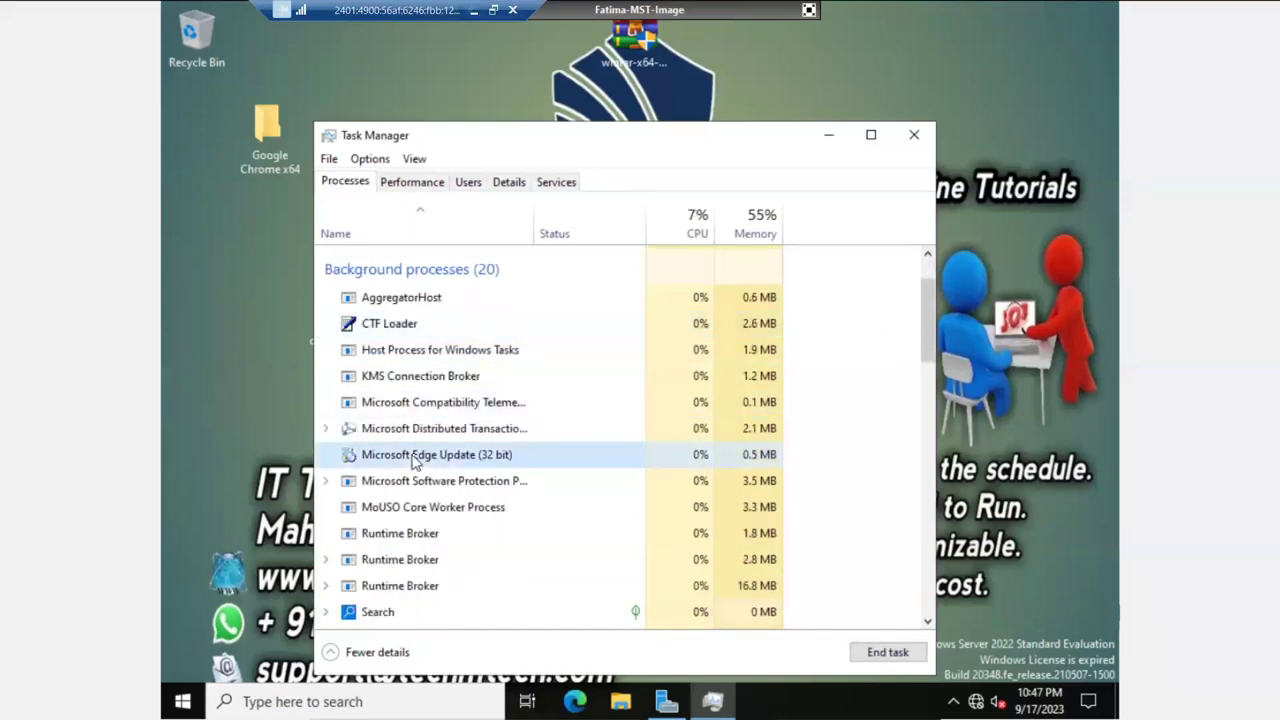
pyautogui.scroll(-2, 415, 458)
pyautogui.scroll(-10, 415, 460)
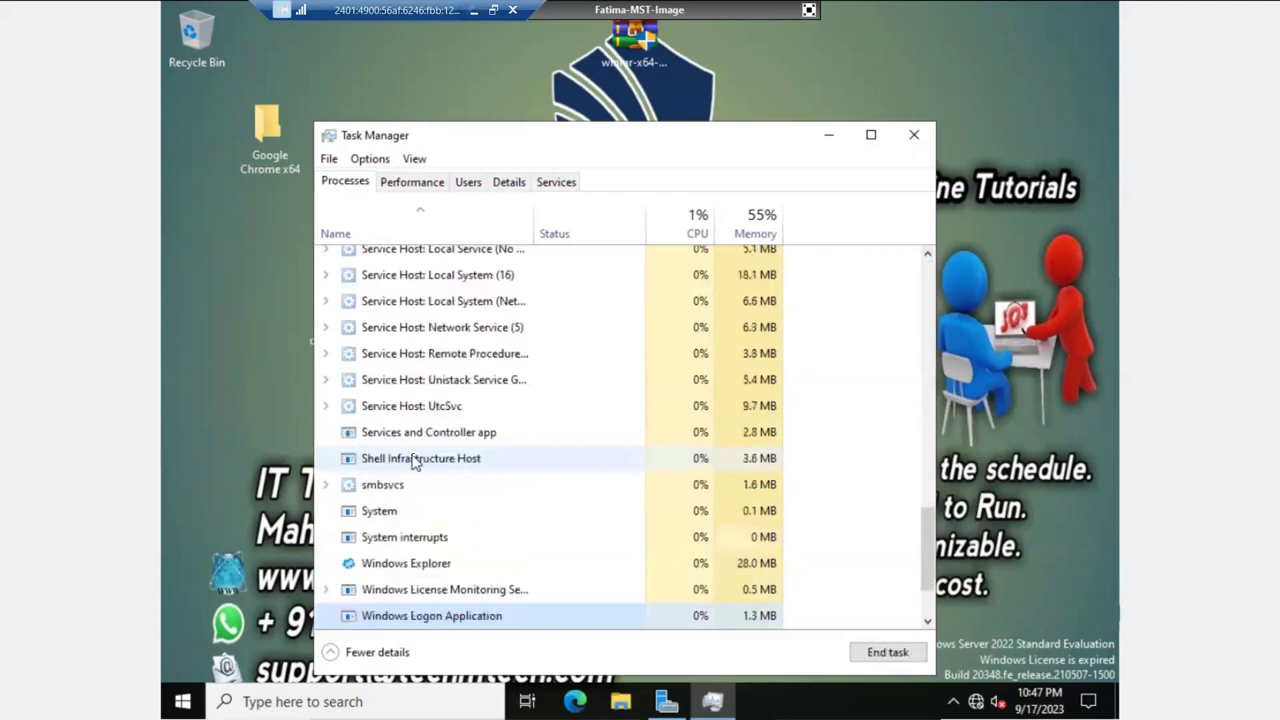
pyautogui.press('Down')
pyautogui.scroll(-10, 415, 460)
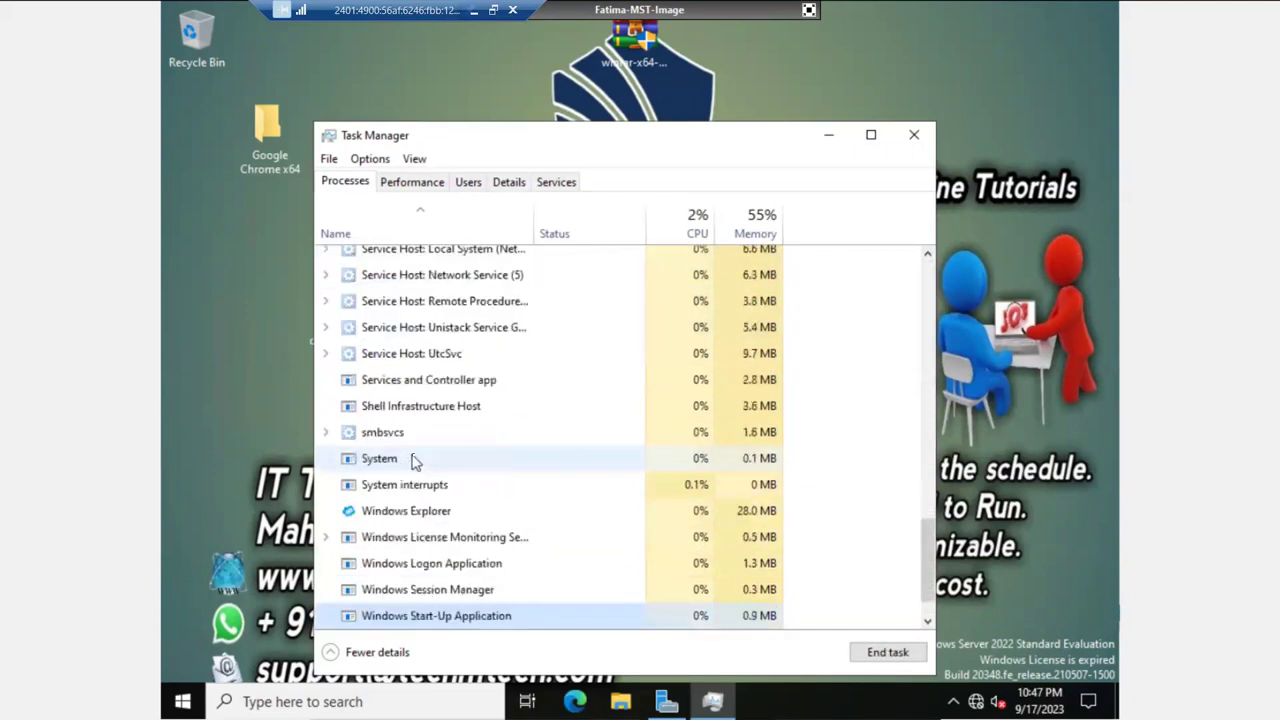
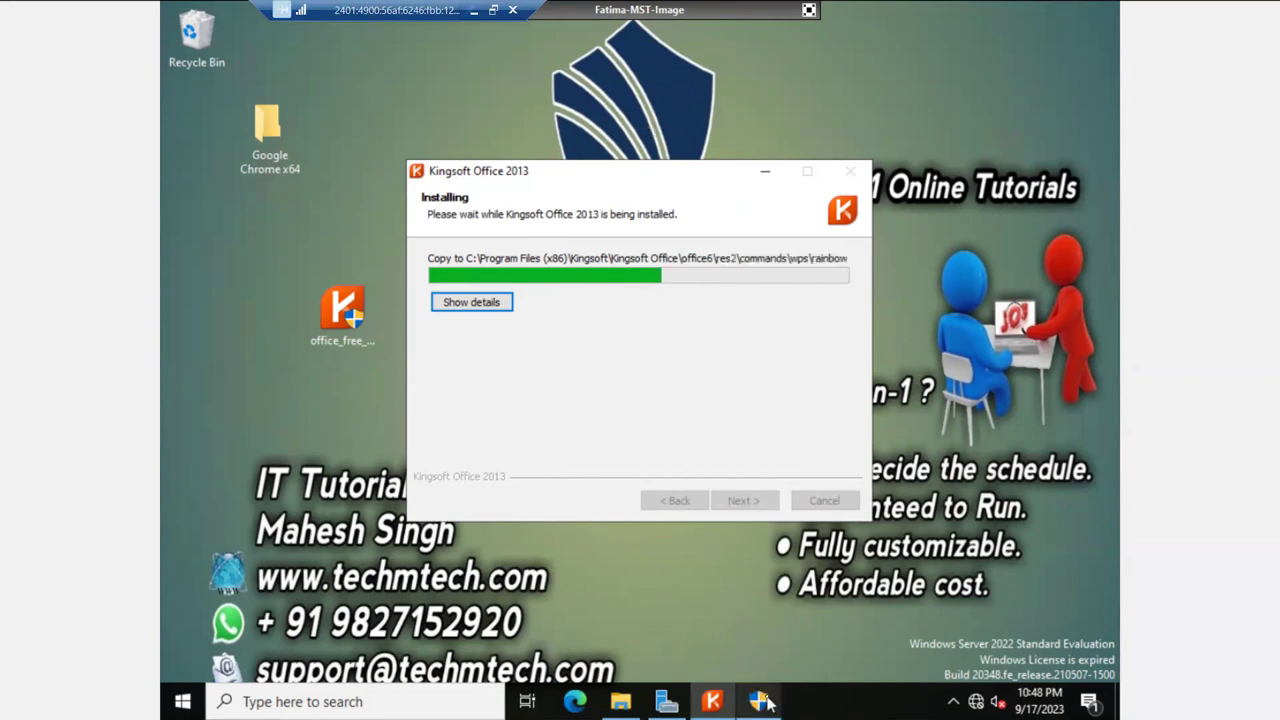
# Allow Google Update Setup to make changes, then exit the full-screen VM console
pyautogui.click(758, 701)
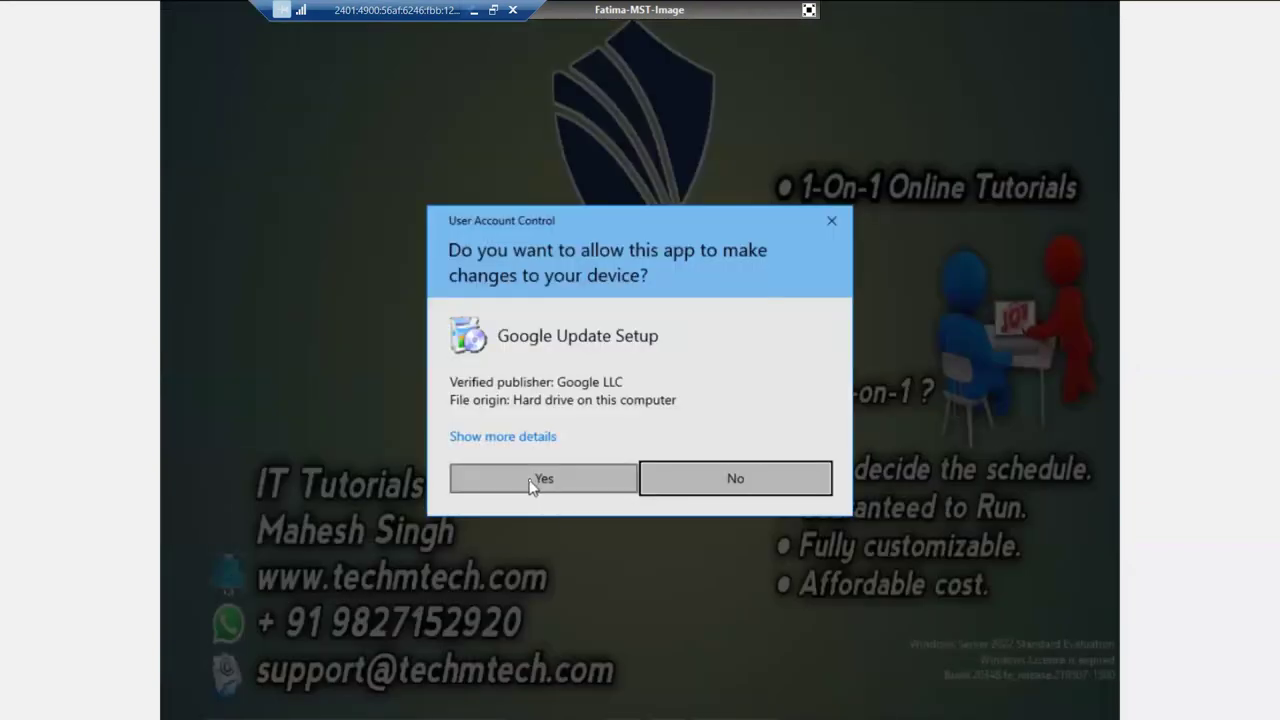
pyautogui.click(531, 486)
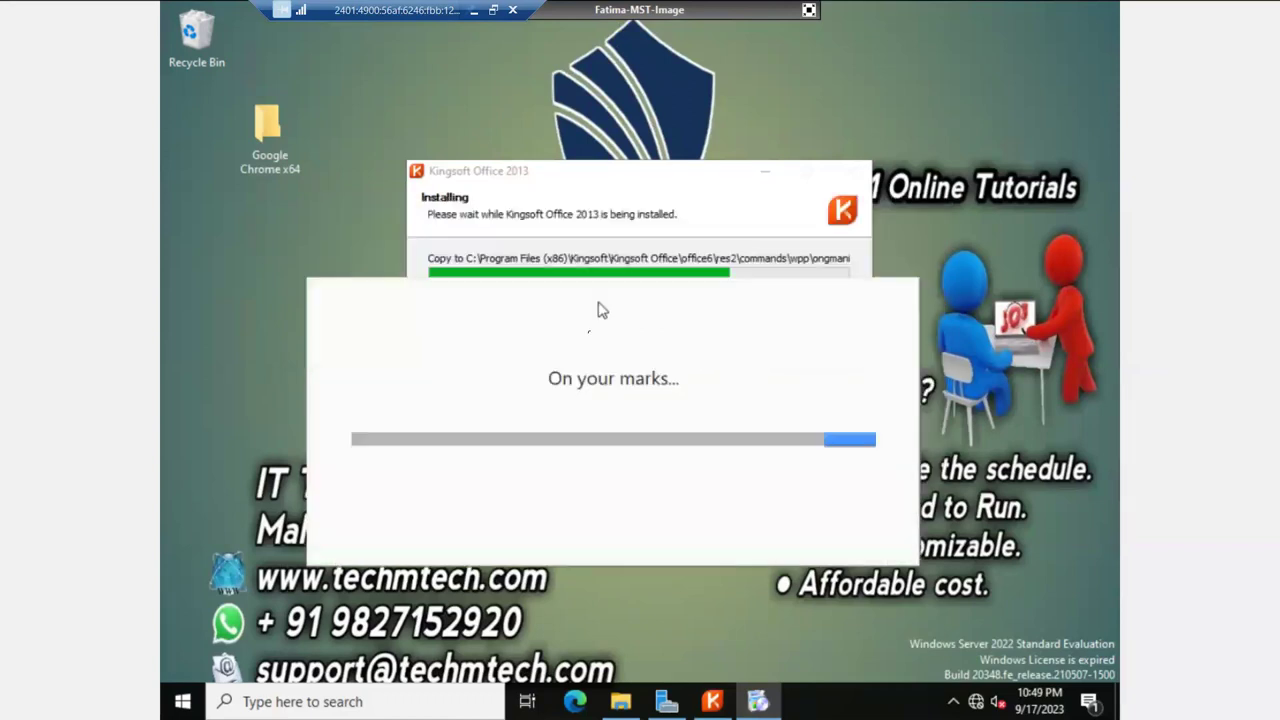
pyautogui.click(808, 10)
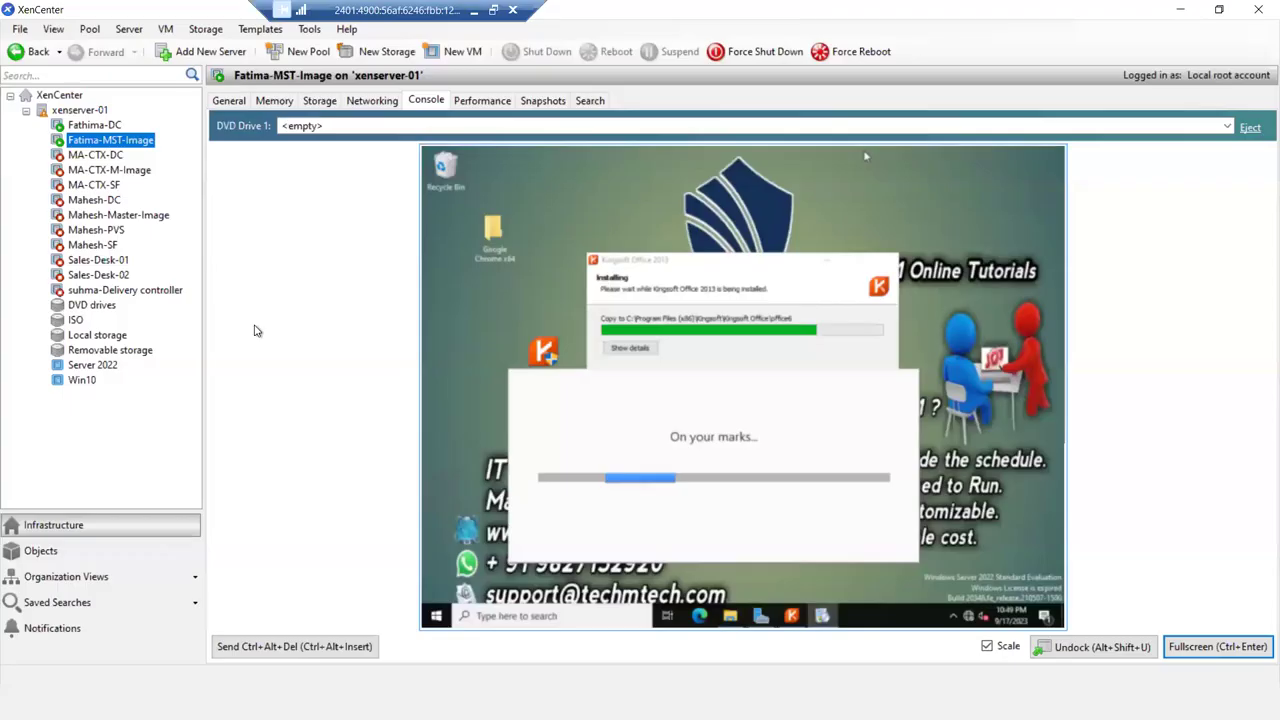
# Replace Notepad++ with Open Office in Fatima-MST-Image's description: 'For HR team with Open Office, Winrar, Chrome'
pyautogui.rightClick(105, 141)
pyautogui.click(155, 255)
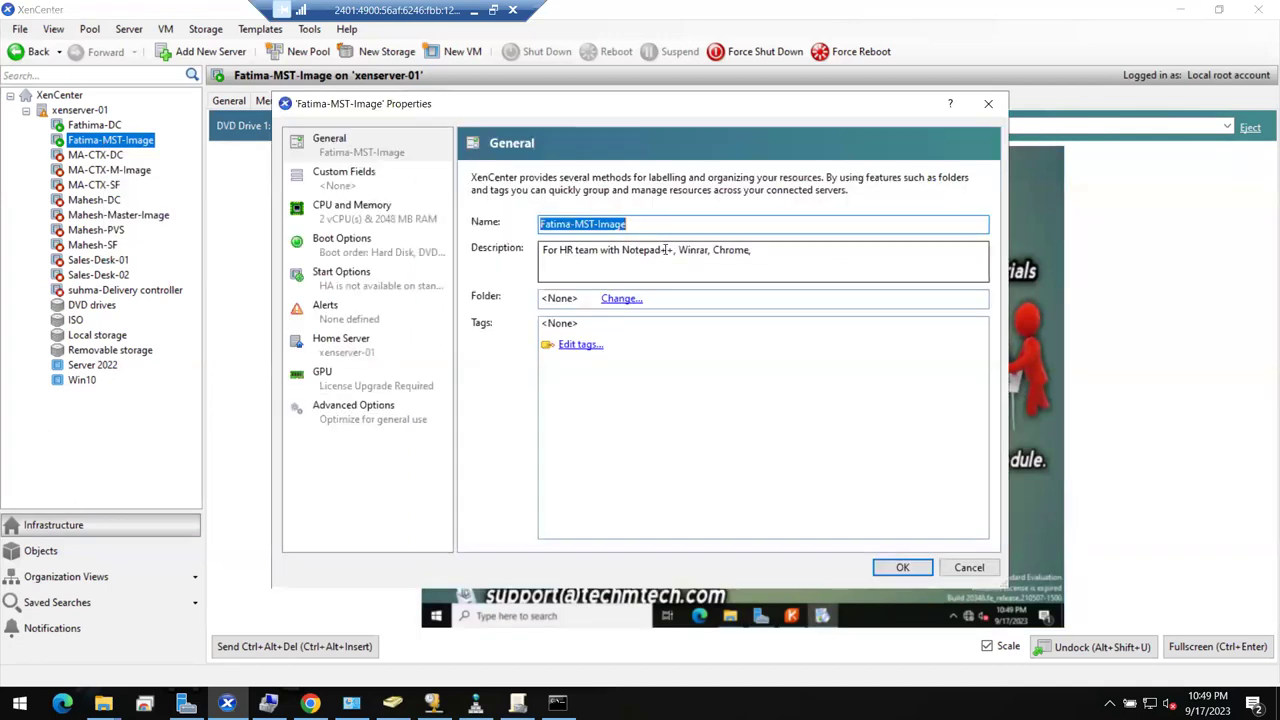
pyautogui.click(666, 250)
pyautogui.press('Delete')
pyautogui.press('Delete')
pyautogui.press('BackSpace')
pyautogui.press('BackSpace')
pyautogui.press('BackSpace')
pyautogui.press('BackSpace')
pyautogui.press('BackSpace')
pyautogui.press('BackSpace')
pyautogui.press('BackSpace')
pyautogui.press('BackSpace')
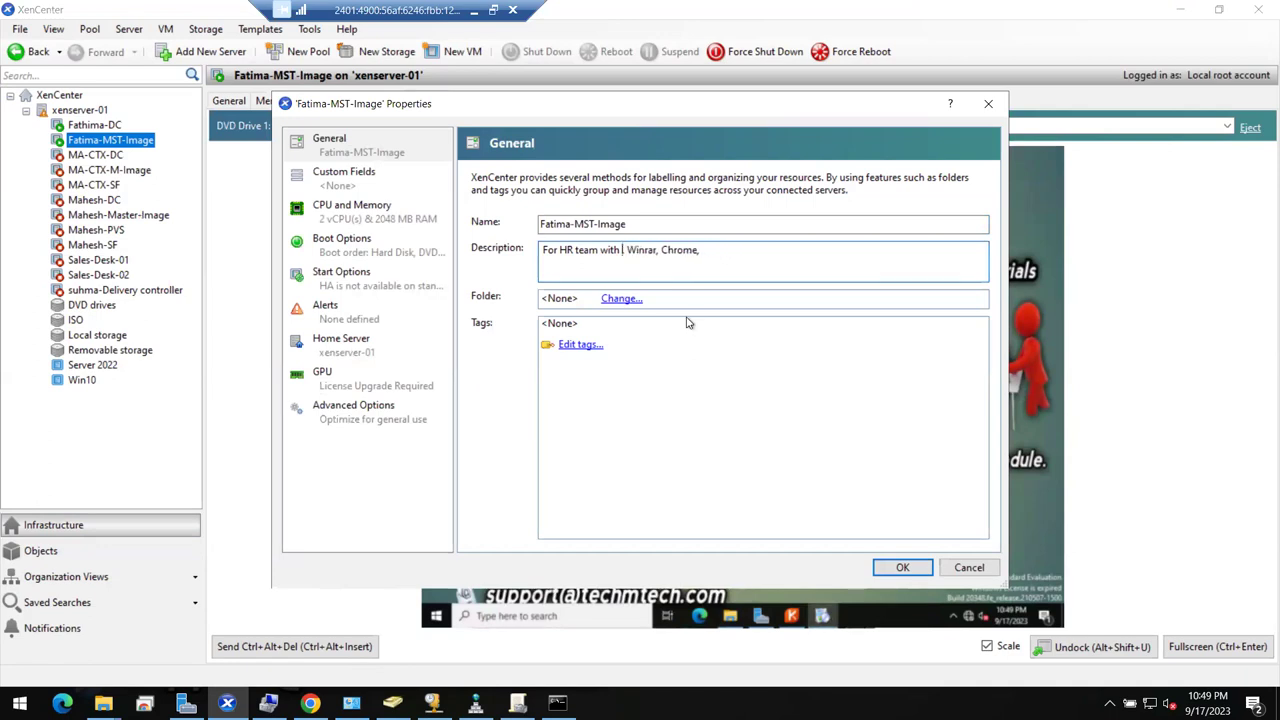
pyautogui.write('Open Office')
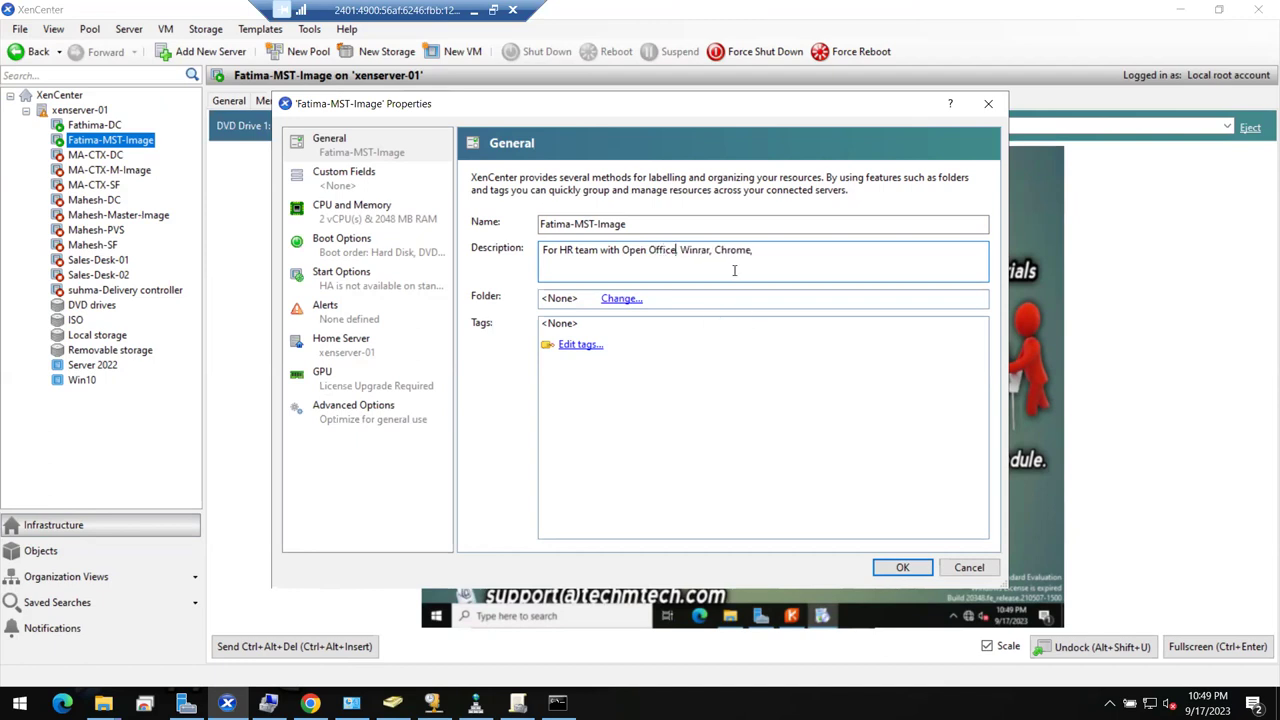
pyautogui.click(773, 261)
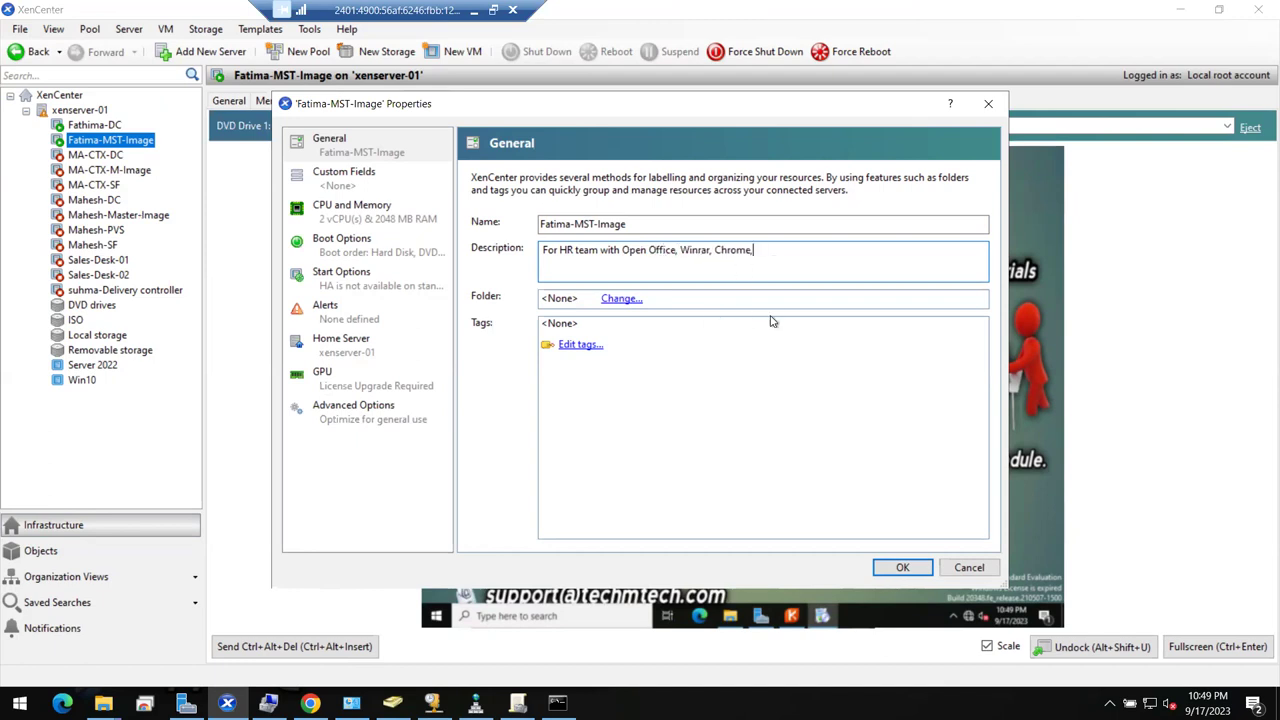
pyautogui.click(899, 567)
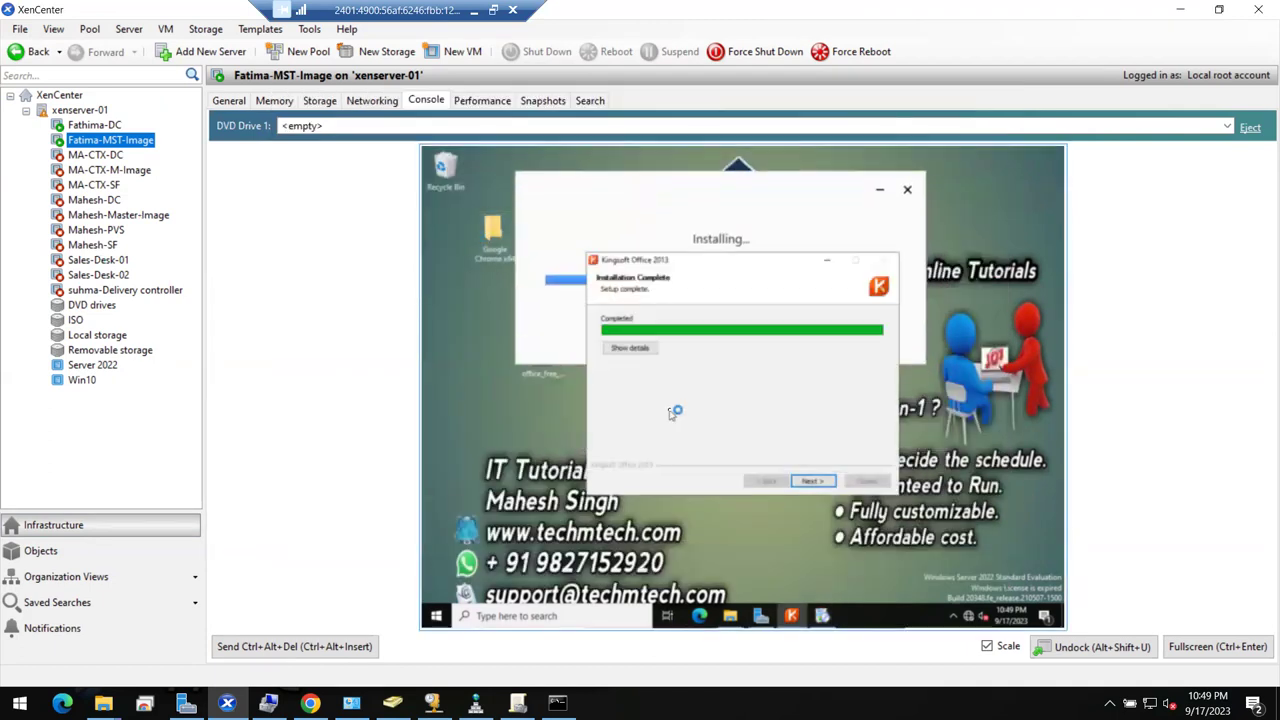
# Finish Kingsoft Office 2013 setup with the default interface style, closing the Chrome and Writer windows
pyautogui.click(1218, 646)
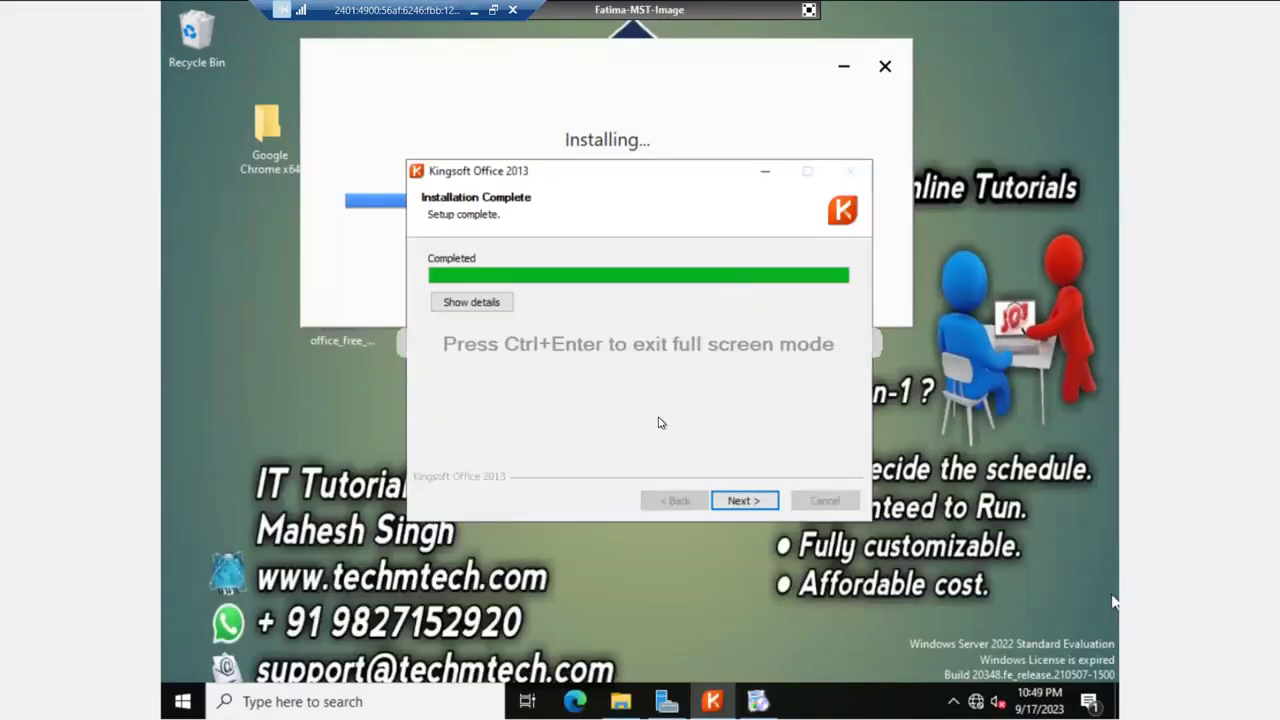
pyautogui.click(743, 501)
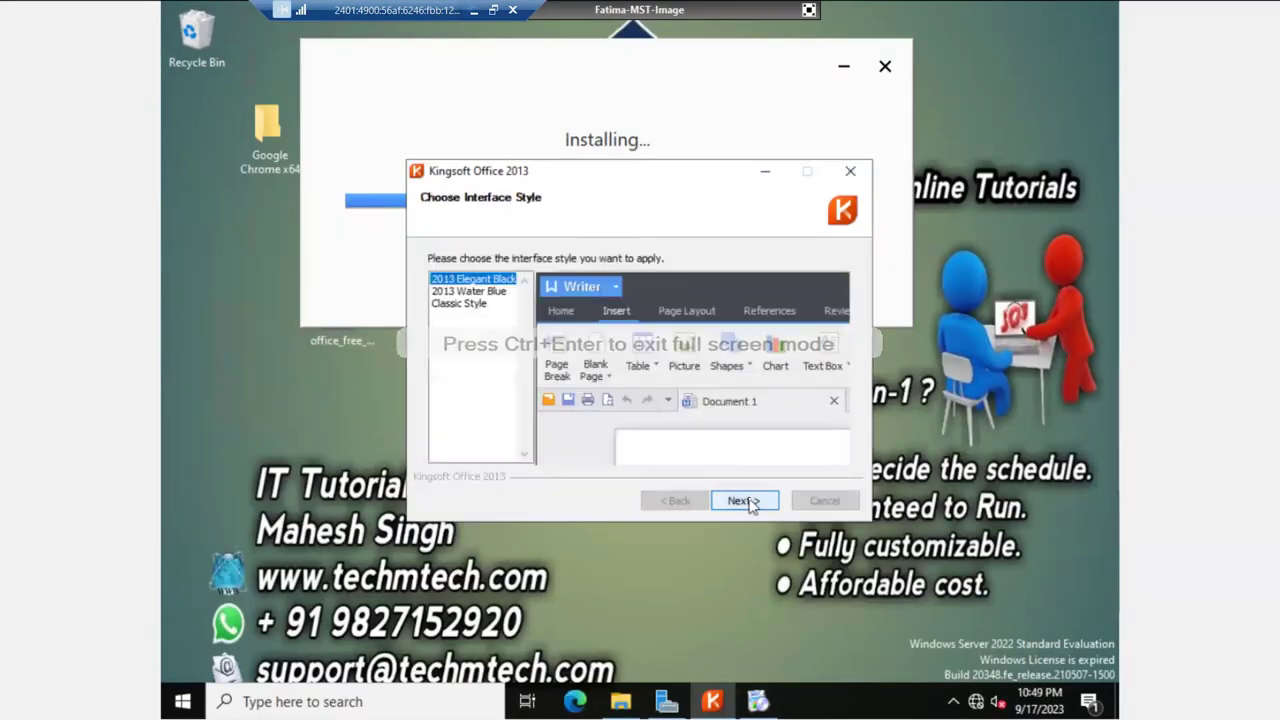
pyautogui.click(745, 501)
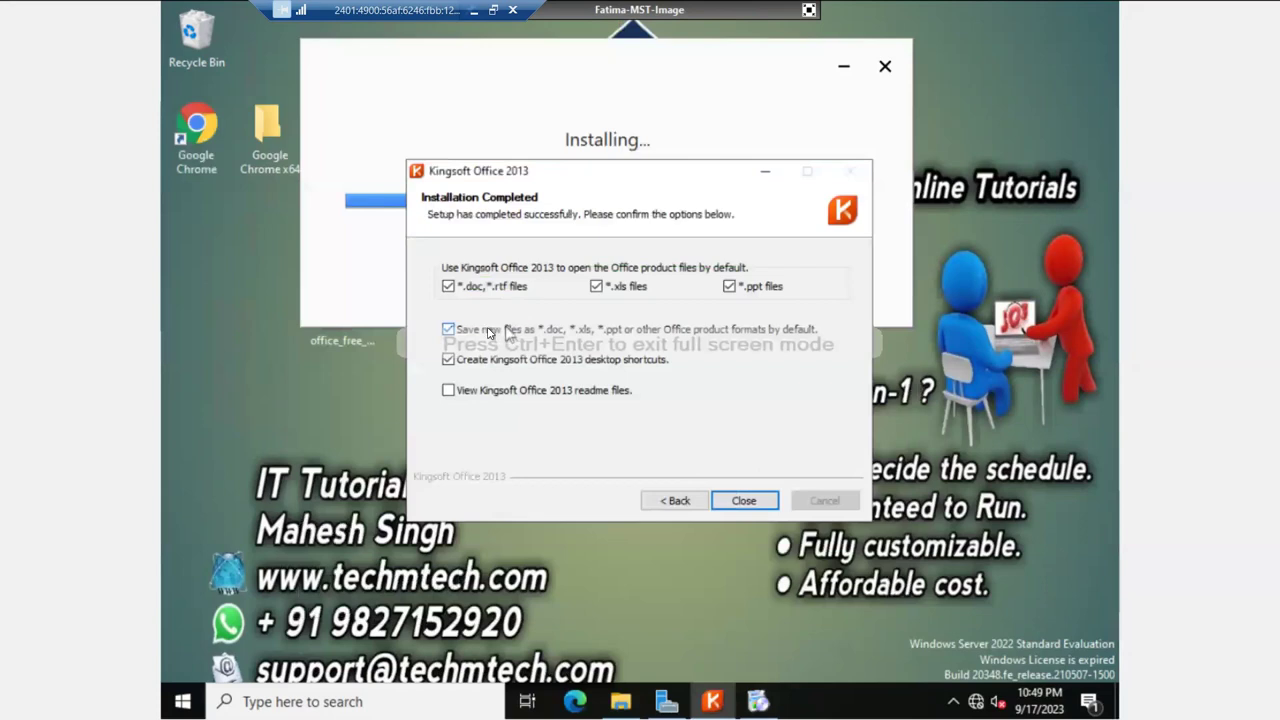
pyautogui.click(740, 502)
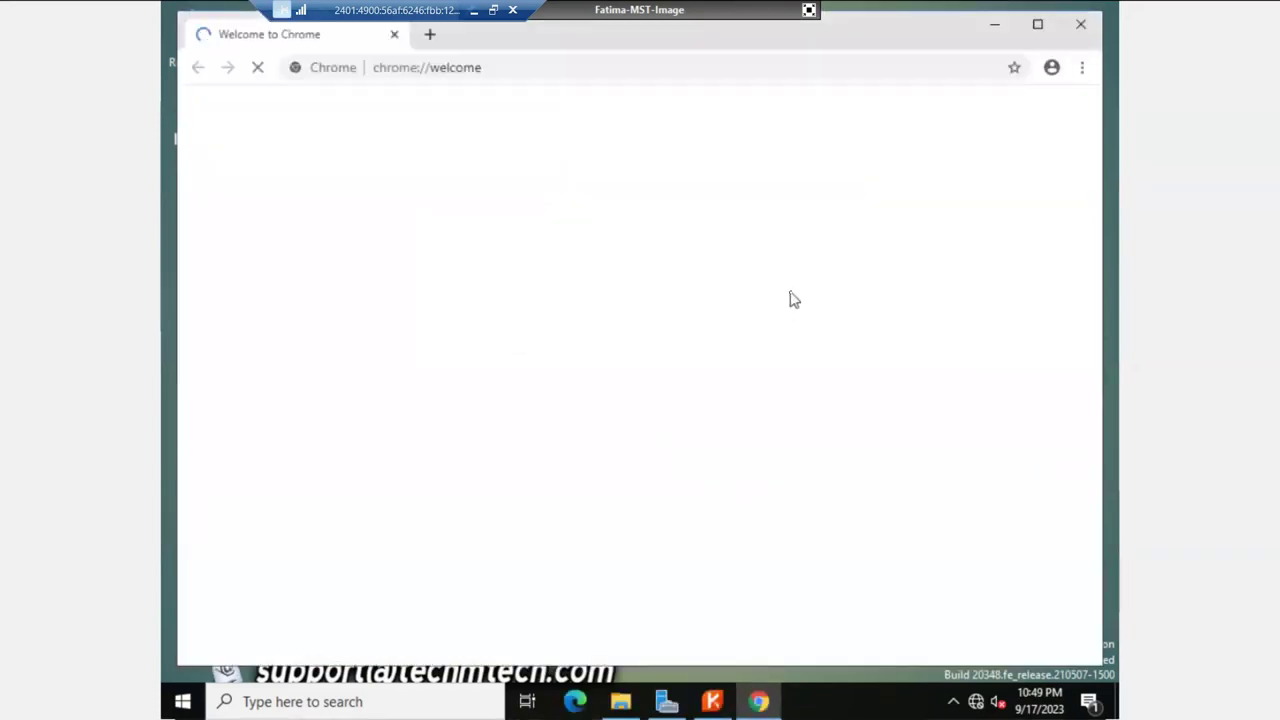
pyautogui.click(1081, 24)
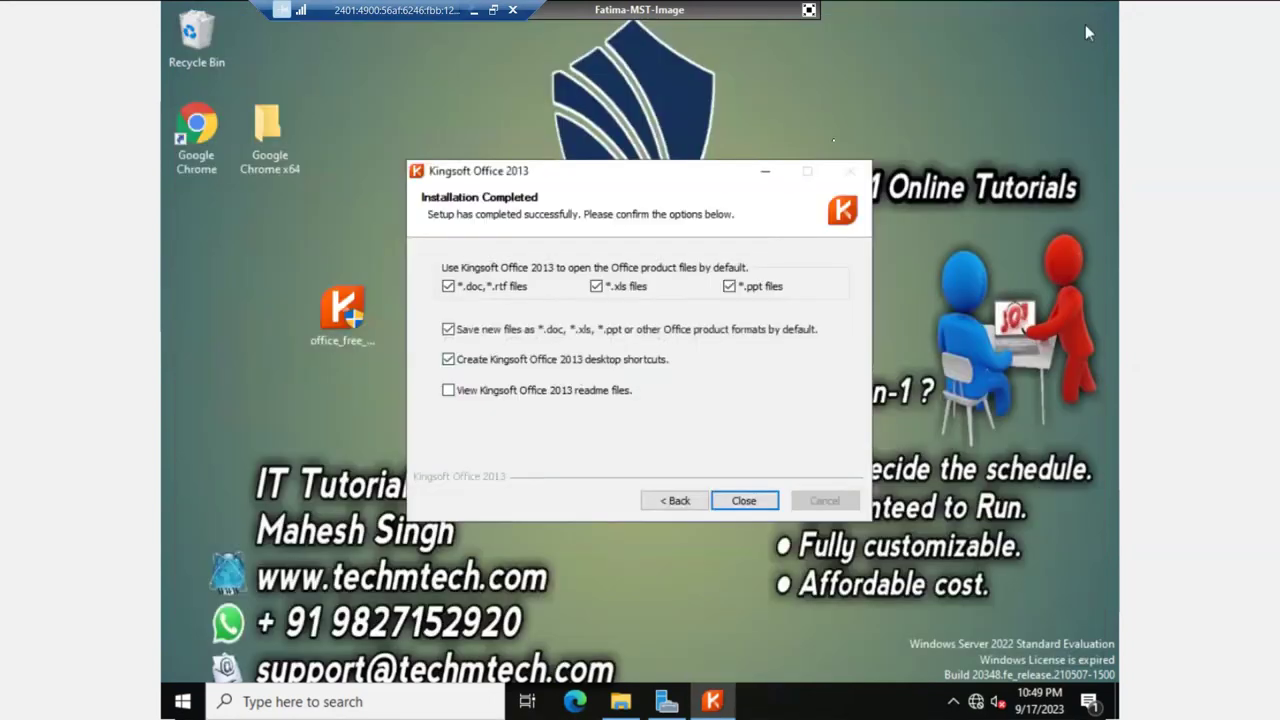
pyautogui.click(744, 502)
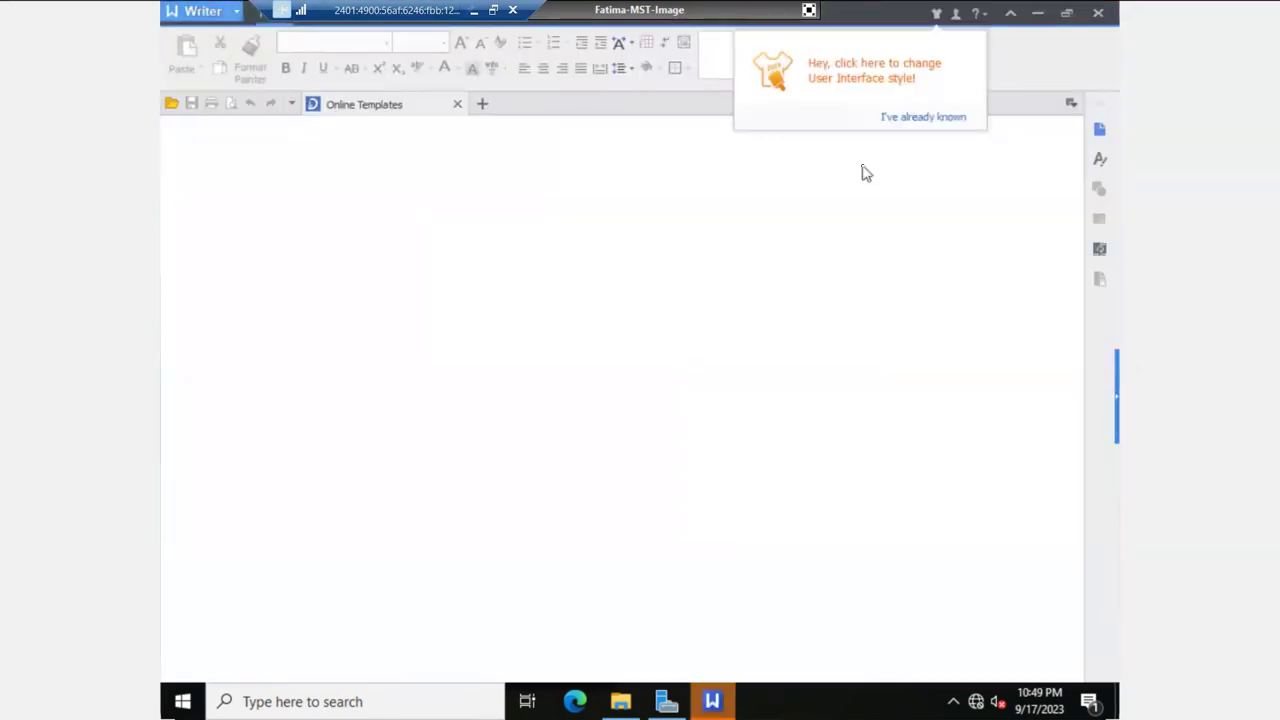
pyautogui.click(1098, 12)
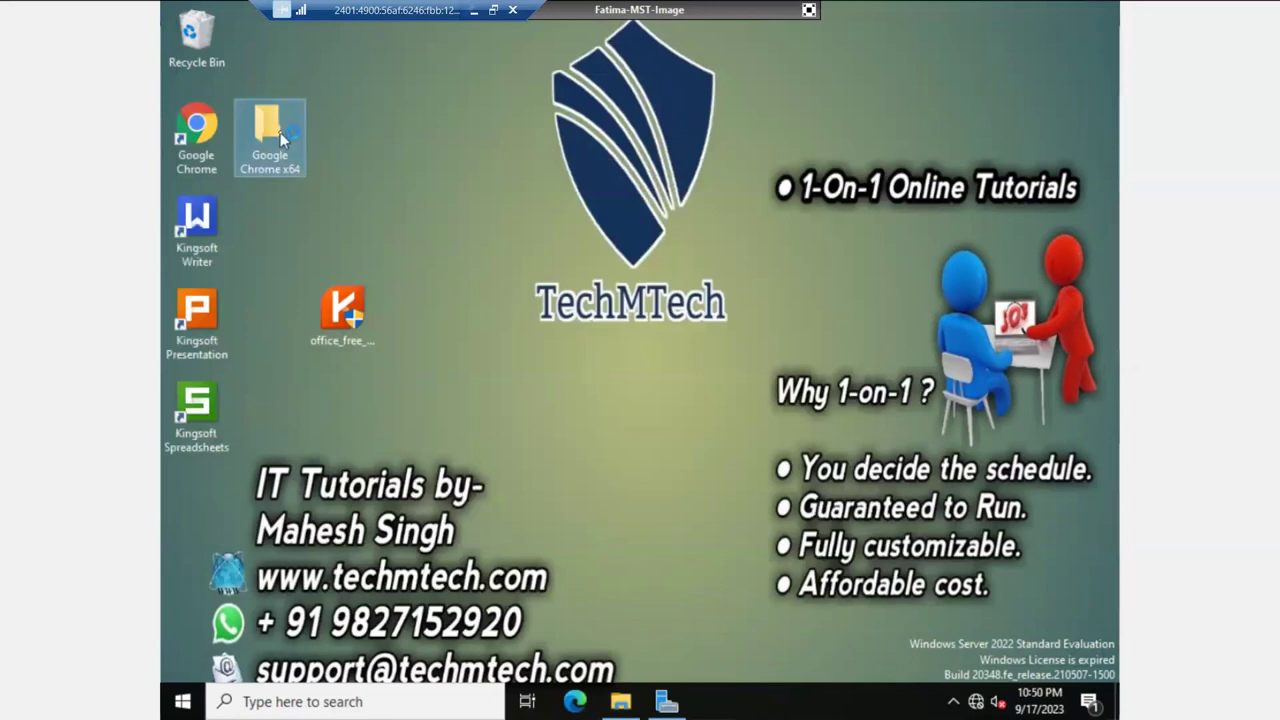
# Delete the office_free_2013 installer and permanently empty the 3 items from the Recycle Bin
pyautogui.click(340, 330)
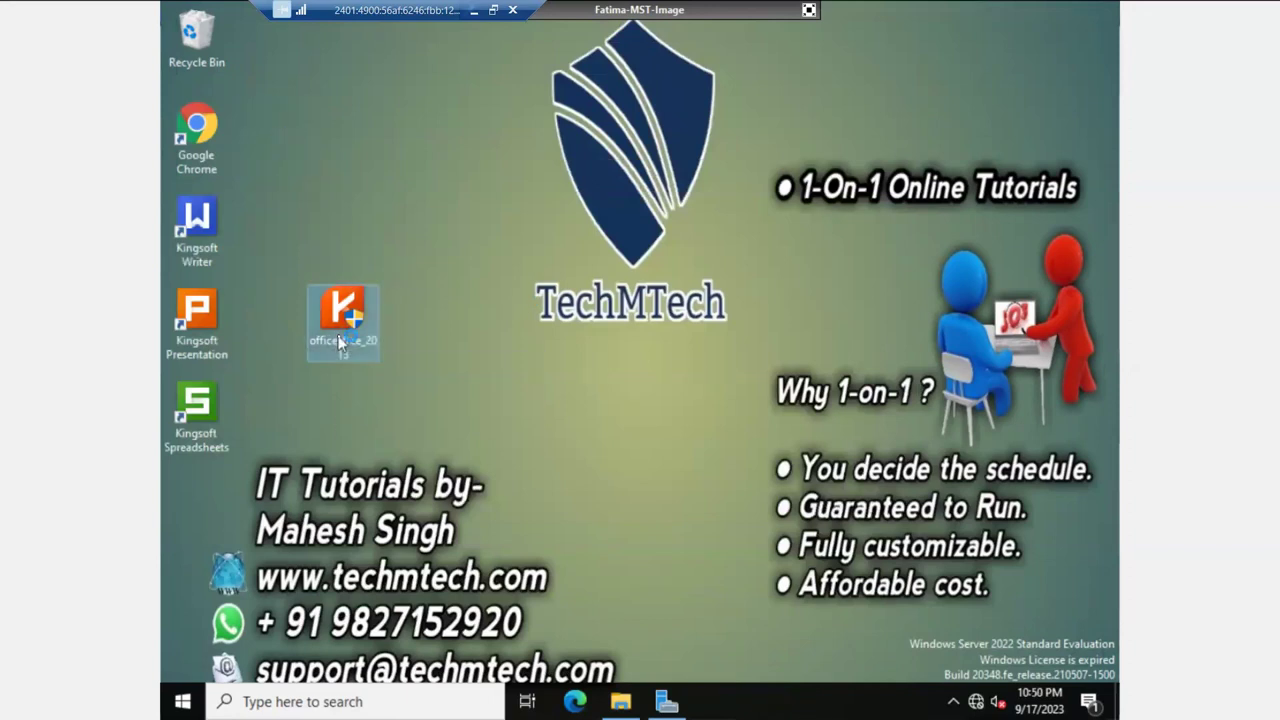
pyautogui.press('Delete')
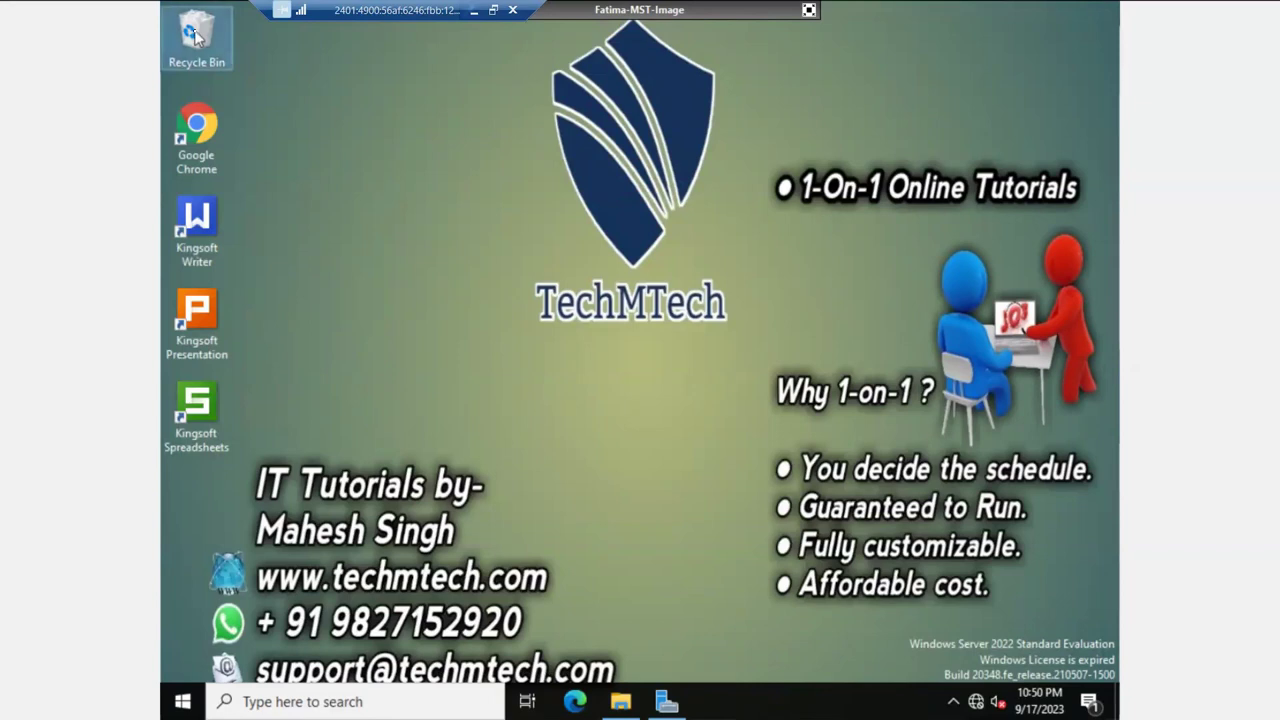
pyautogui.rightClick(197, 37)
pyautogui.click(236, 62)
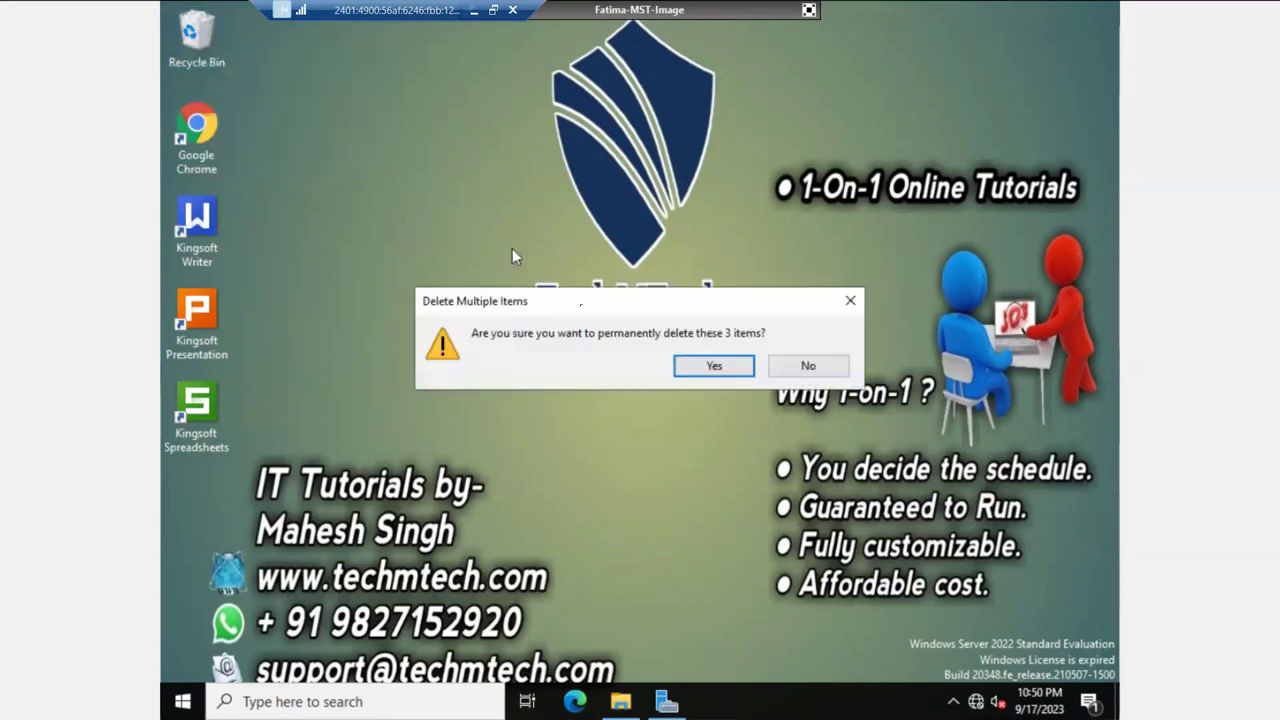
pyautogui.click(706, 372)
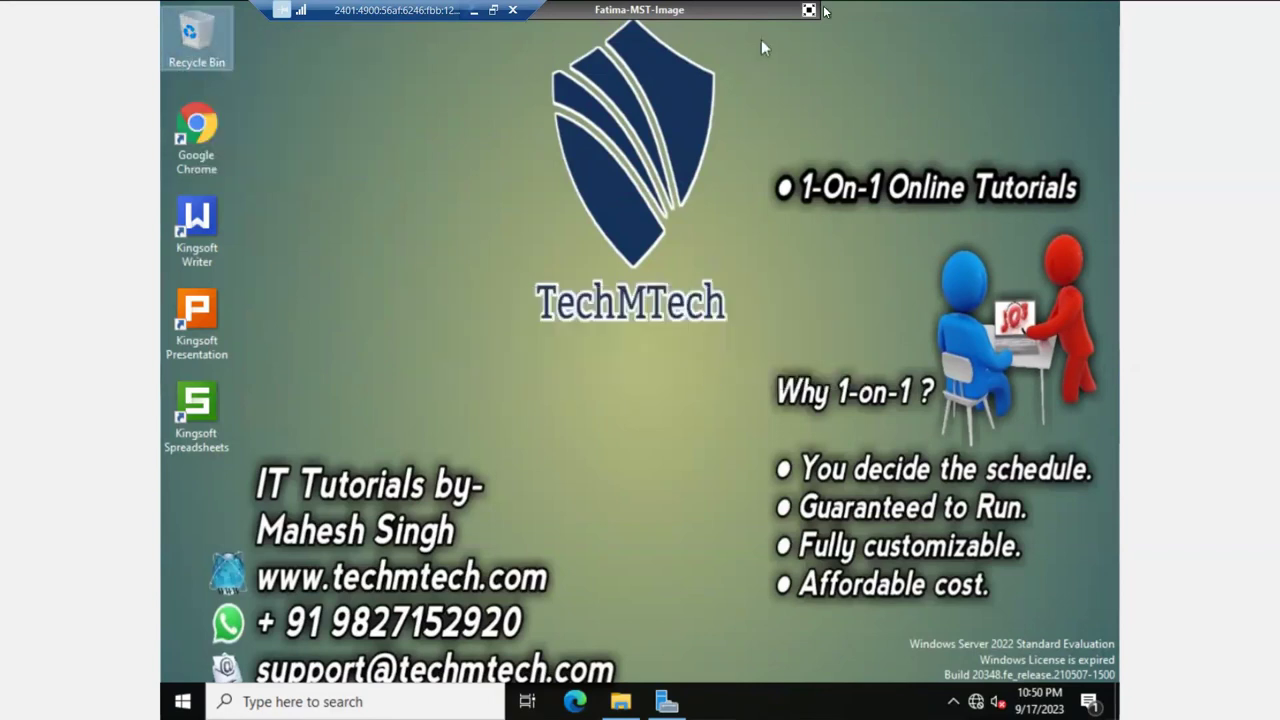
# Mount Citrix_Virtual_Apps_and_Desktops_7_2106.iso in DVD Drive 1 and return the console to full screen
pyautogui.click(809, 10)
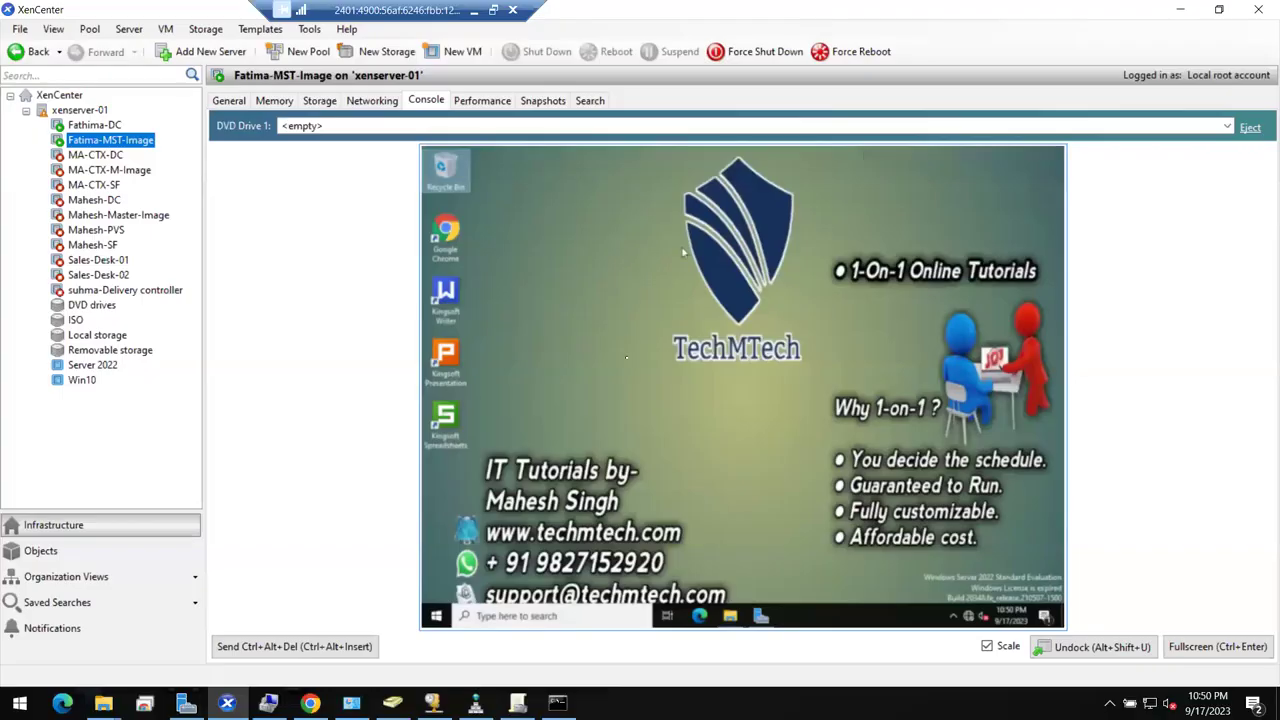
pyautogui.click(725, 300)
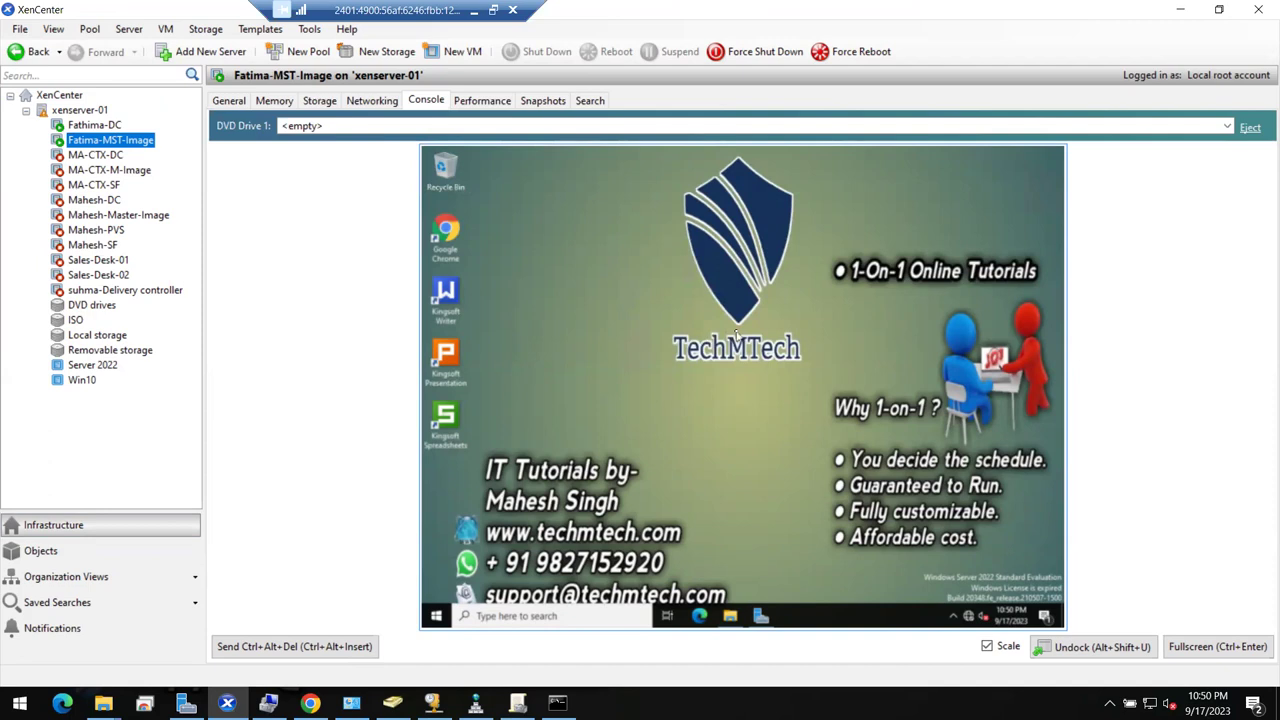
pyautogui.click(693, 127)
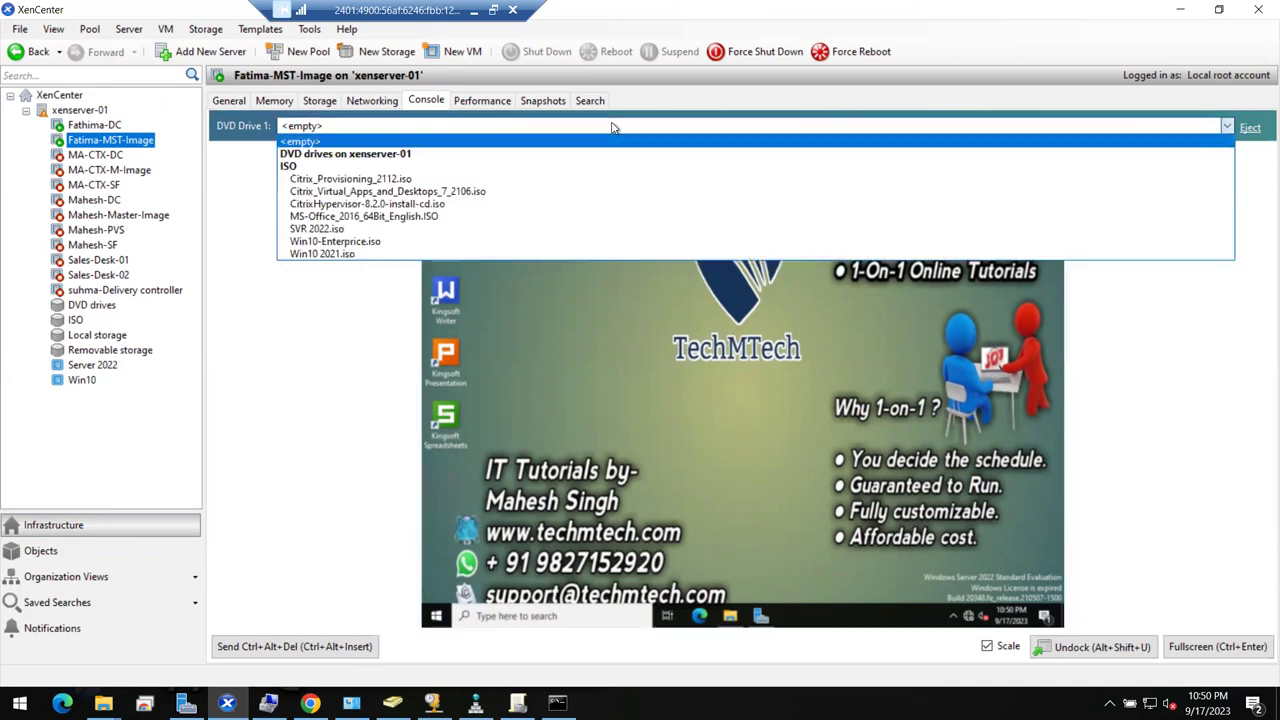
pyautogui.click(414, 192)
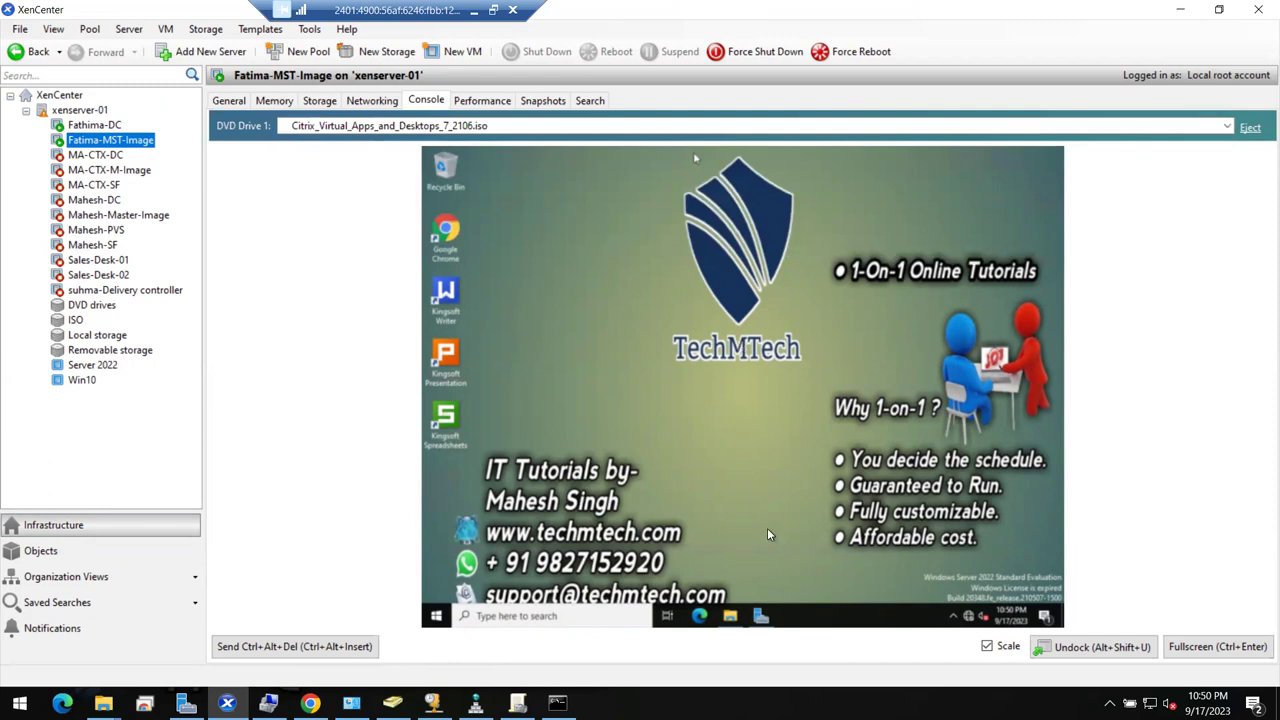
pyautogui.click(1195, 646)
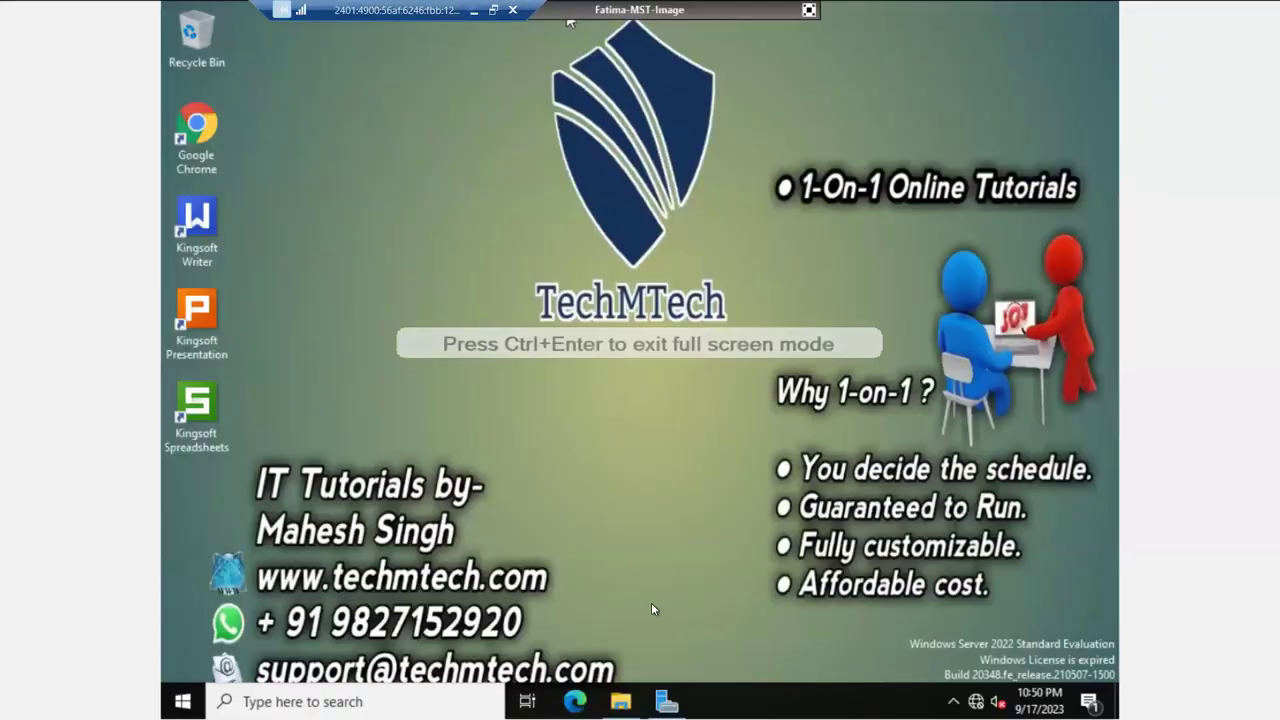
# Run the installer from CD Drive (D:) under This PC and approve the UAC prompt
pyautogui.click(620, 701)
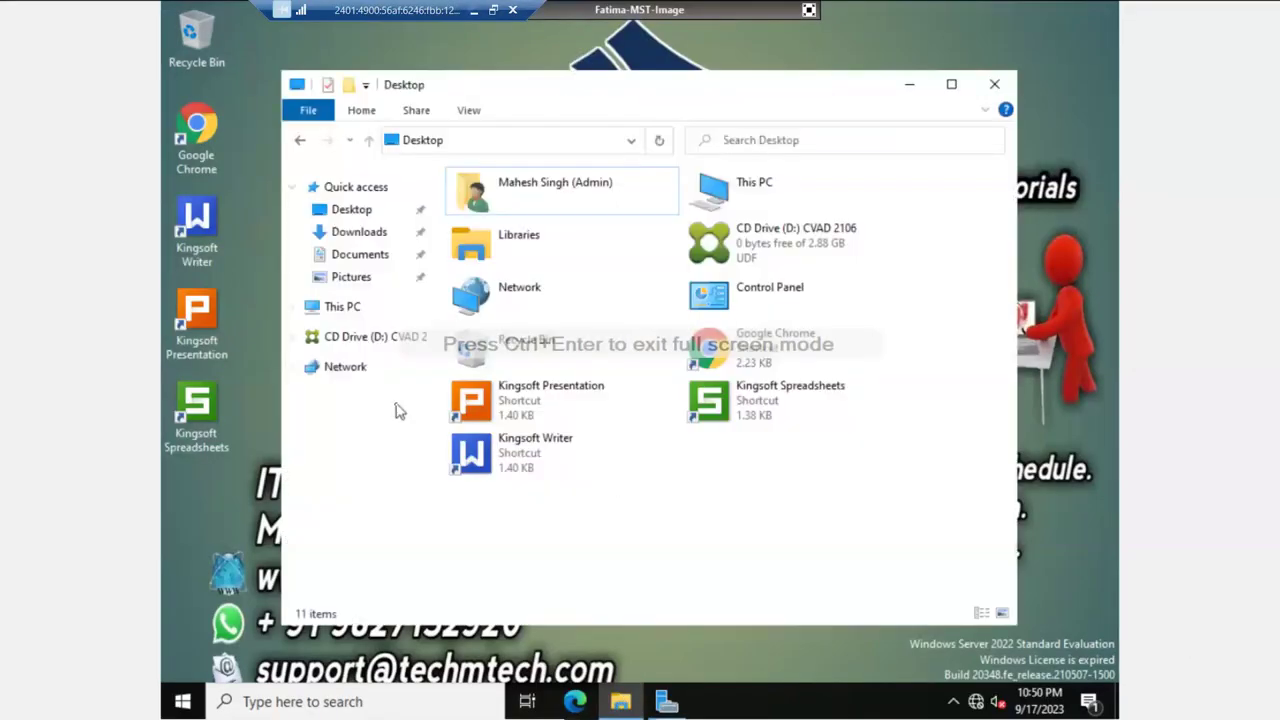
pyautogui.click(336, 310)
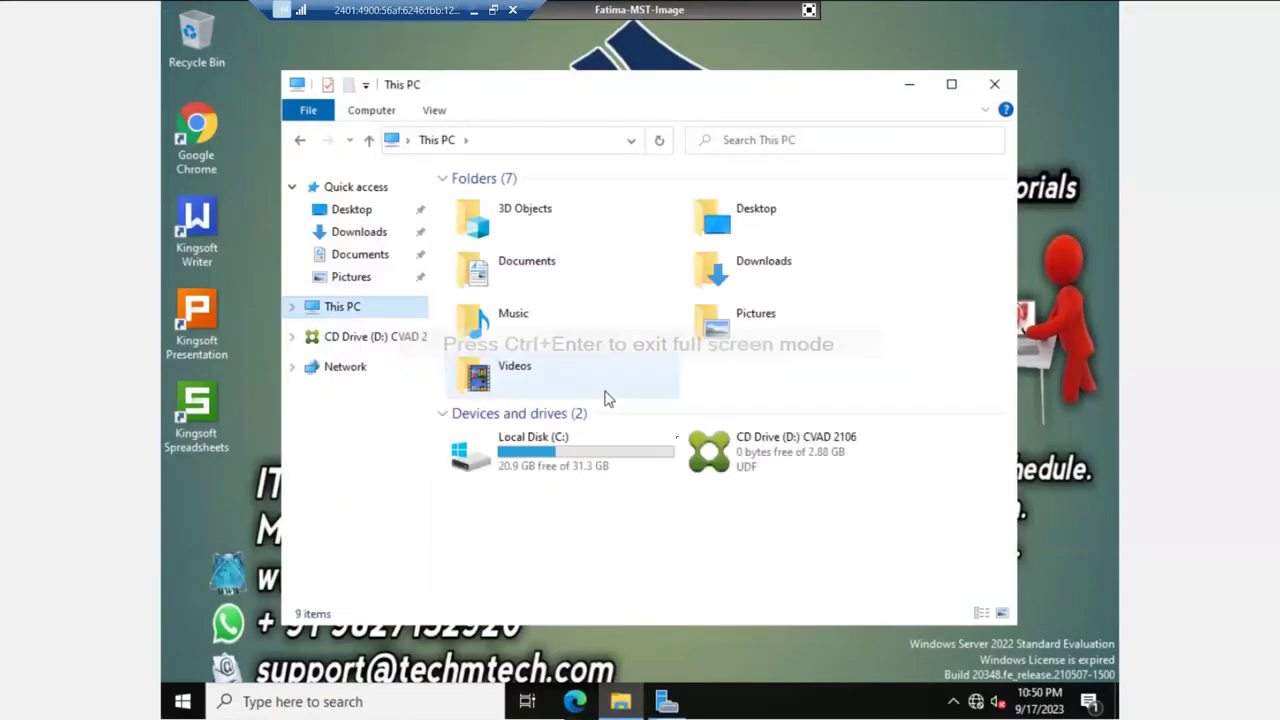
pyautogui.rightClick(738, 452)
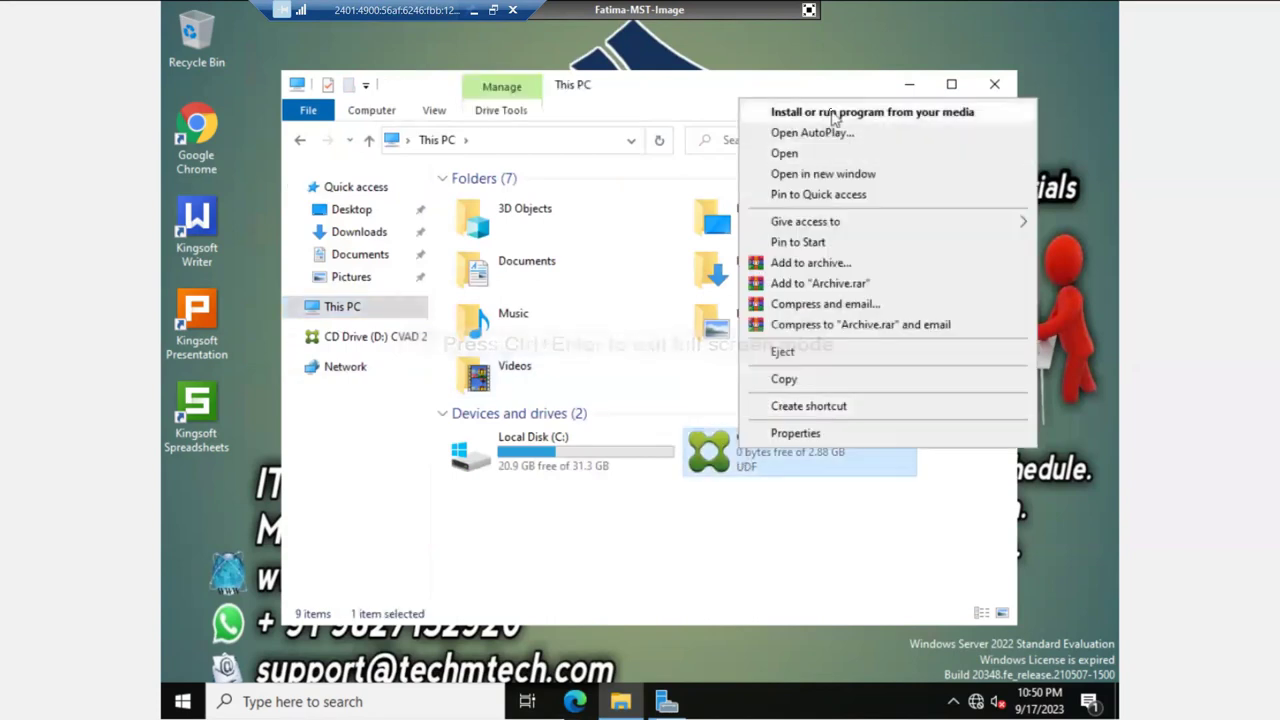
pyautogui.click(829, 115)
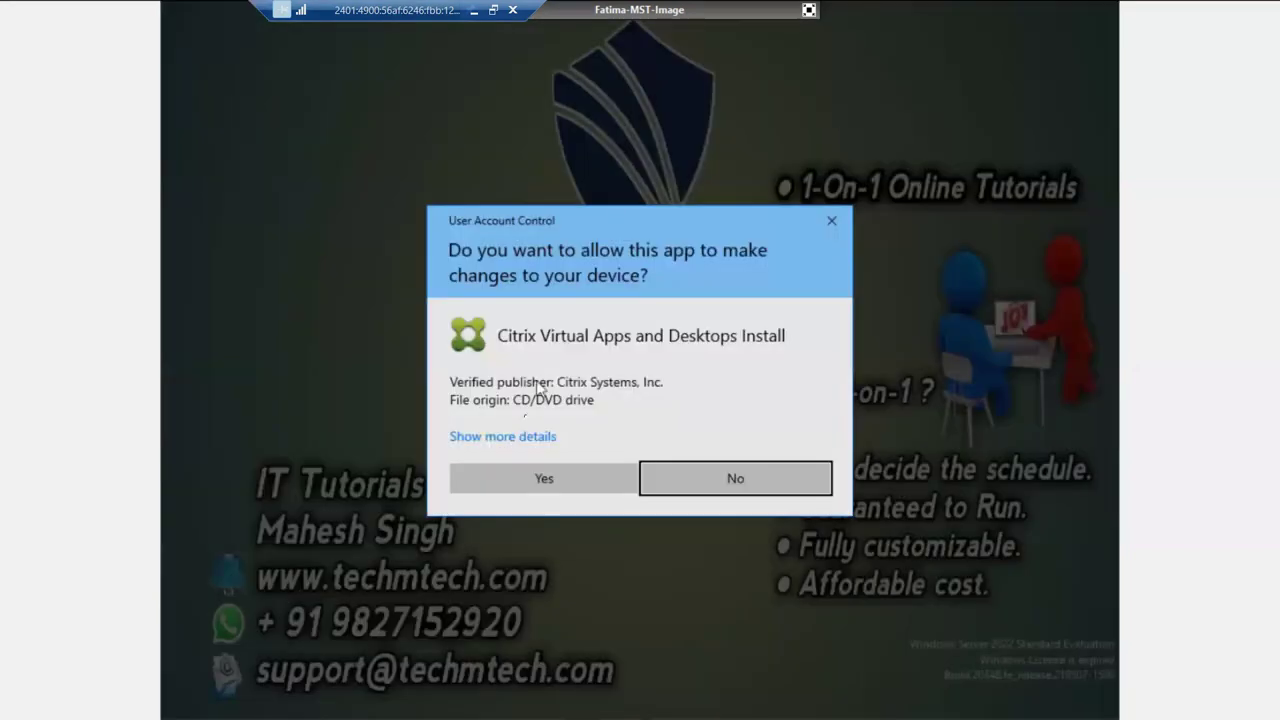
pyautogui.click(516, 485)
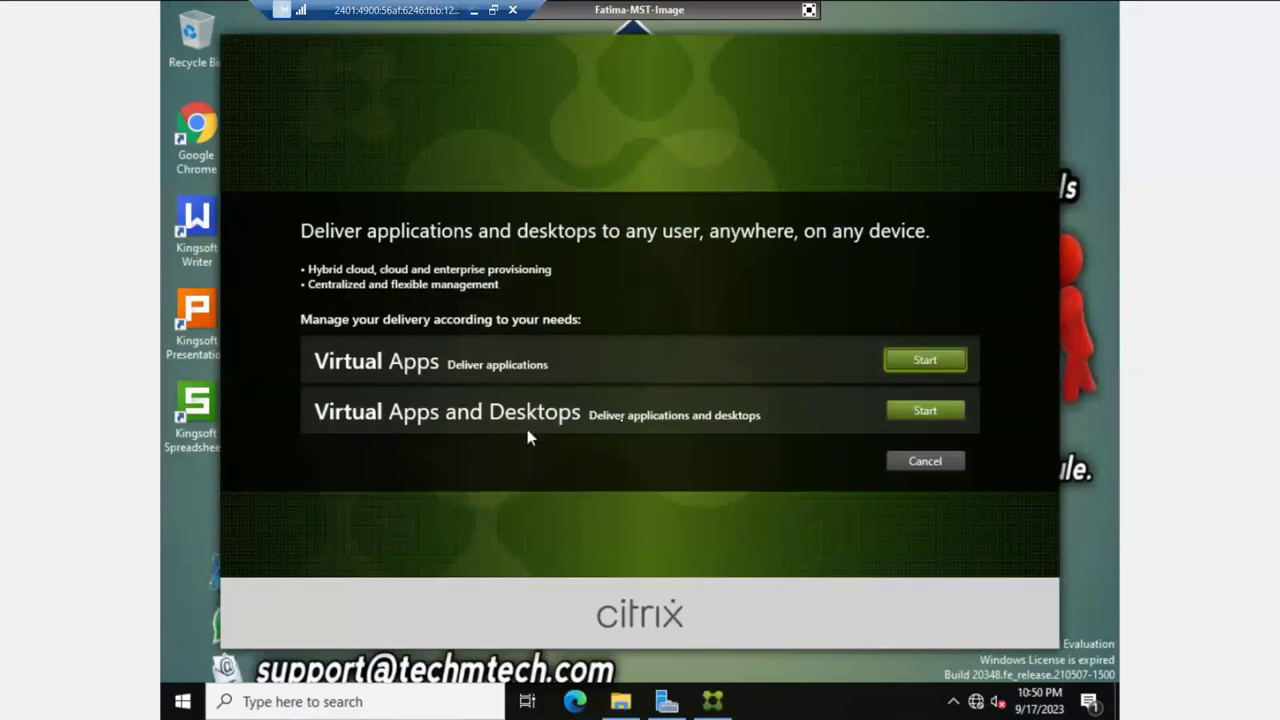
# Start the Virtual Apps and Desktops installation, then exit the full-screen console view
pyautogui.click(925, 412)
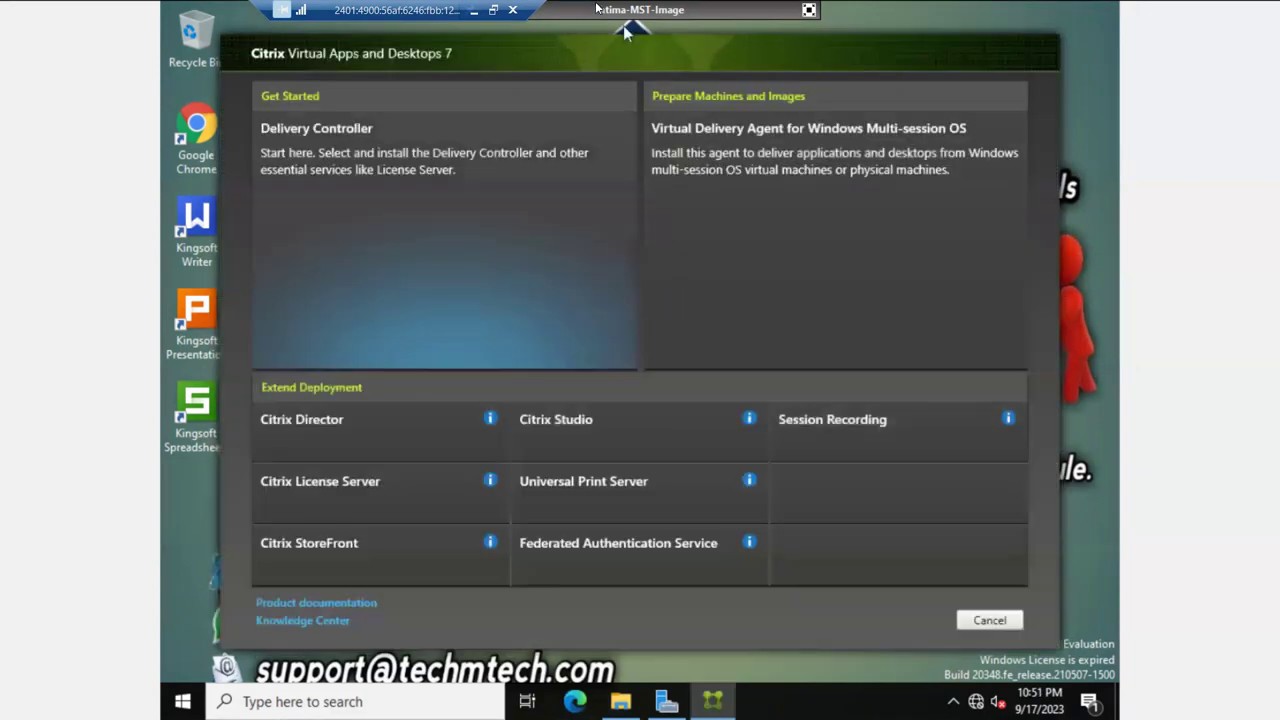
pyautogui.click(809, 11)
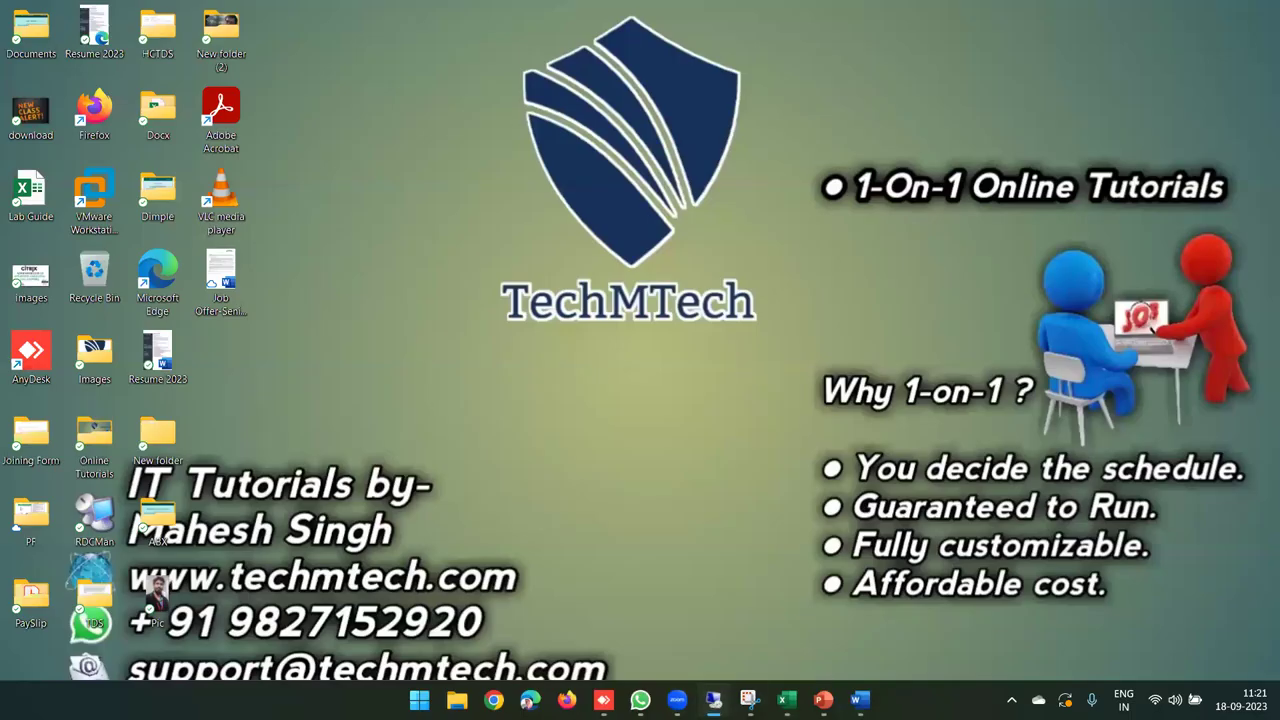
# Restore the remote session window and show the VM console full screen again
pyautogui.click(714, 699)
pyautogui.click(1190, 646)
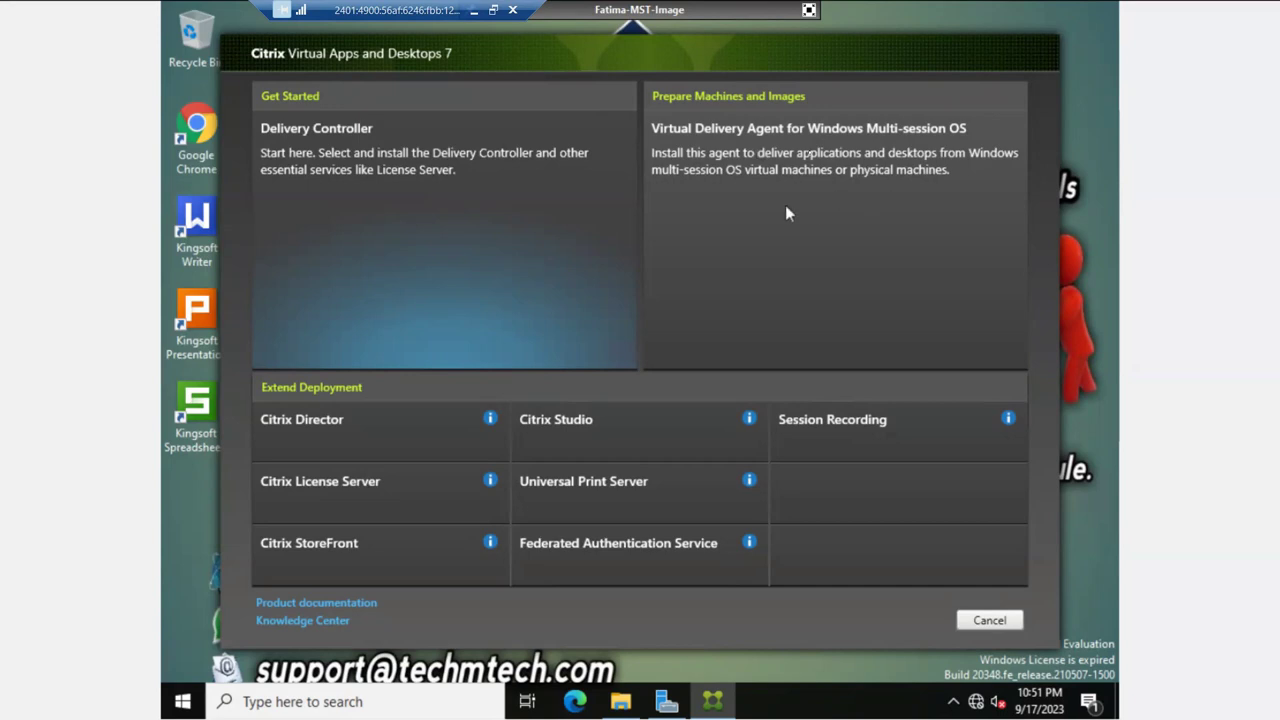
# Choose the Multi-session OS VDA with Create a master MCS image, leaving Workspace App excluded
pyautogui.click(858, 174)
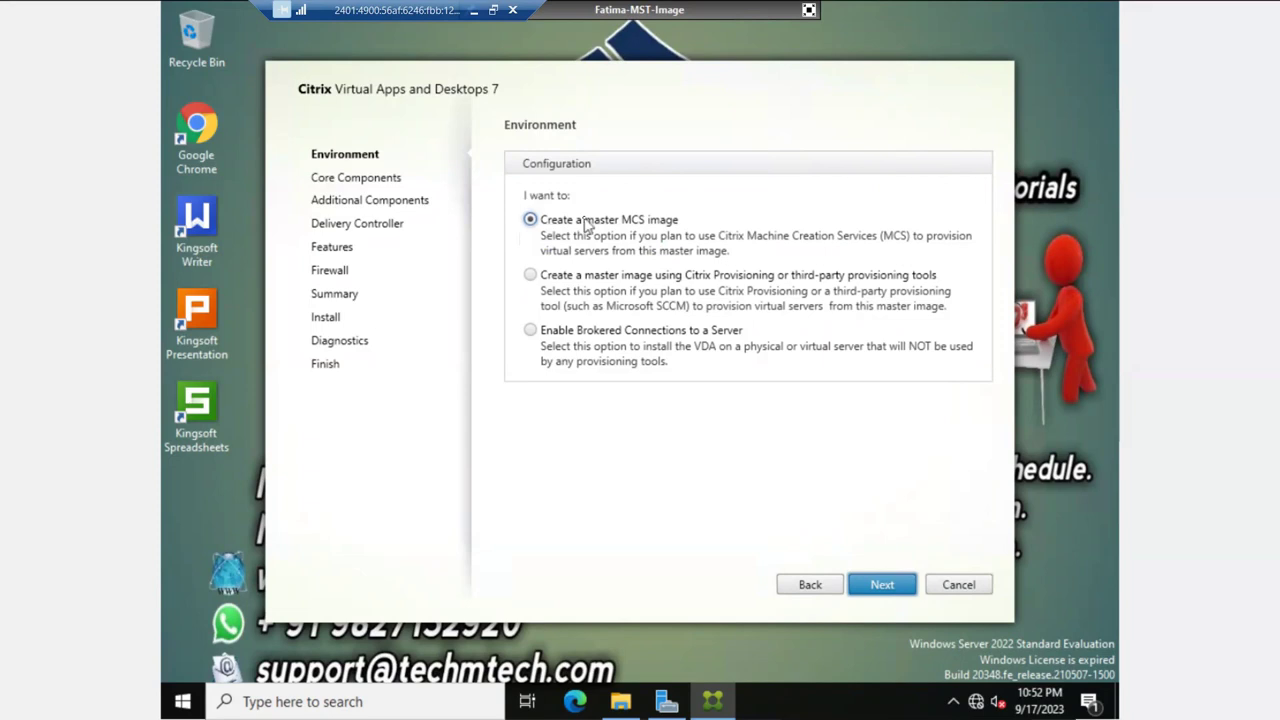
pyautogui.click(882, 585)
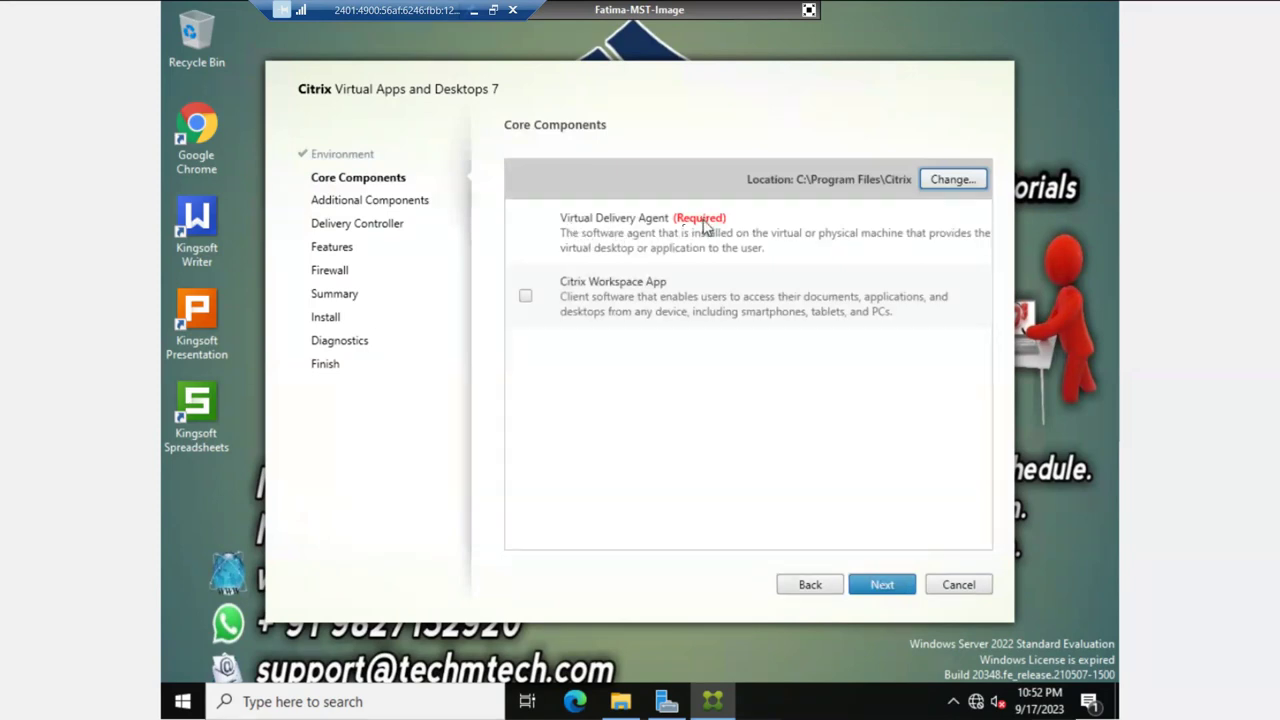
pyautogui.click(525, 296)
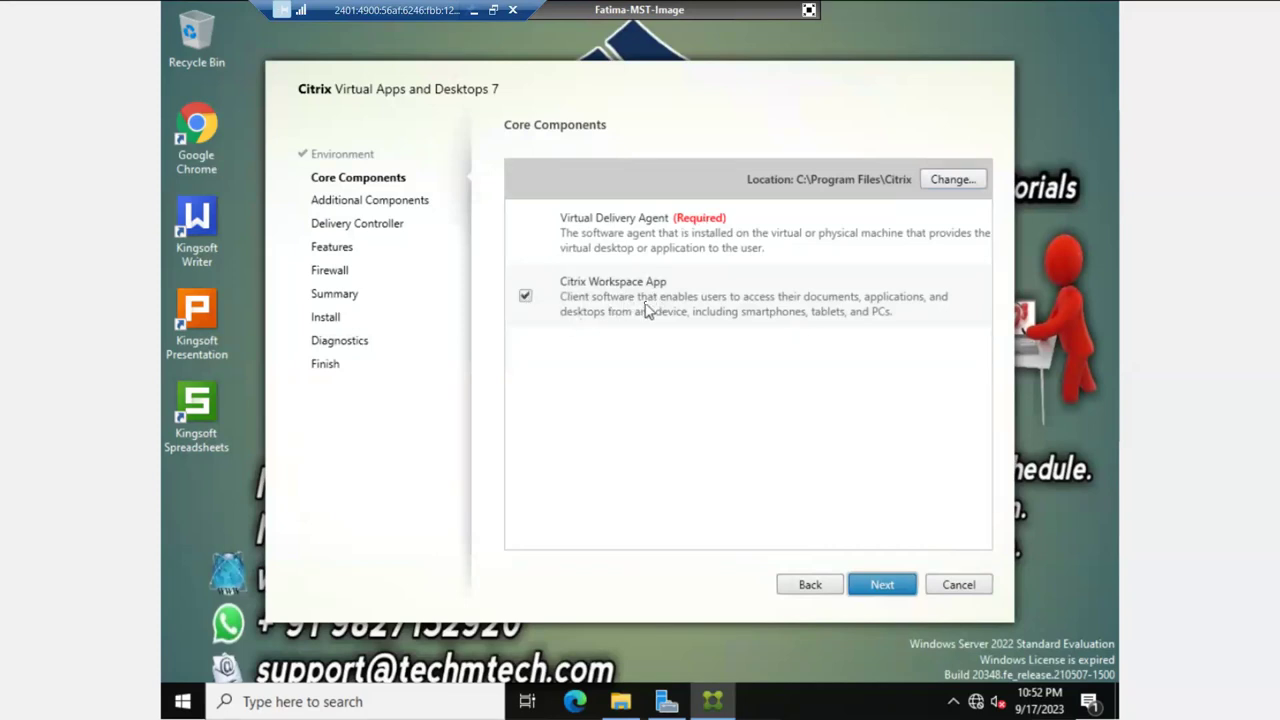
pyautogui.click(525, 298)
pyautogui.click(873, 588)
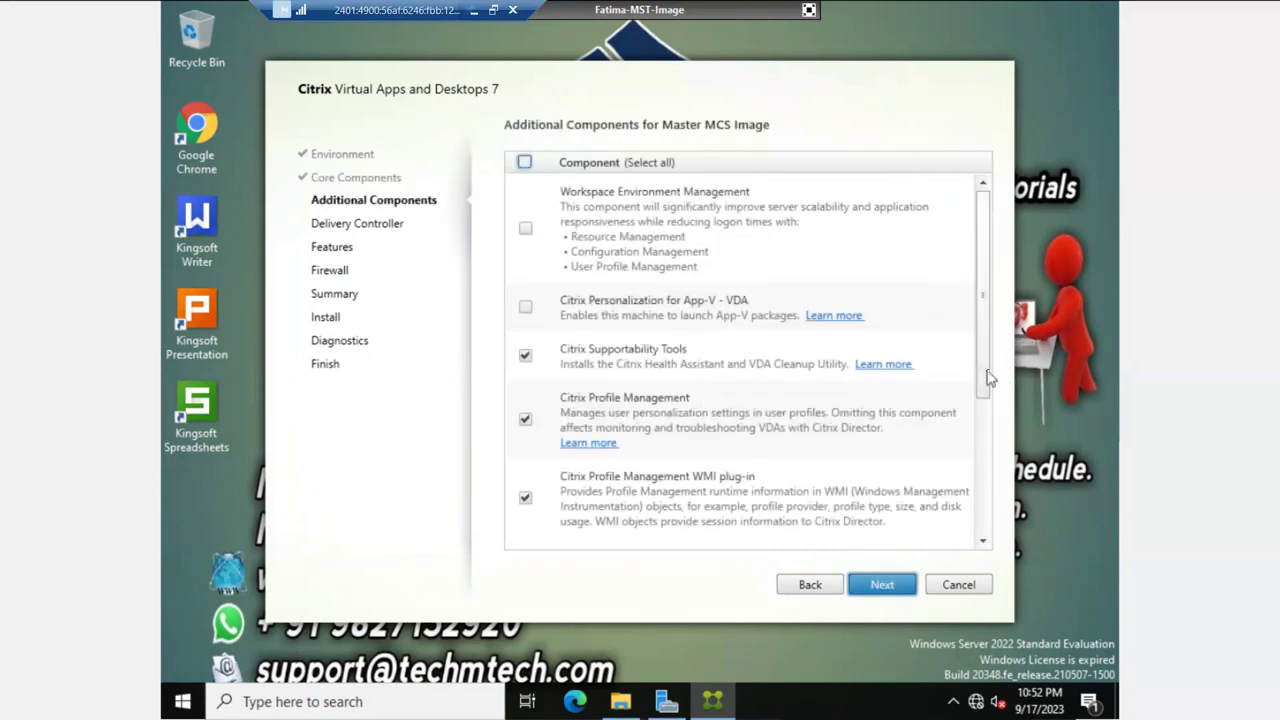
pyautogui.moveTo(988, 377); pyautogui.dragTo(942, 514)
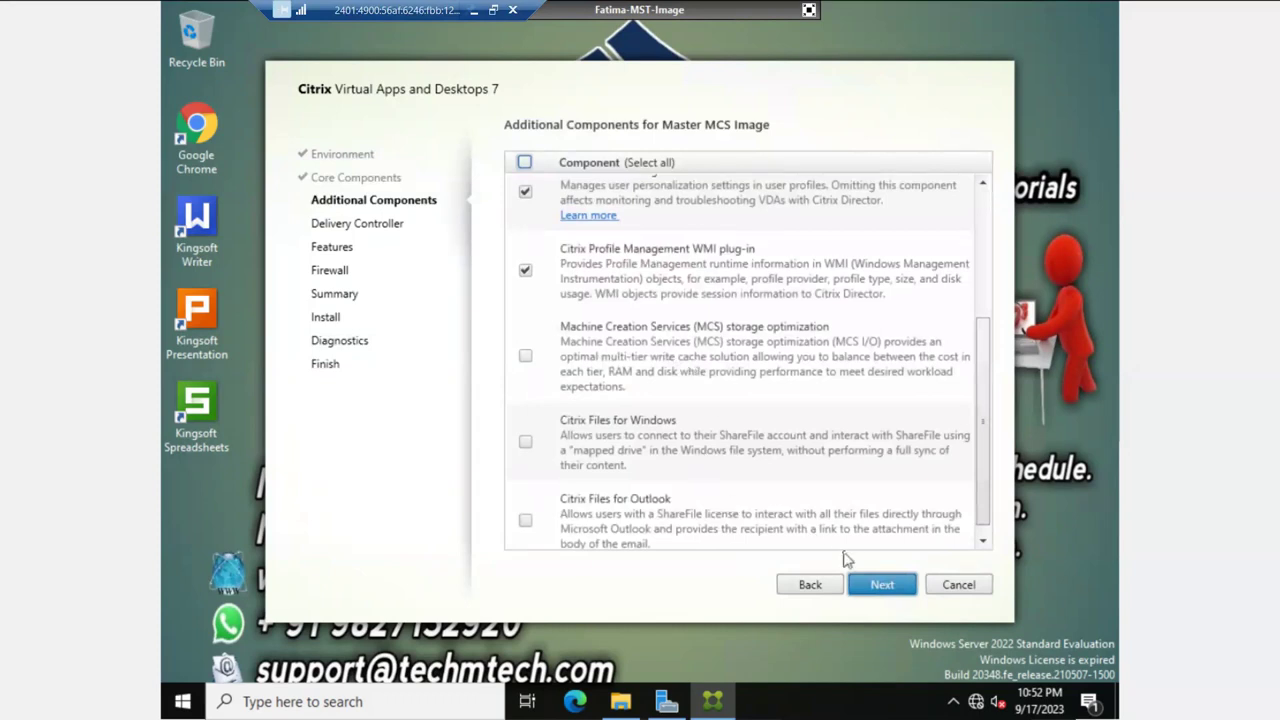
pyautogui.click(884, 587)
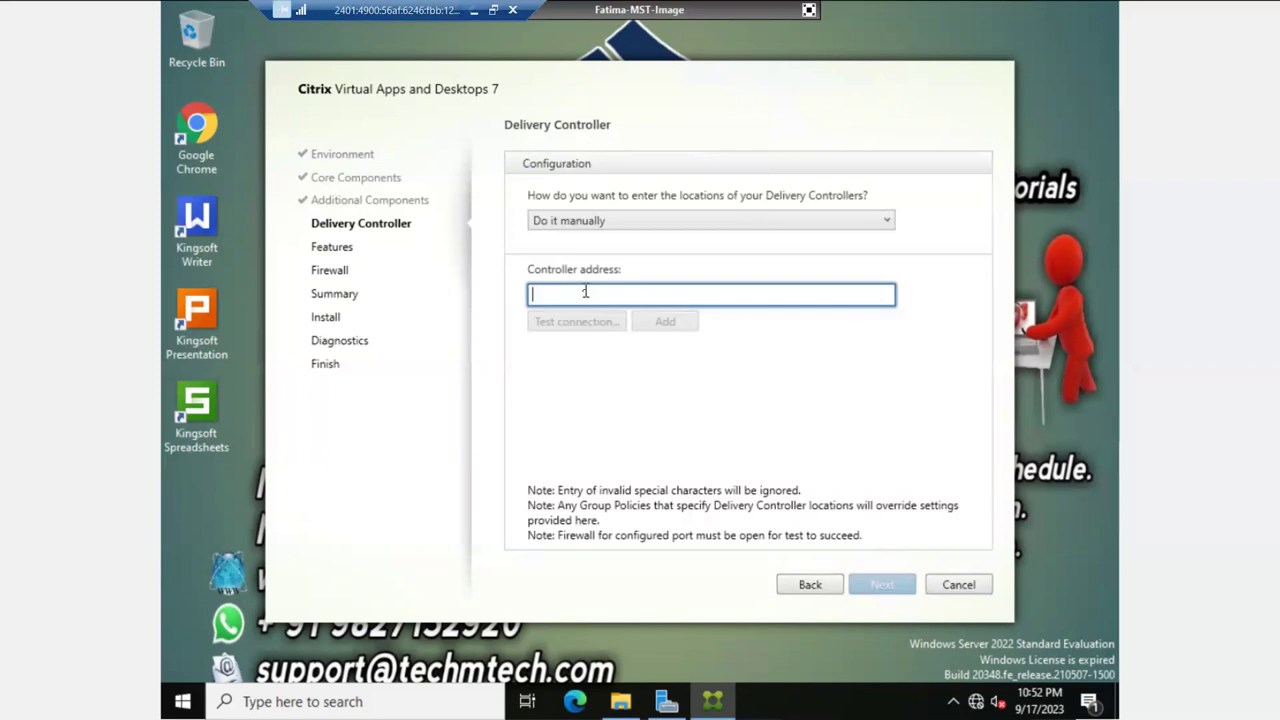
# Enter the controller FQDN, correct its hostname spelling after a failed test, and add it
pyautogui.click(810, 10)
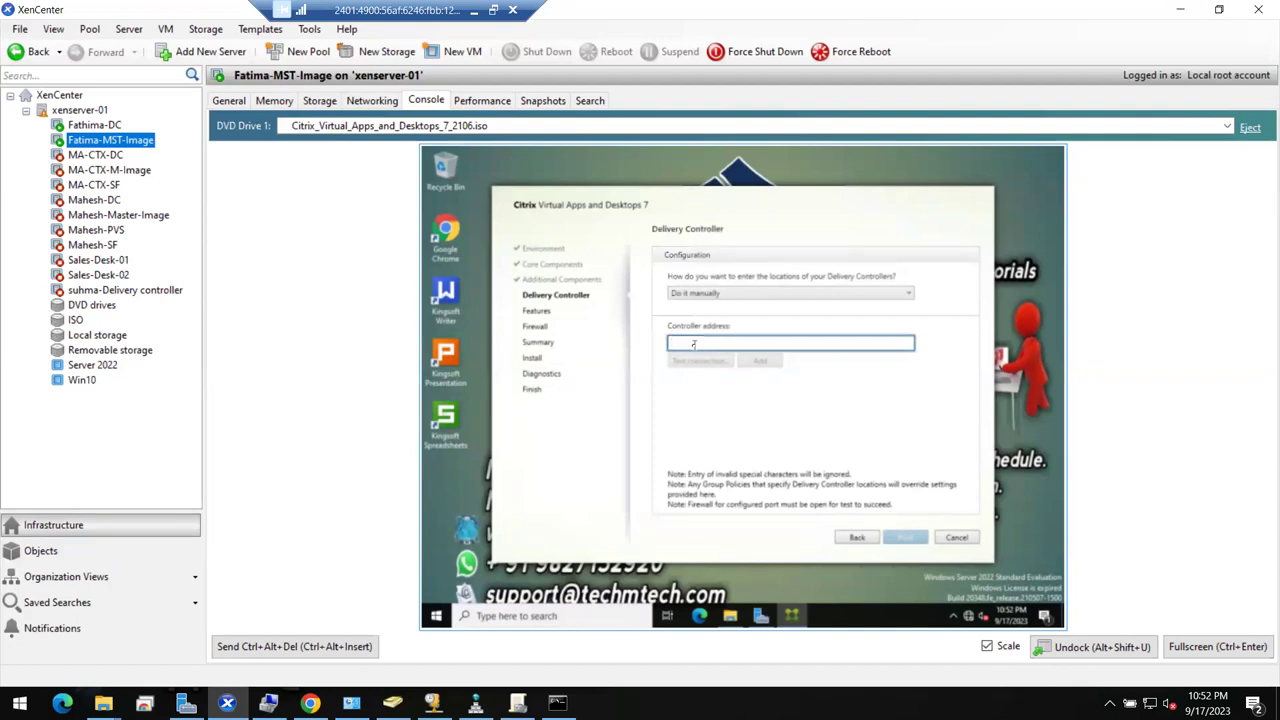
pyautogui.write('fatima-dc.techmtech.com')
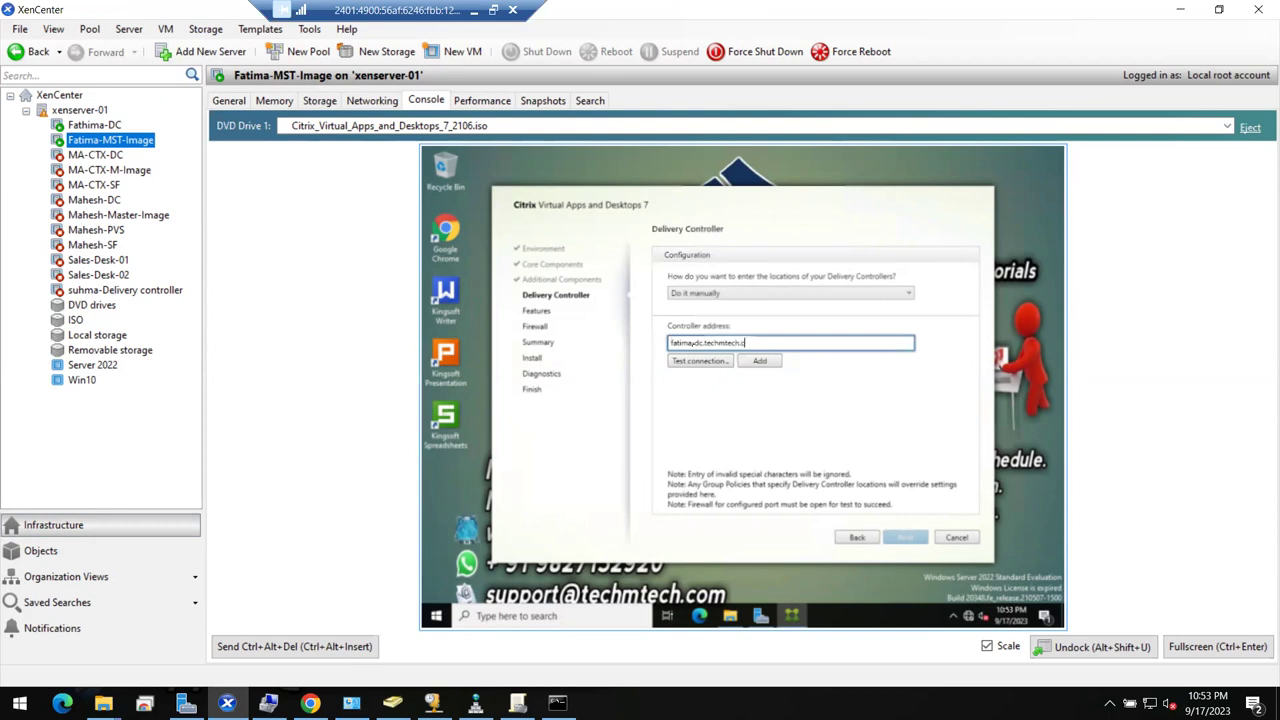
pyautogui.click(686, 362)
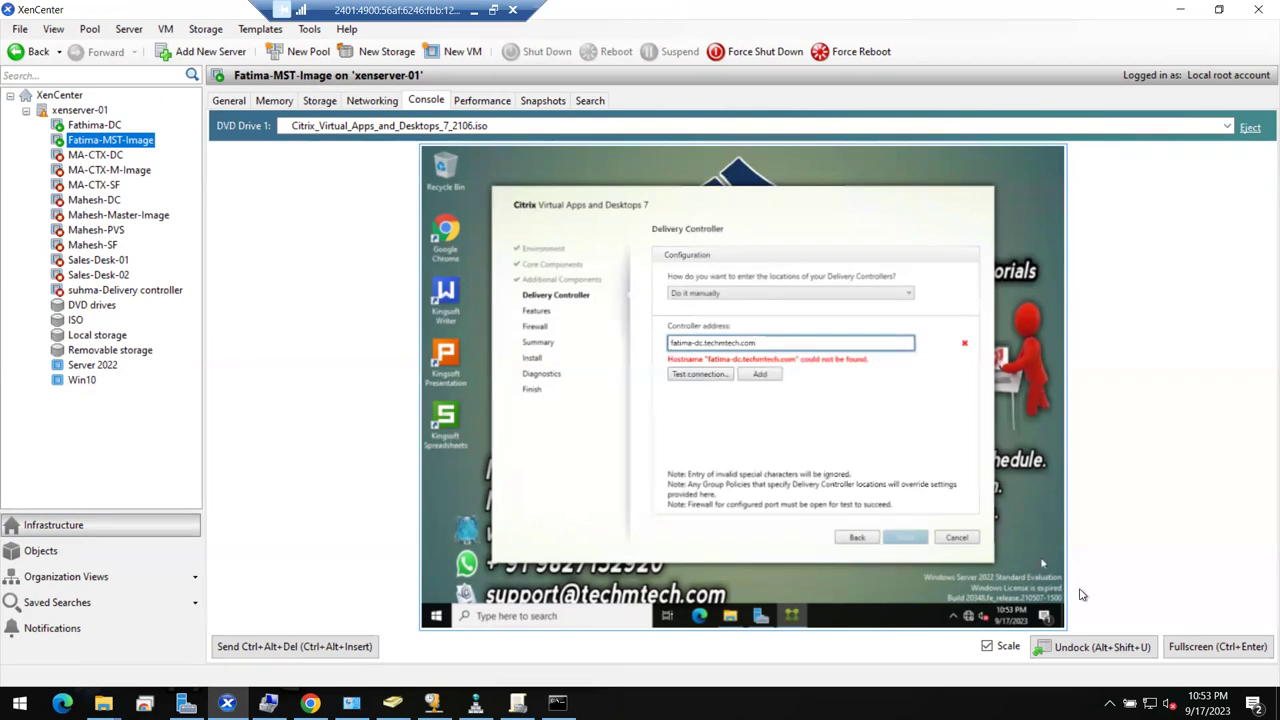
pyautogui.click(1184, 648)
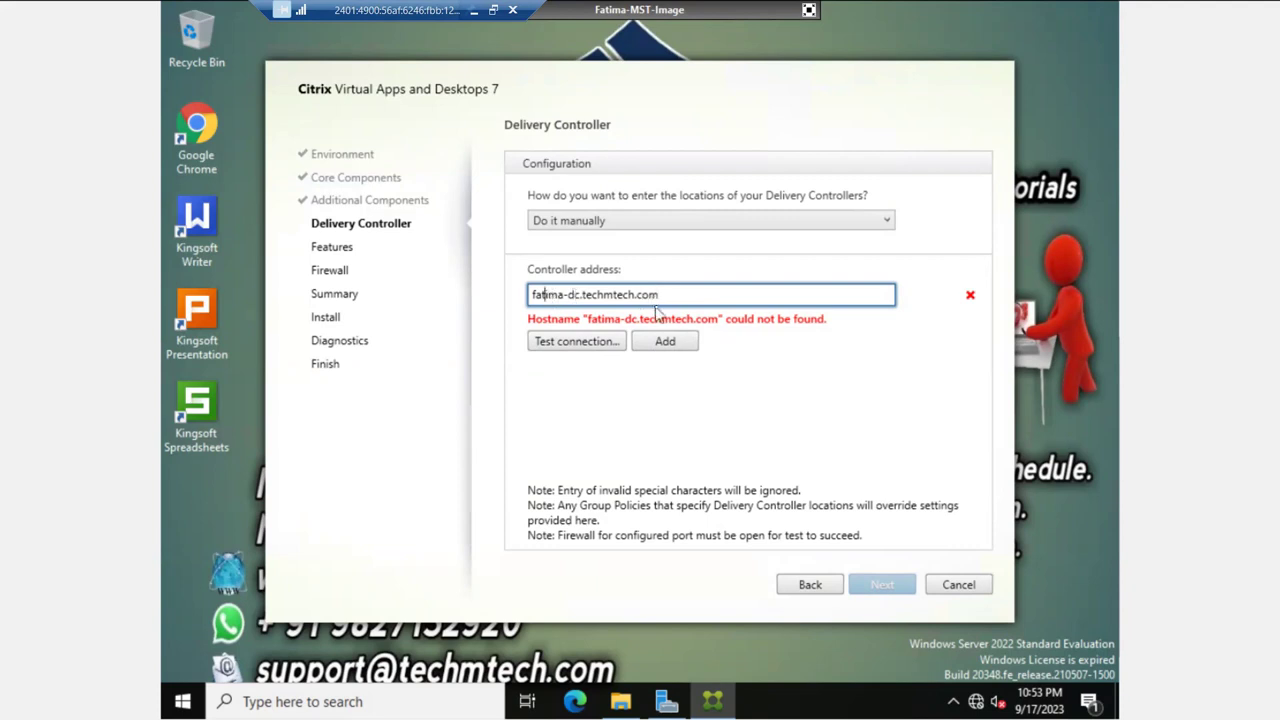
pyautogui.write('h')
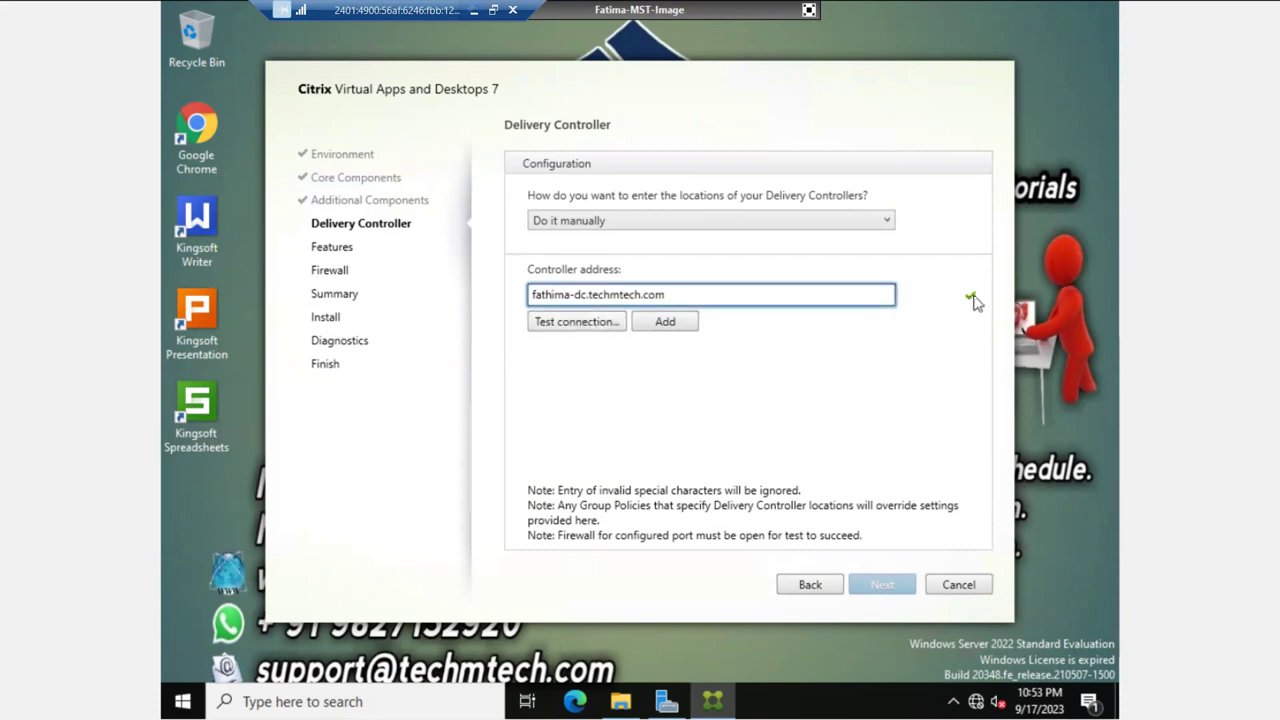
pyautogui.click(687, 325)
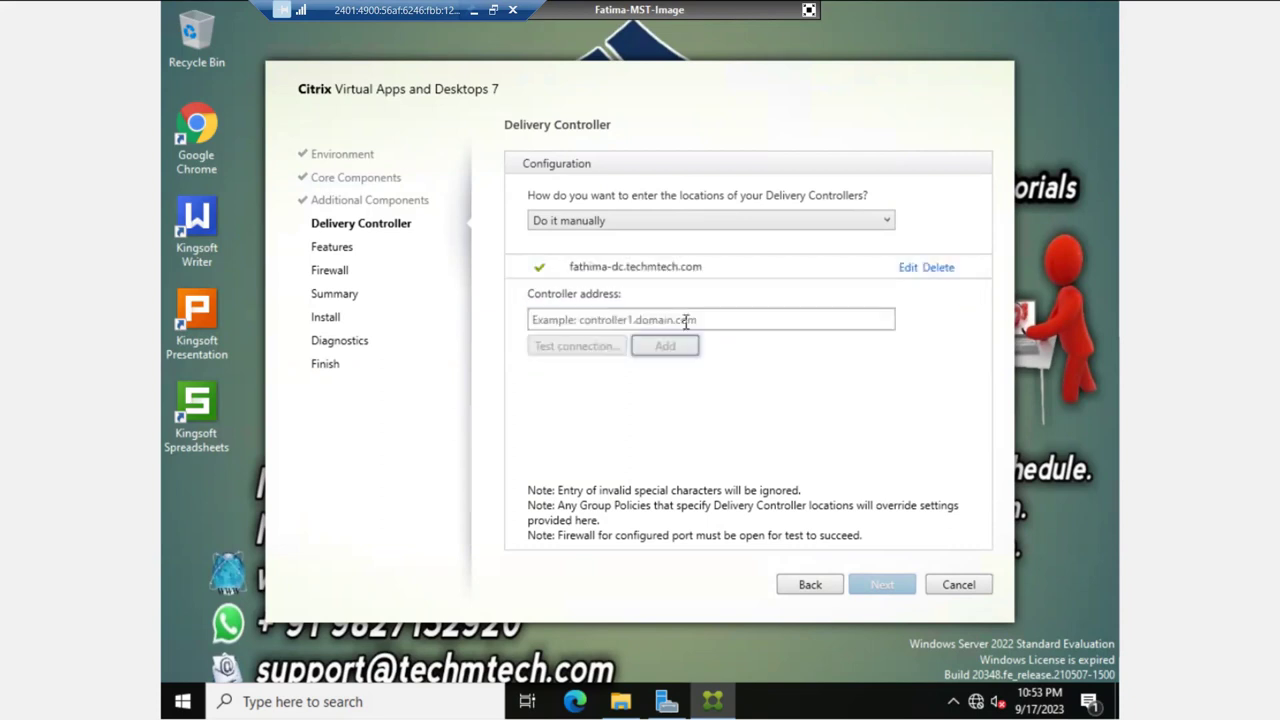
pyautogui.click(562, 319)
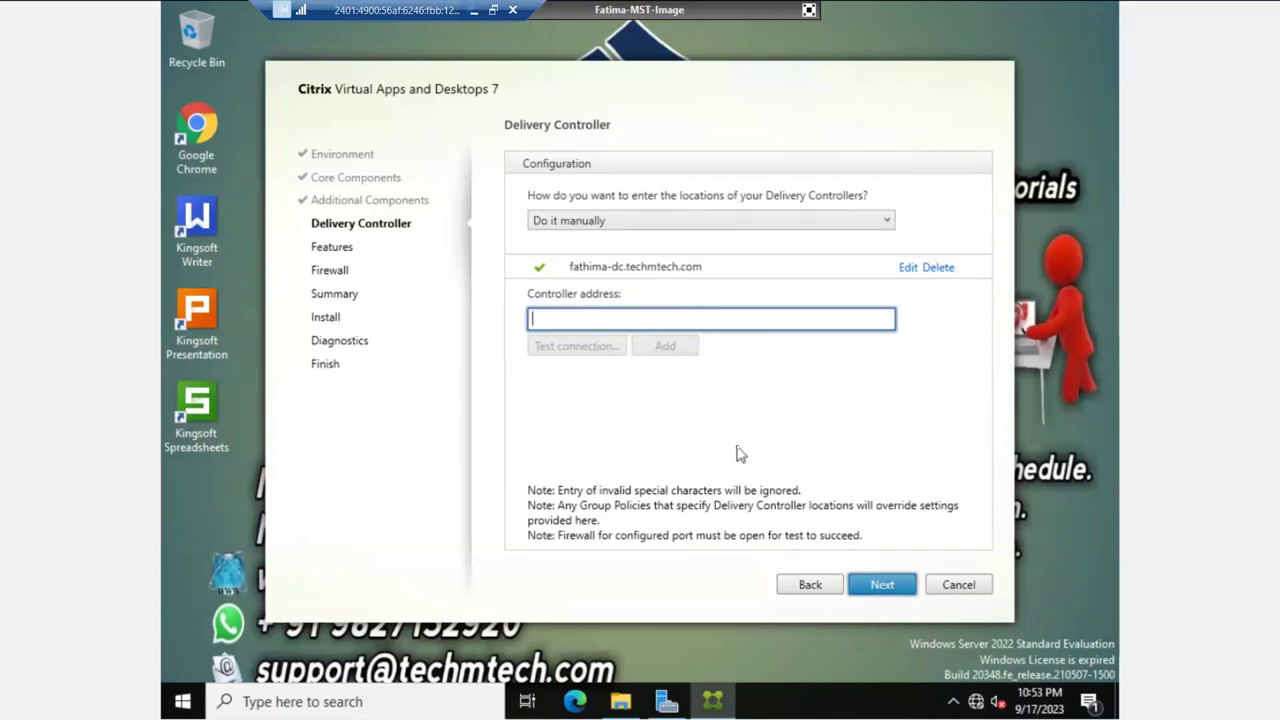
# Enable Windows Remote Assistance, keep automatically selected firewall rules, and review the Summary
pyautogui.click(889, 594)
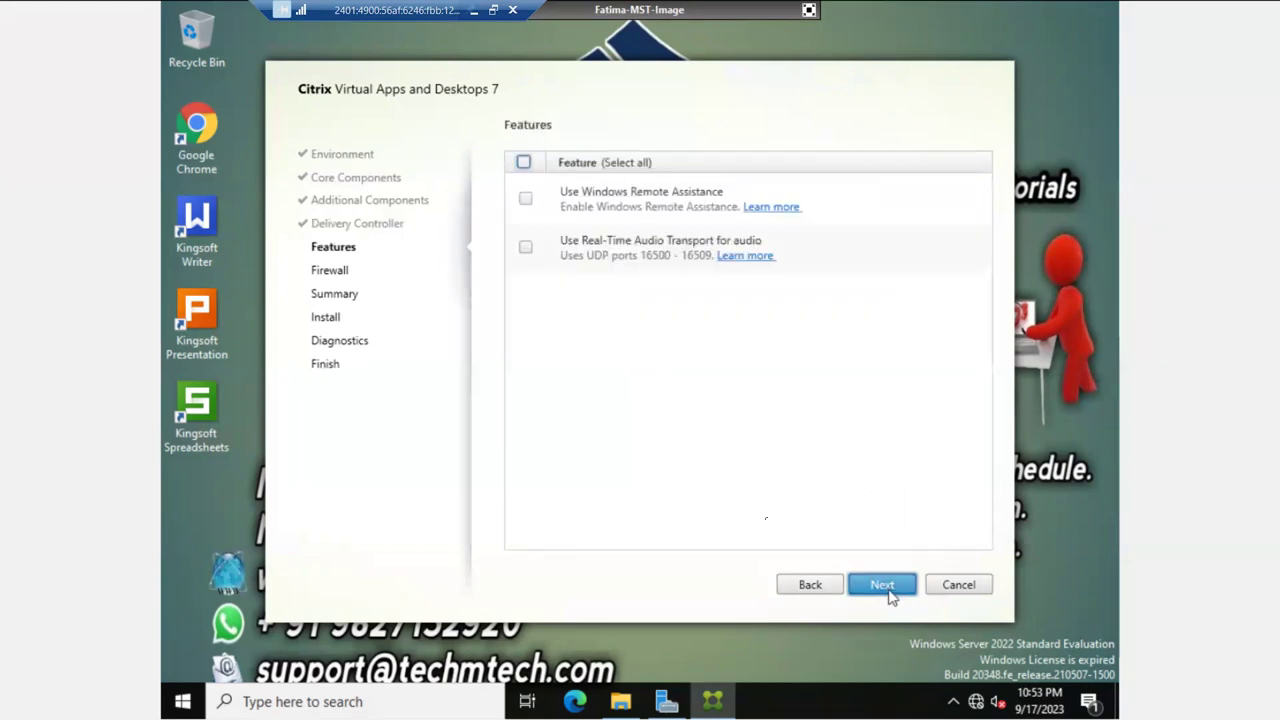
pyautogui.click(527, 200)
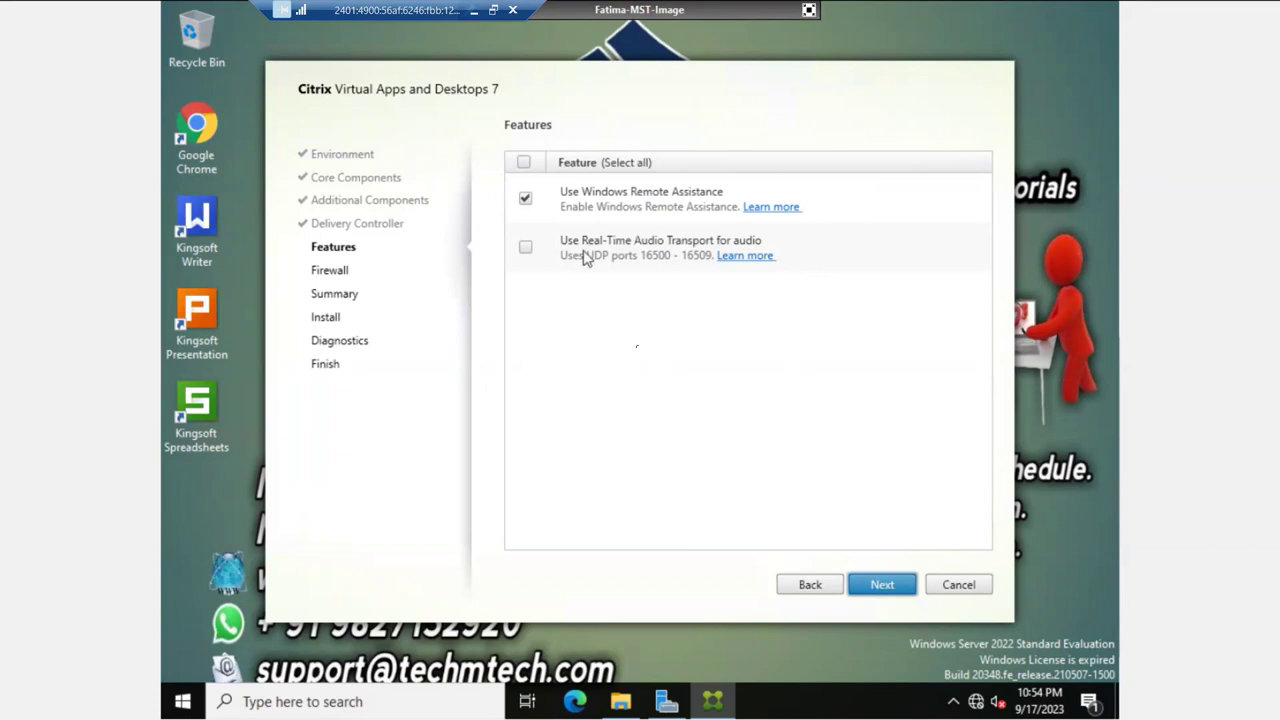
pyautogui.click(879, 588)
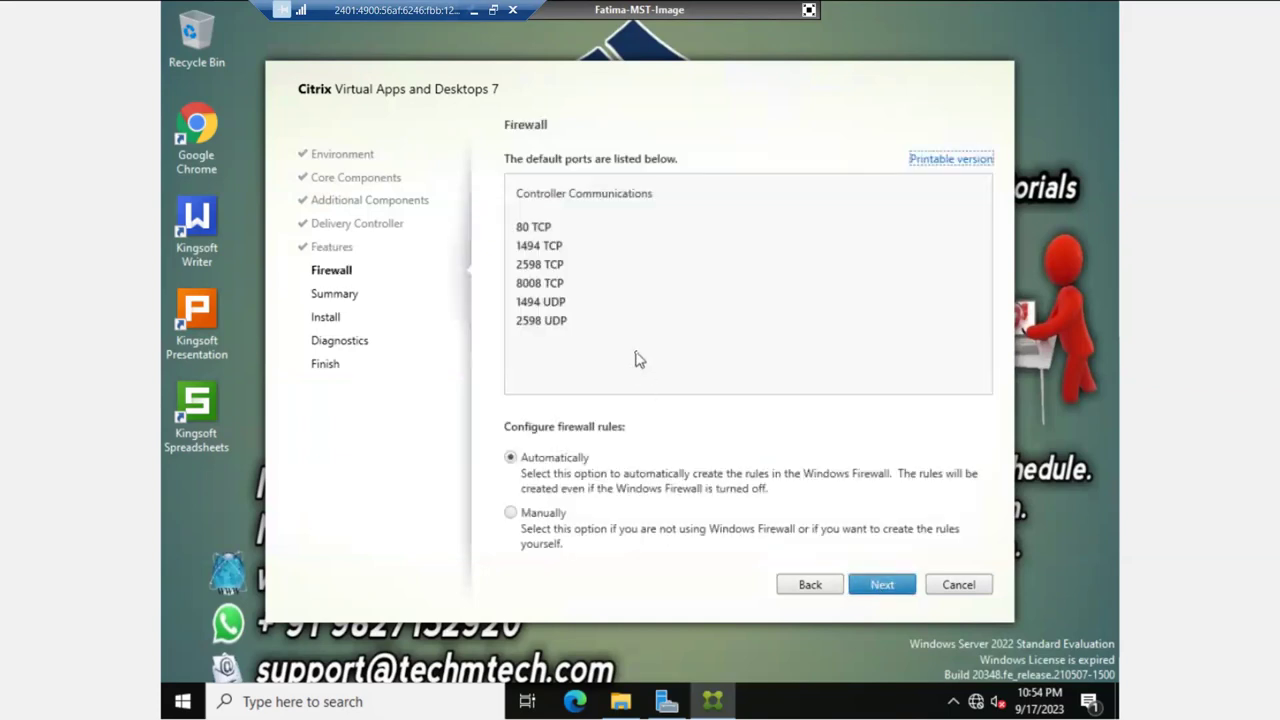
pyautogui.click(808, 10)
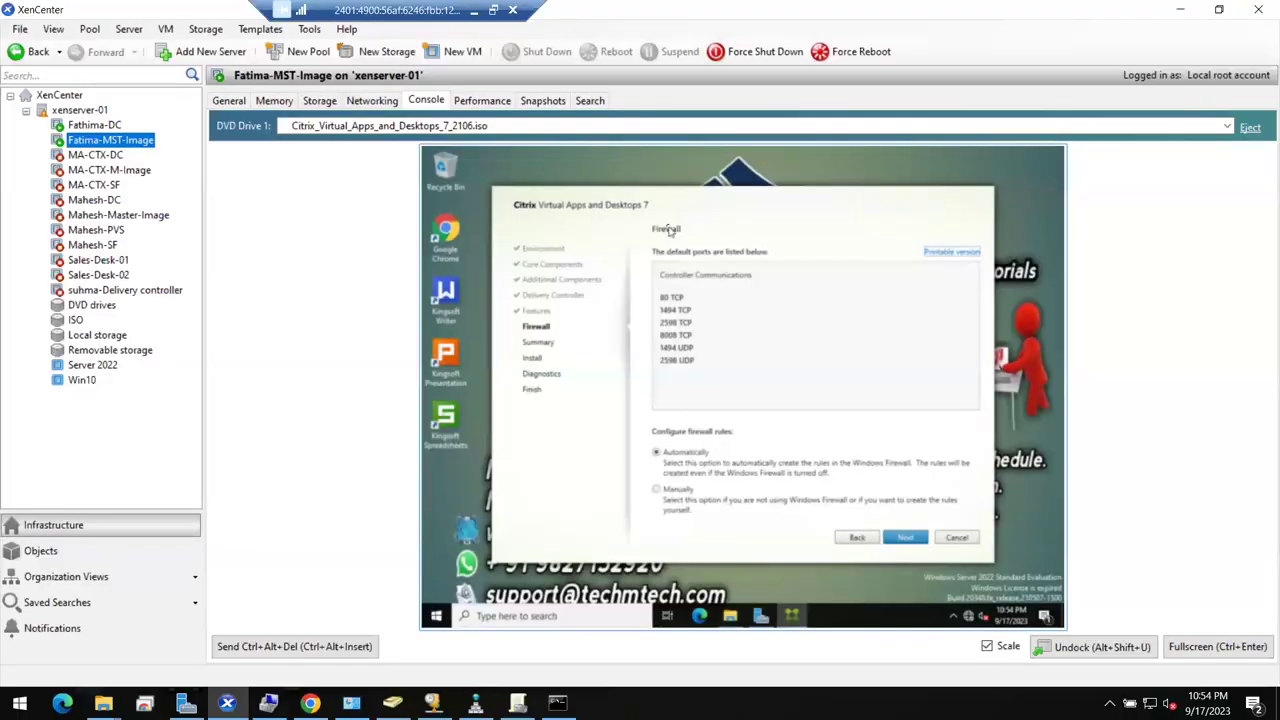
pyautogui.click(1212, 647)
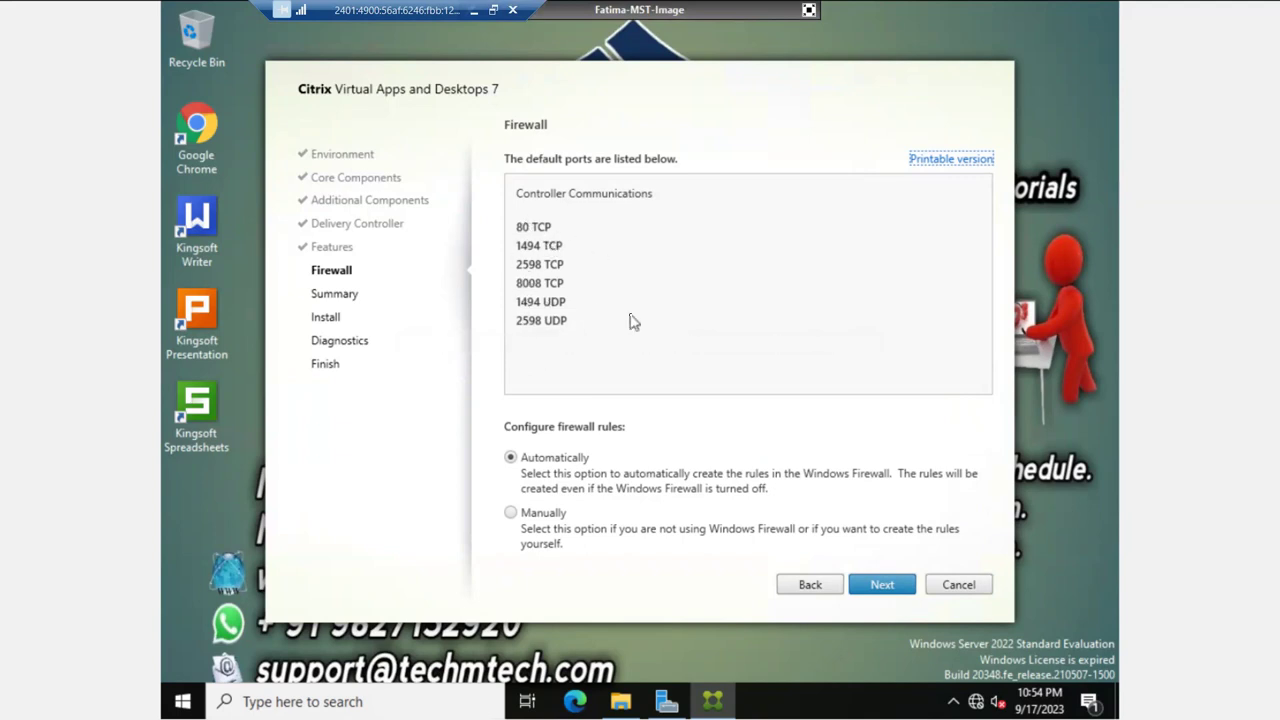
pyautogui.click(882, 586)
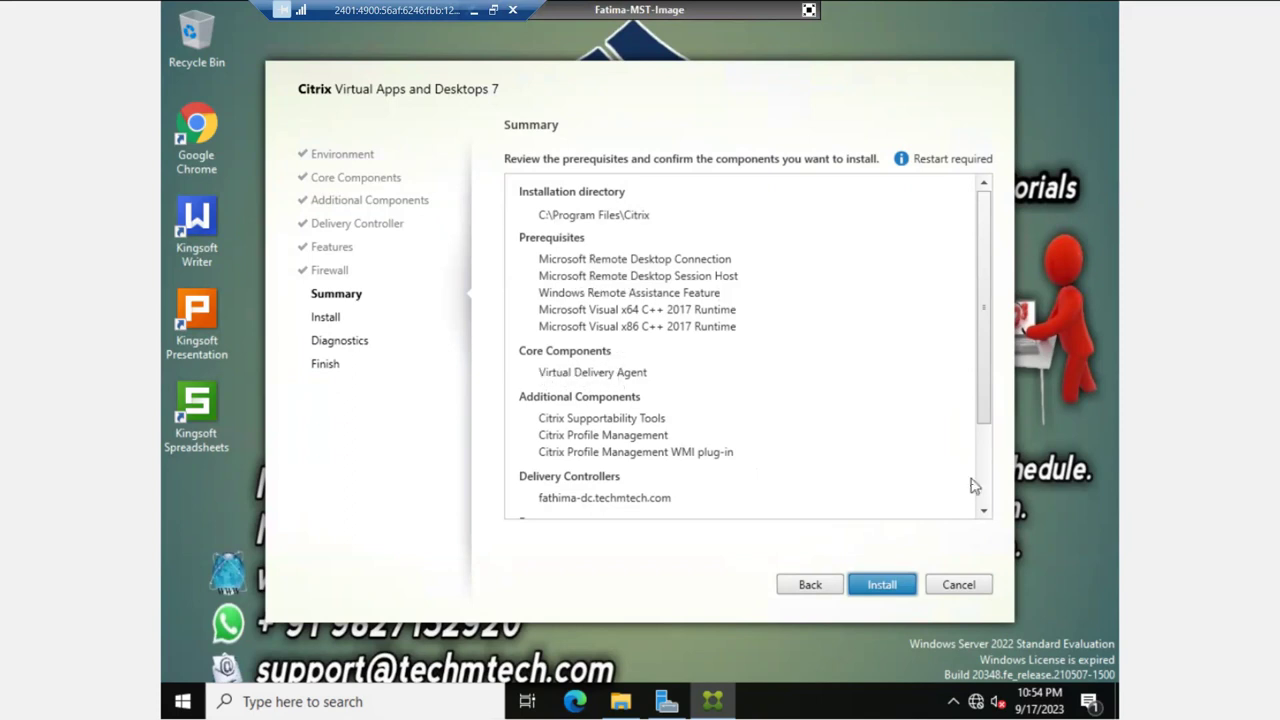
pyautogui.moveTo(984, 512); pyautogui.dragTo(985, 514)
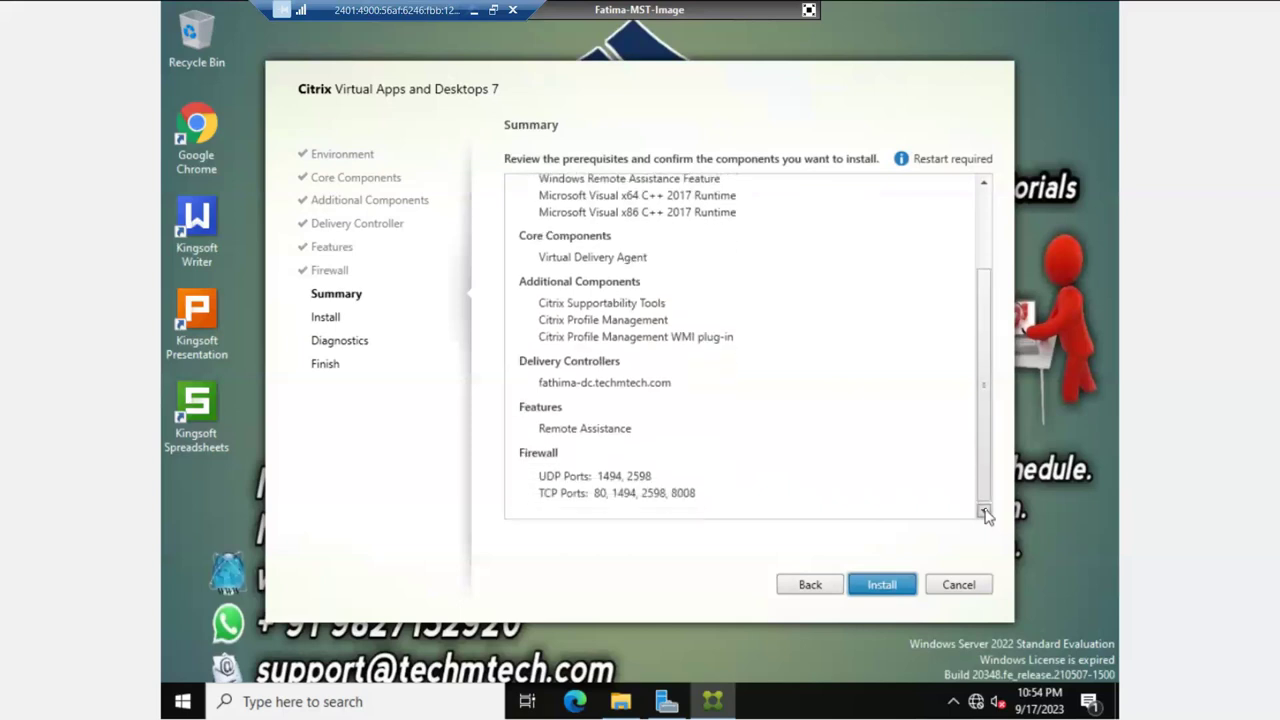
# Begin the VDA component installation and accept the required restart so the VM signs out
pyautogui.click(879, 587)
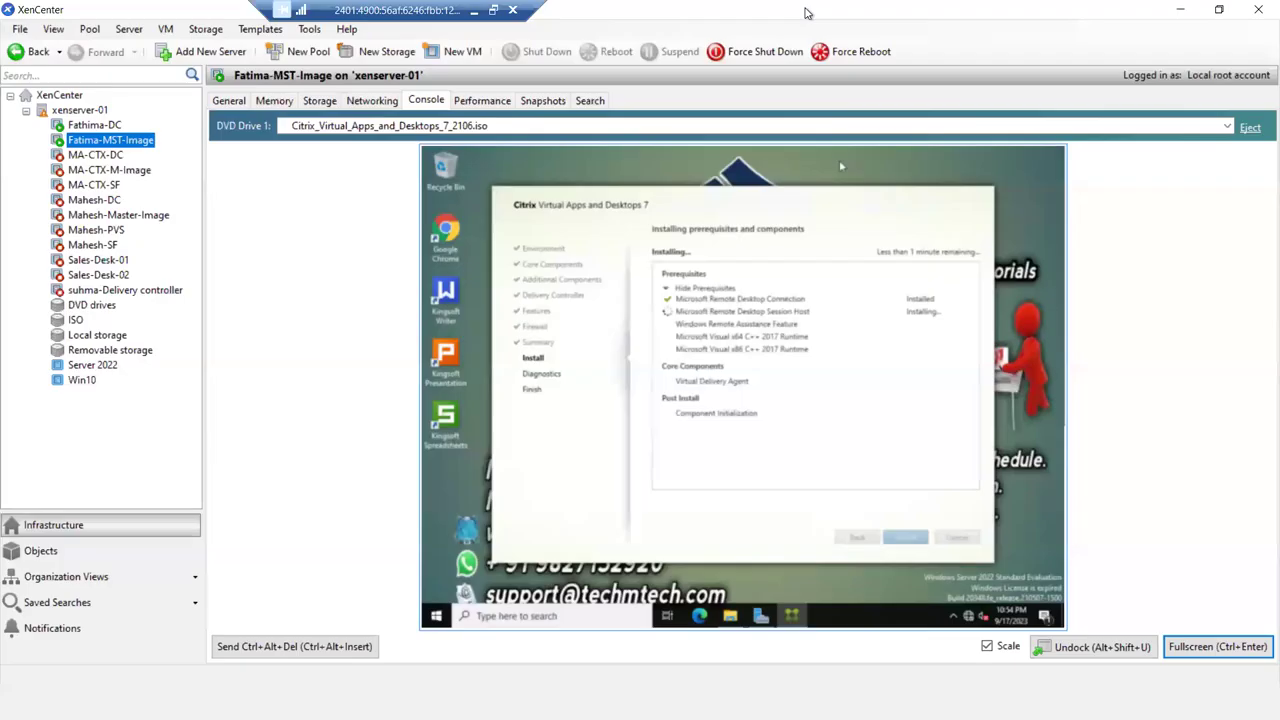
pyautogui.click(808, 10)
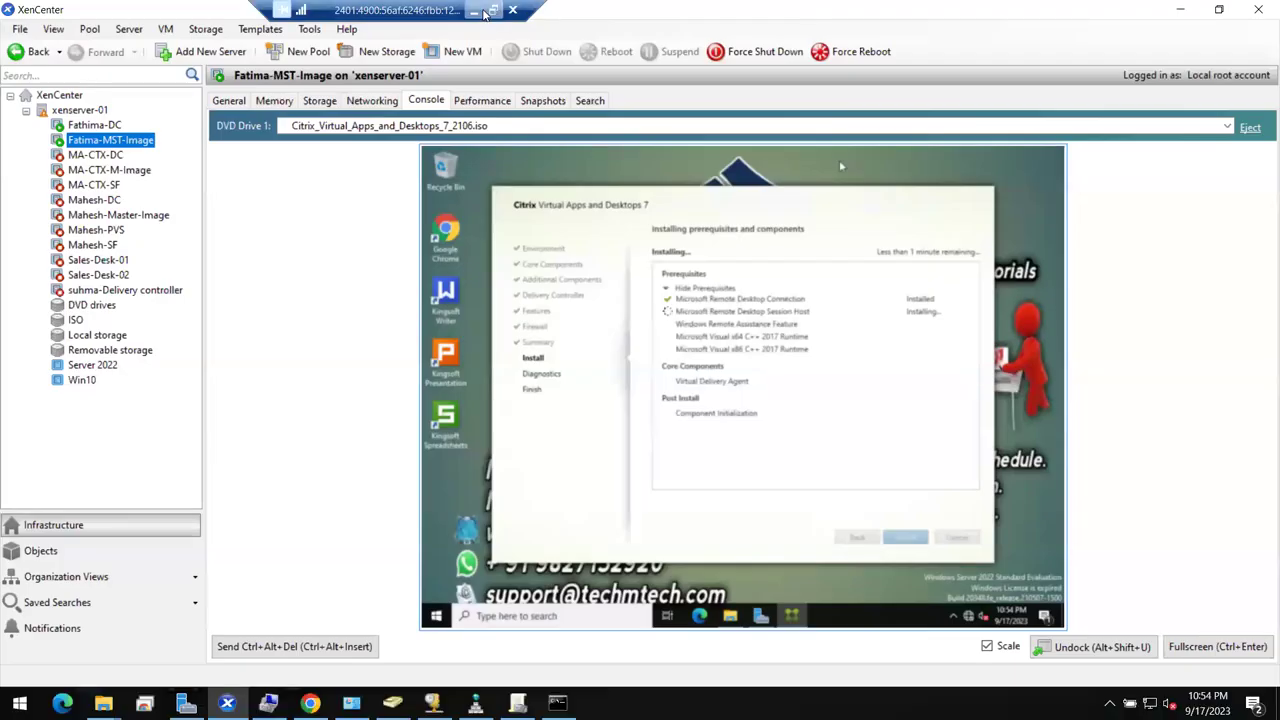
pyautogui.click(482, 11)
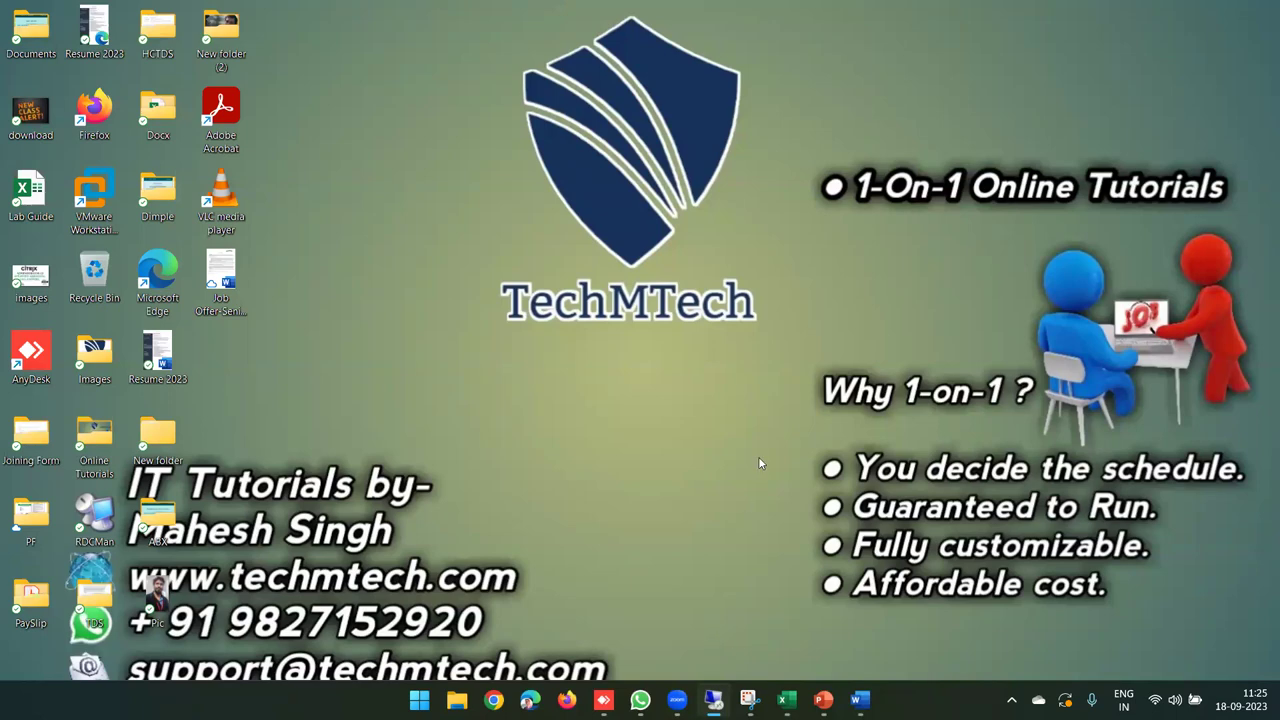
pyautogui.click(713, 699)
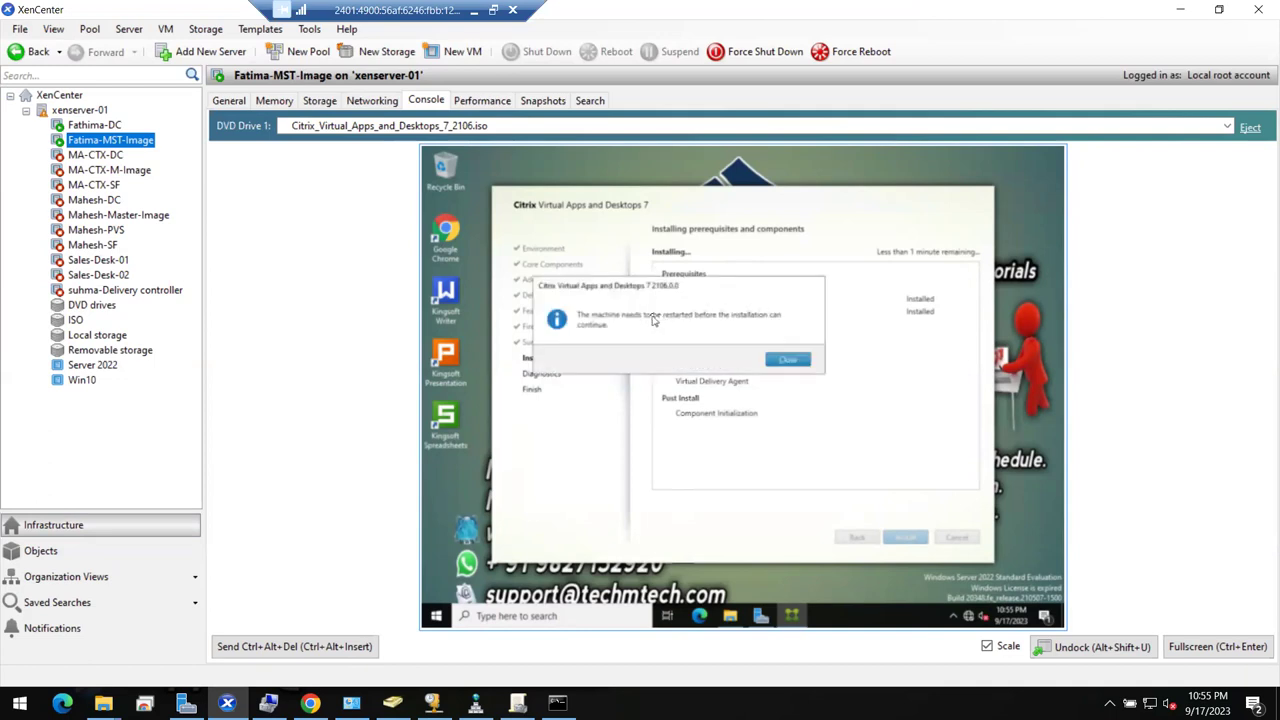
pyautogui.click(788, 360)
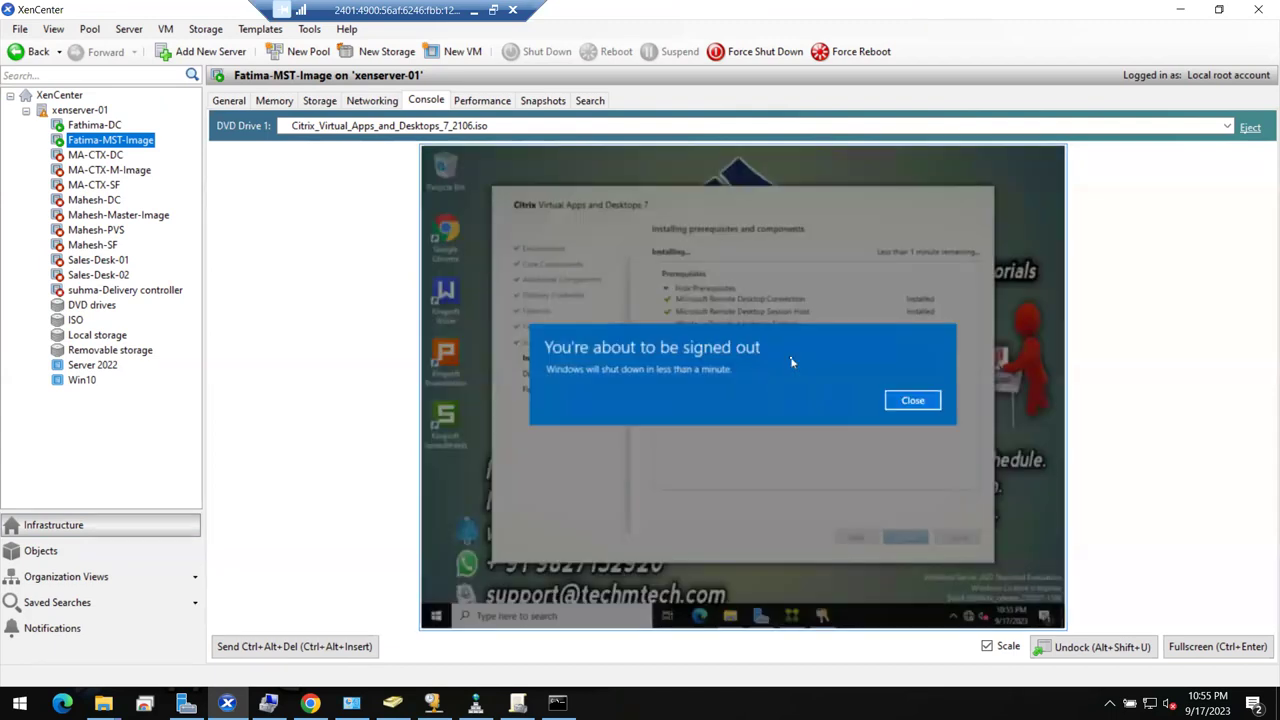